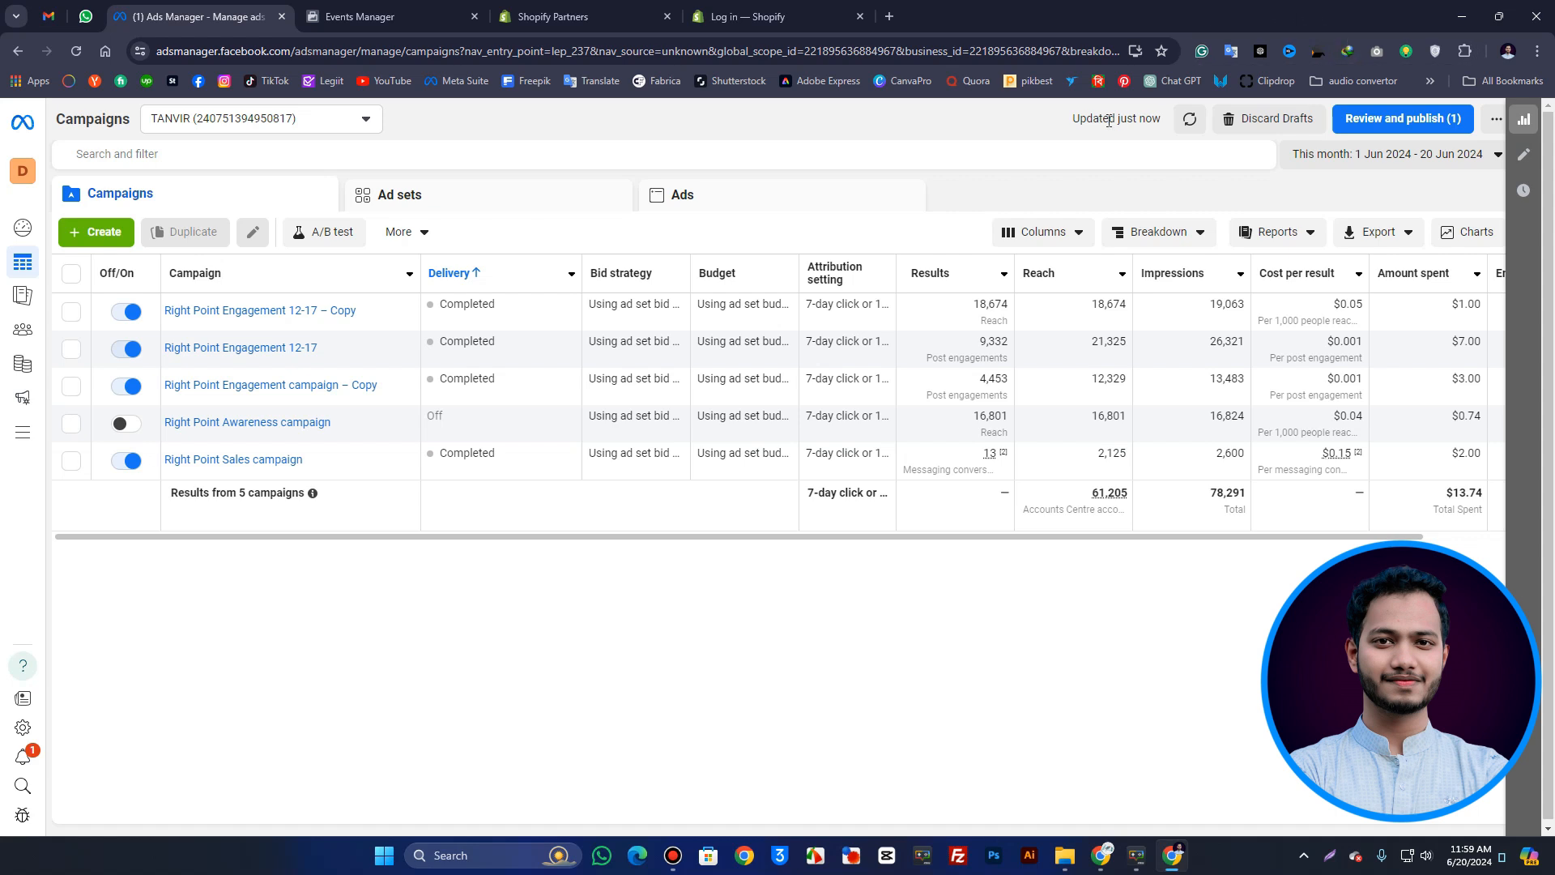
- Switch to Shopify Partners and log in to the marketingpoint.bd development store
left_click(1007, 131)
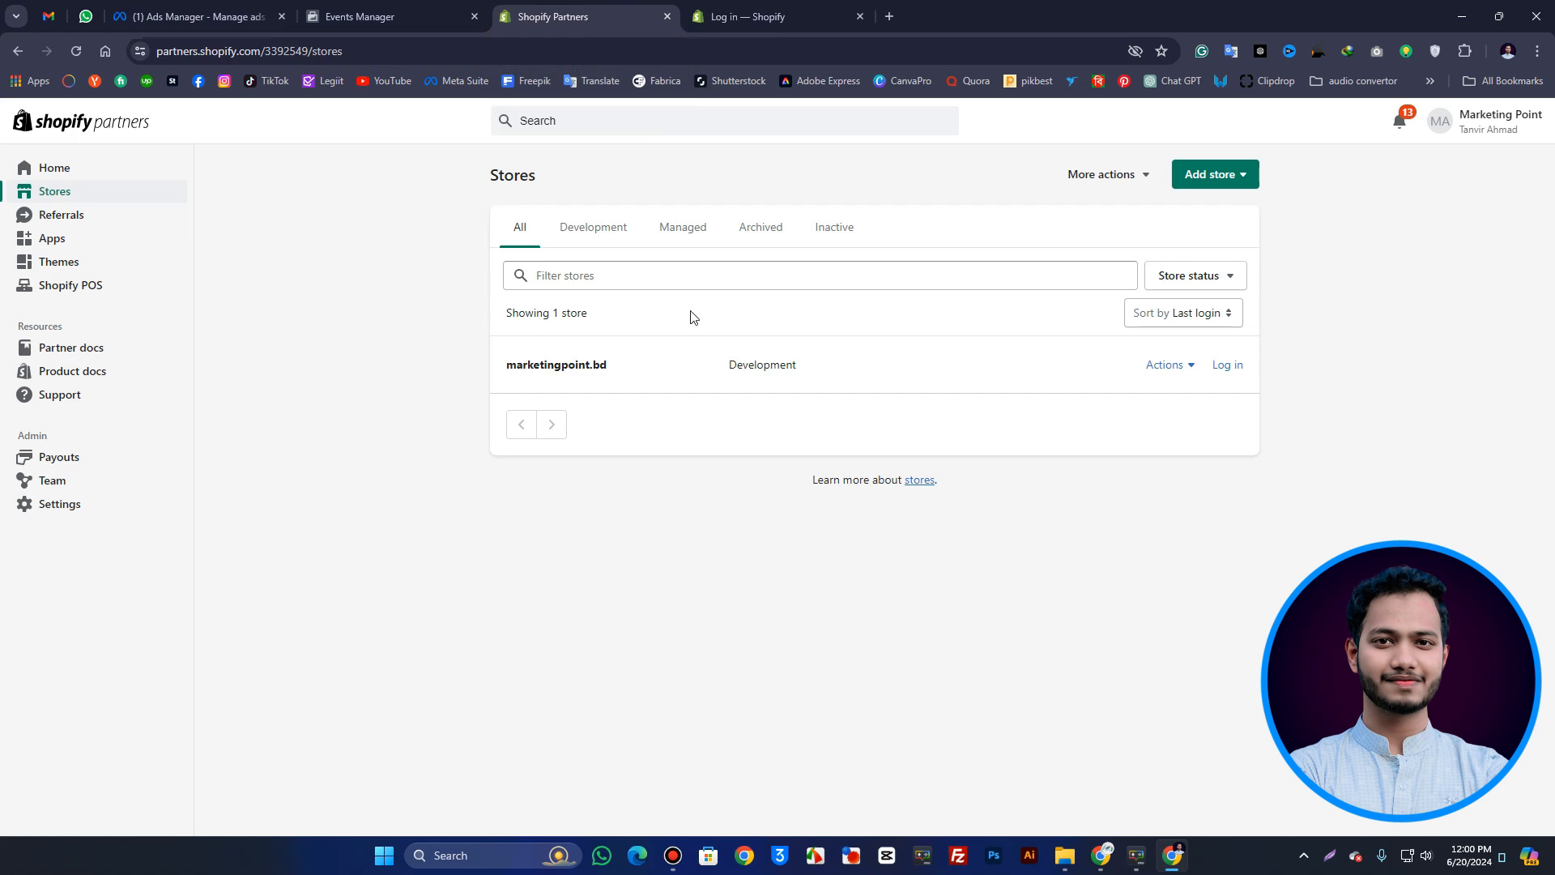
left_click(386, 368)
left_click(1216, 369)
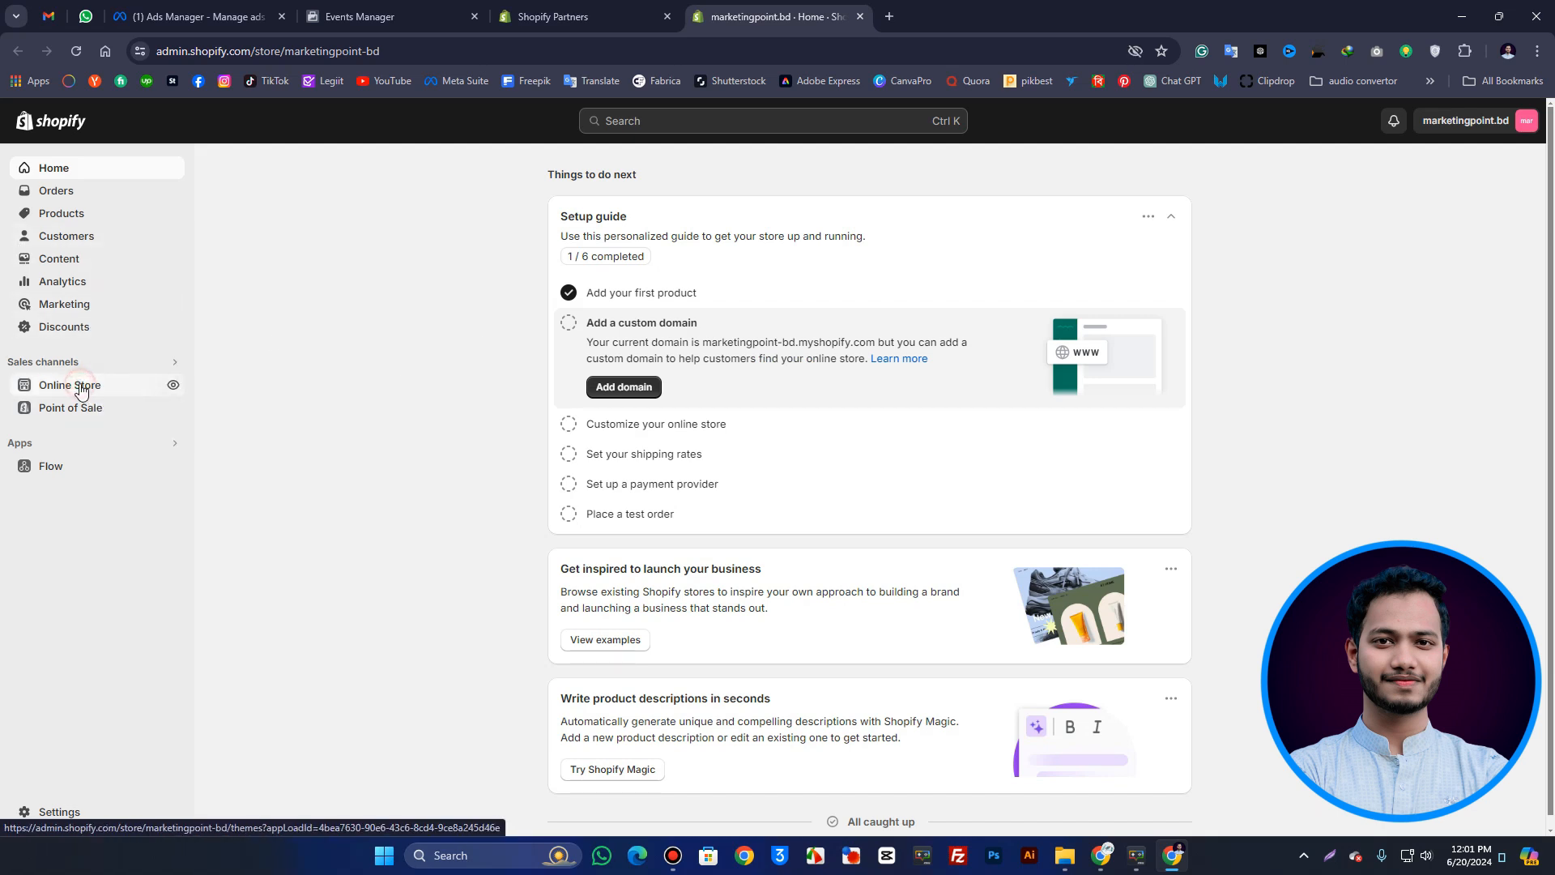
- Publish the Dawn theme from the online store's theme library in place of Craft
left_click(81, 387)
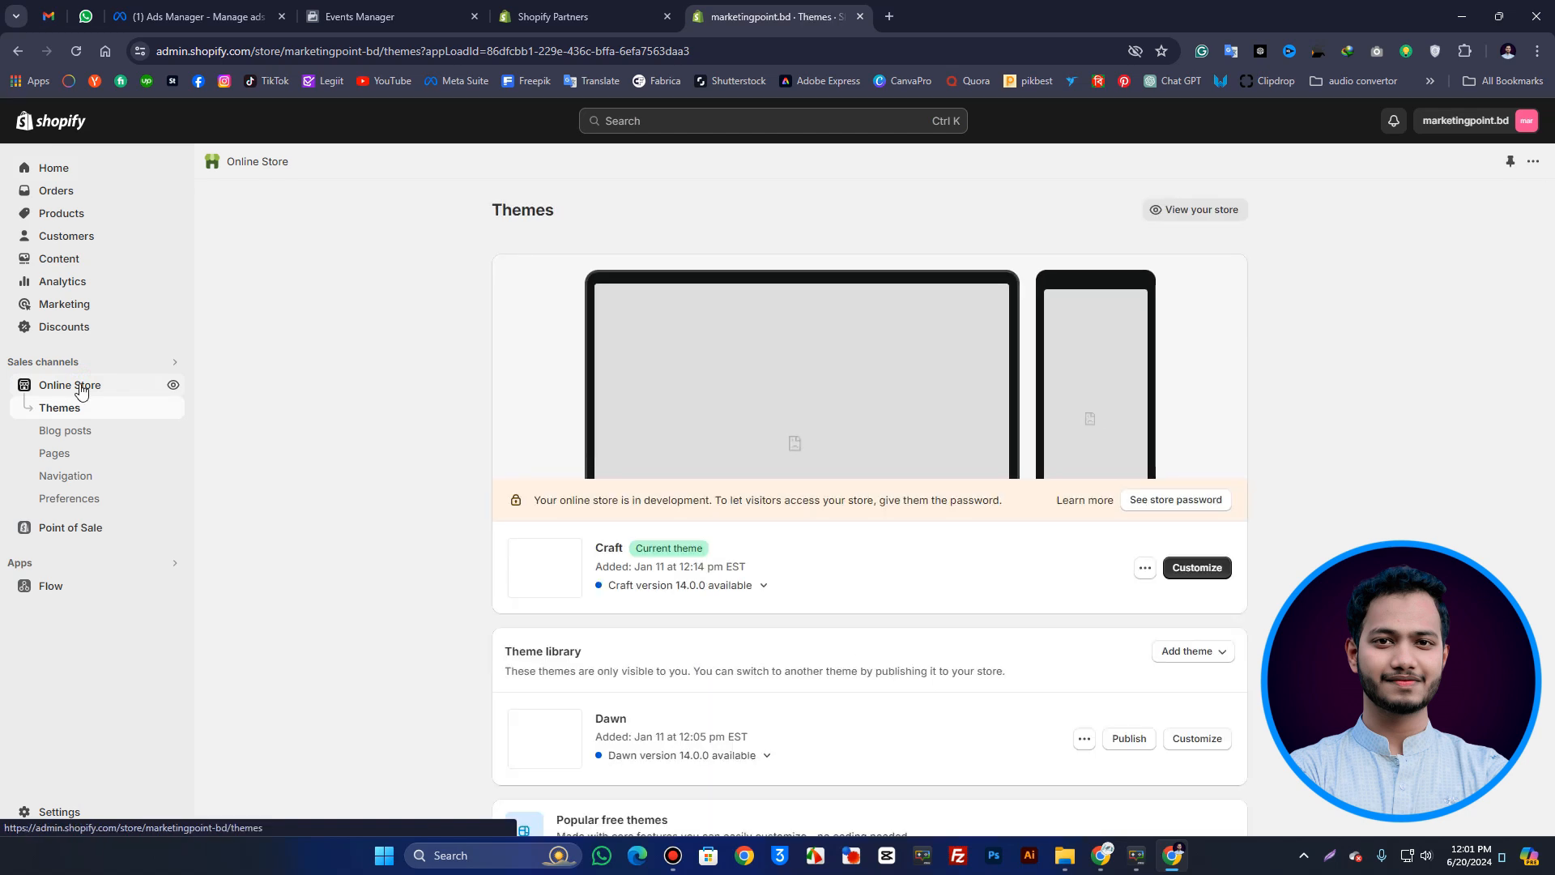
scroll(710, 475, "down", 3)
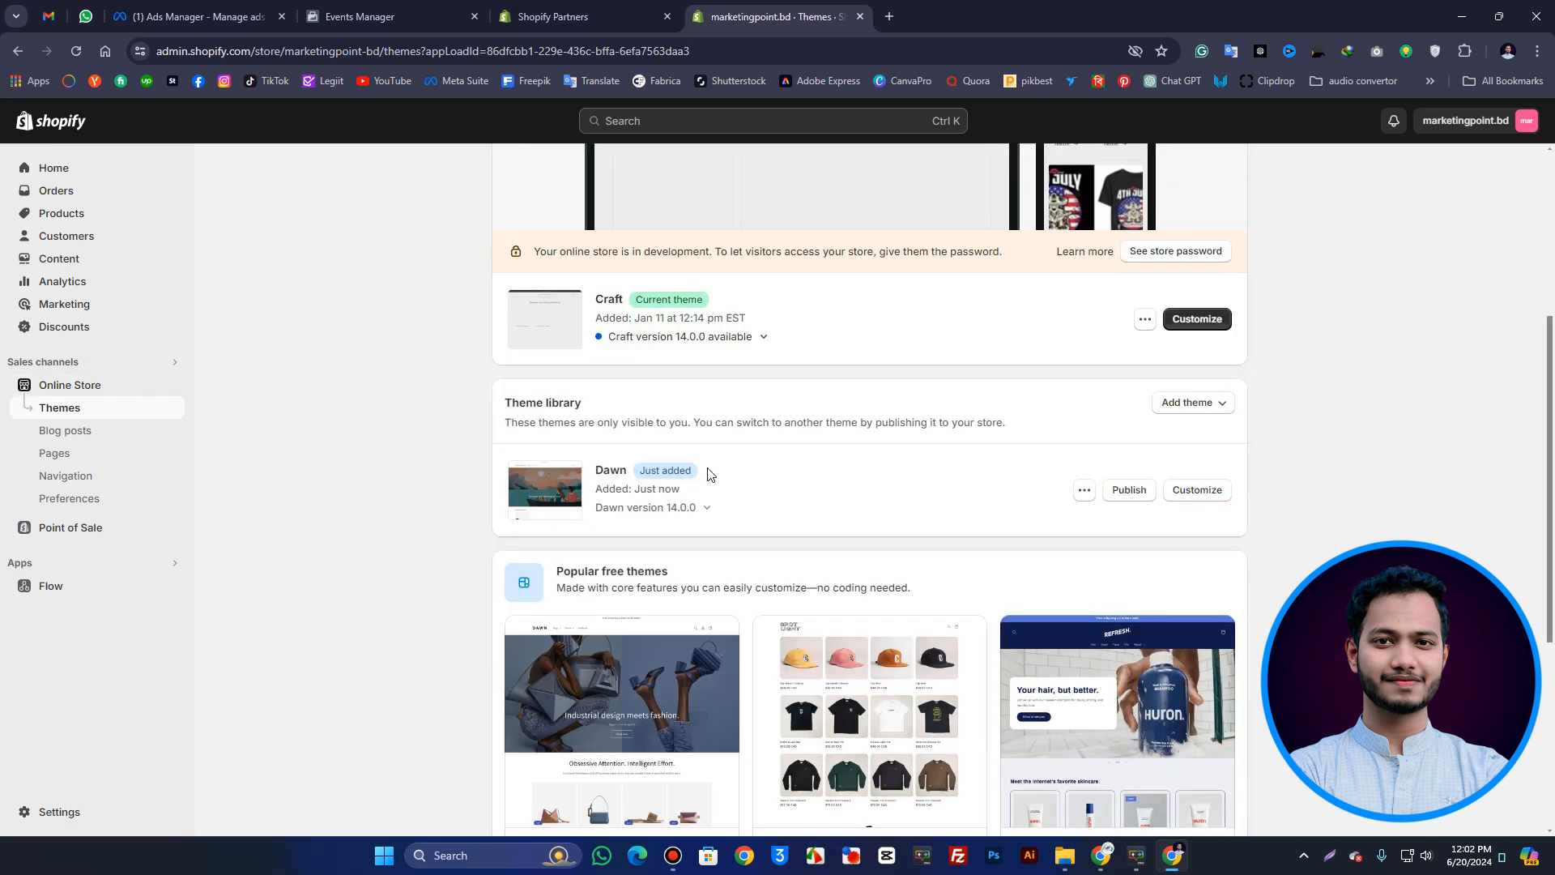
left_click(1116, 498)
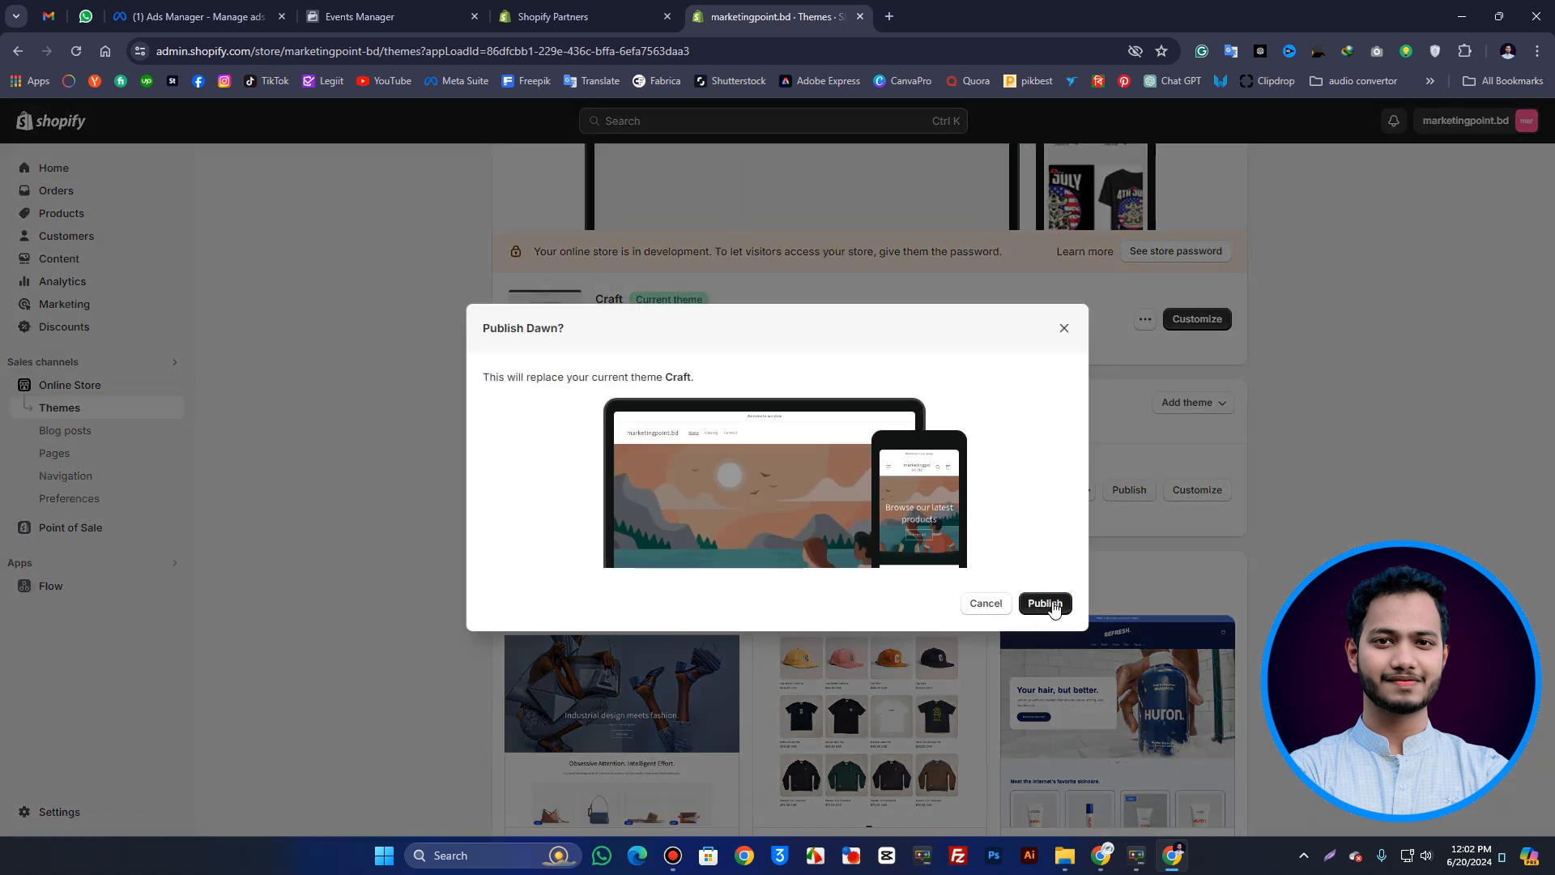
left_click(1052, 604)
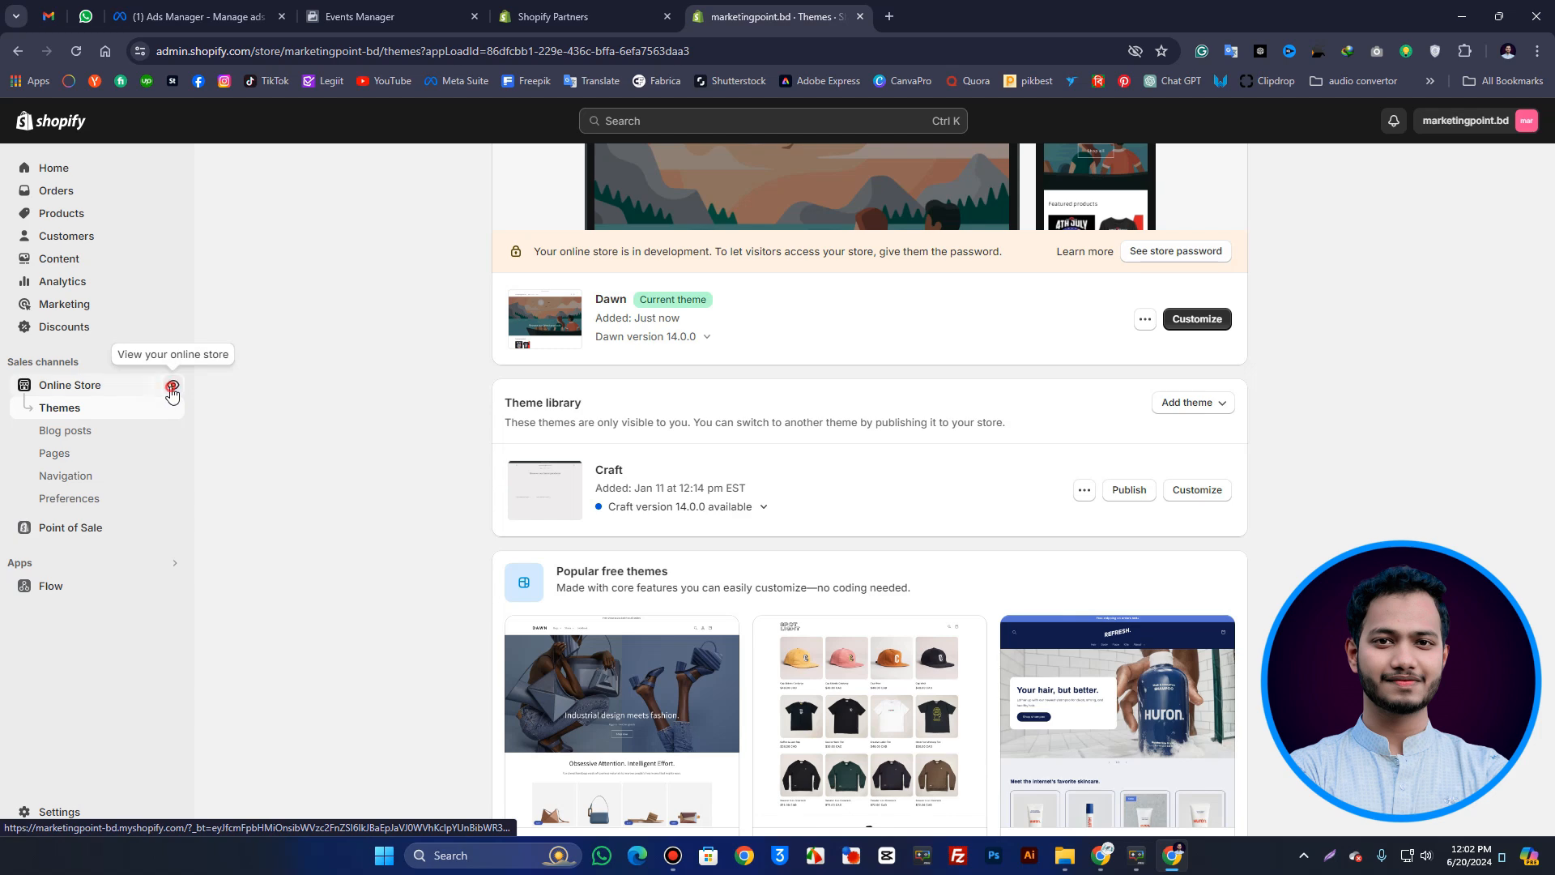
- Open the live marketingpoint.bd storefront and copy its web address
left_click(178, 389)
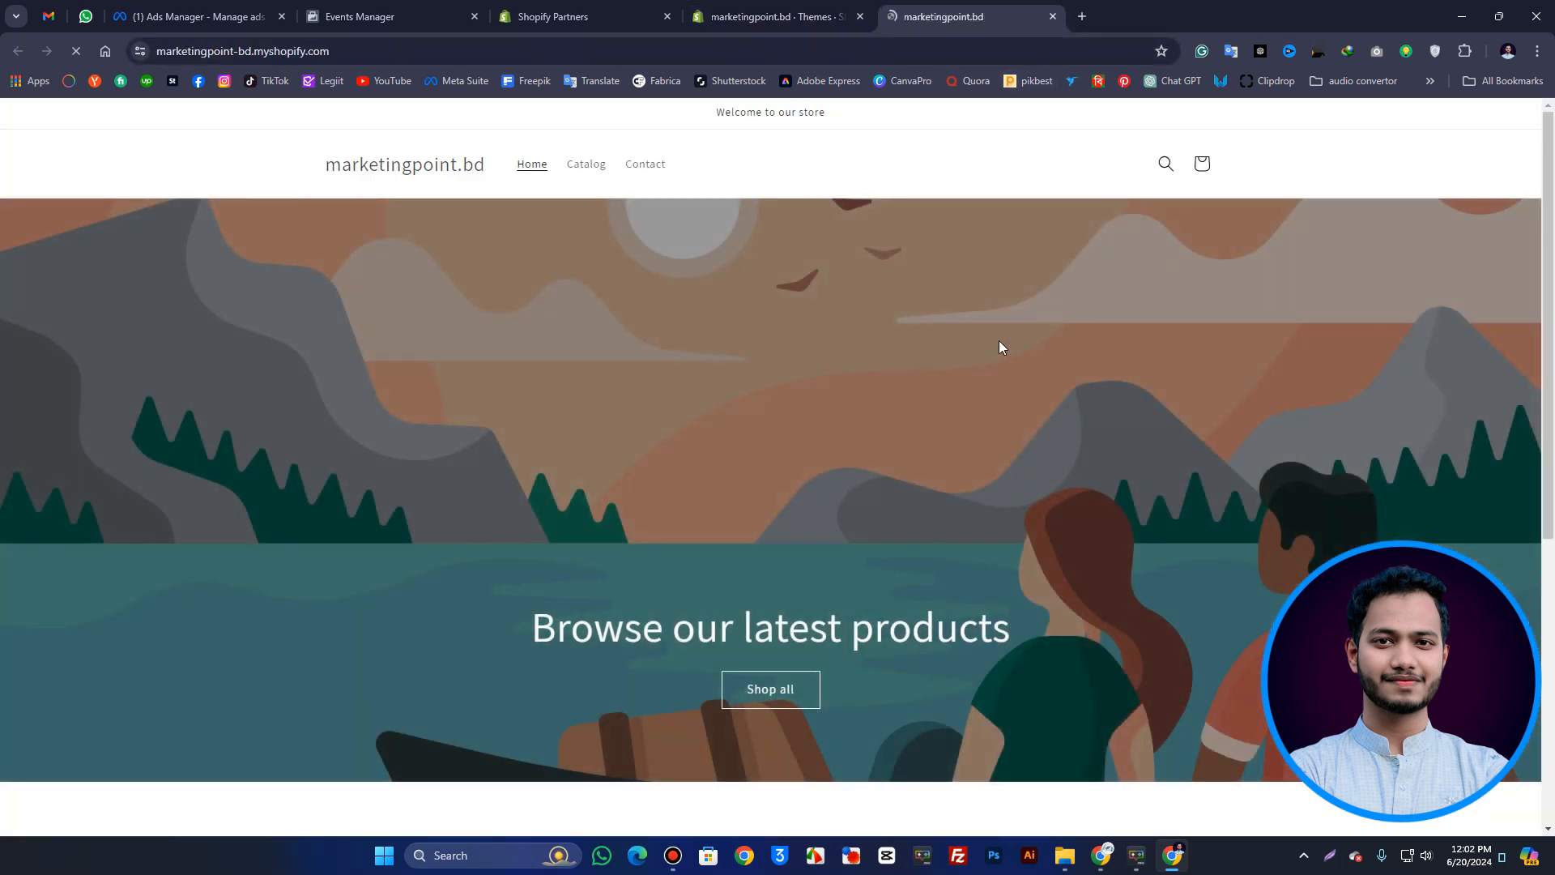
left_click(447, 47)
left_click_drag(485, 50, 158, 51)
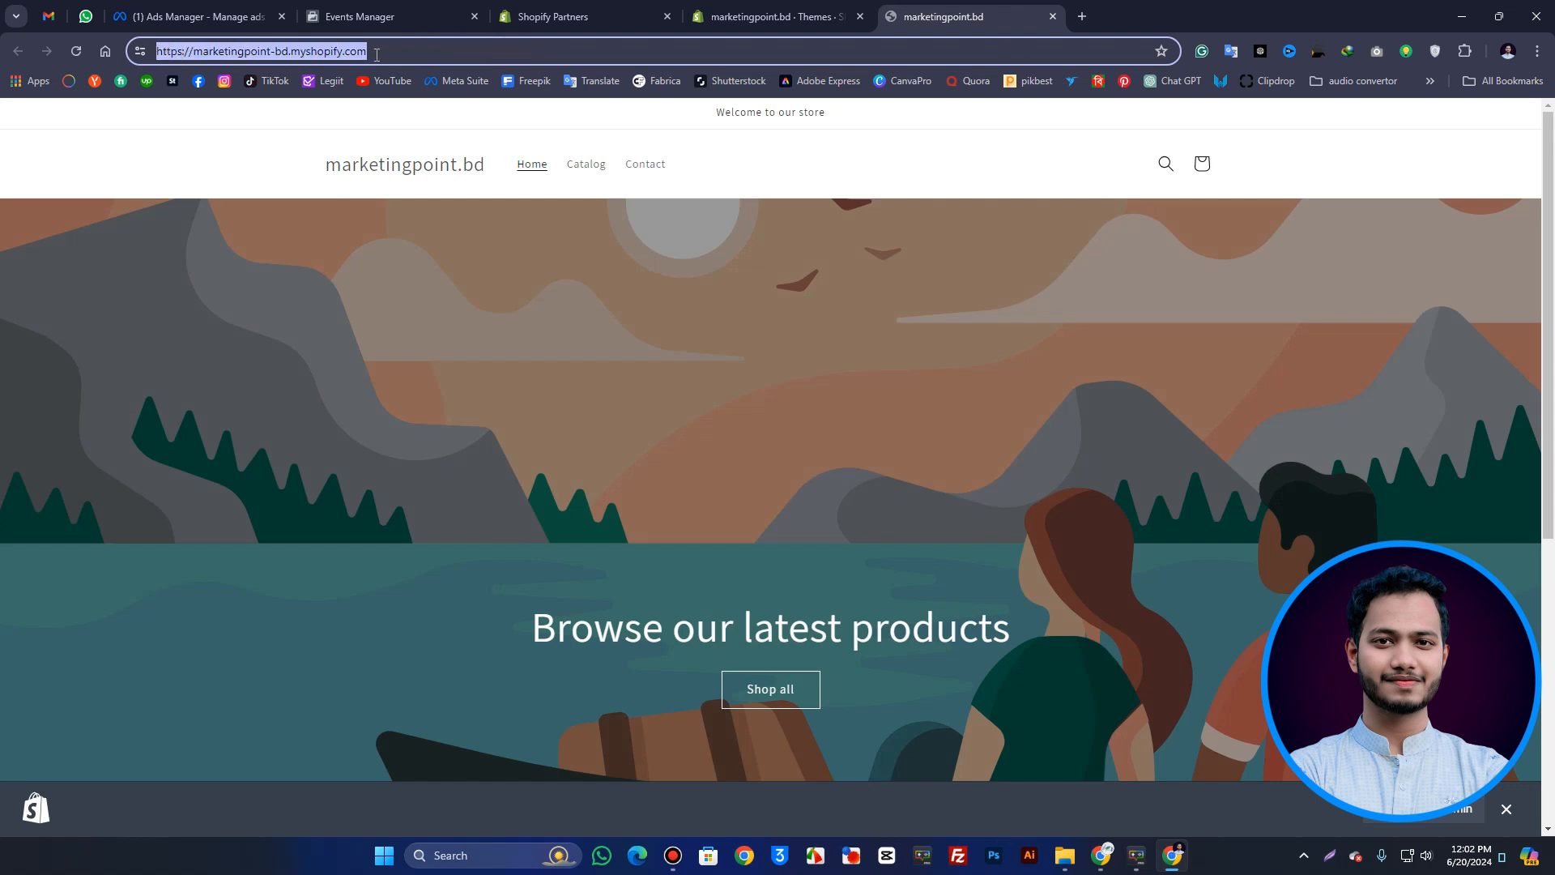
left_click(403, 52)
left_click_drag(403, 53, 154, 49)
right_click(349, 53)
left_click(425, 205)
- Switch to Meta Ads Manager, open Events Manager from all tools, and check which ad account is selected
left_click(235, 16)
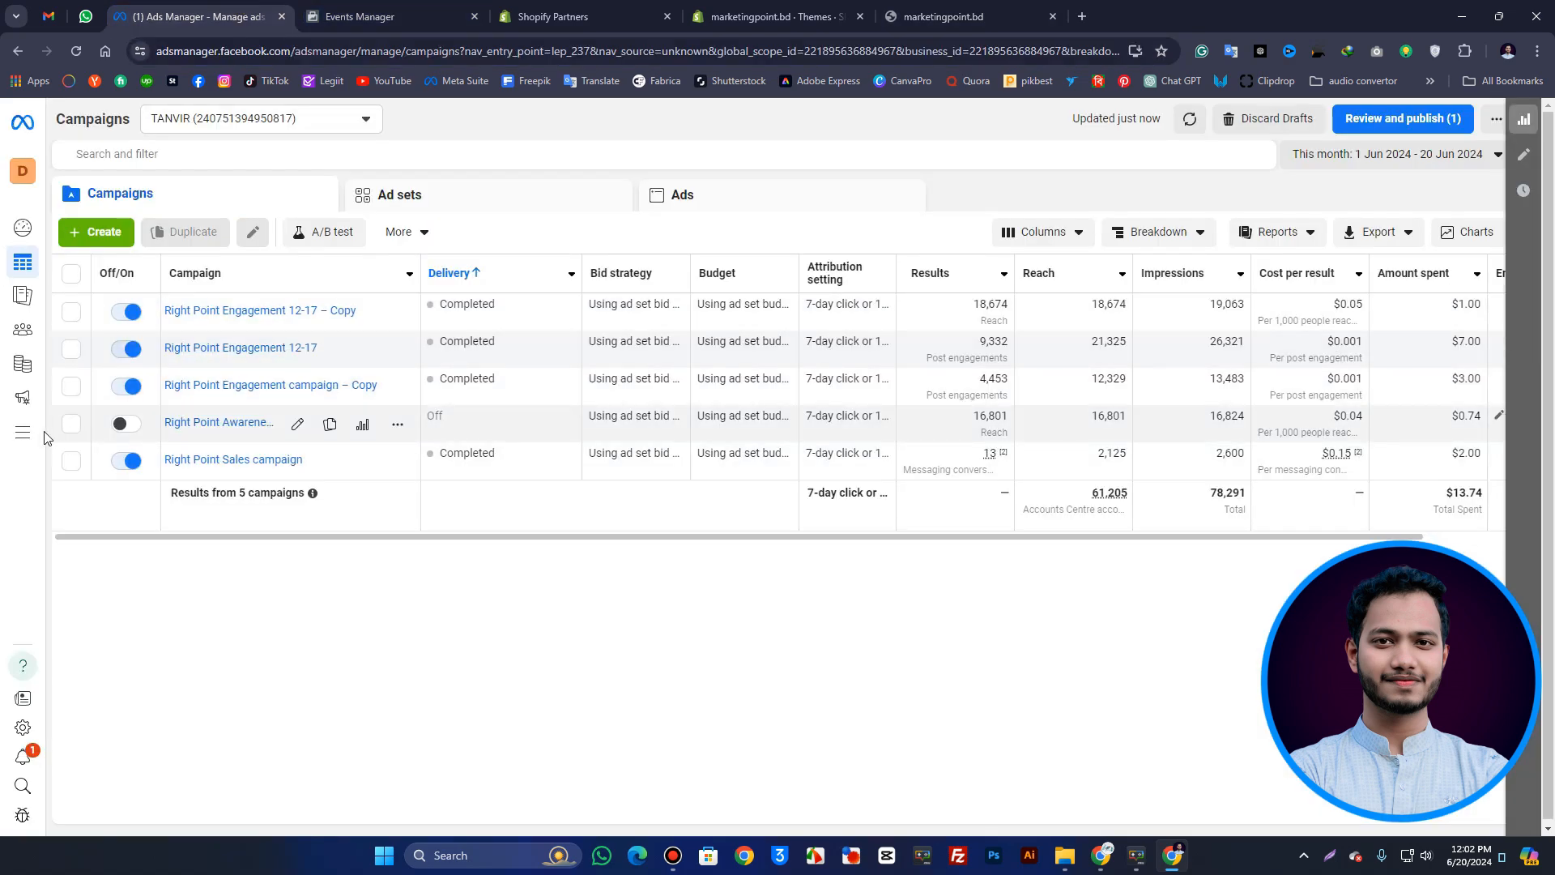
mouse_move(34, 433)
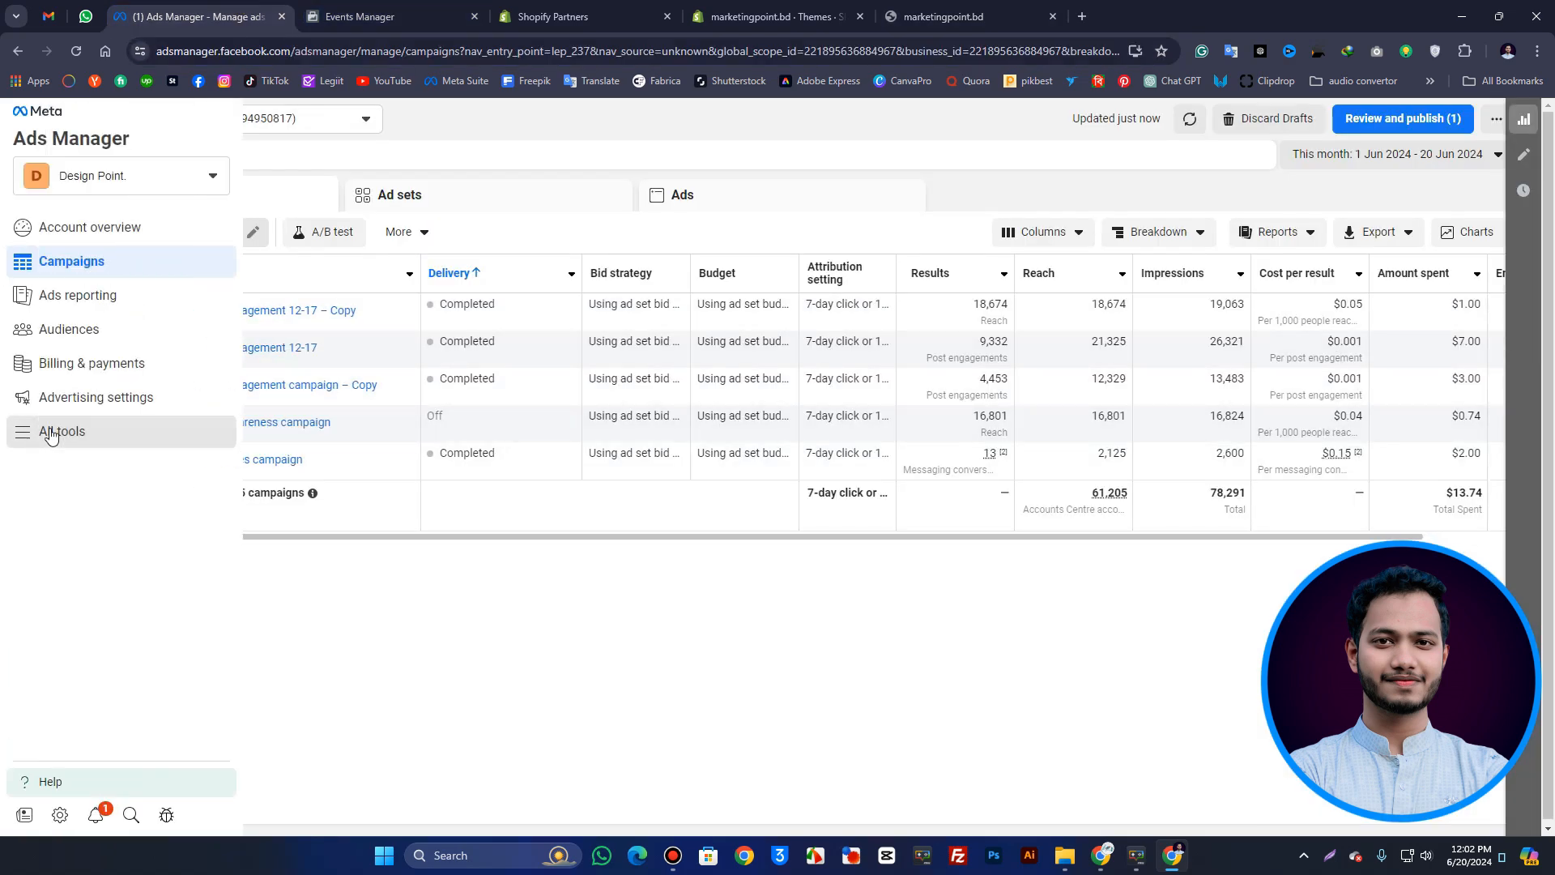
left_click(60, 432)
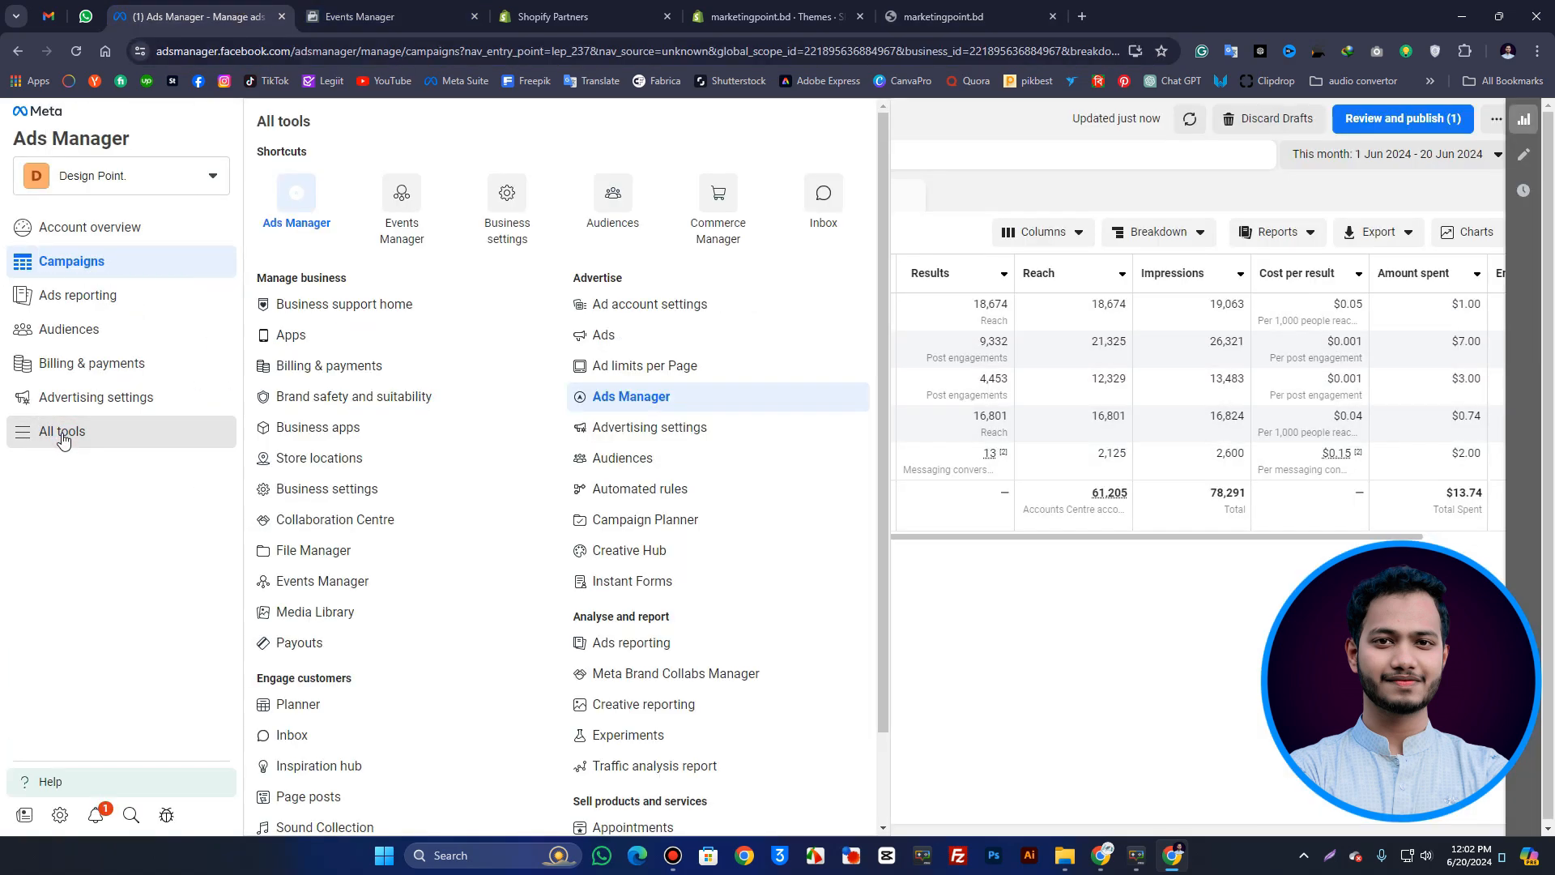
left_click(402, 227)
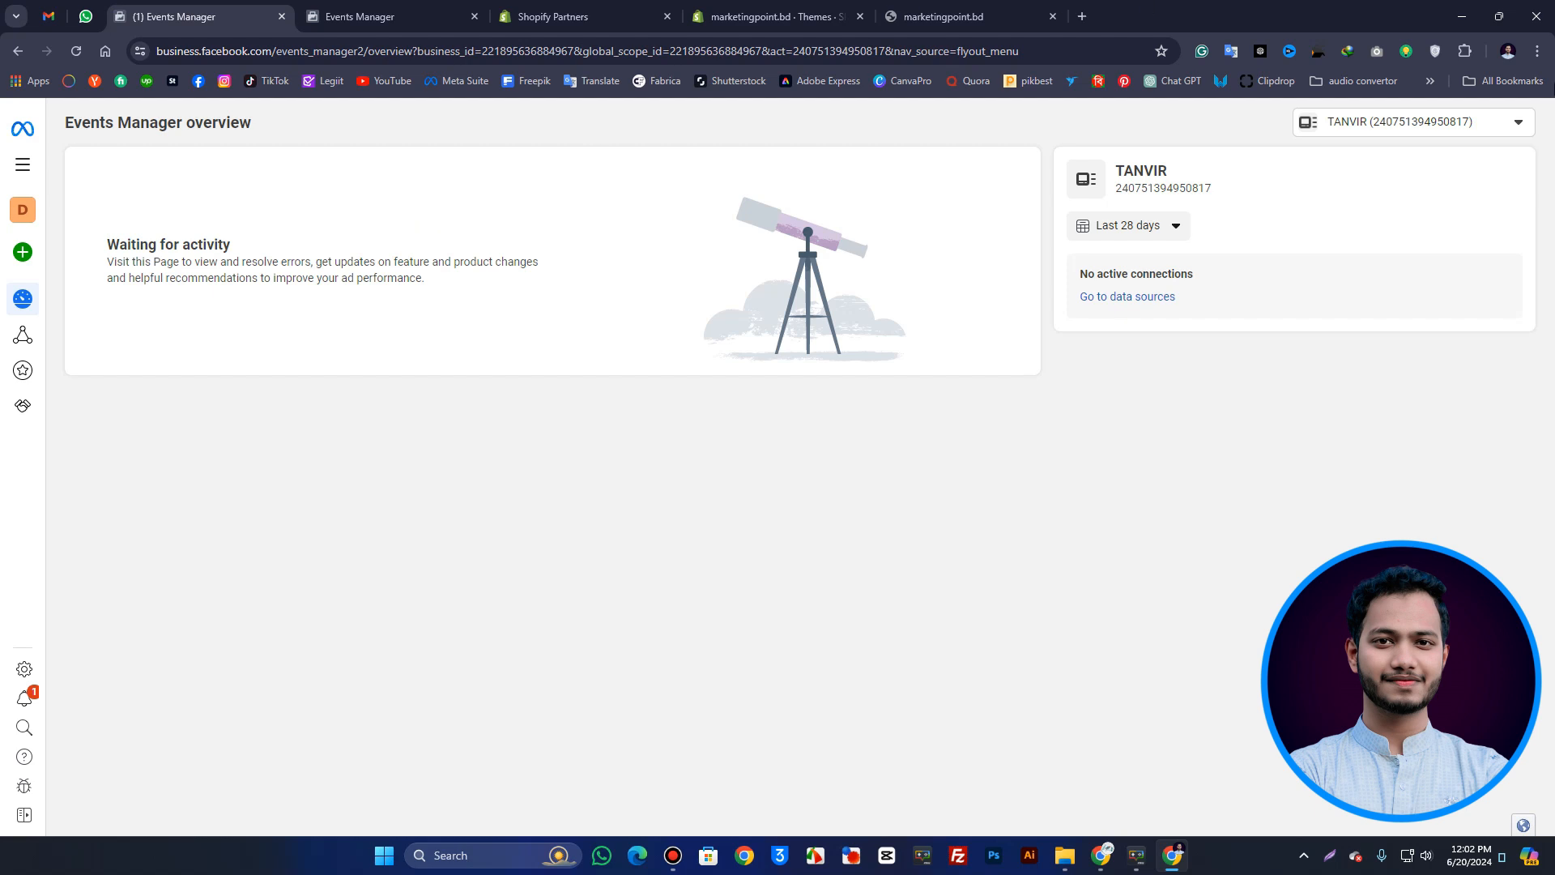
left_click(1453, 131)
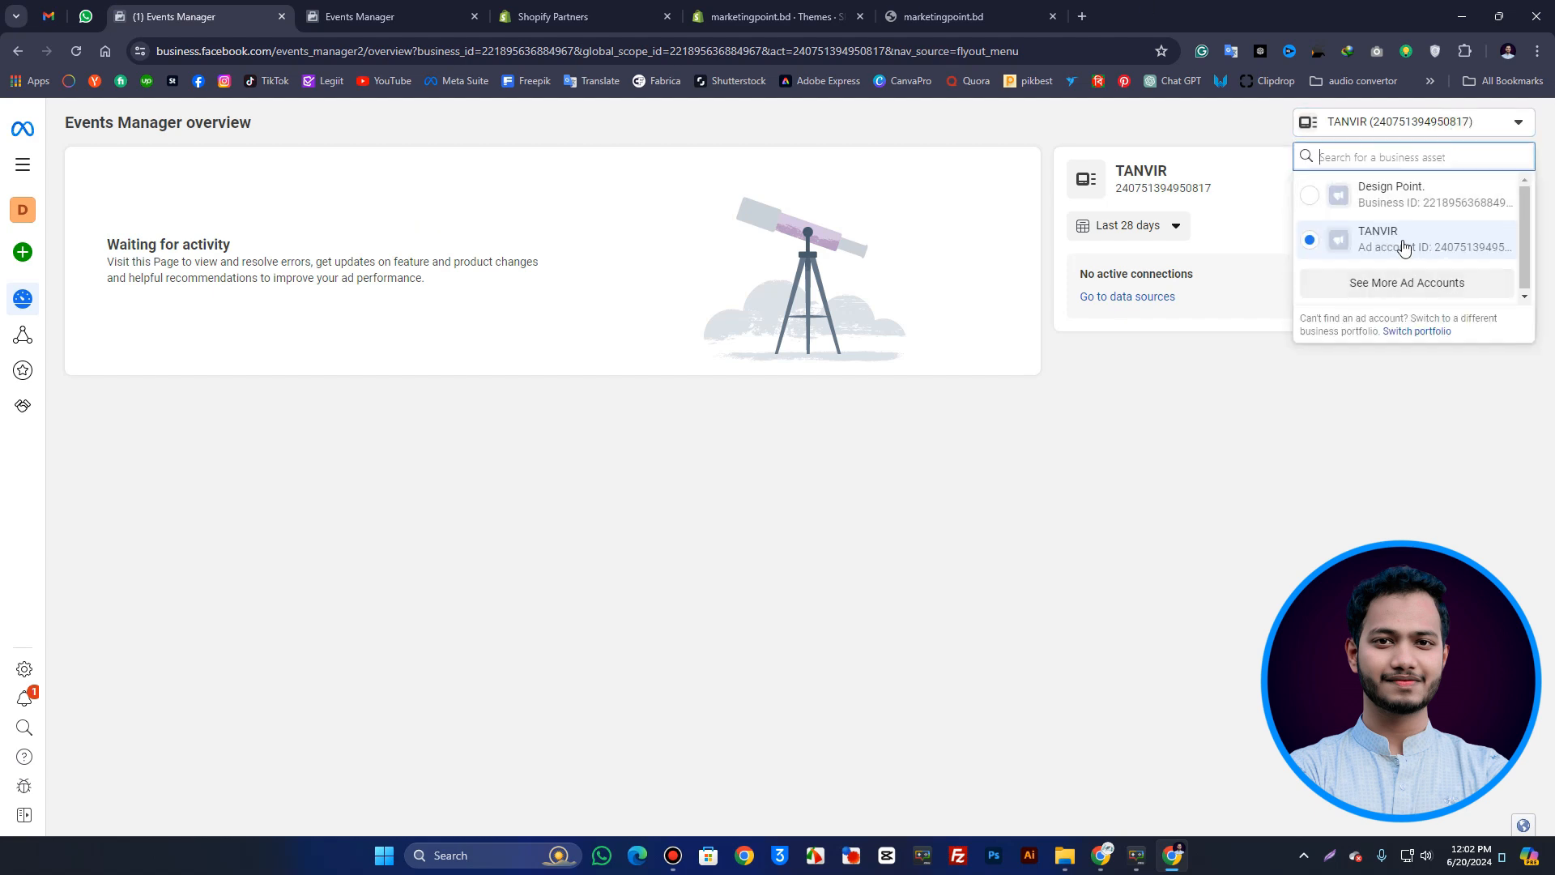
left_click(1479, 129)
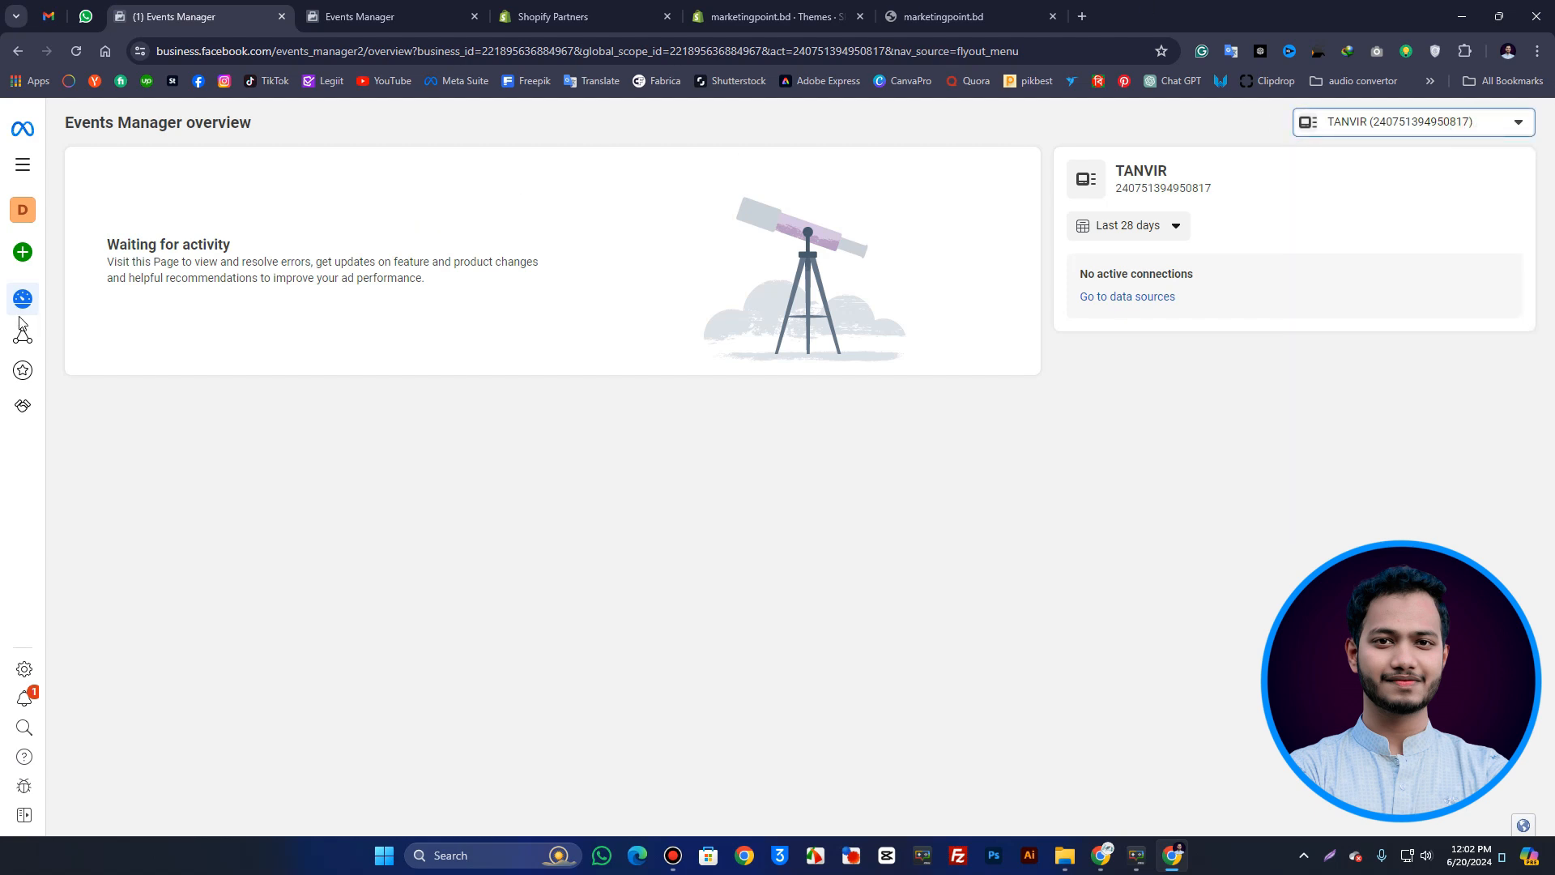
- Start connecting a new data source of type Web, closing the duplicate Events Manager page
mouse_move(26, 274)
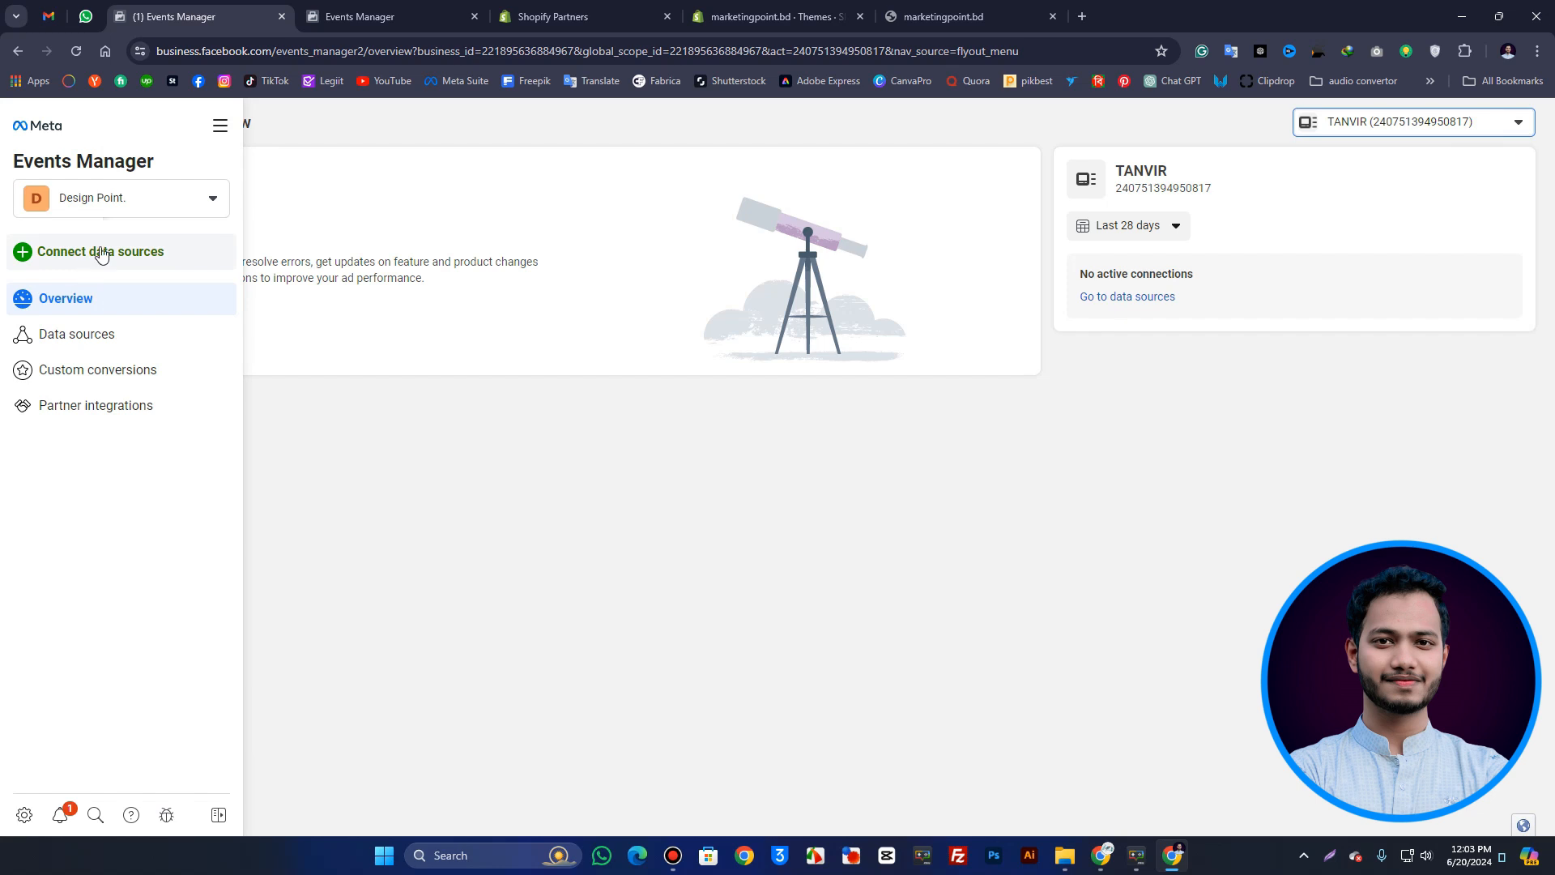
left_click(173, 256)
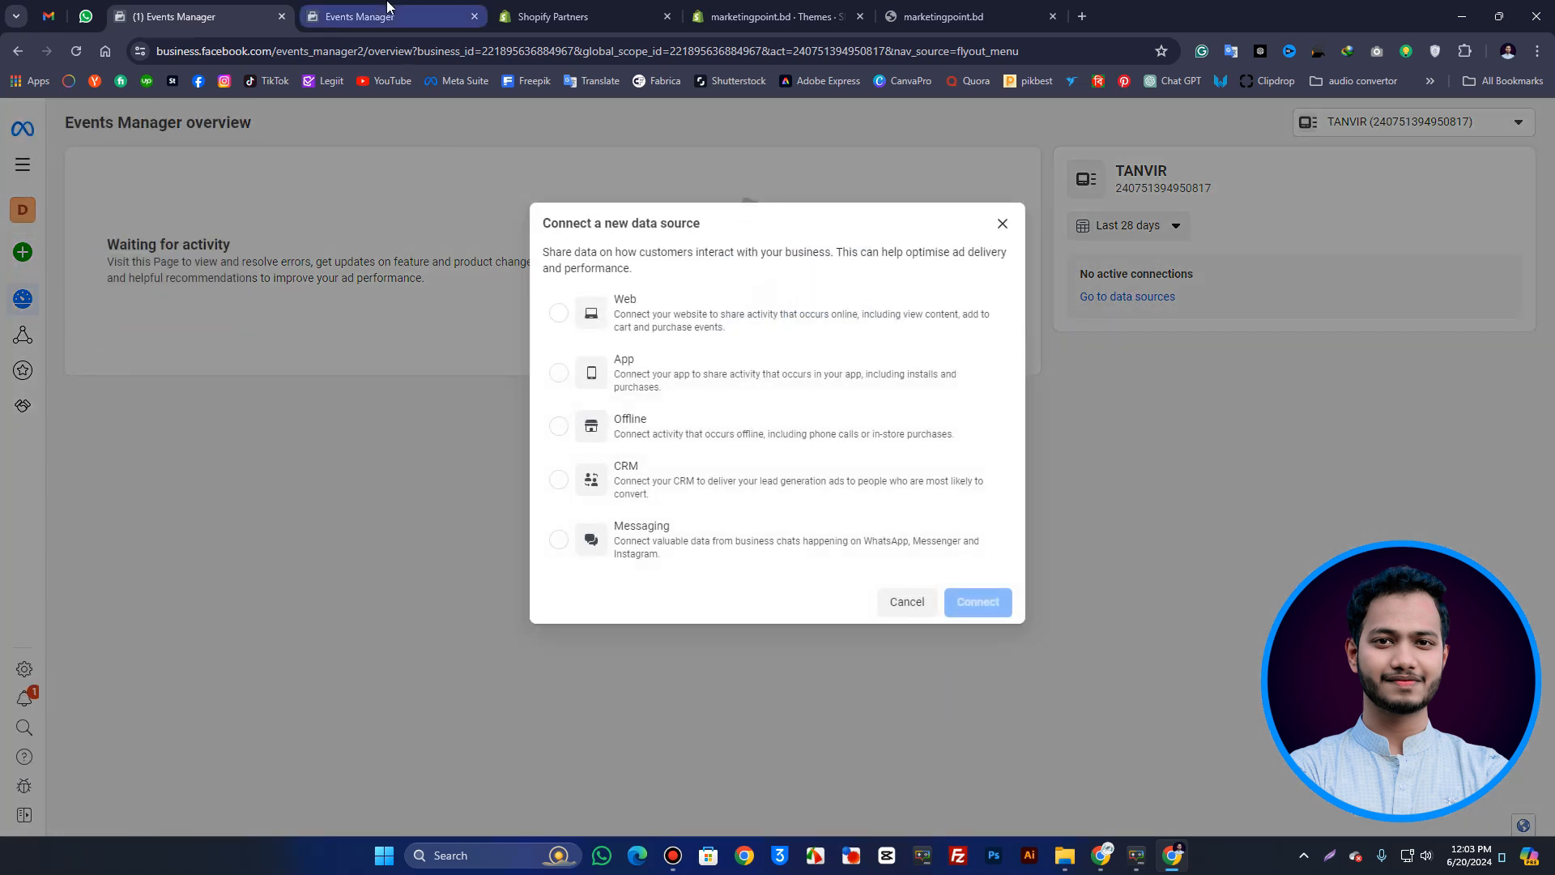
left_click(475, 16)
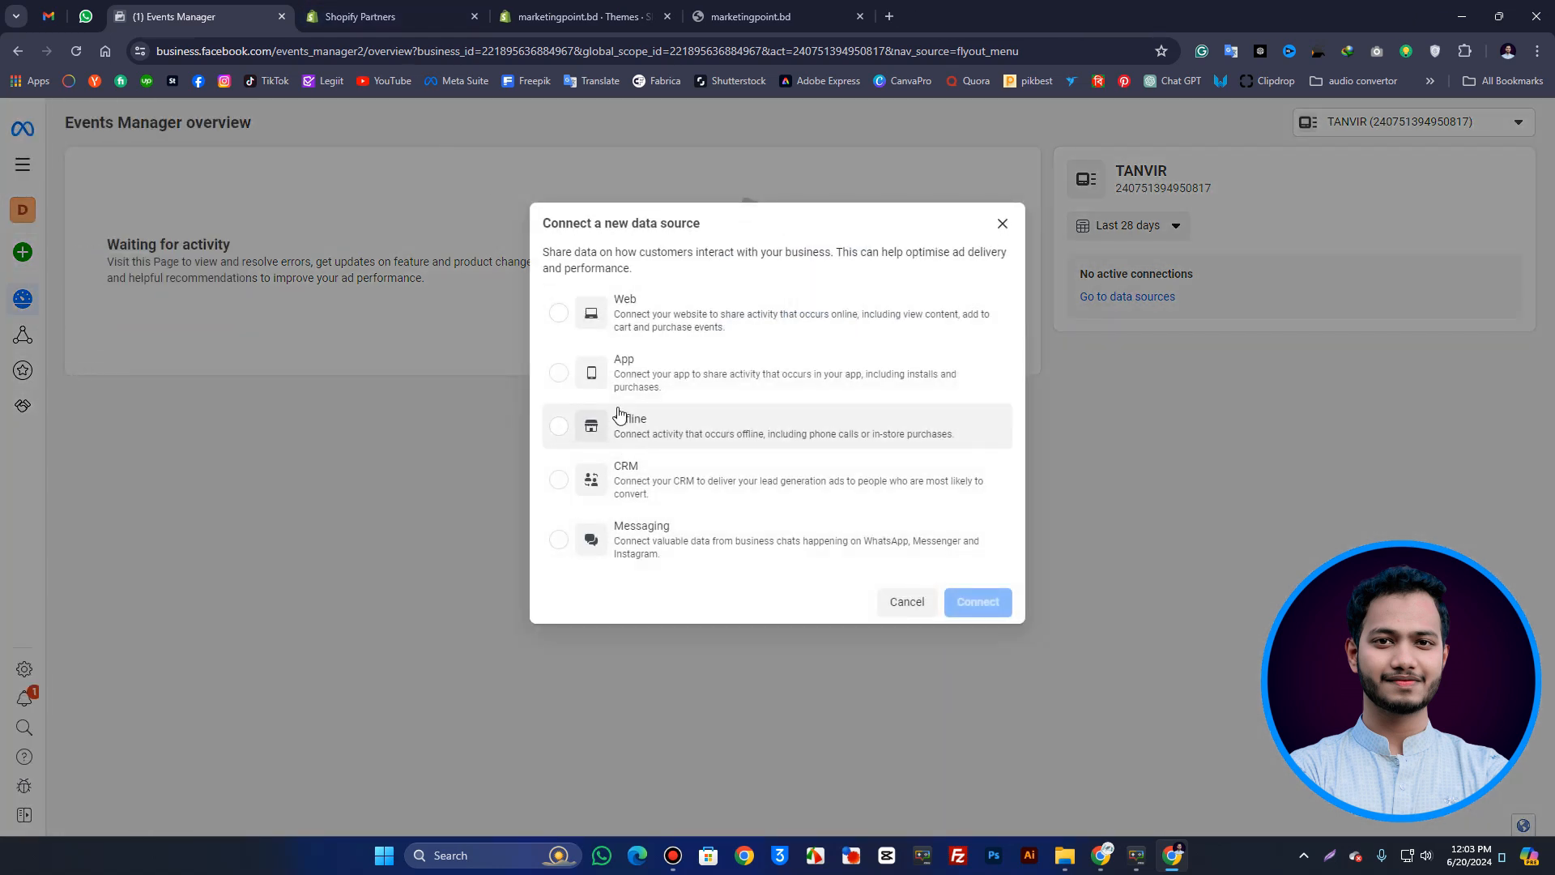
left_click(657, 323)
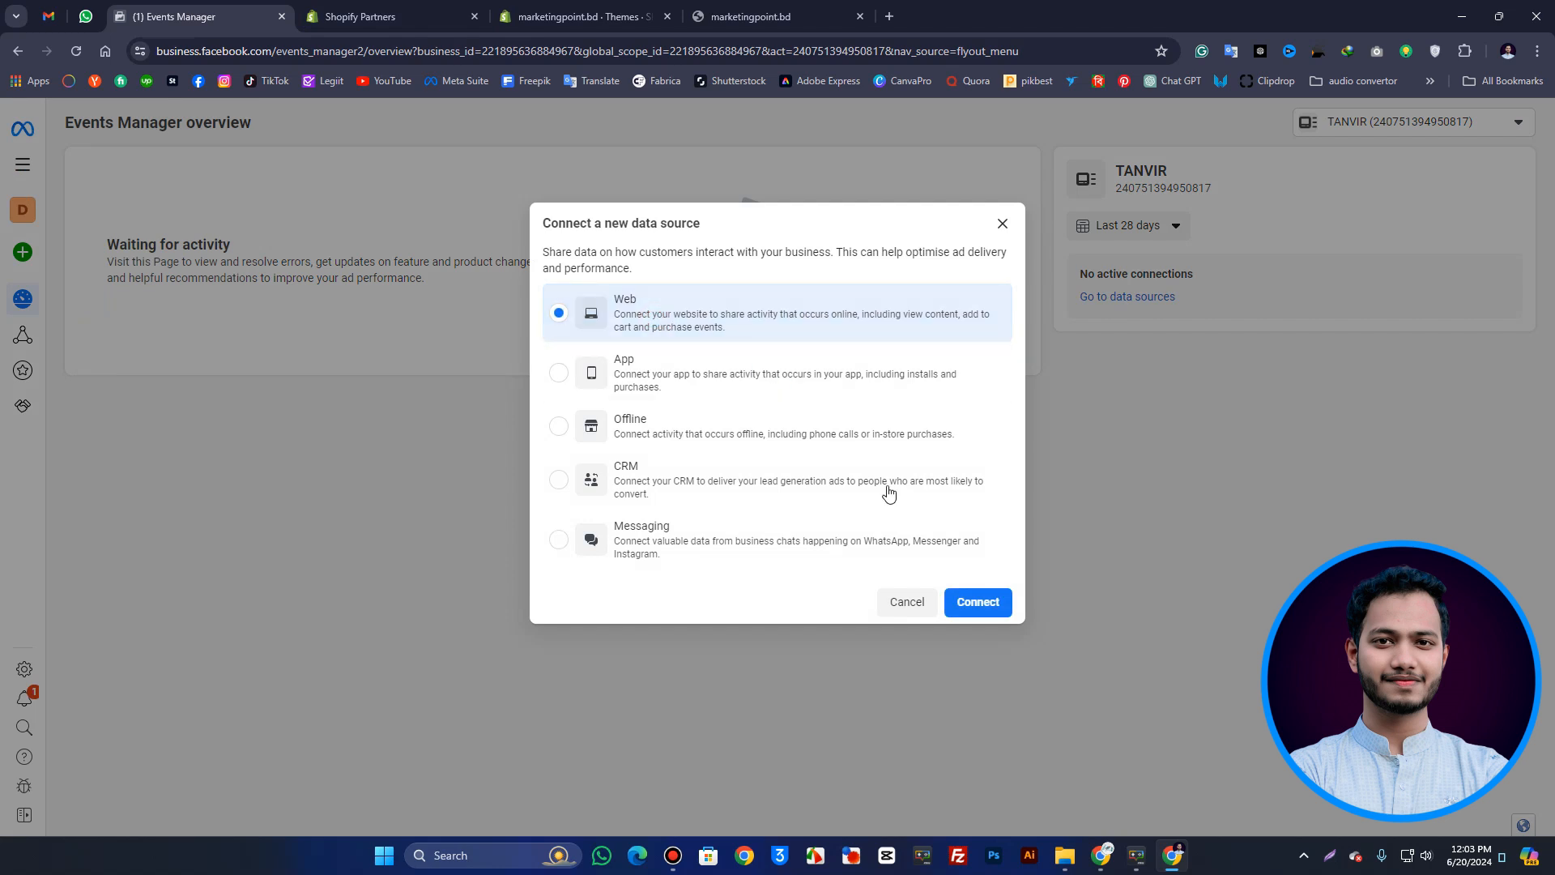
left_click(968, 603)
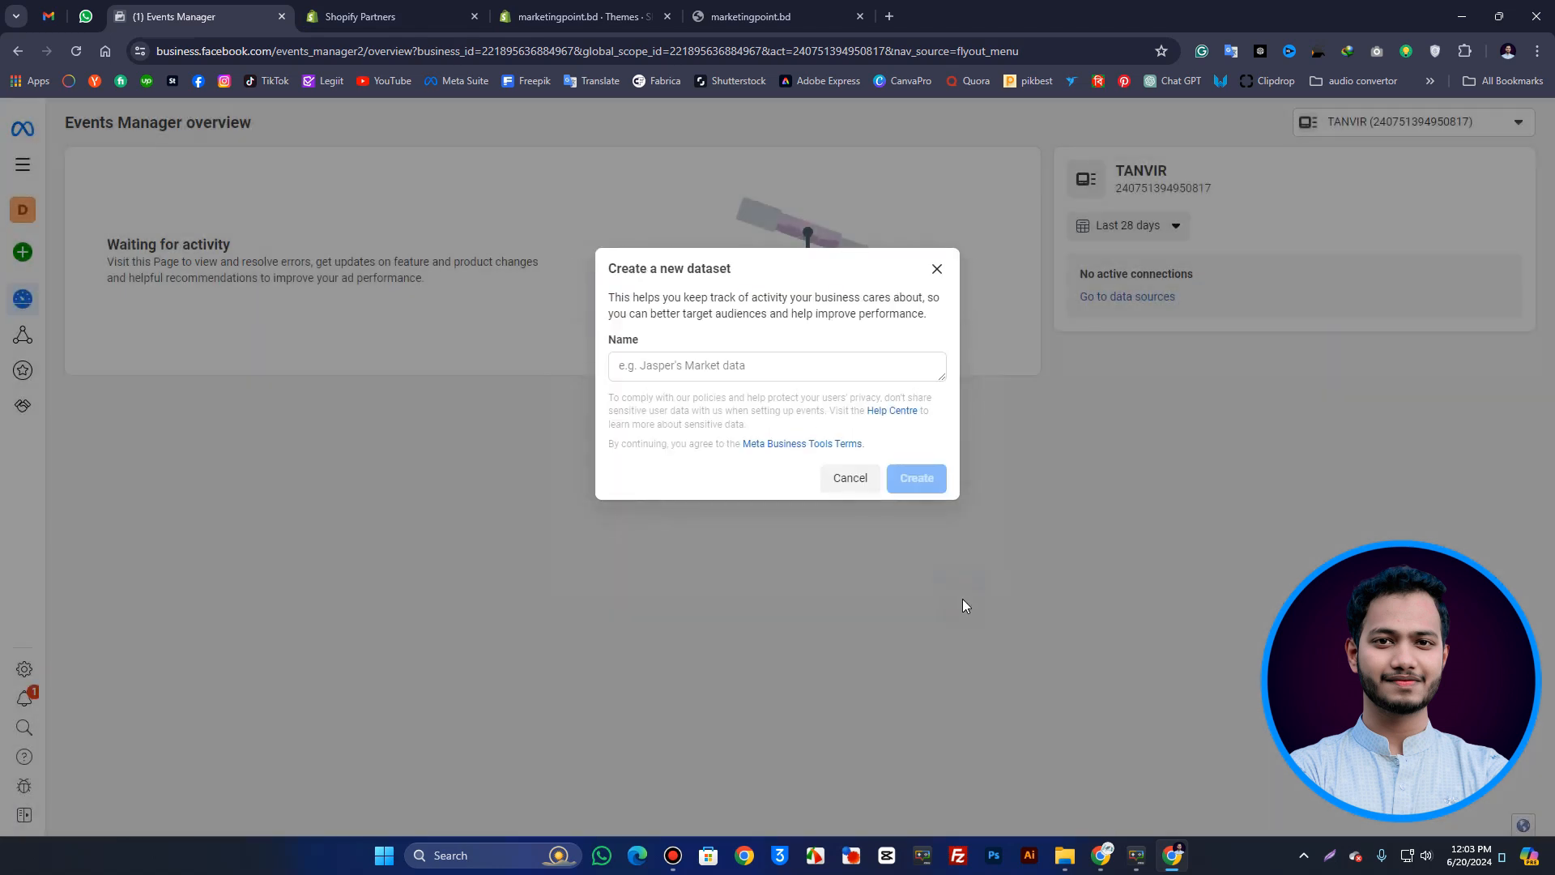
- Create a new dataset named marketingpoint, copying the name from the storefront's web address
left_click(786, 375)
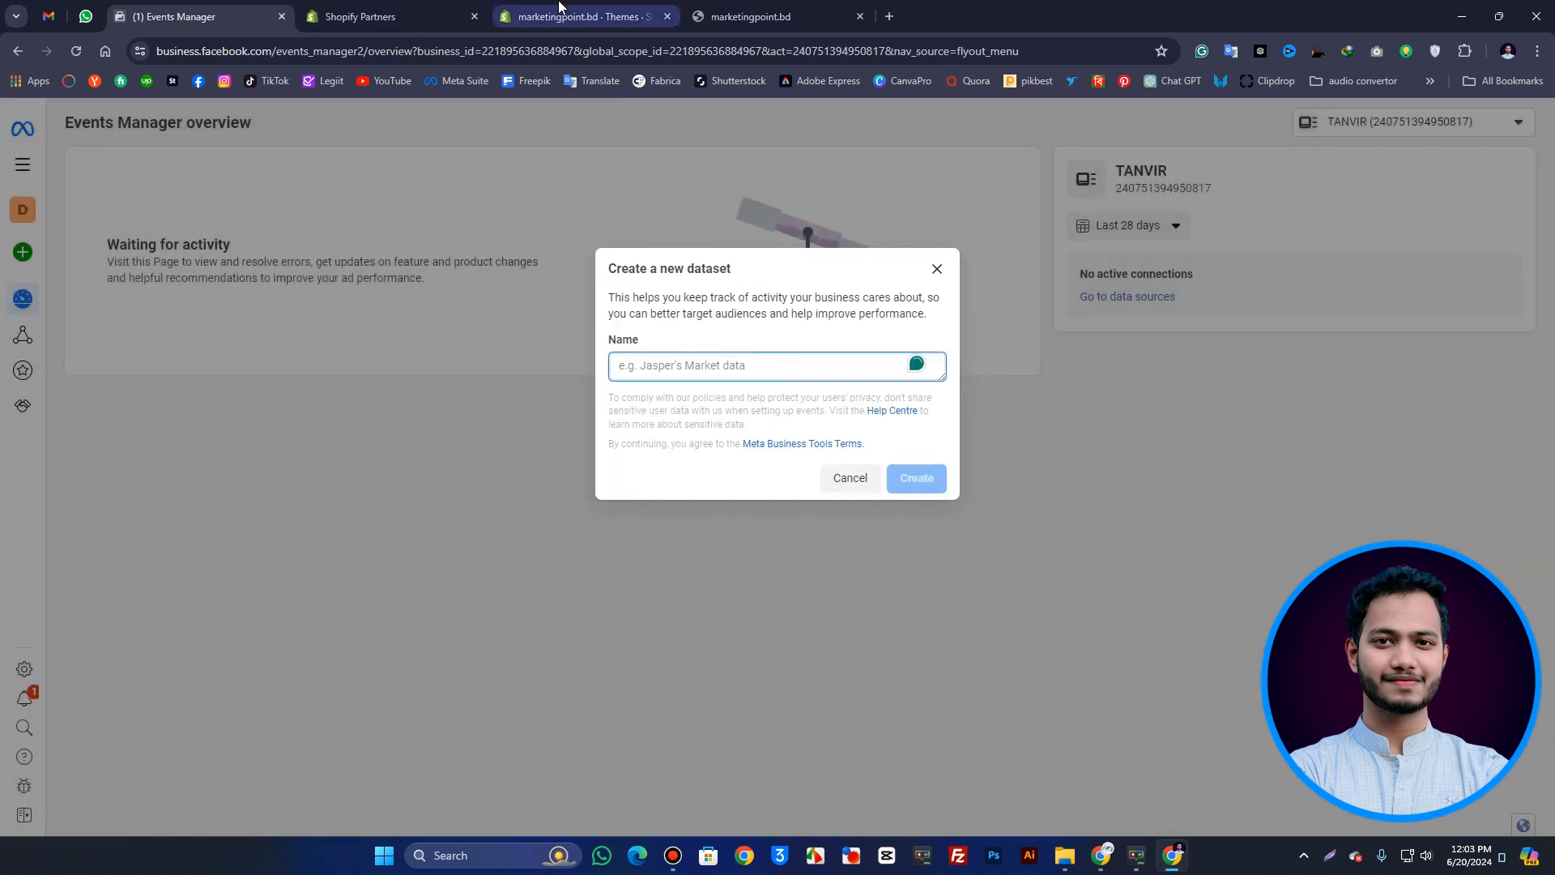
left_click(583, 16)
left_click(696, 17)
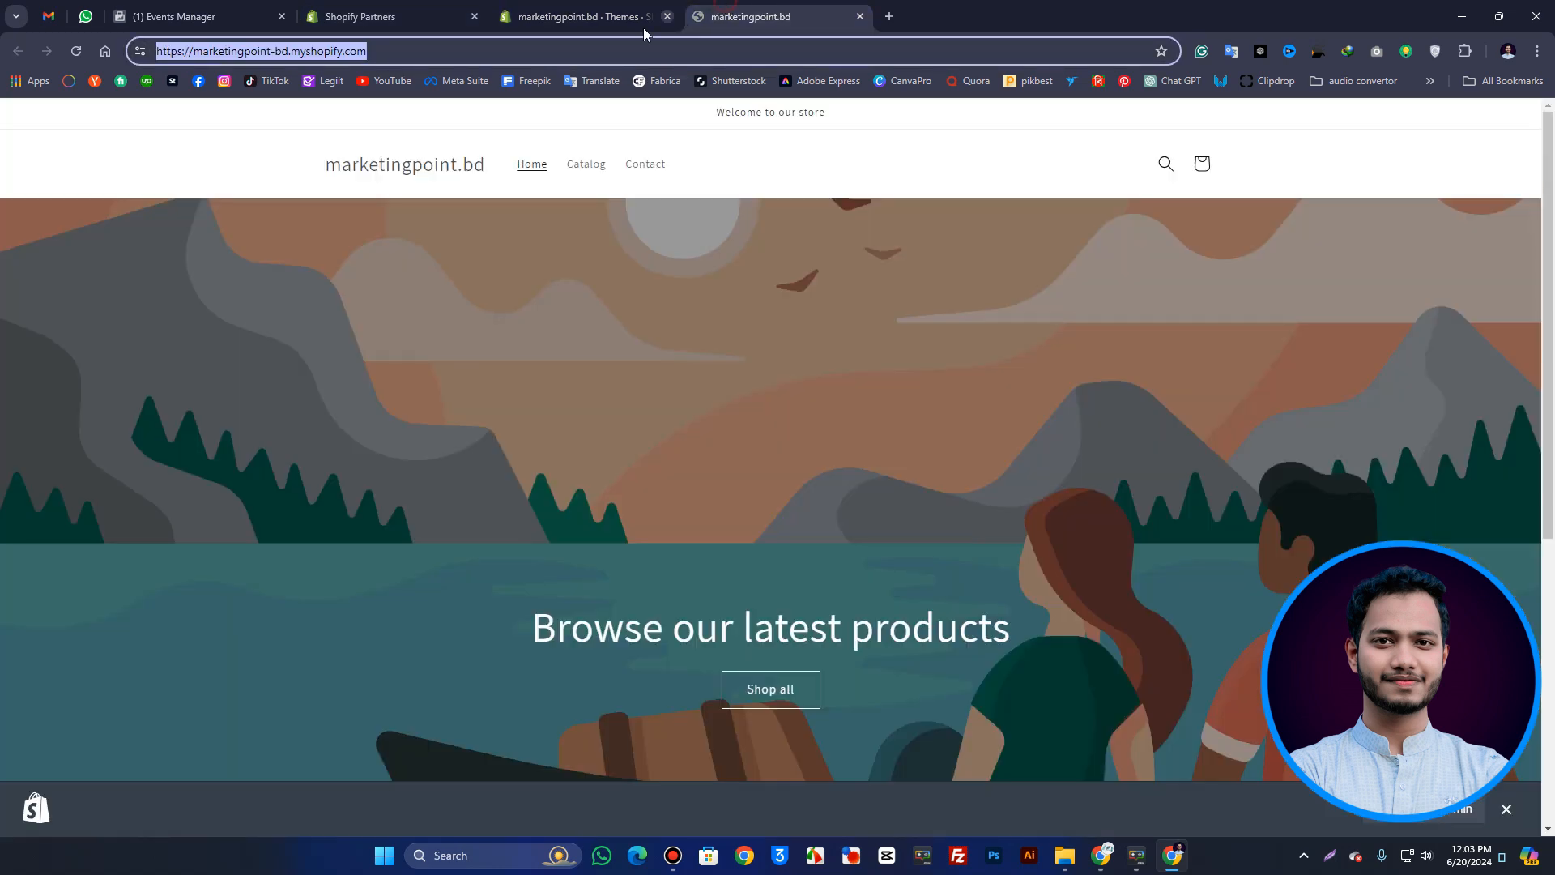
double_click(243, 52)
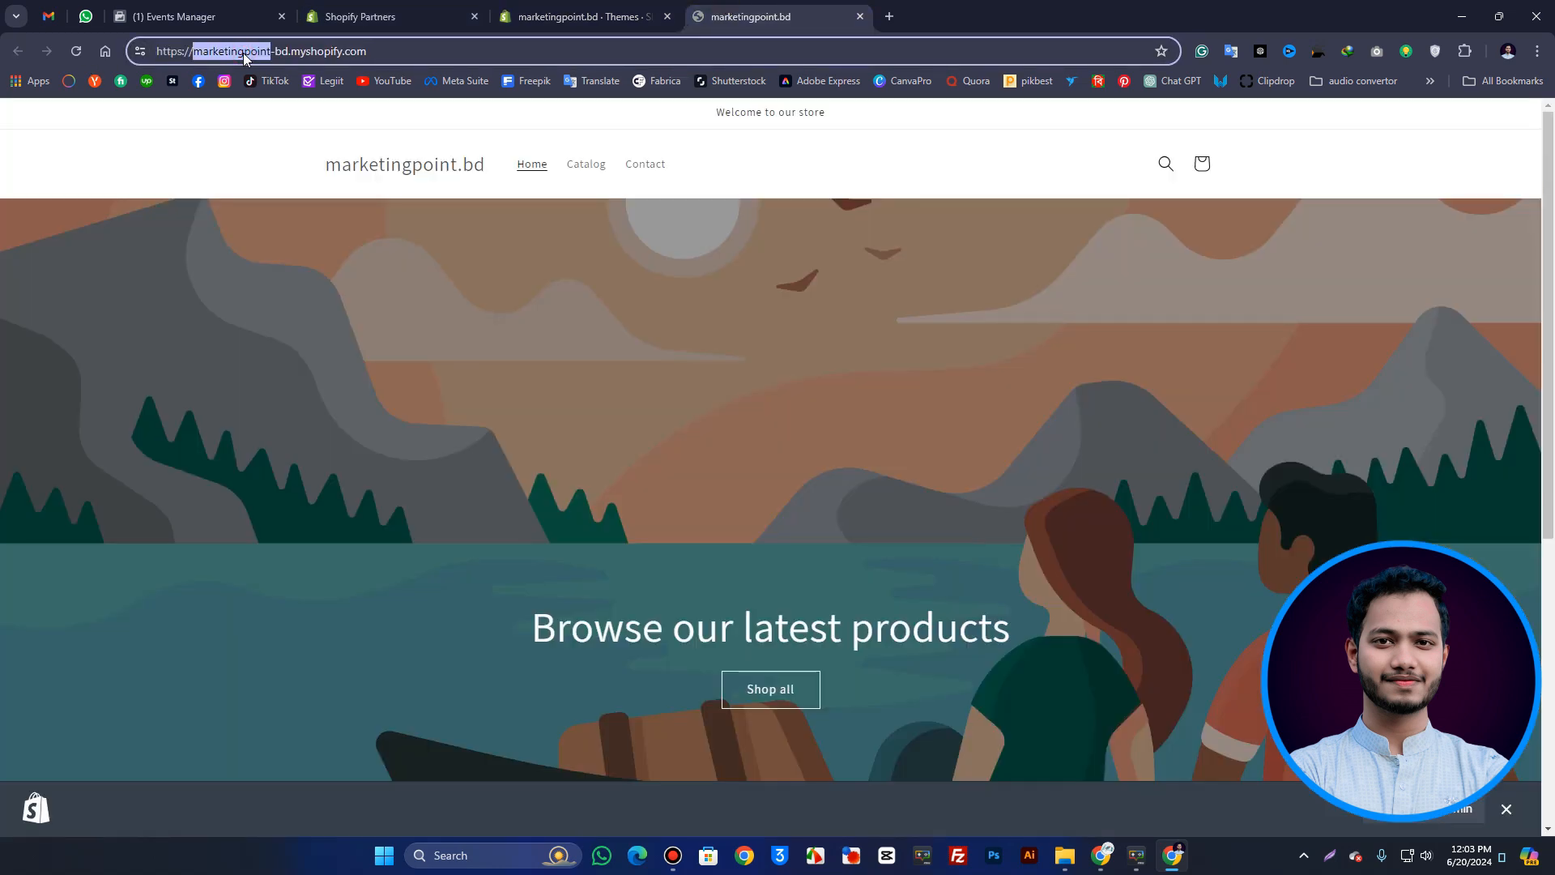
key("ctrl+c")
left_click(186, 16)
key("ctrl+v")
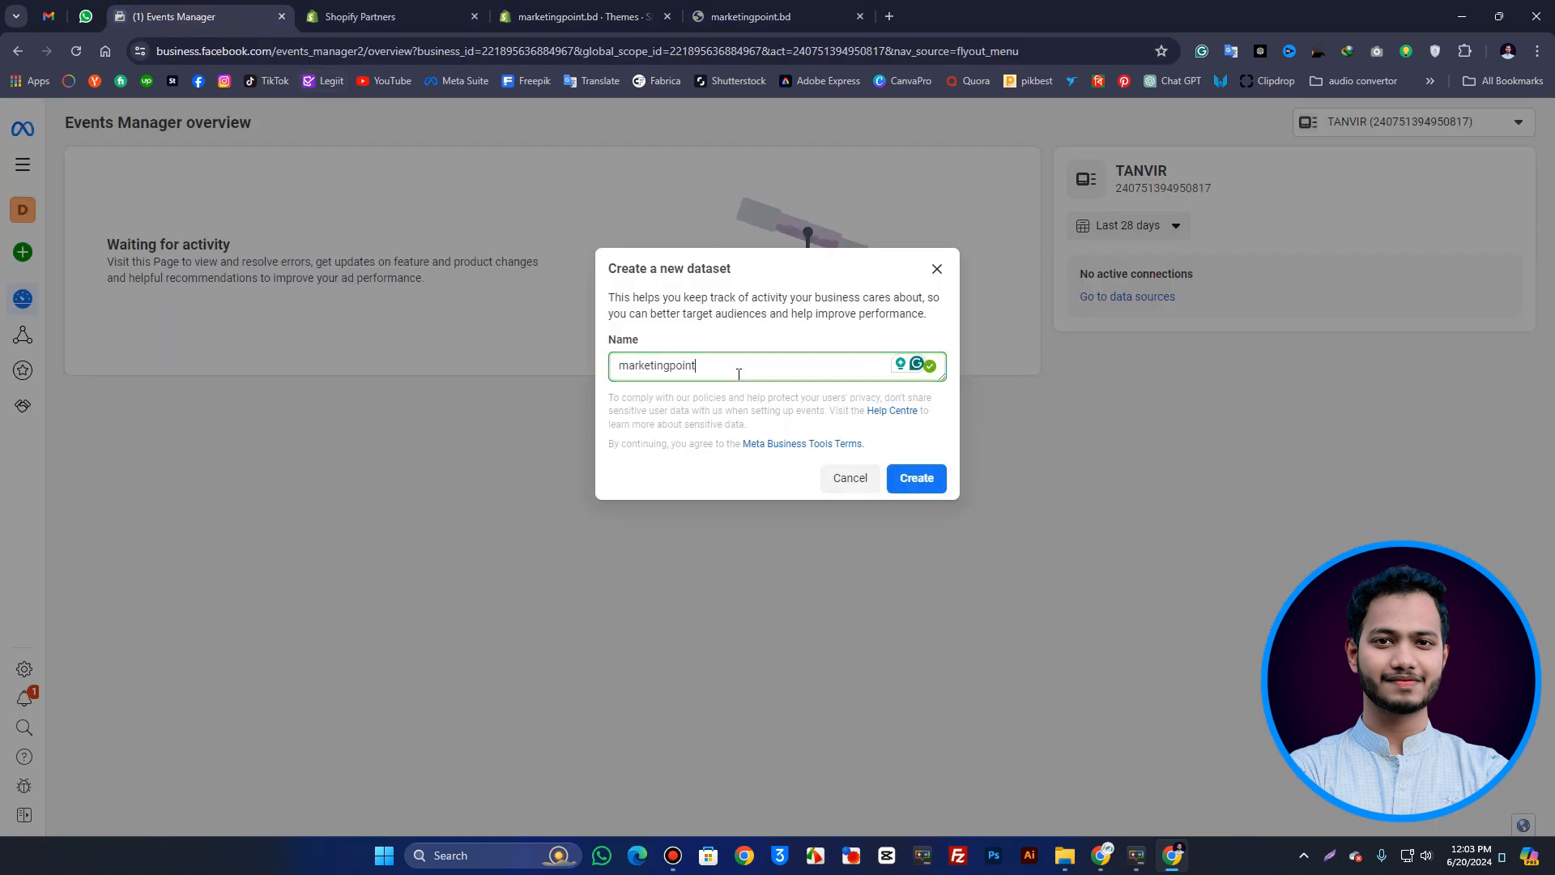
left_click(899, 484)
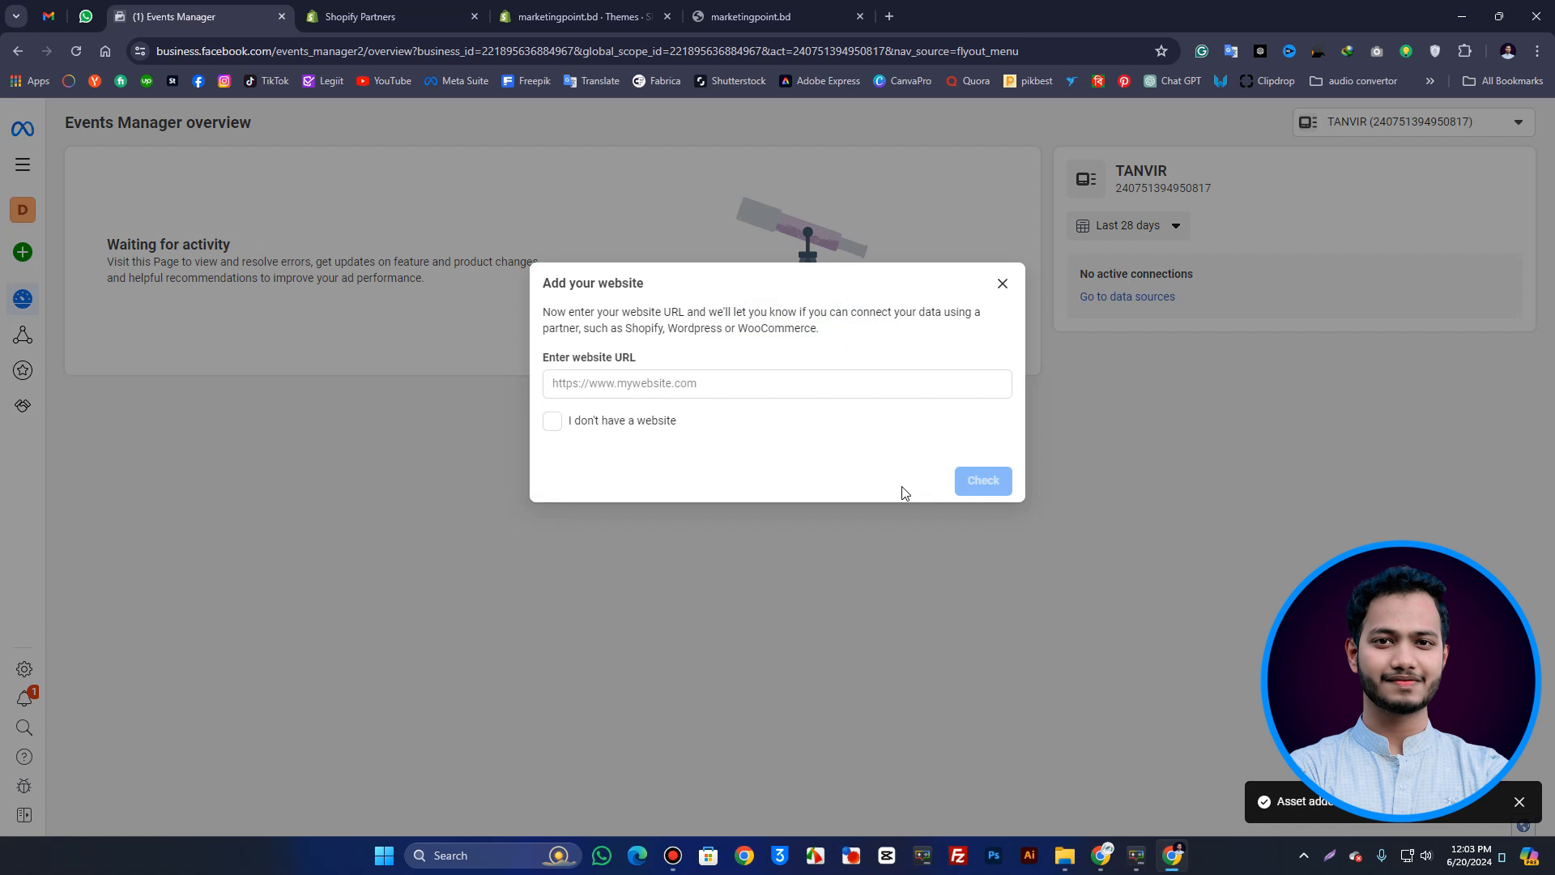
left_click(751, 16)
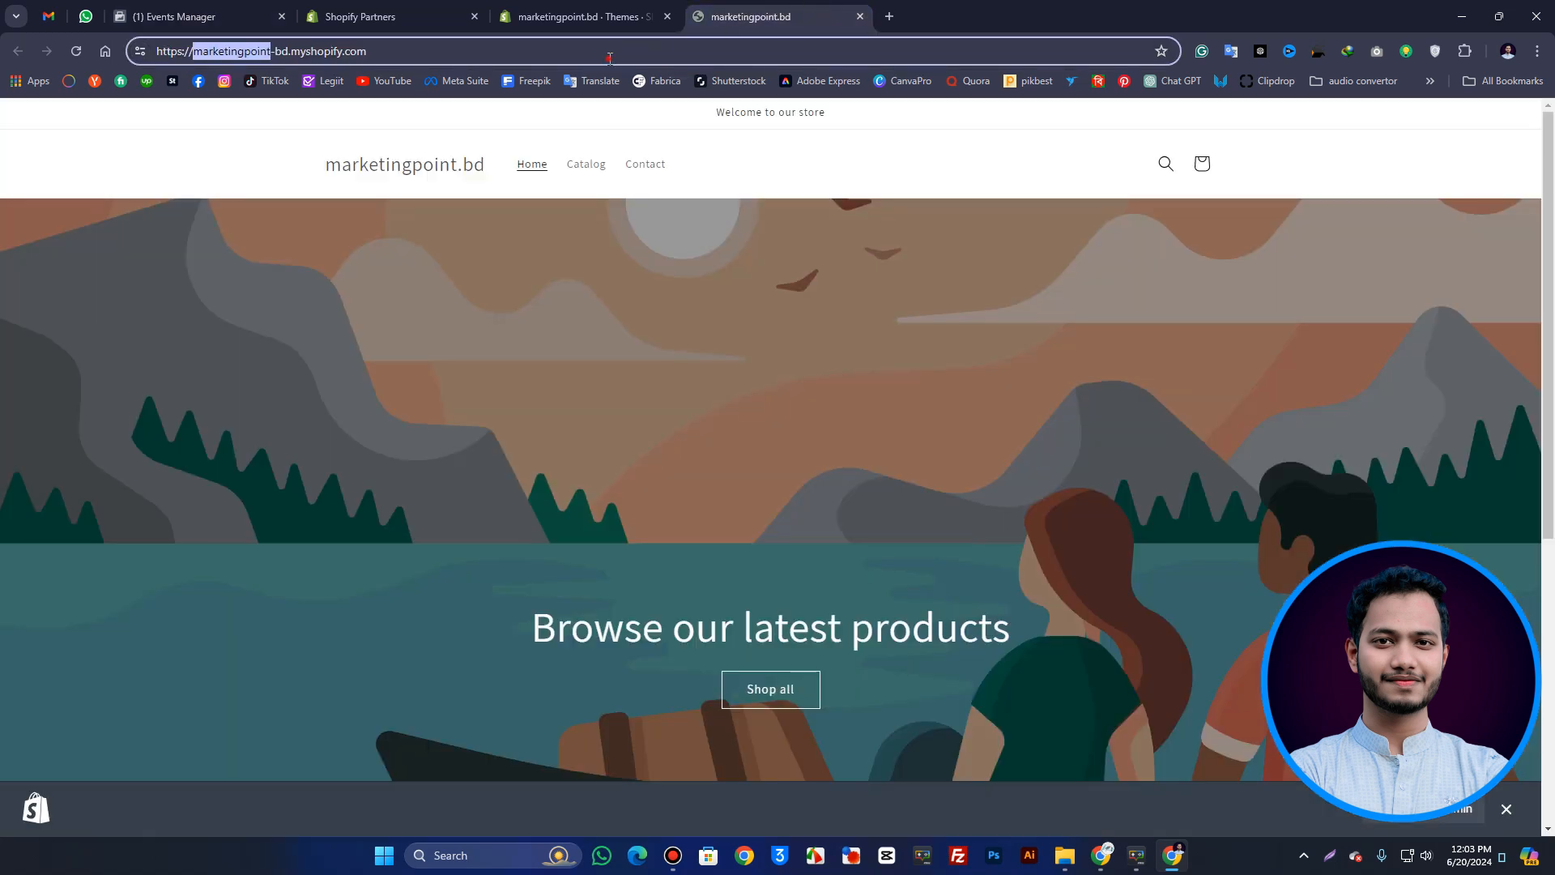
left_click(367, 51)
key("ctrl+a")
left_click(174, 17)
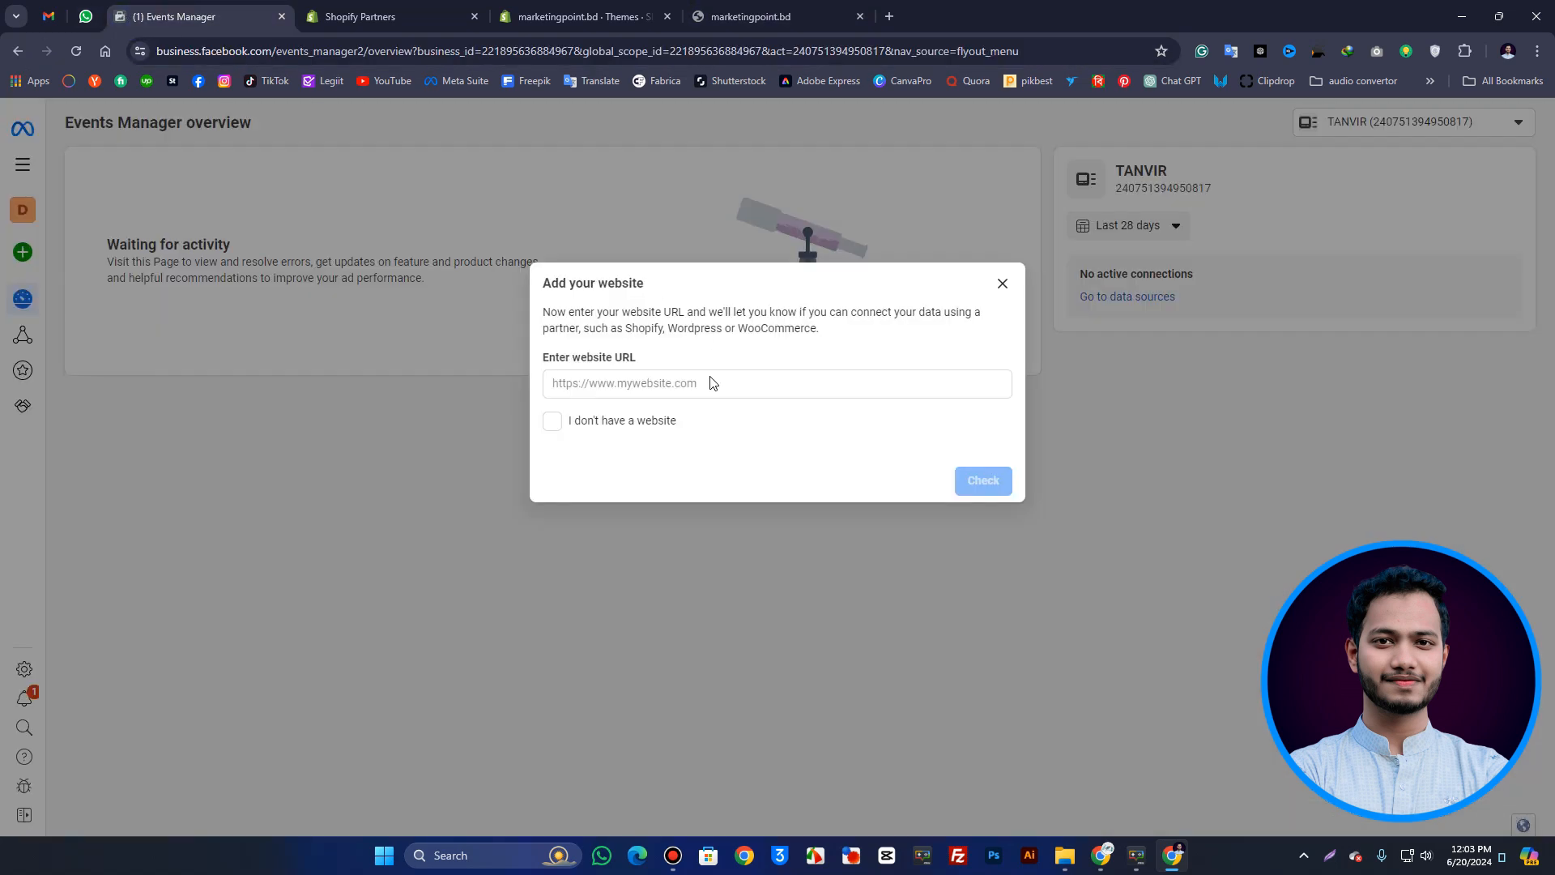
left_click(700, 383)
key("ctrl+v")
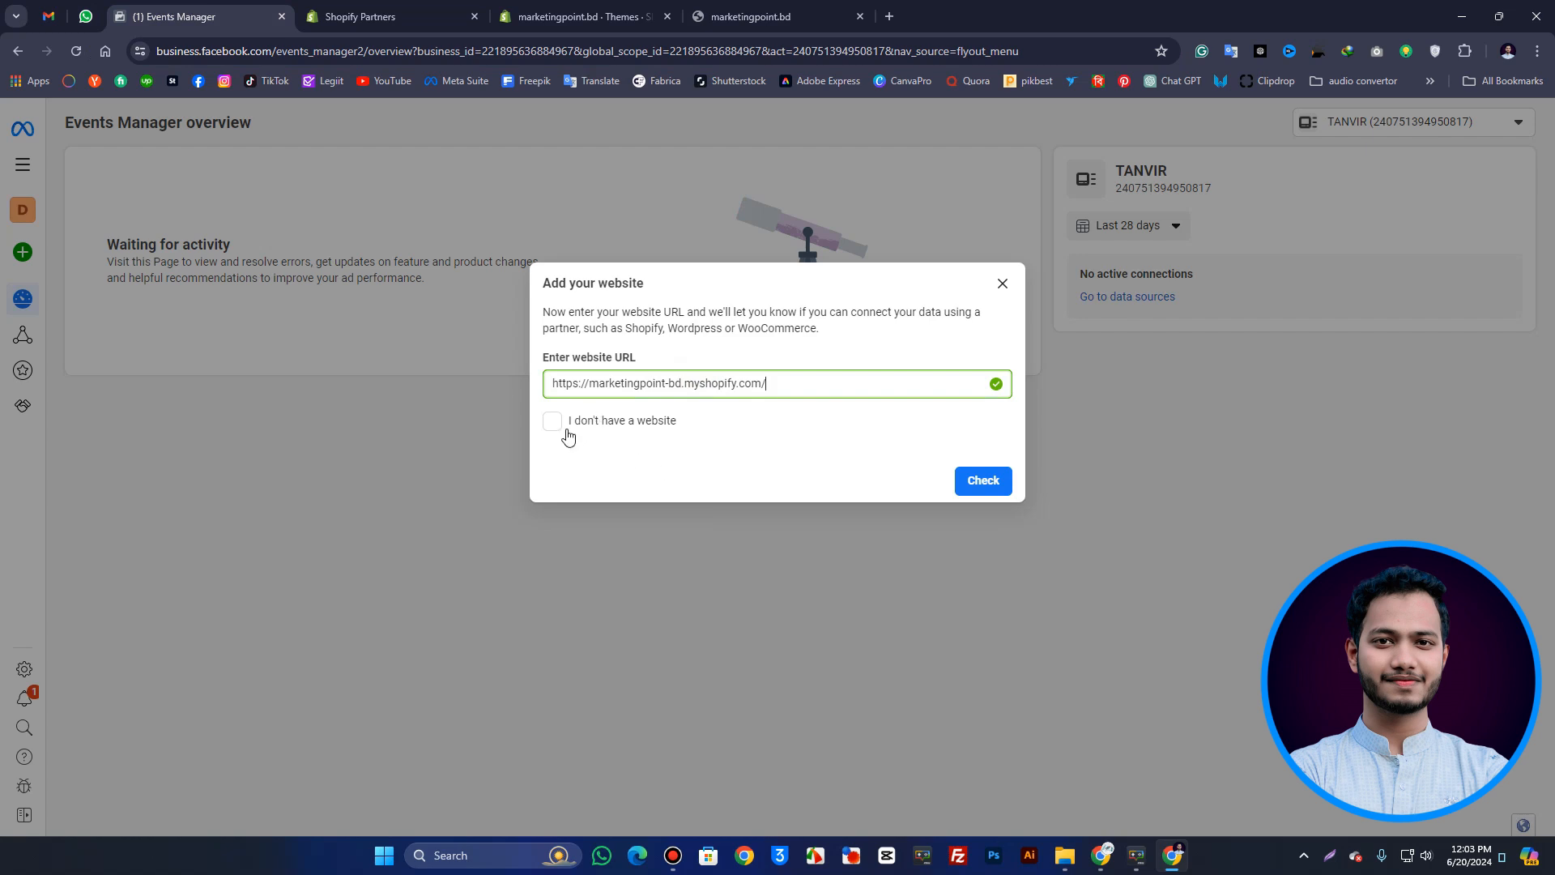
left_click(983, 481)
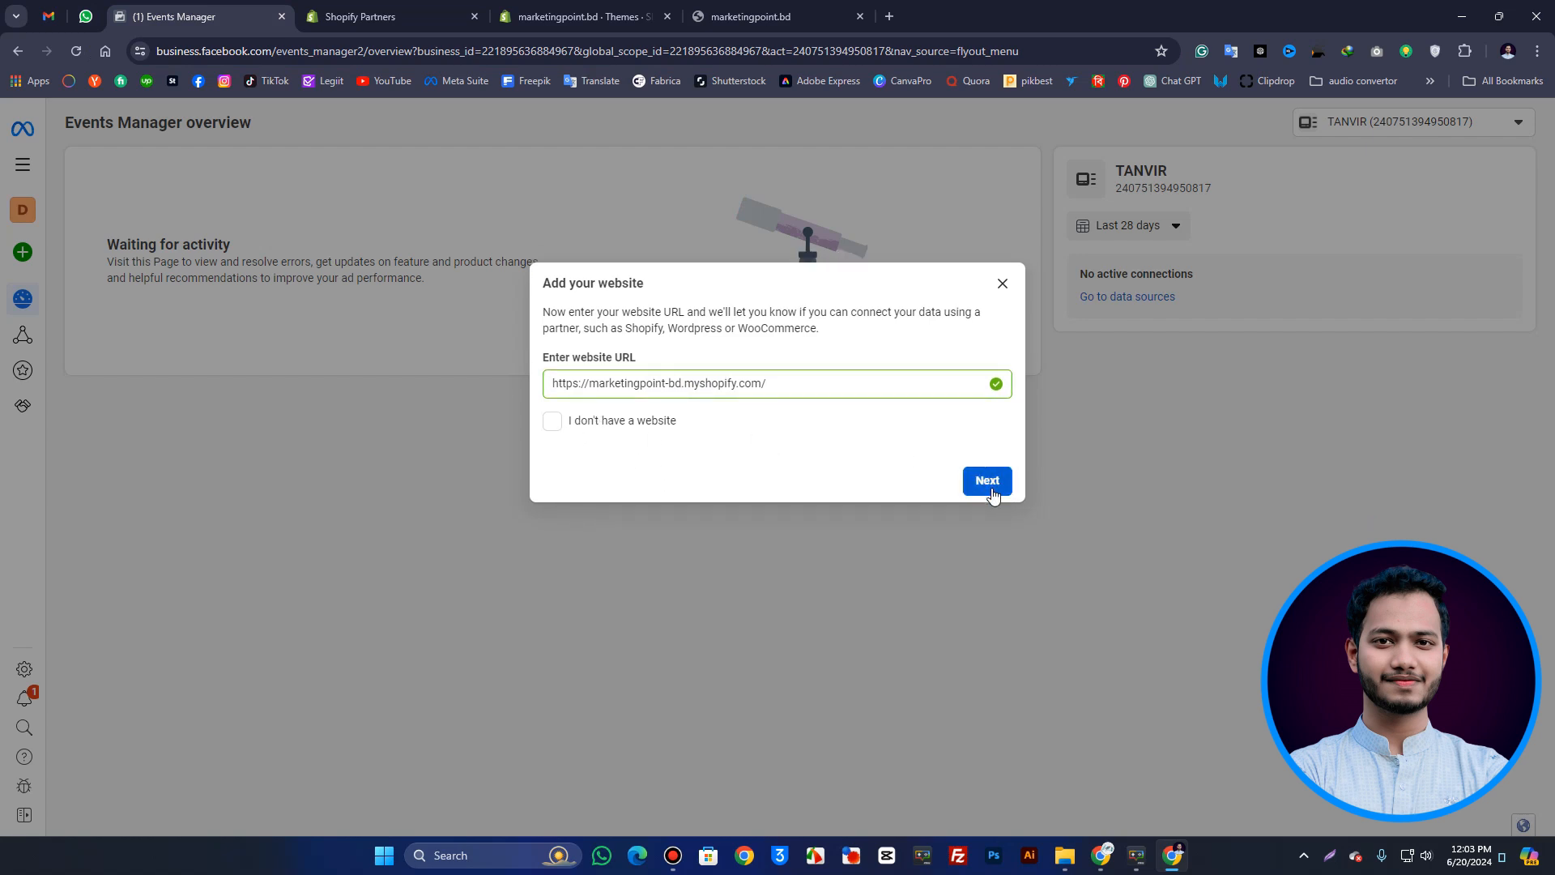
left_click(992, 490)
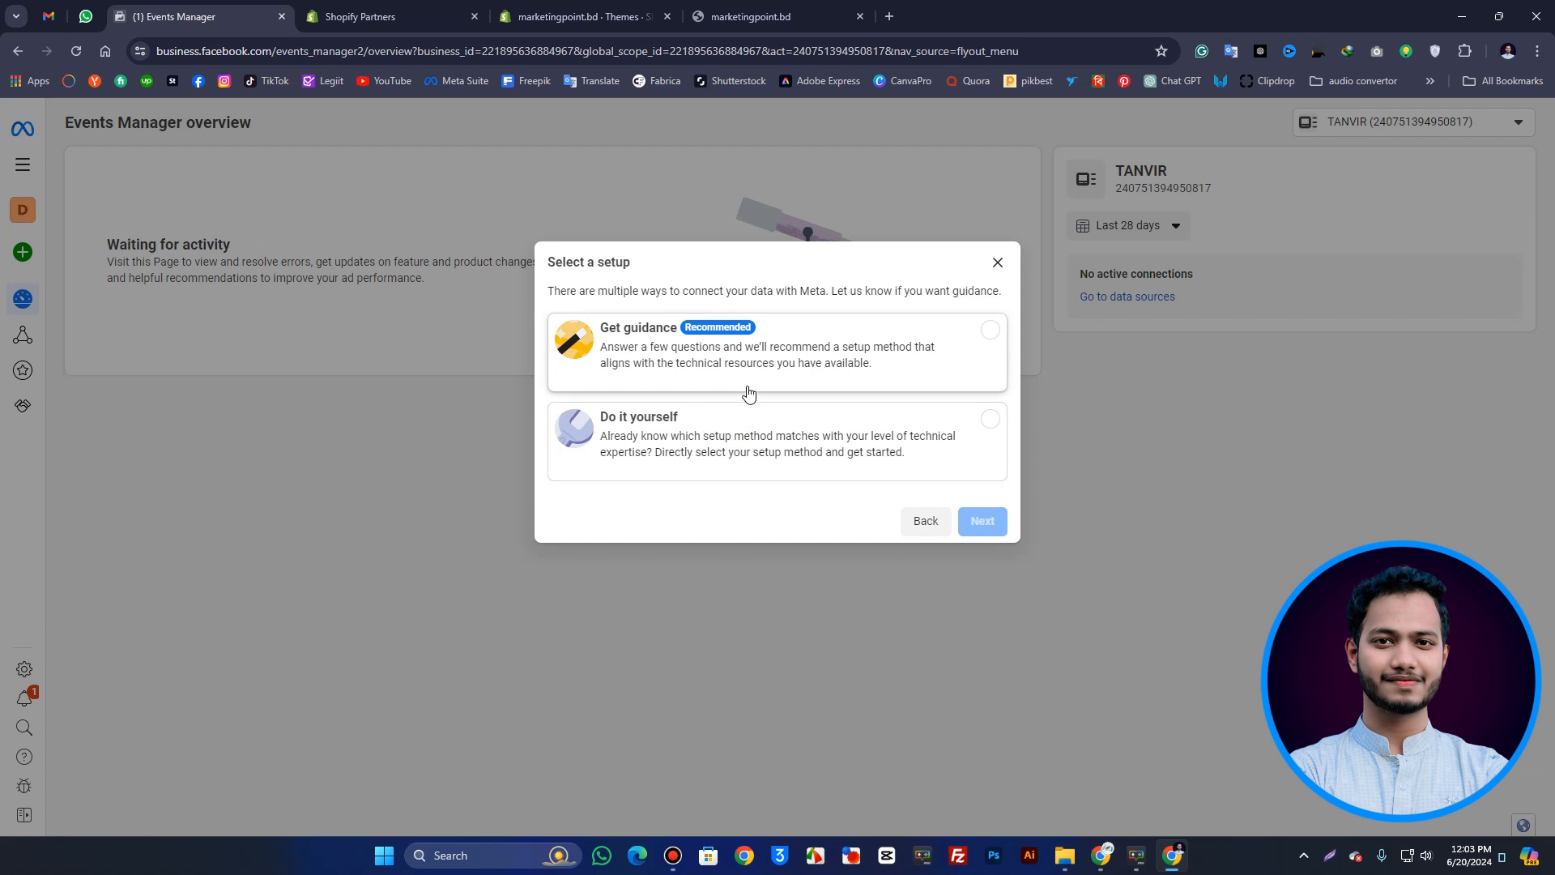
- Choose the Do it yourself setup with Meta pixel and Conversions API, and set up the Conversions API manually
left_click(891, 425)
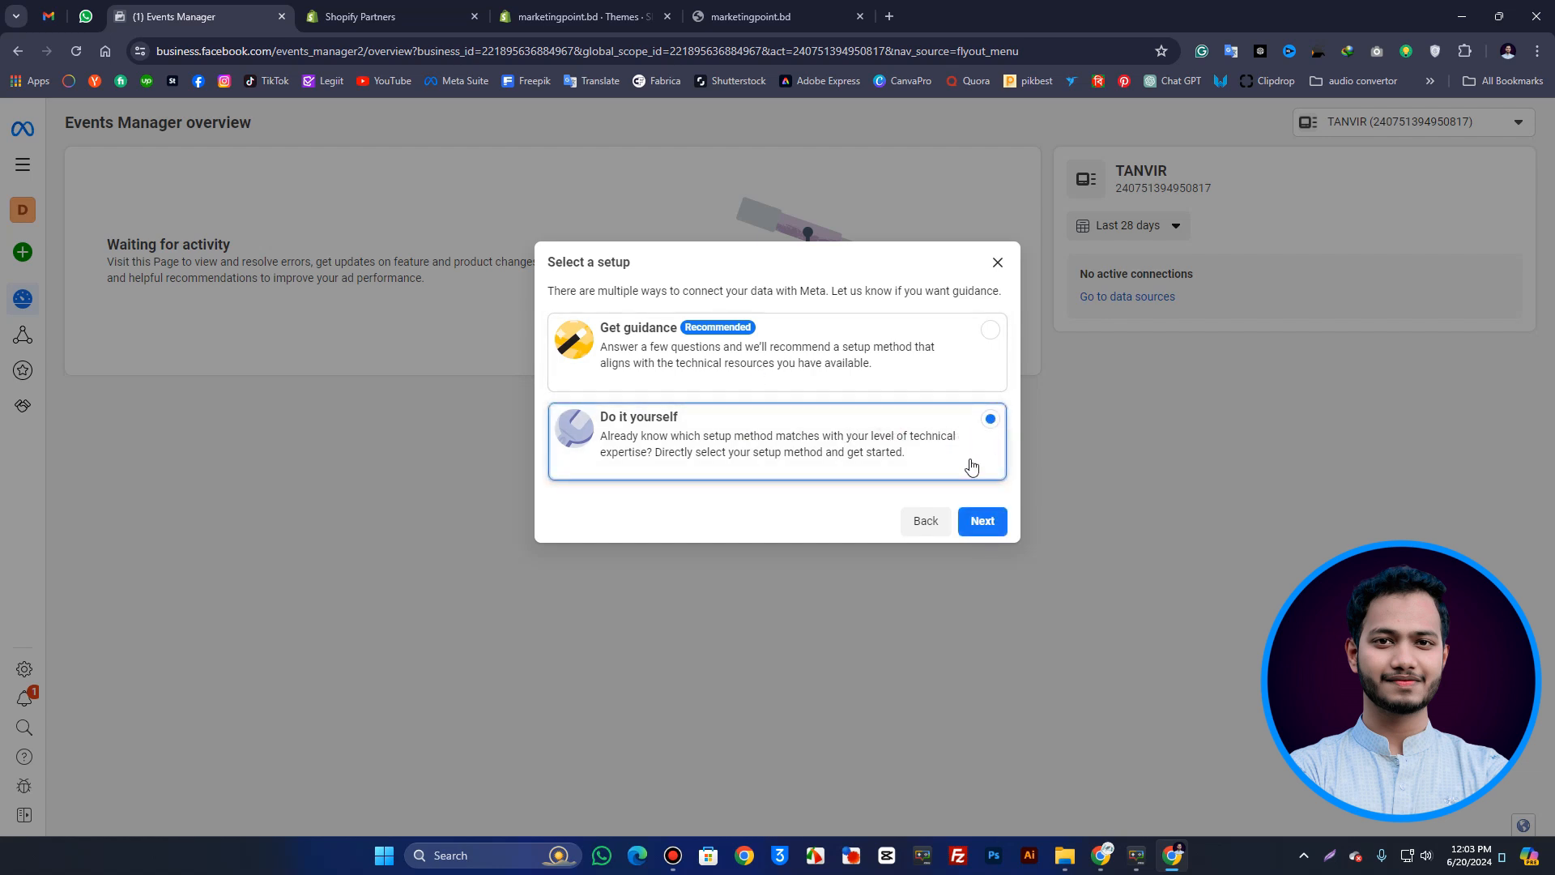
left_click(979, 521)
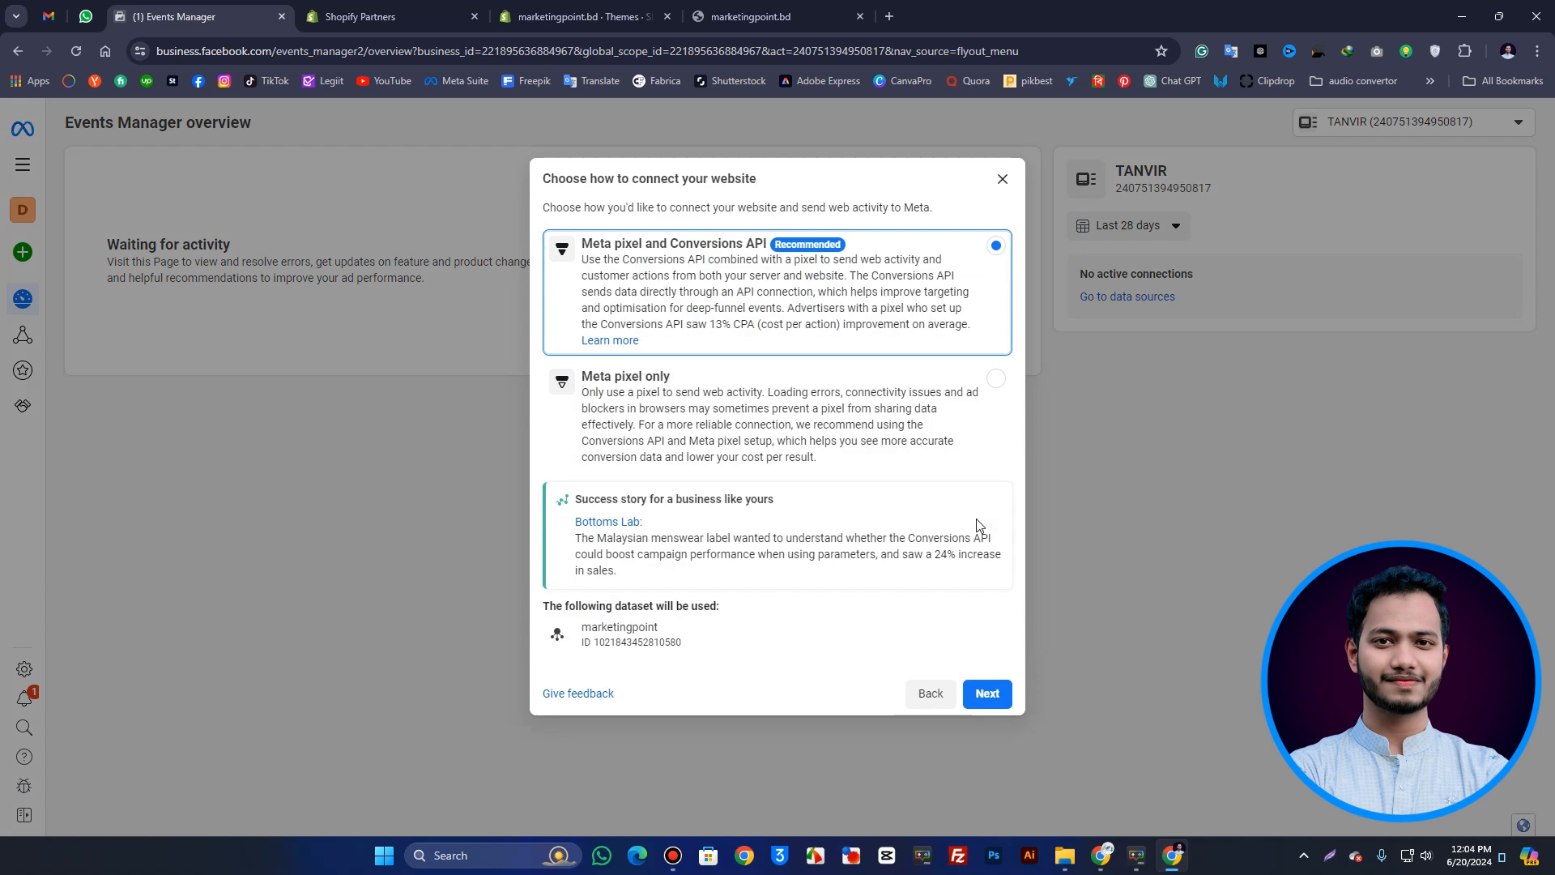
left_click(908, 277)
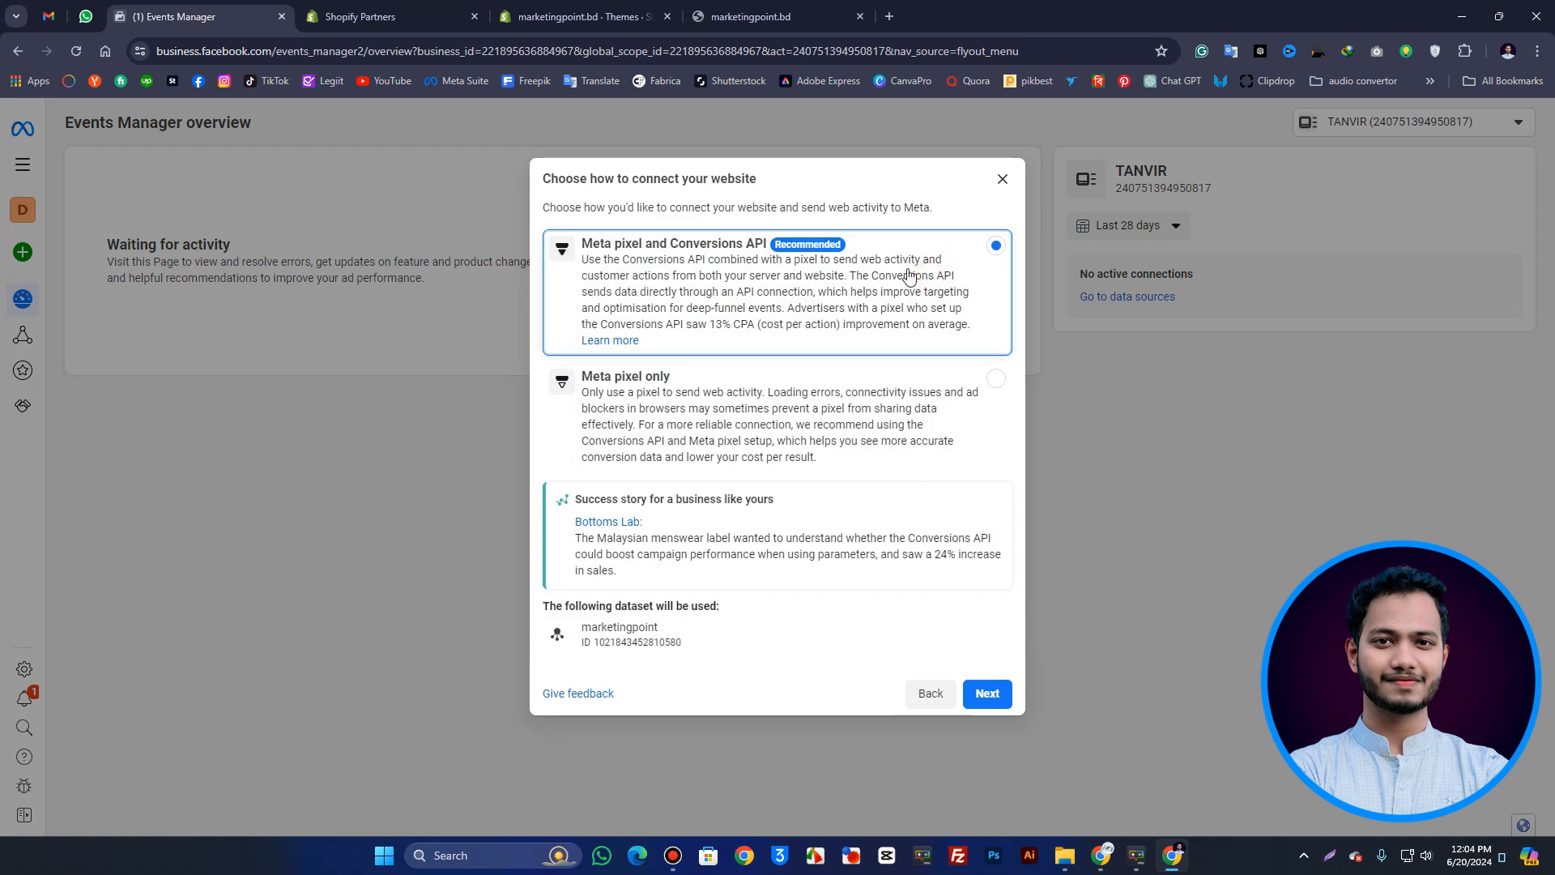
left_click(986, 694)
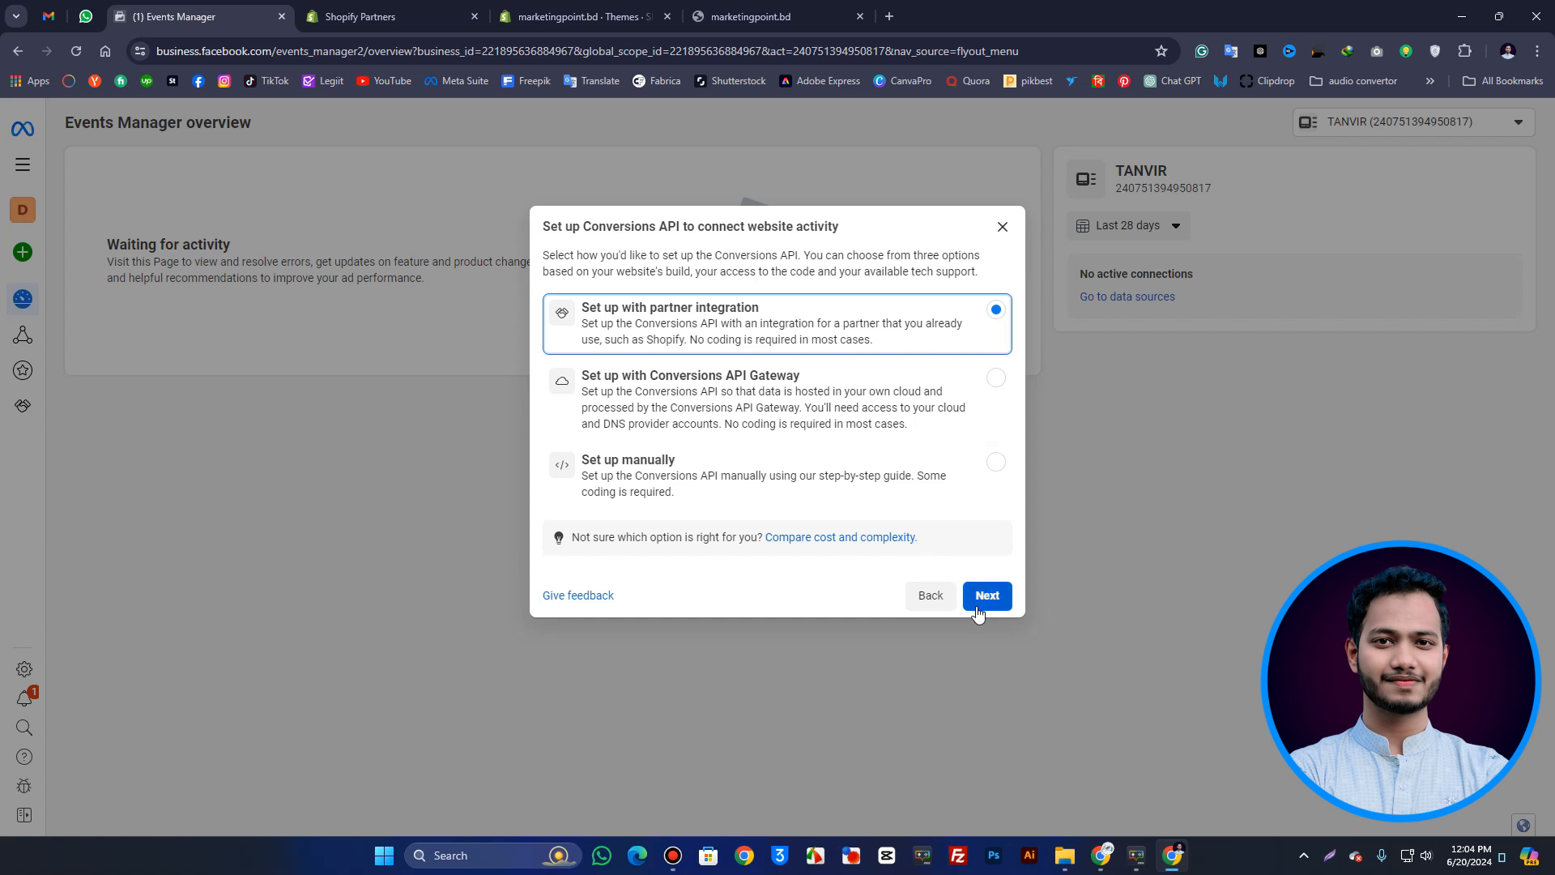
left_click(947, 474)
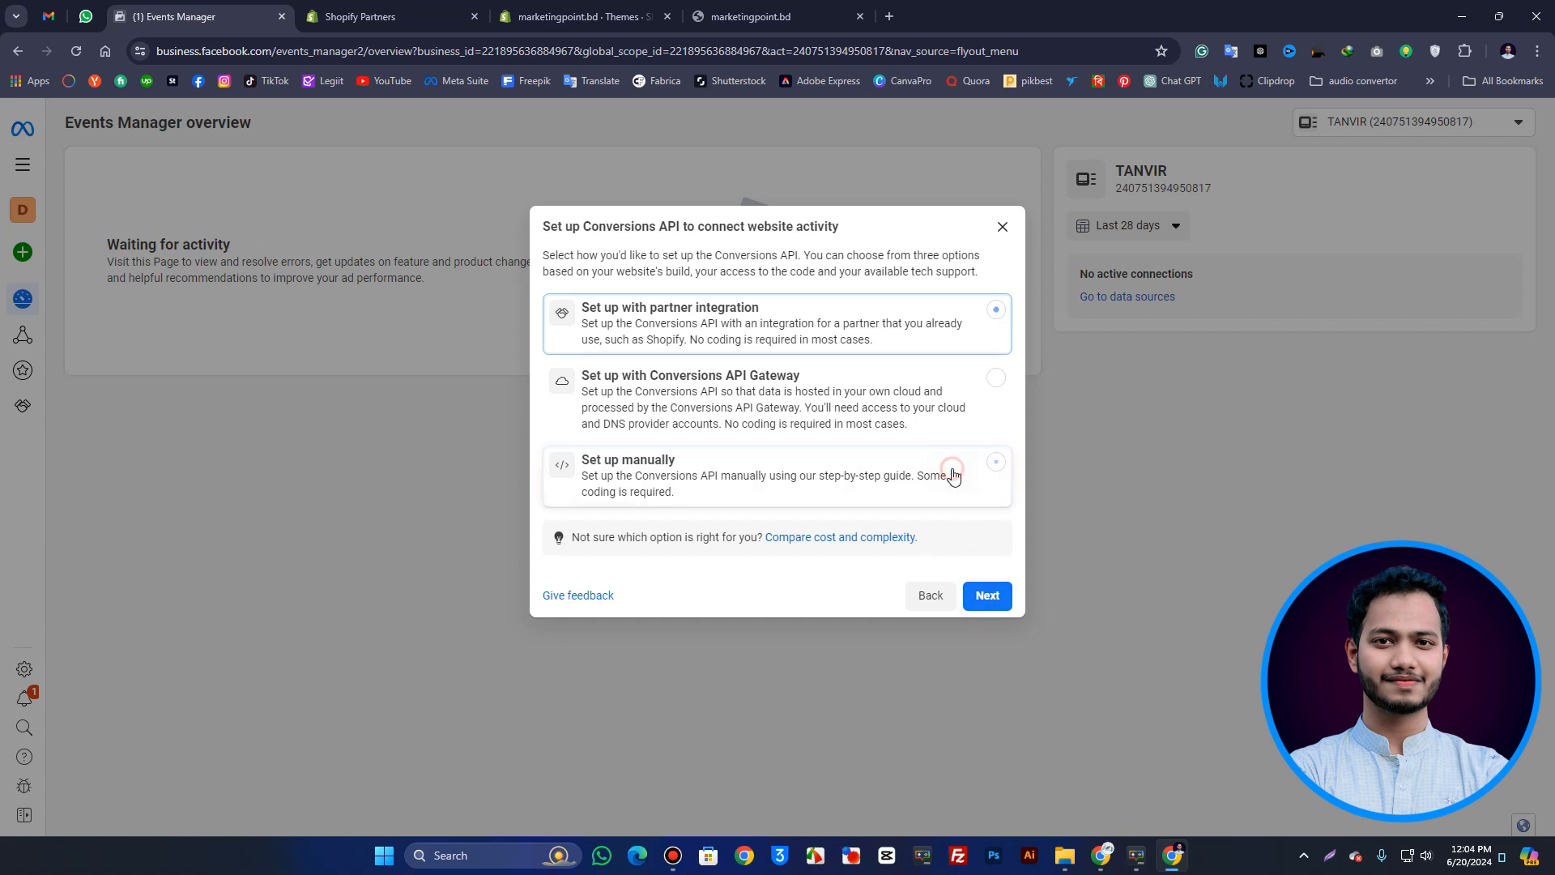
left_click(993, 592)
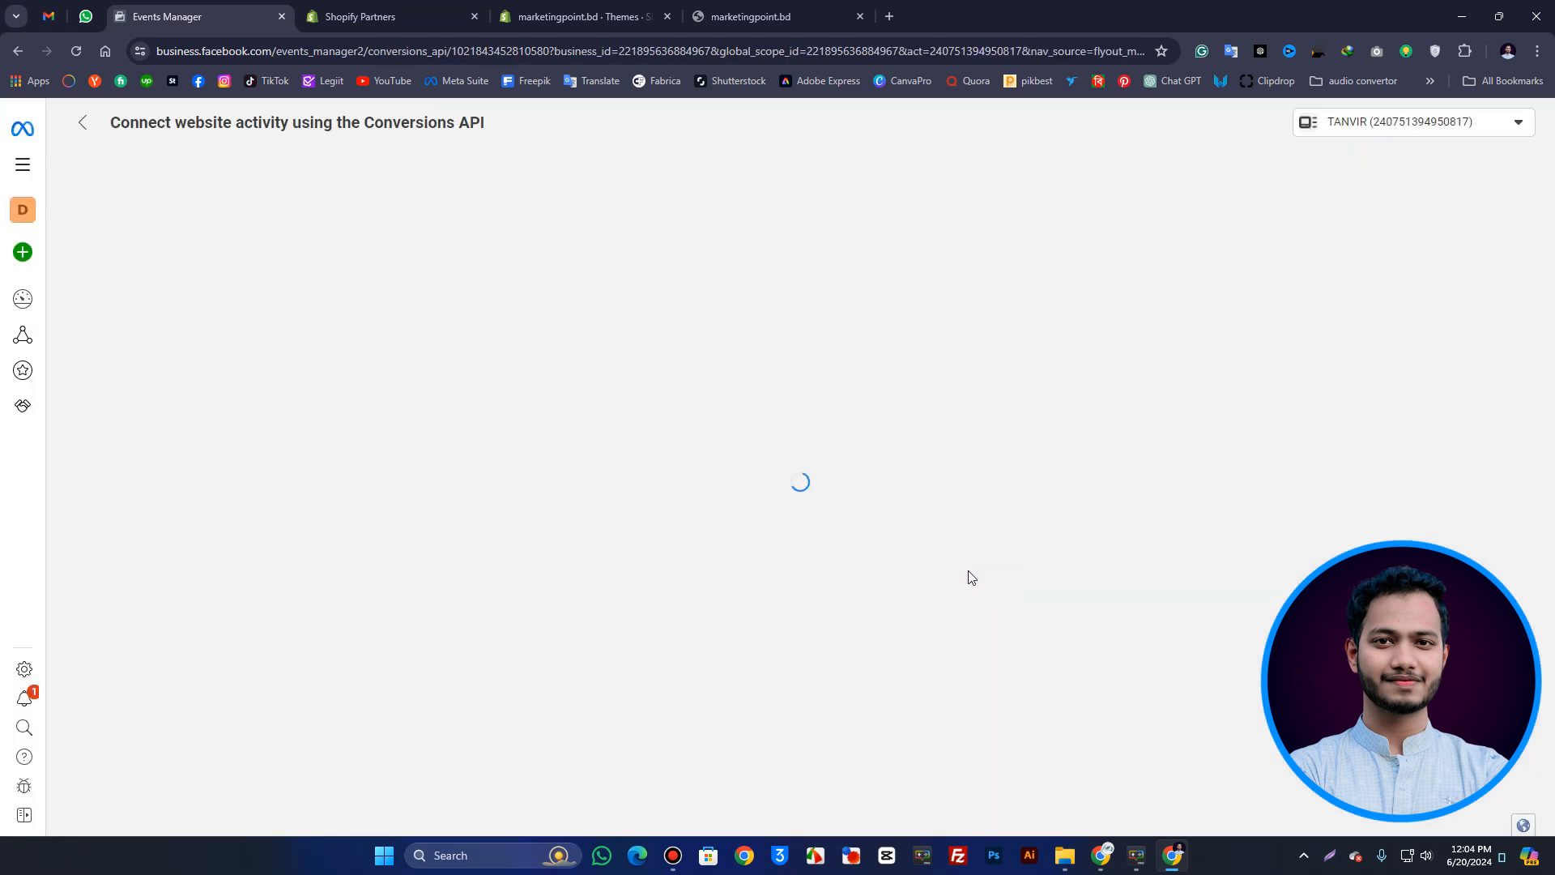
- Read through the manual implementation overview for the Conversions API and continue to the event selection
scroll(859, 583, "down", 2)
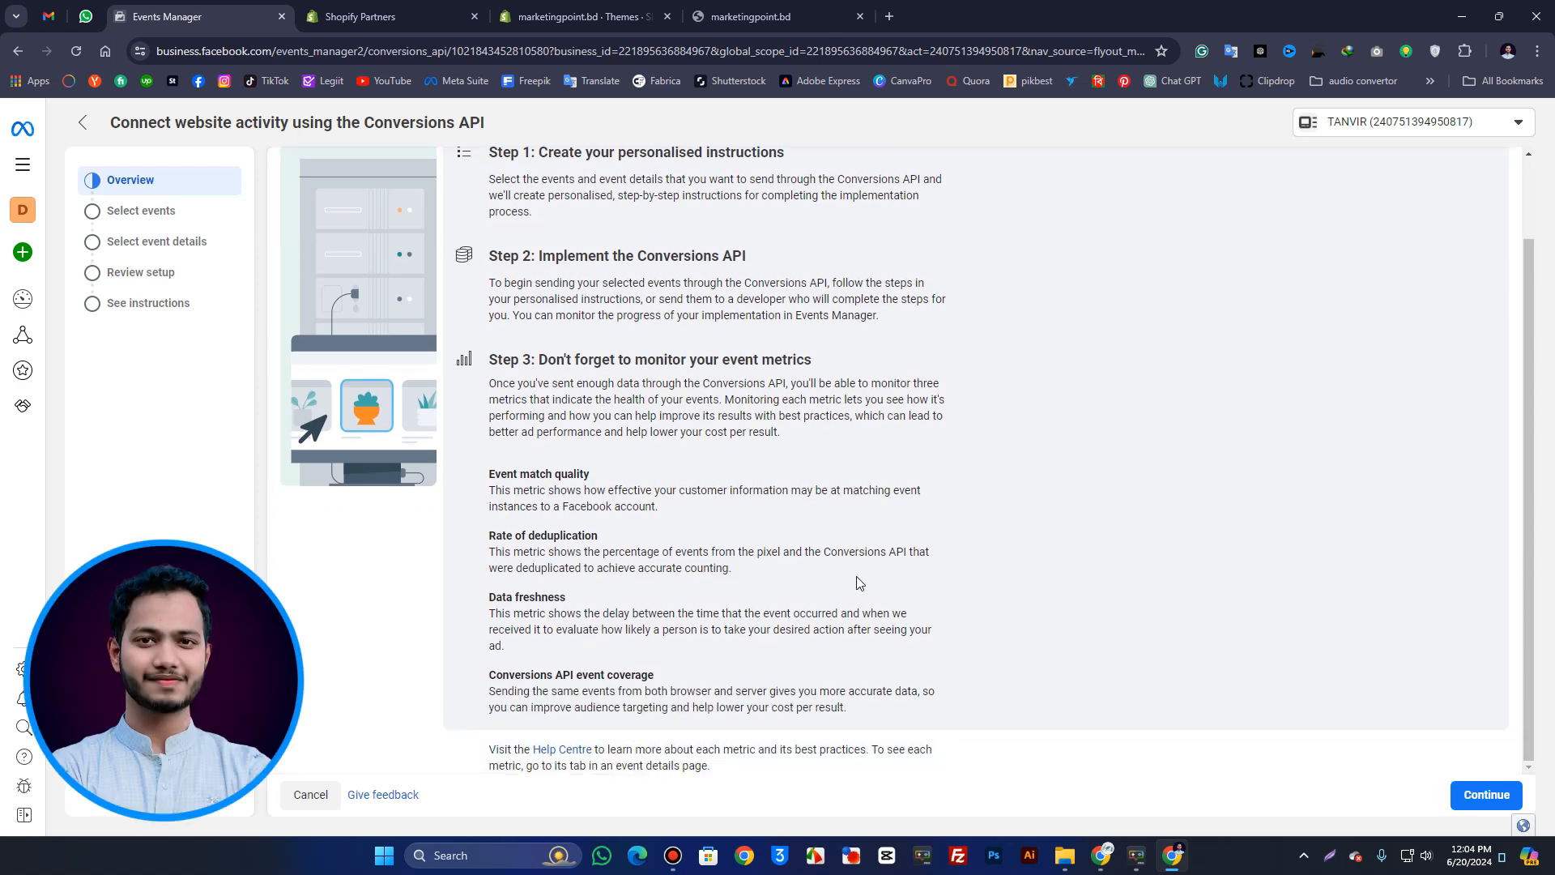
scroll(503, 354, "up", 2)
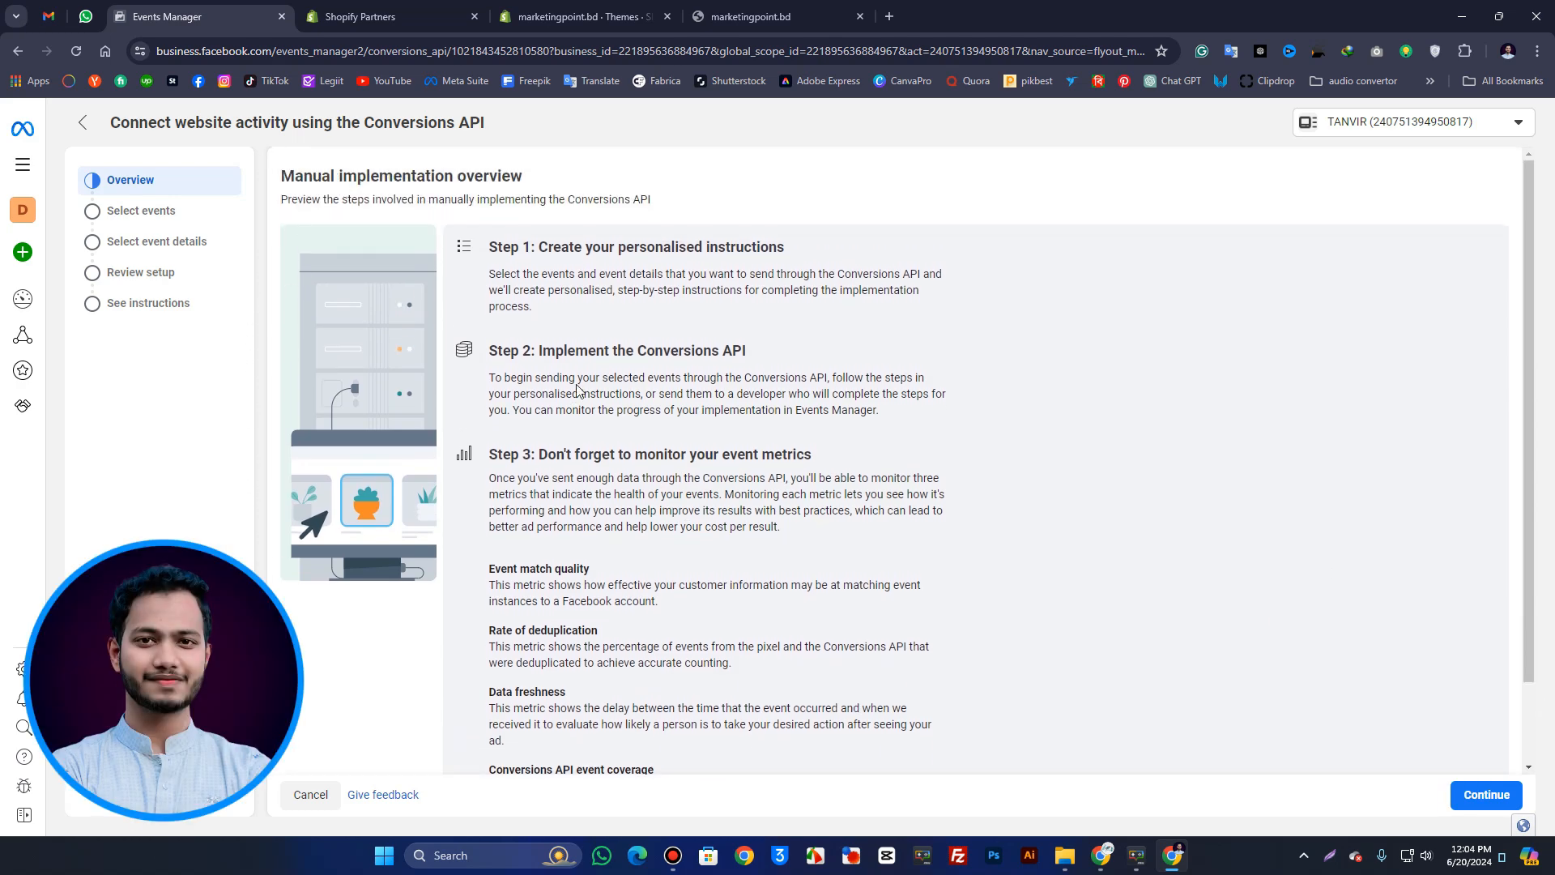
scroll(451, 316, "down", 1)
scroll(1053, 631, "down", 1)
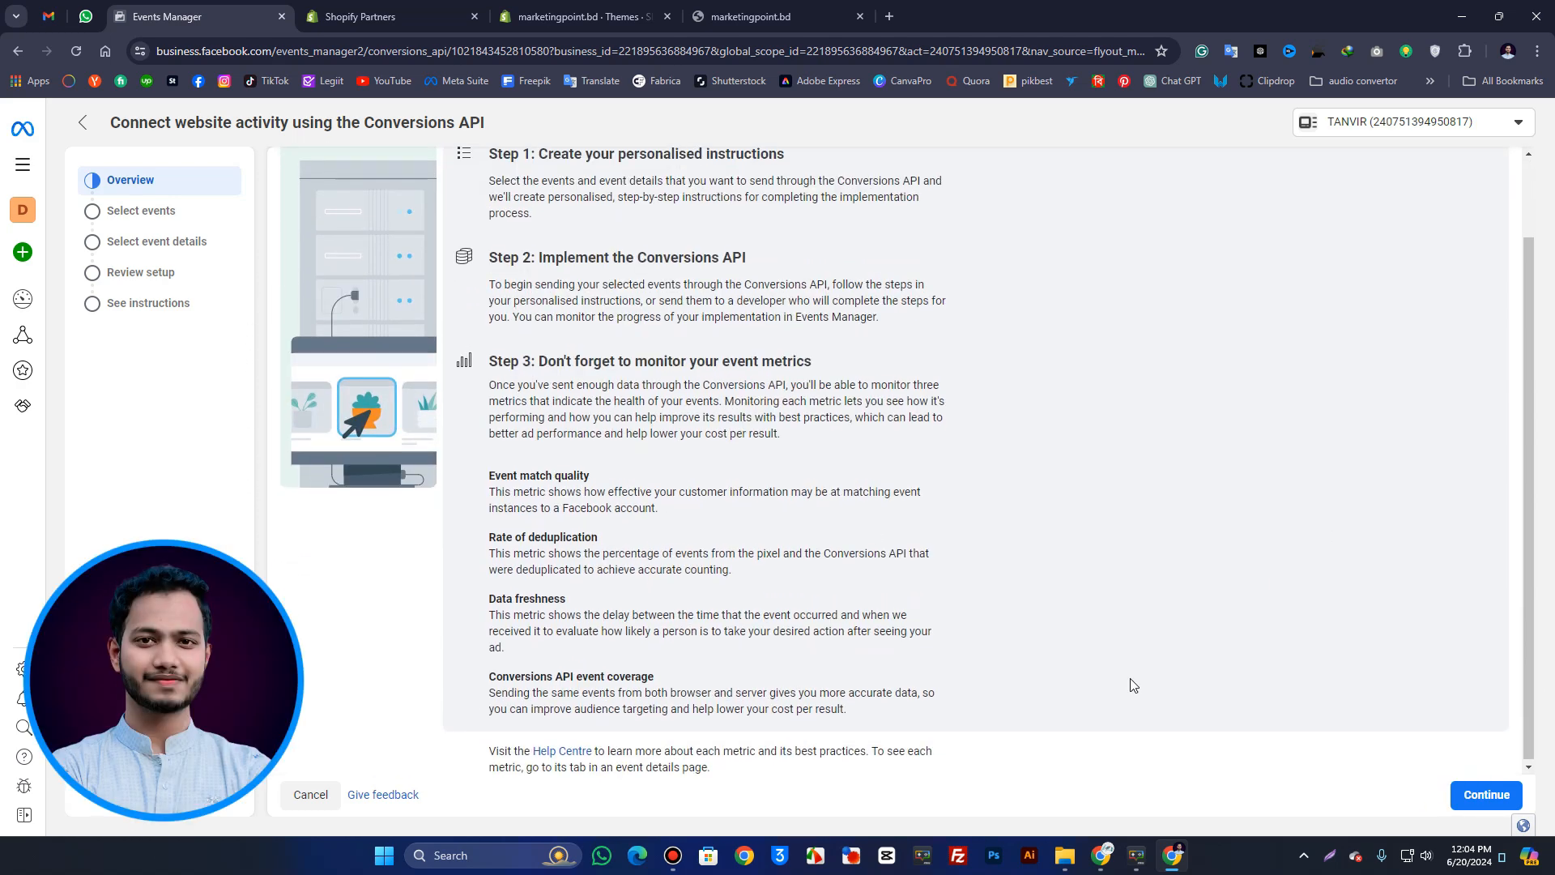
left_click(1482, 796)
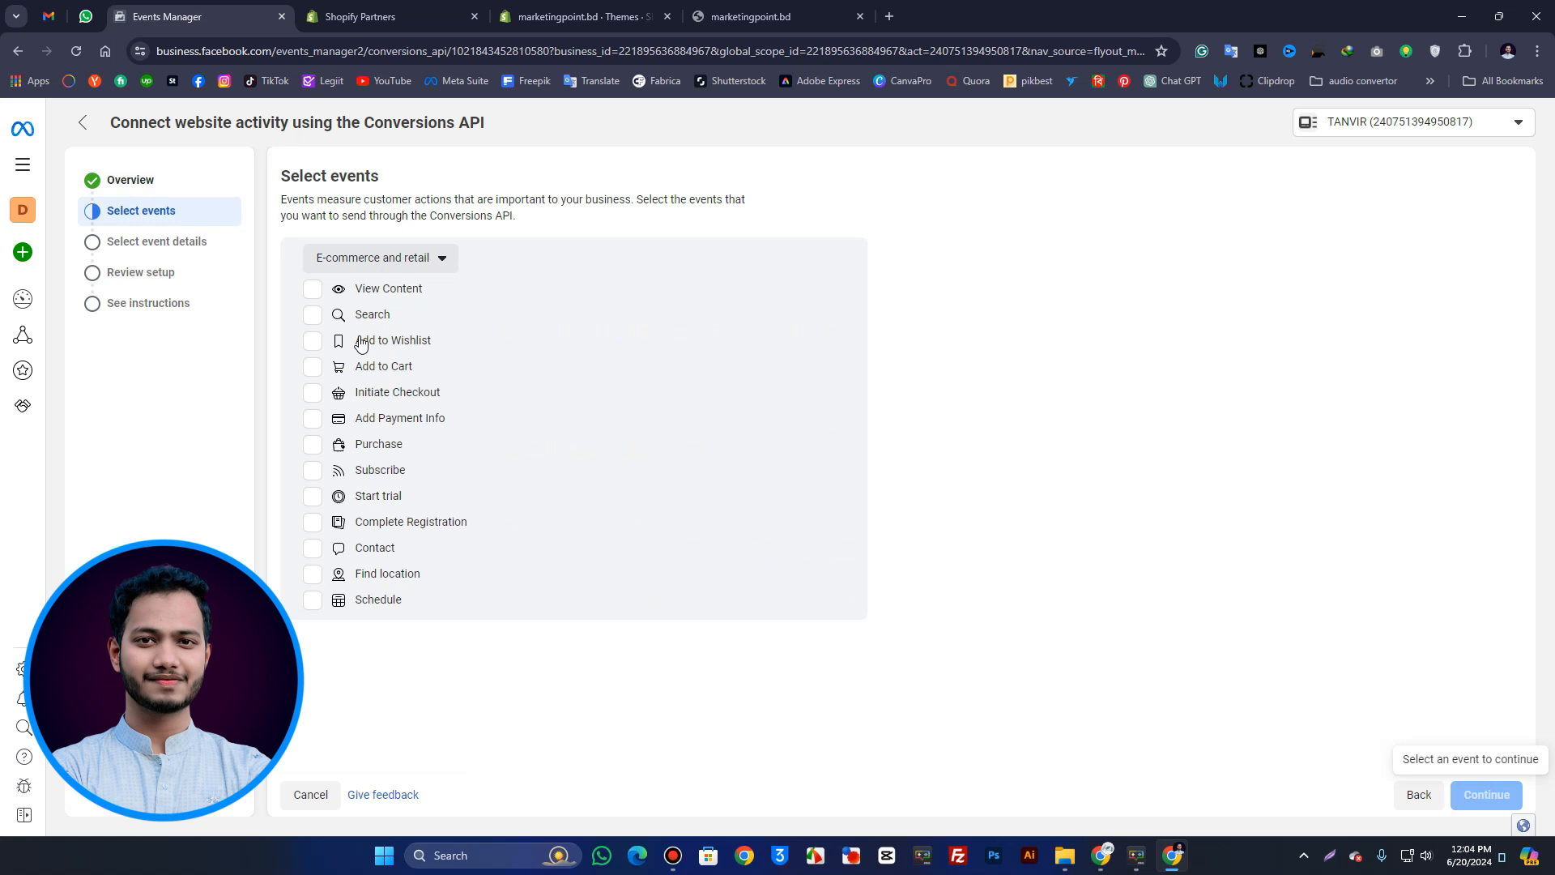
- Select the View Content, Add to Cart, Add Payment Info, Purchase and Contact events and continue to the event details
left_click(360, 294)
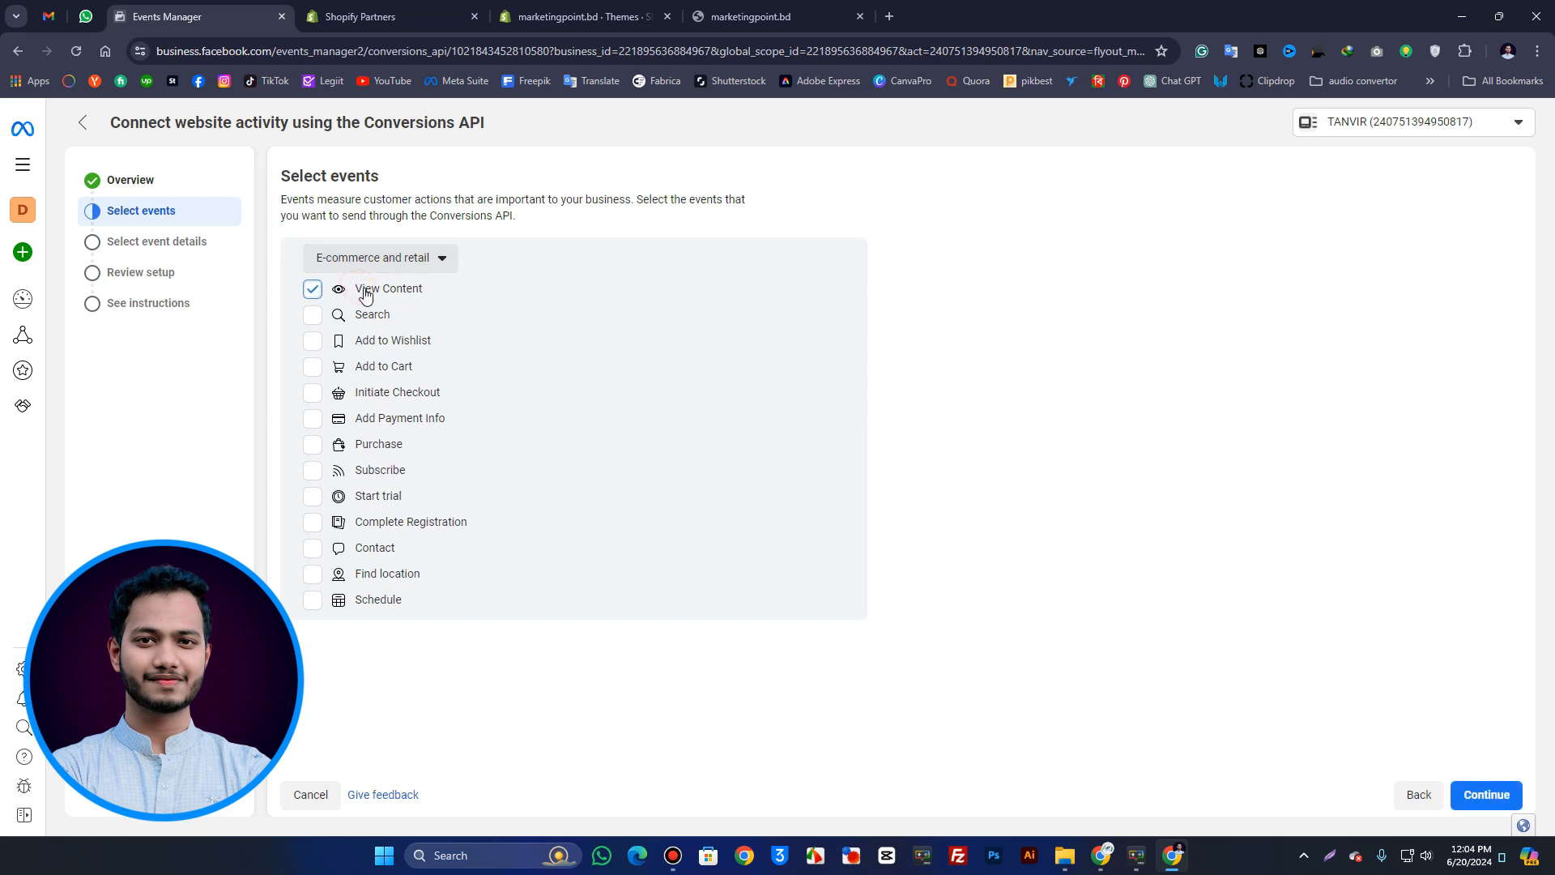
left_click(370, 374)
left_click(375, 425)
left_click(371, 445)
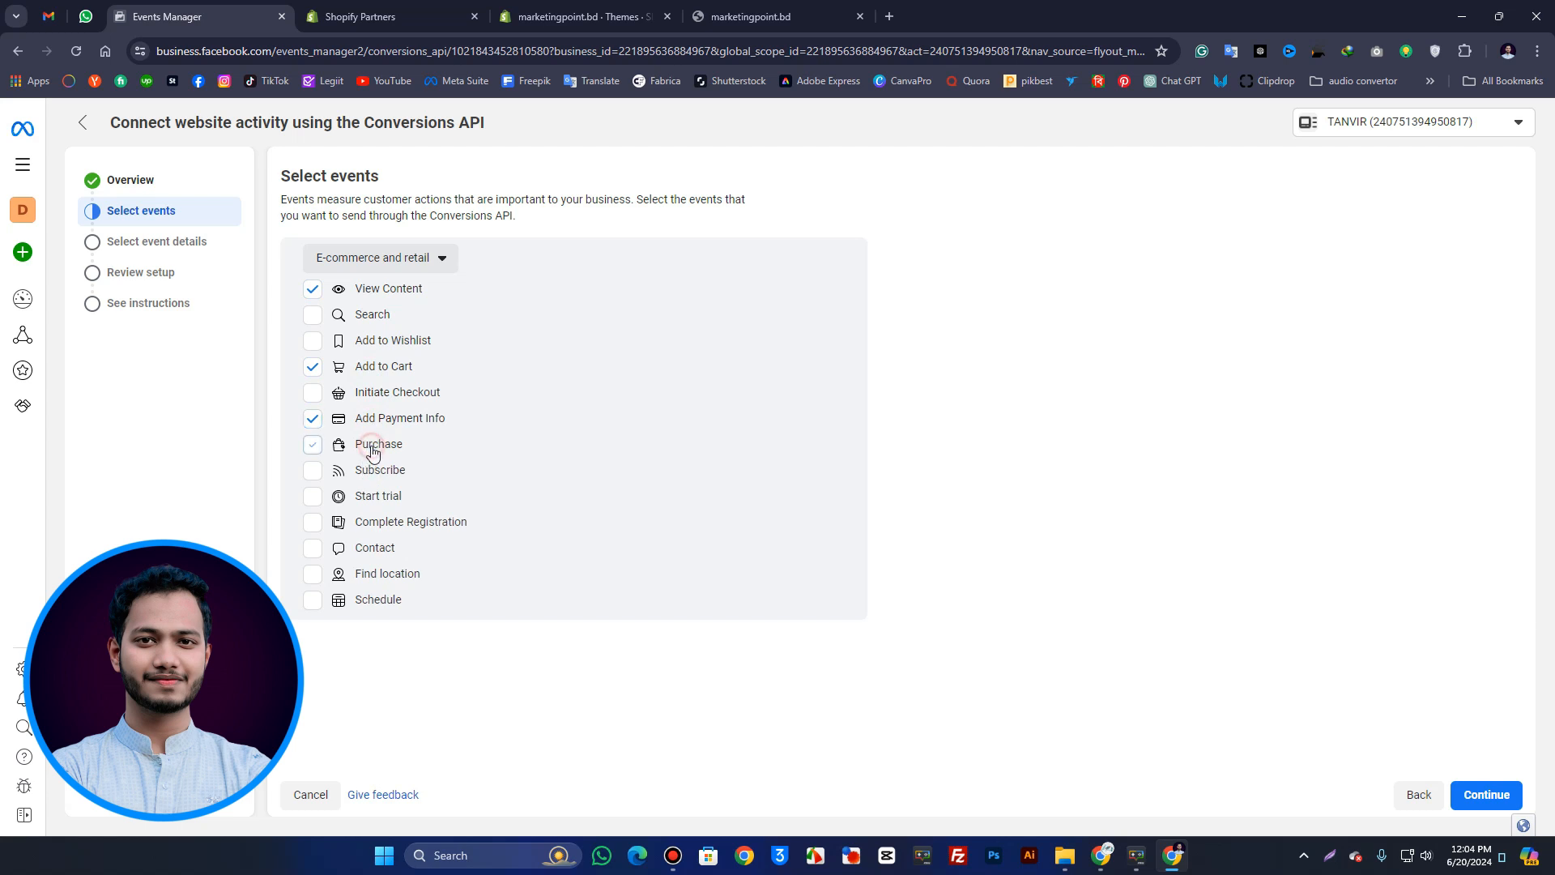
left_click(373, 557)
left_click(1494, 794)
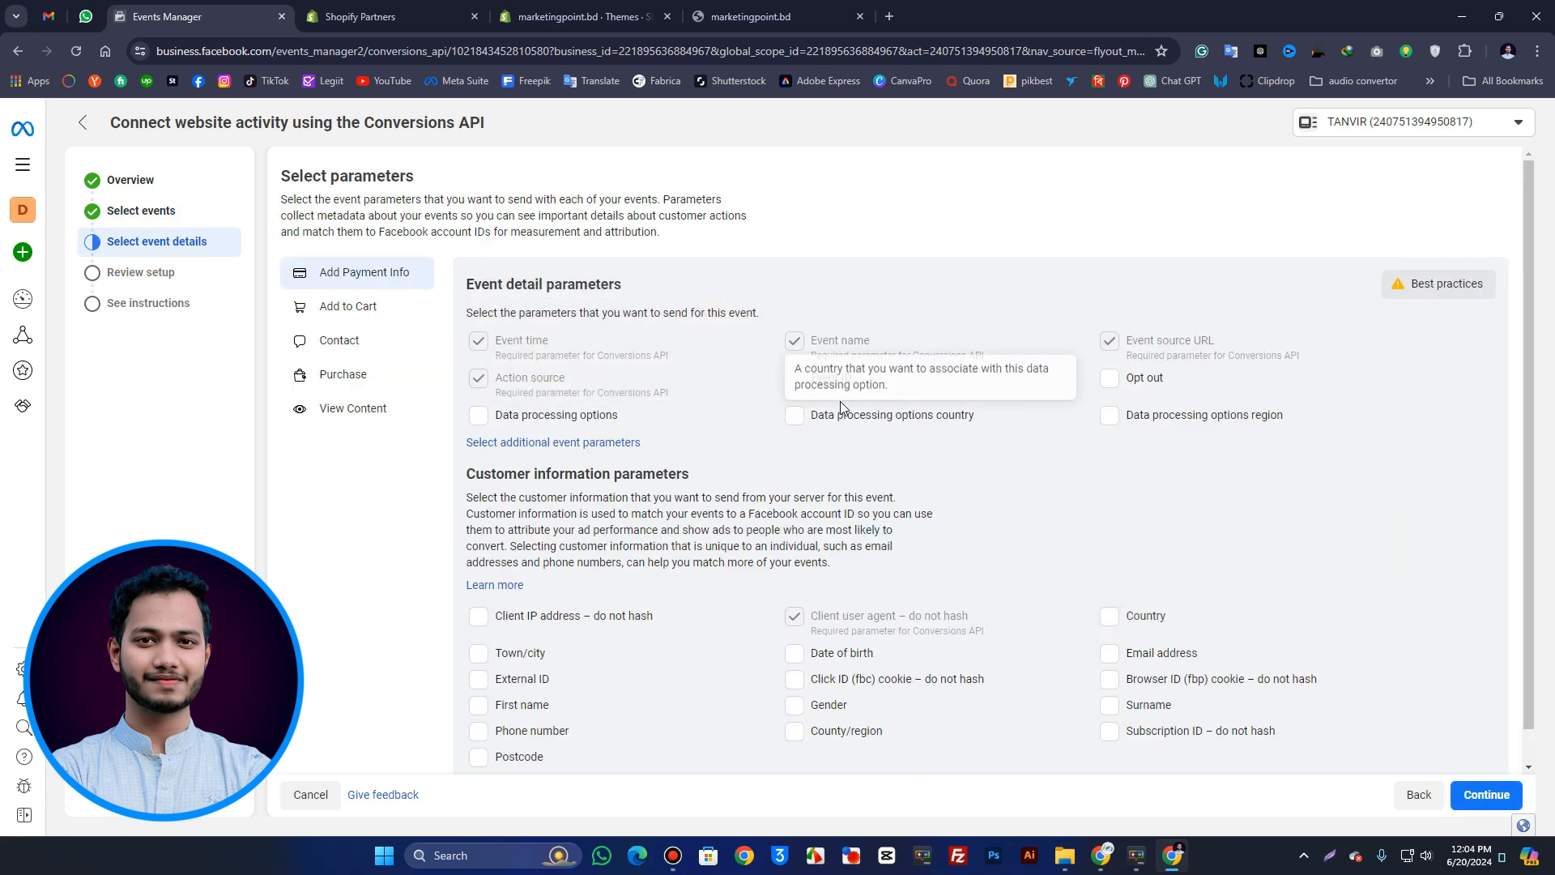
- For Add Payment Info, enable Event ID, Opt out, Data processing options, Data processing options country and Data processing options region
left_click(818, 384)
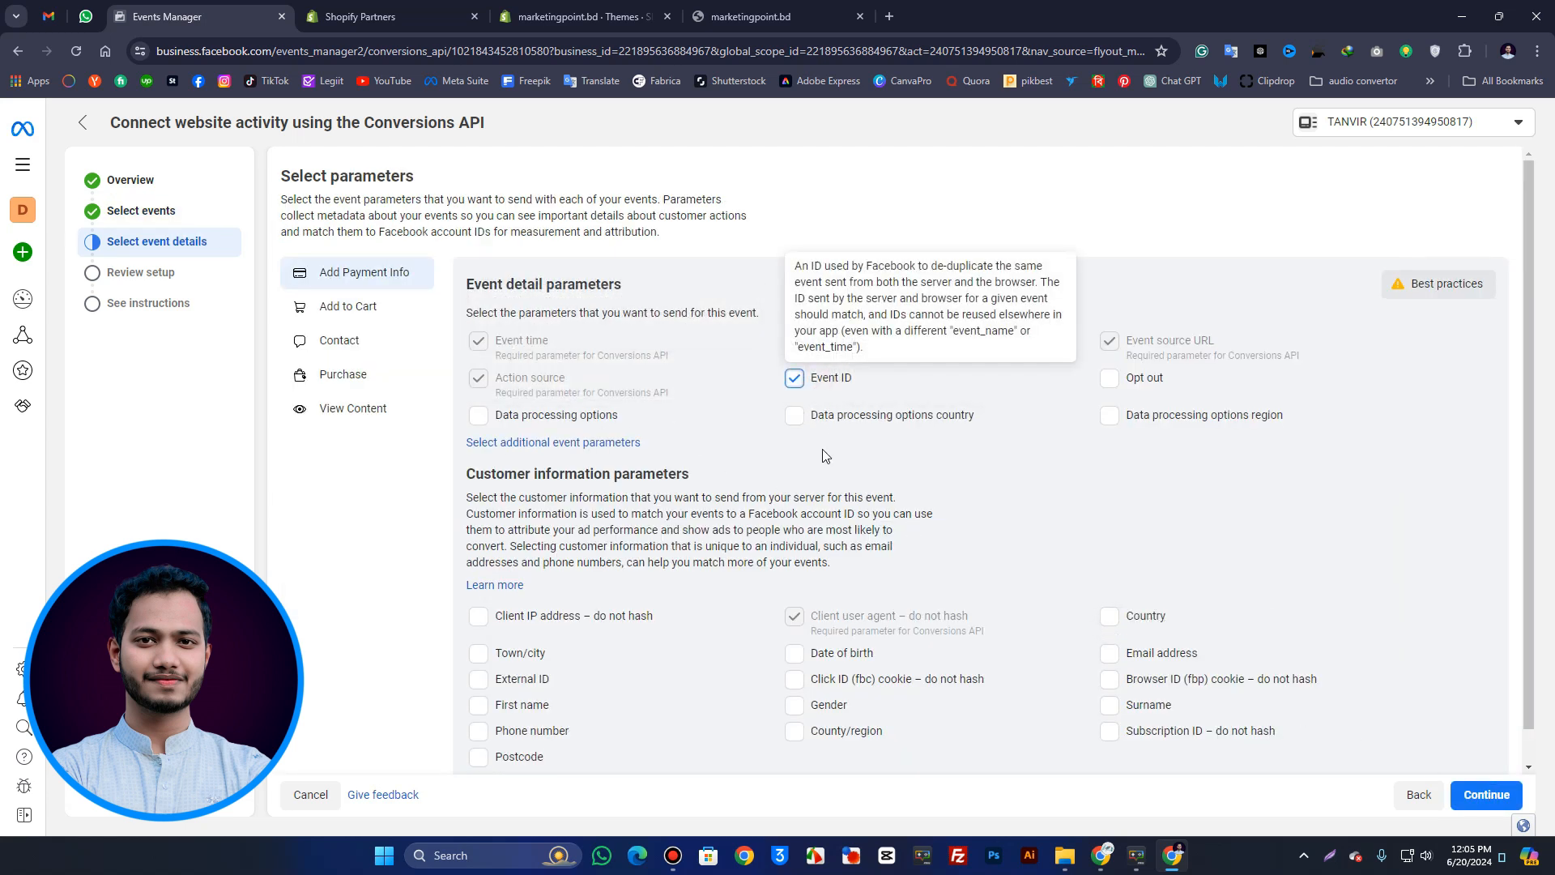
left_click(946, 423)
left_click(945, 422)
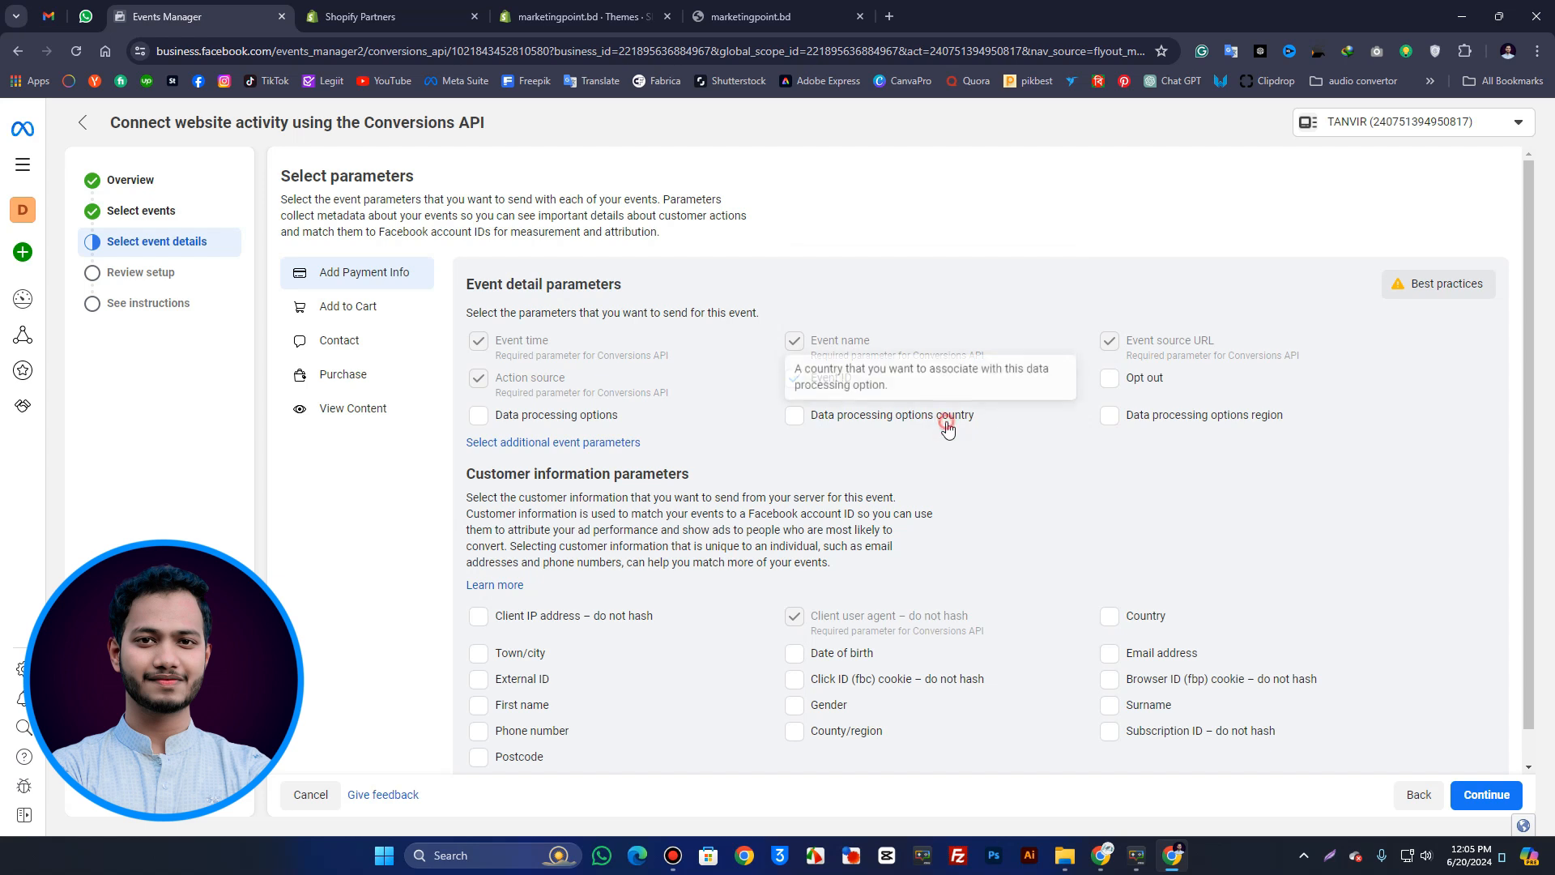
left_click(570, 423)
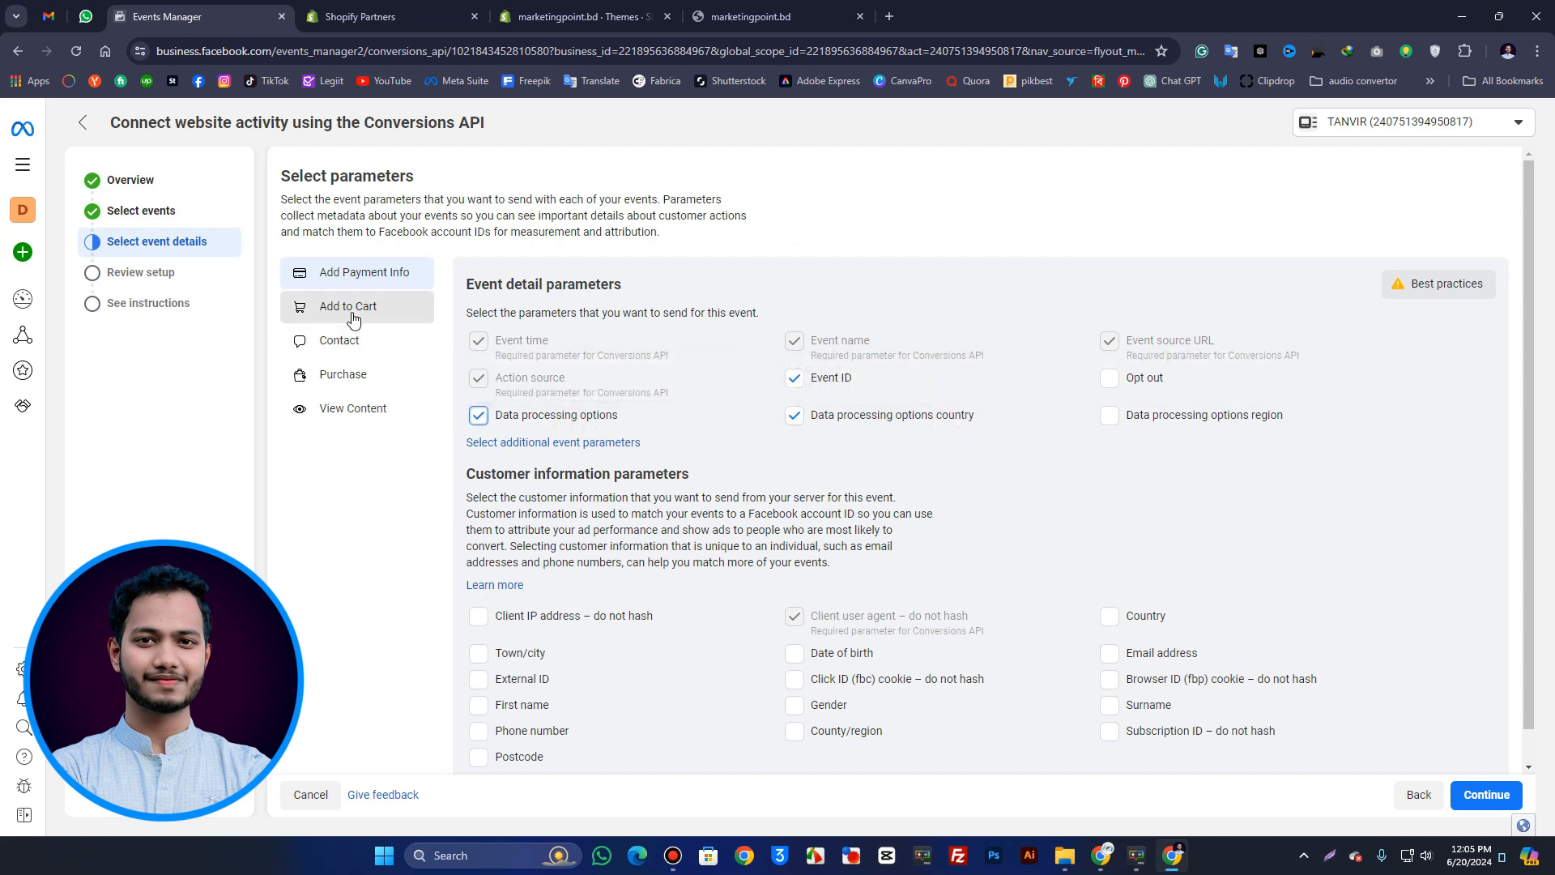
left_click(1125, 415)
left_click(1121, 382)
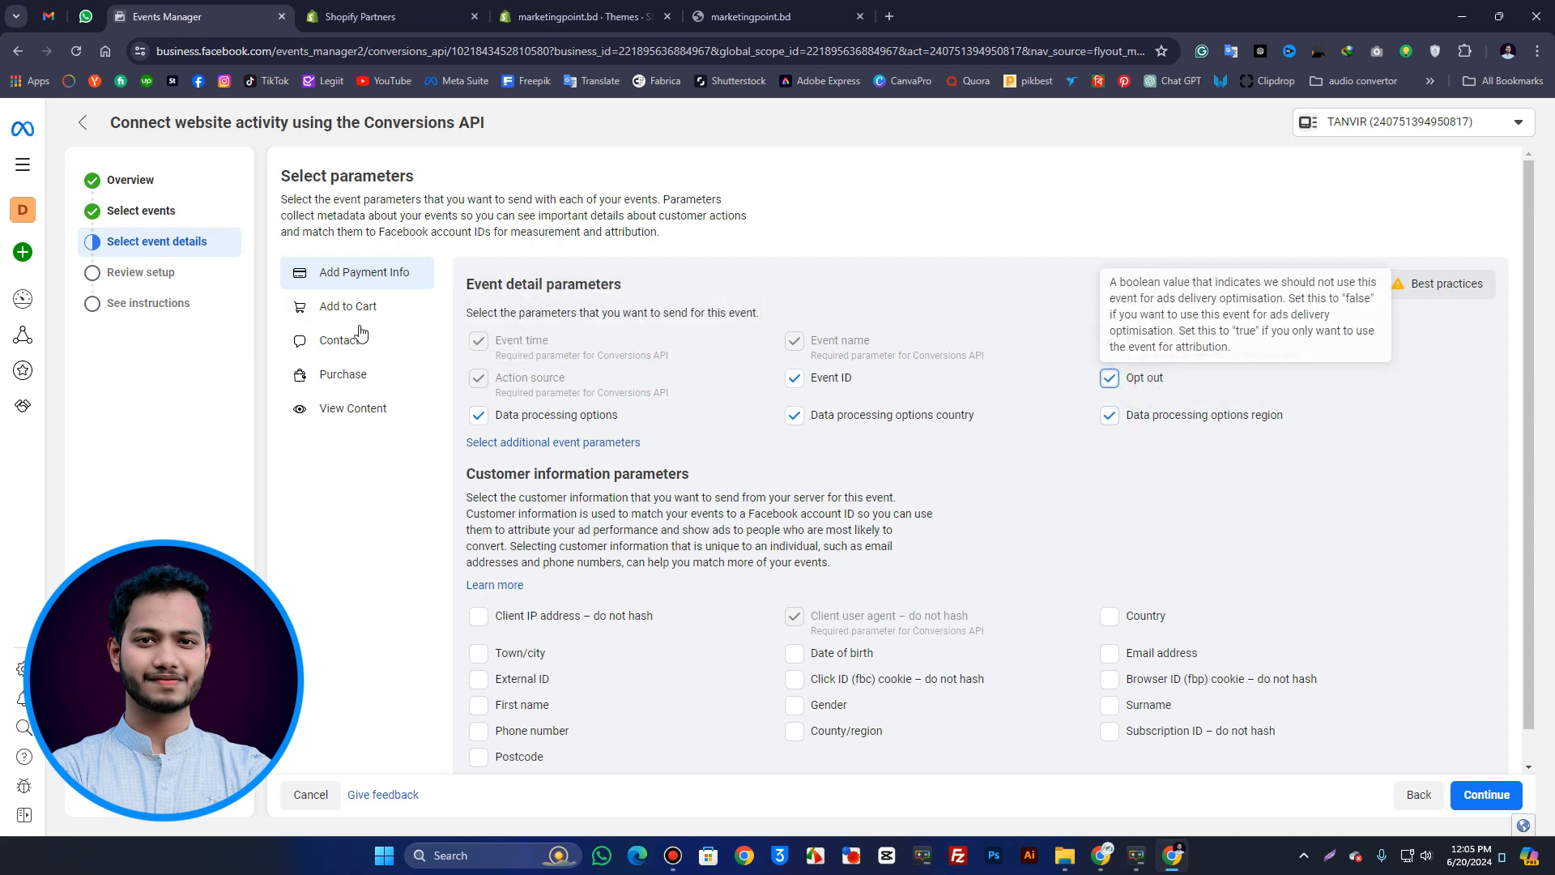
- For Add Payment Info, enable the customer parameters Country, Email address, Browser ID (fbp) cookie, Town/city, First name, Postcode and County/region
left_click(391, 312)
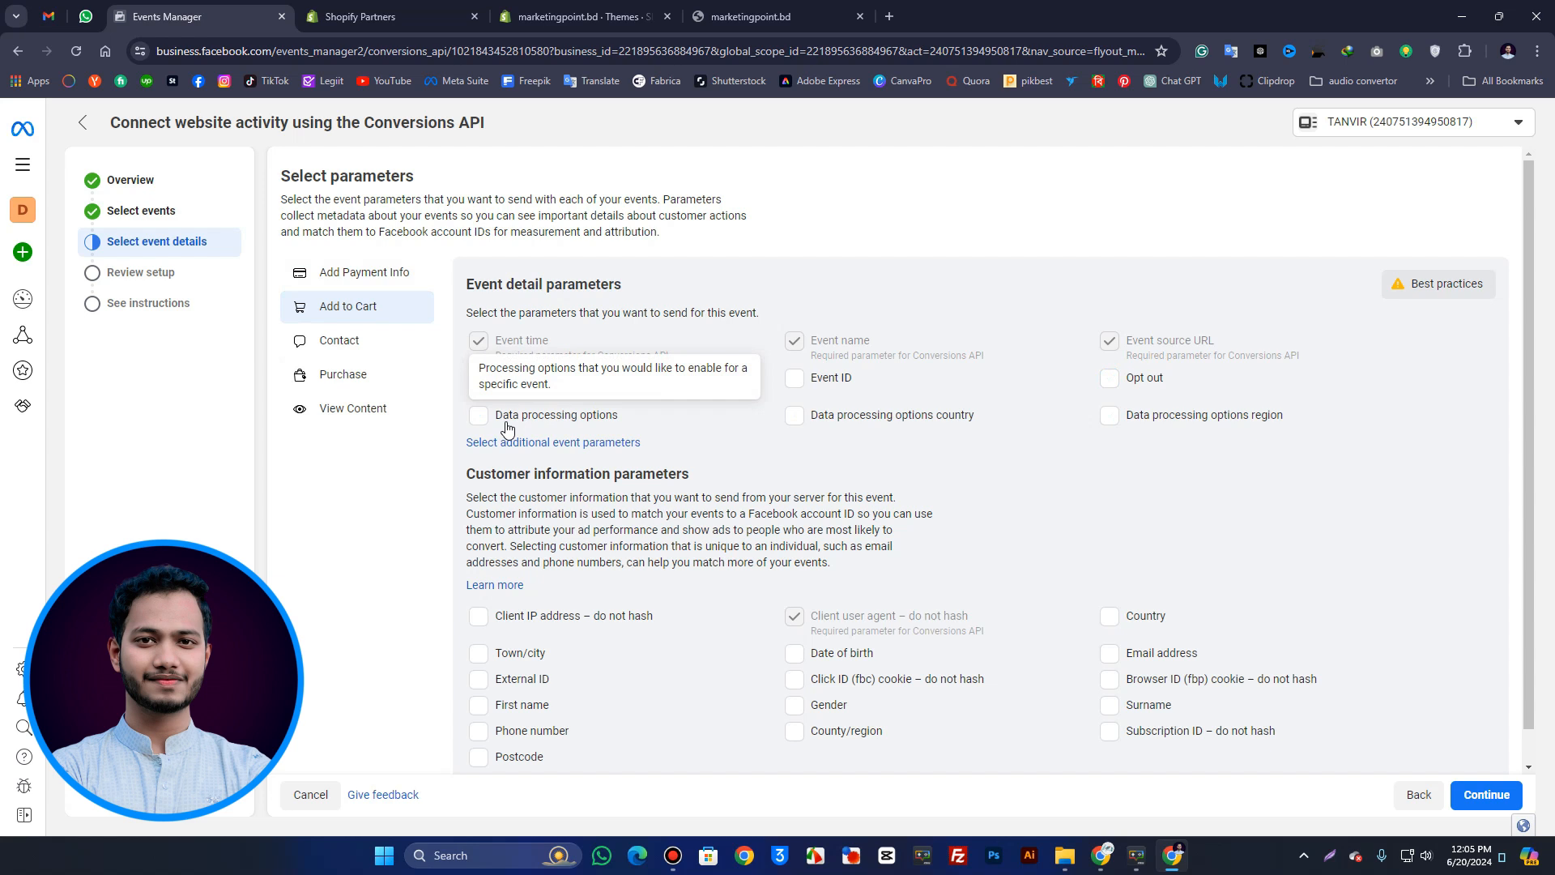
left_click(374, 272)
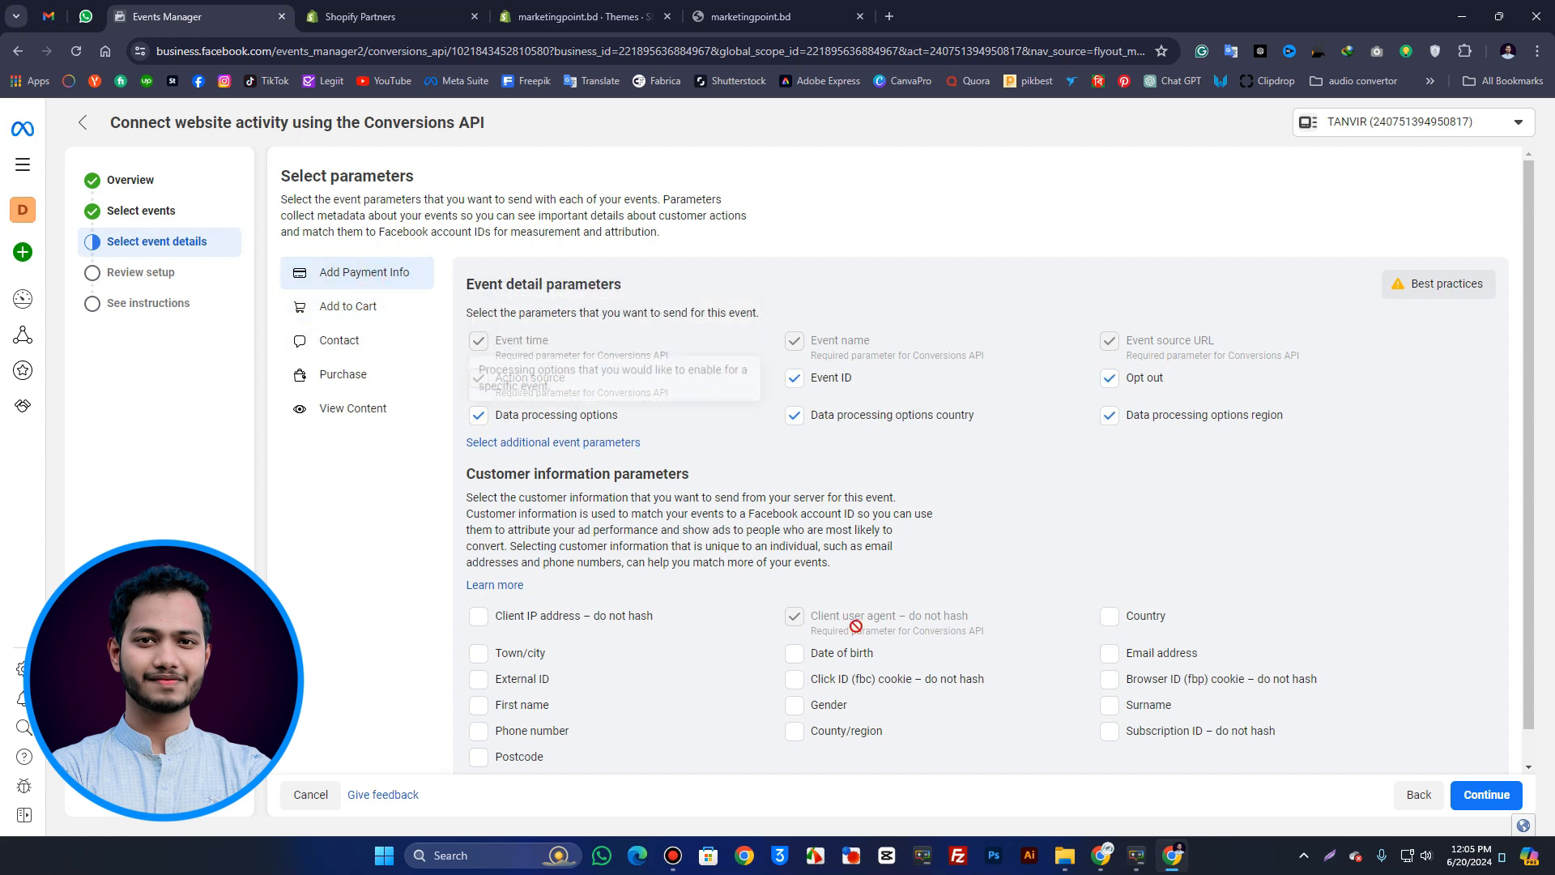
scroll(891, 626, "down", 1)
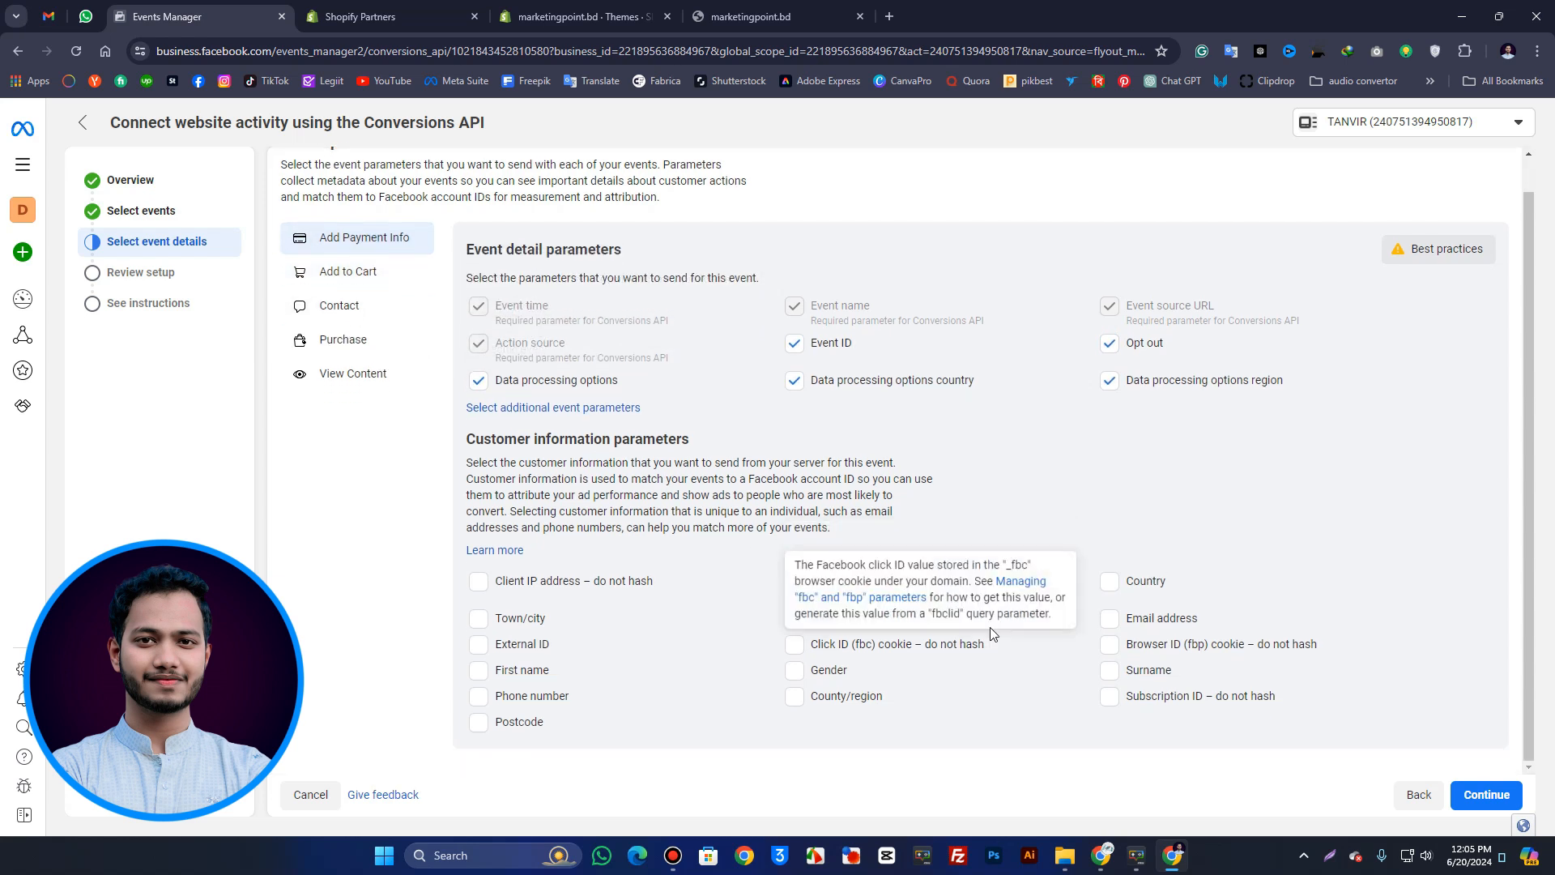
left_click(1113, 586)
left_click(1111, 620)
left_click(1112, 646)
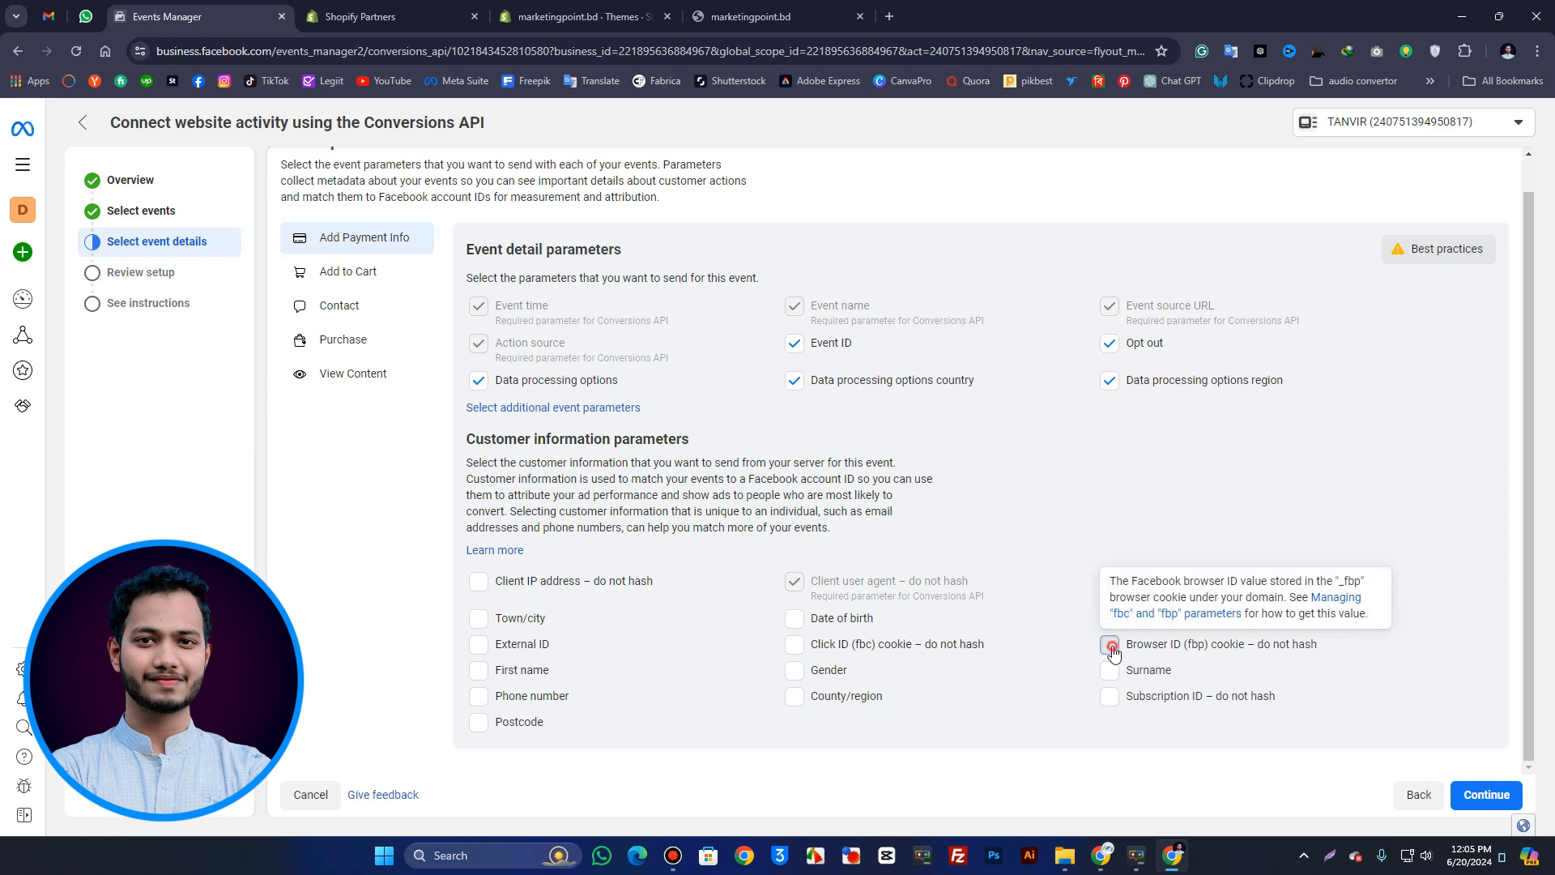
- Check the Add to Cart, Purchase and View Content parameters, keep their defaults and continue to the setup review
left_click(353, 274)
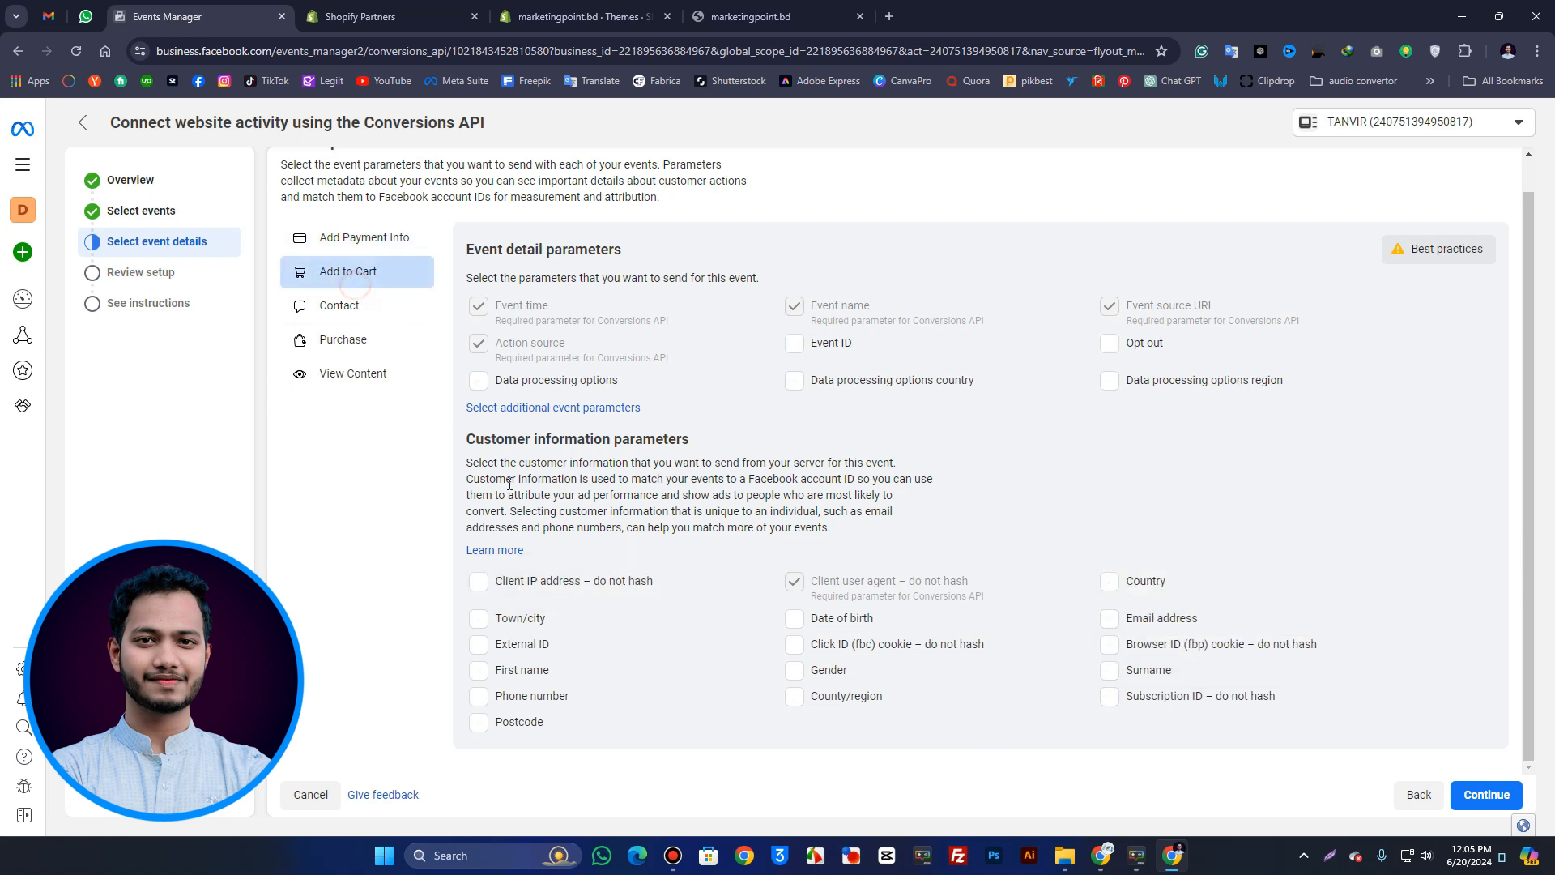
mouse_move(515, 641)
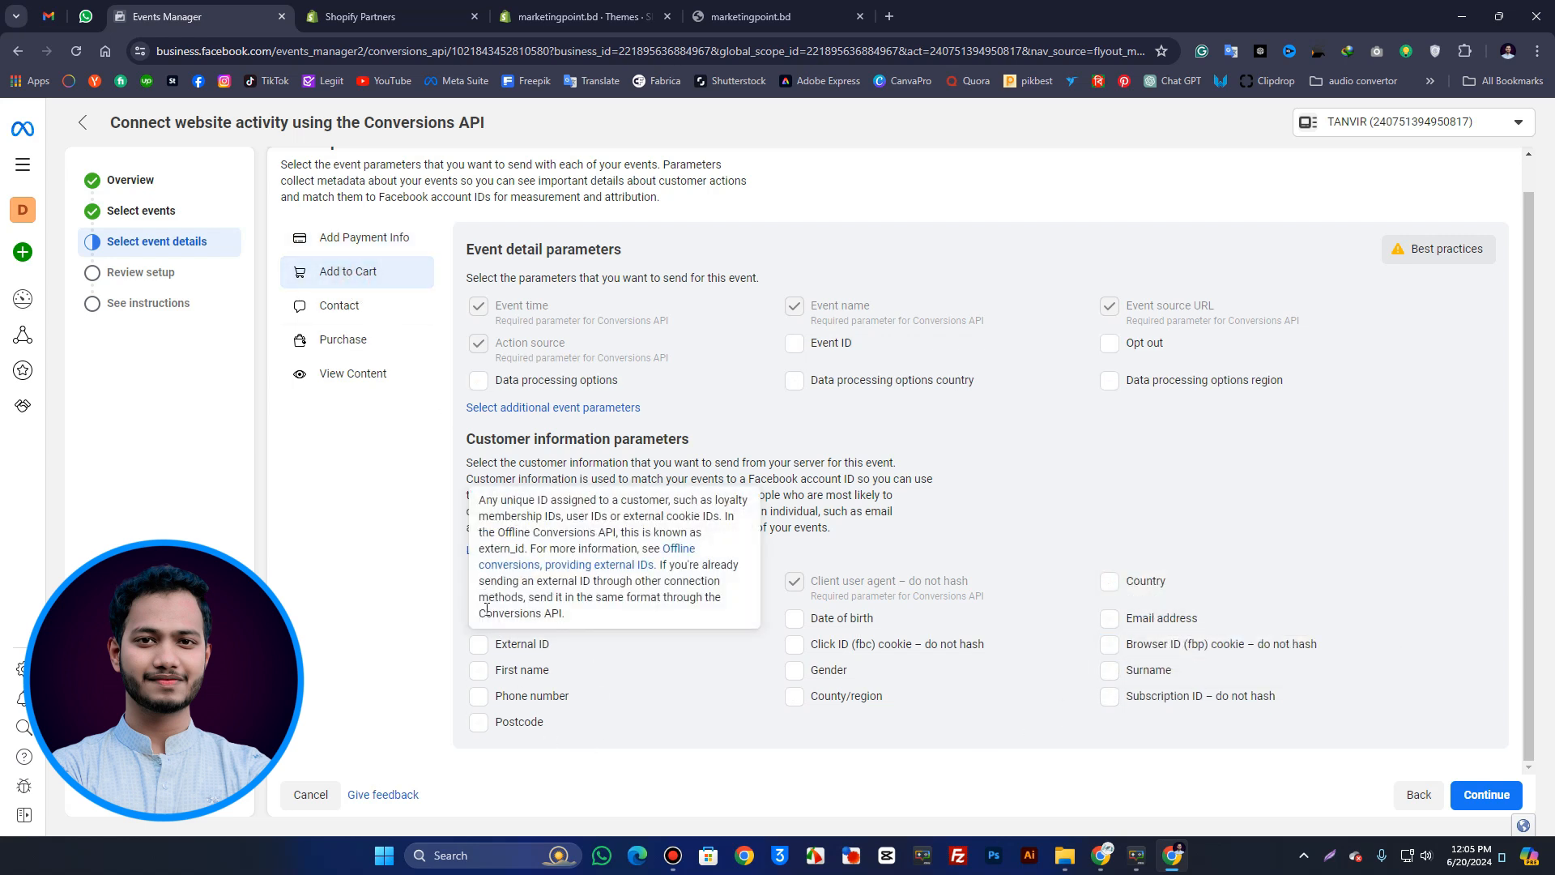
left_click(354, 342)
left_click(358, 383)
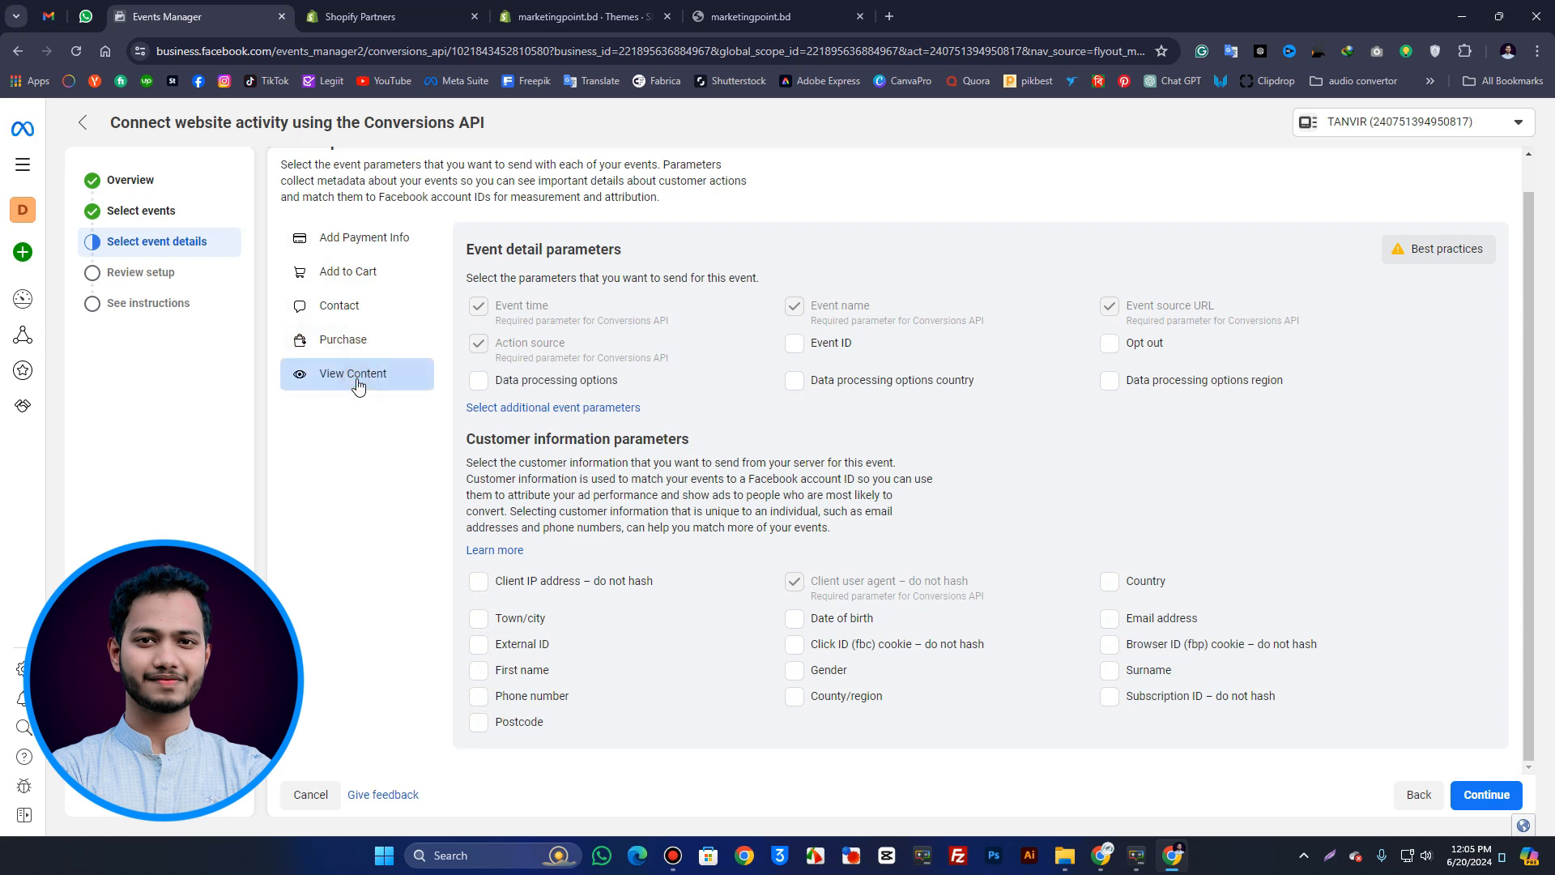
scroll(1114, 537, "up", 1)
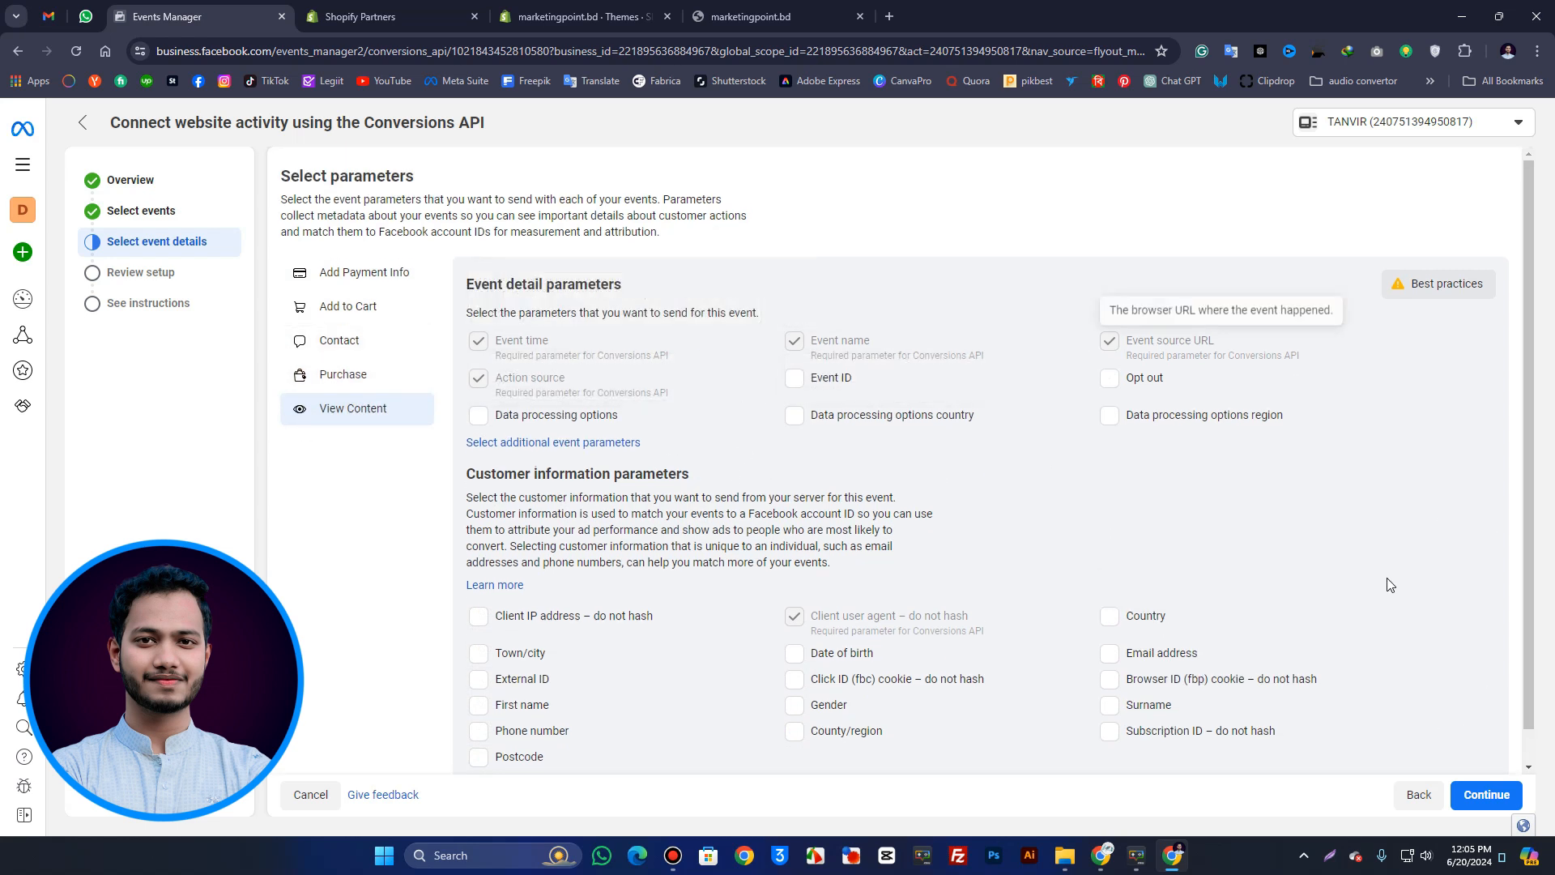
left_click(1490, 793)
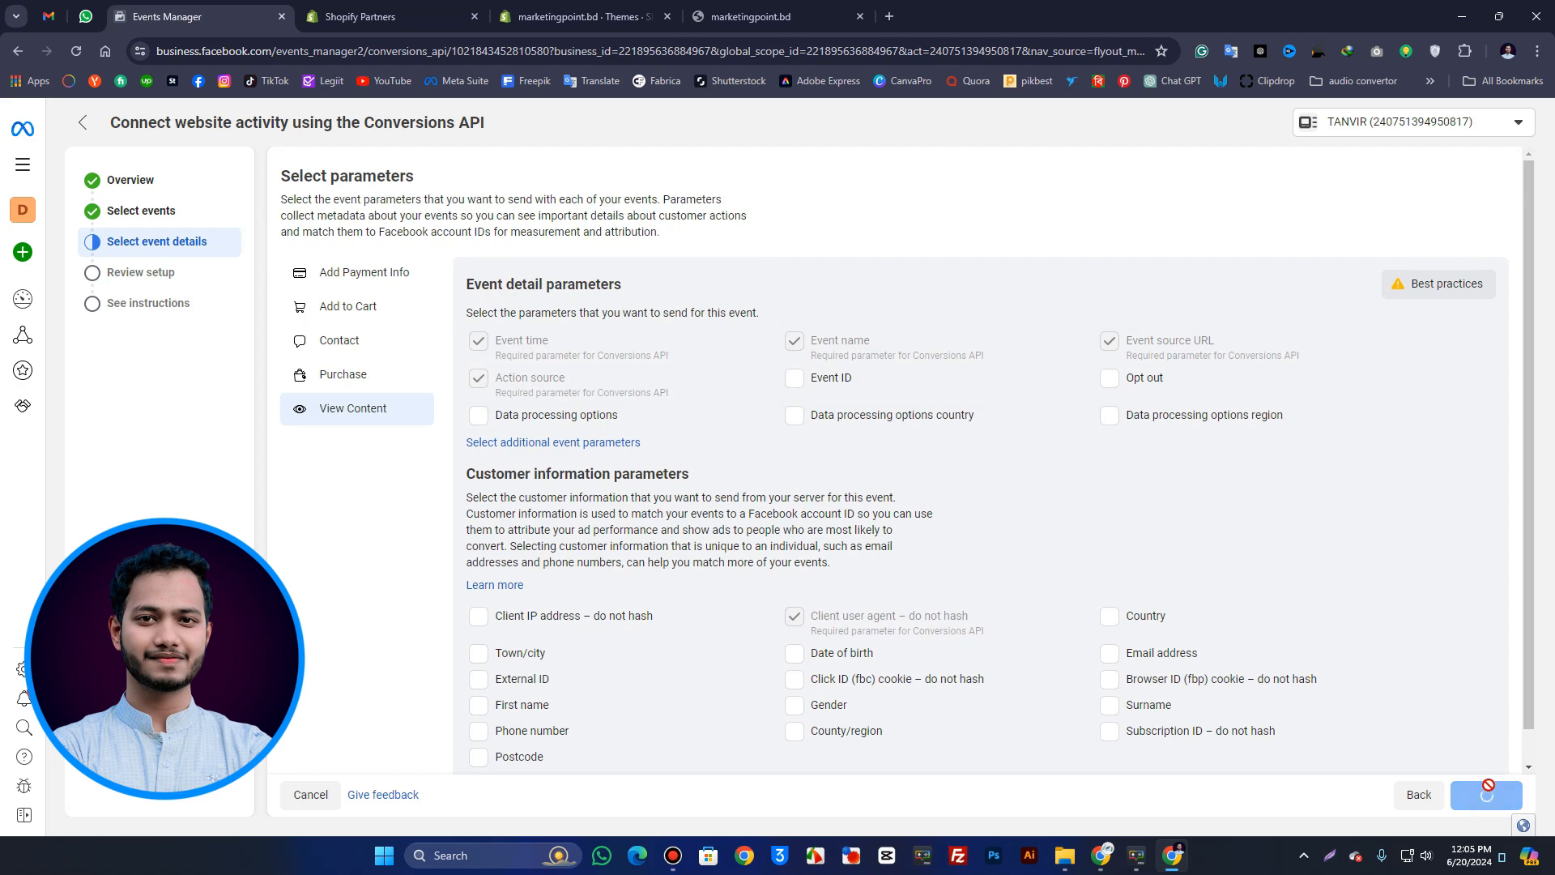
- Review the events and parameters chosen for the Conversions API and continue to the instructions
scroll(486, 445, "down", 2)
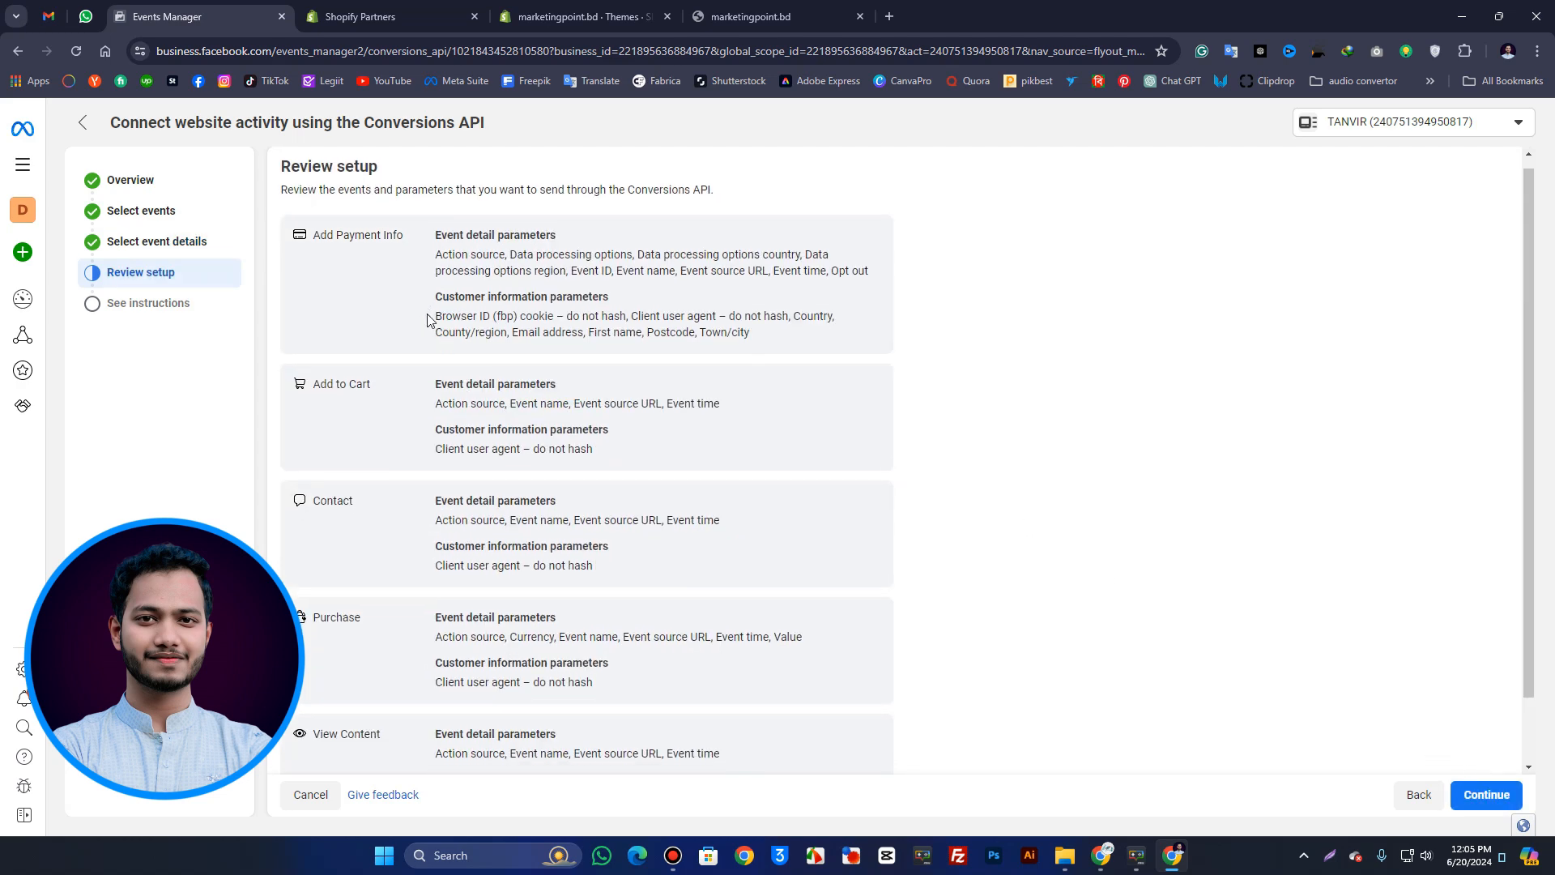
scroll(562, 528, "up", 2)
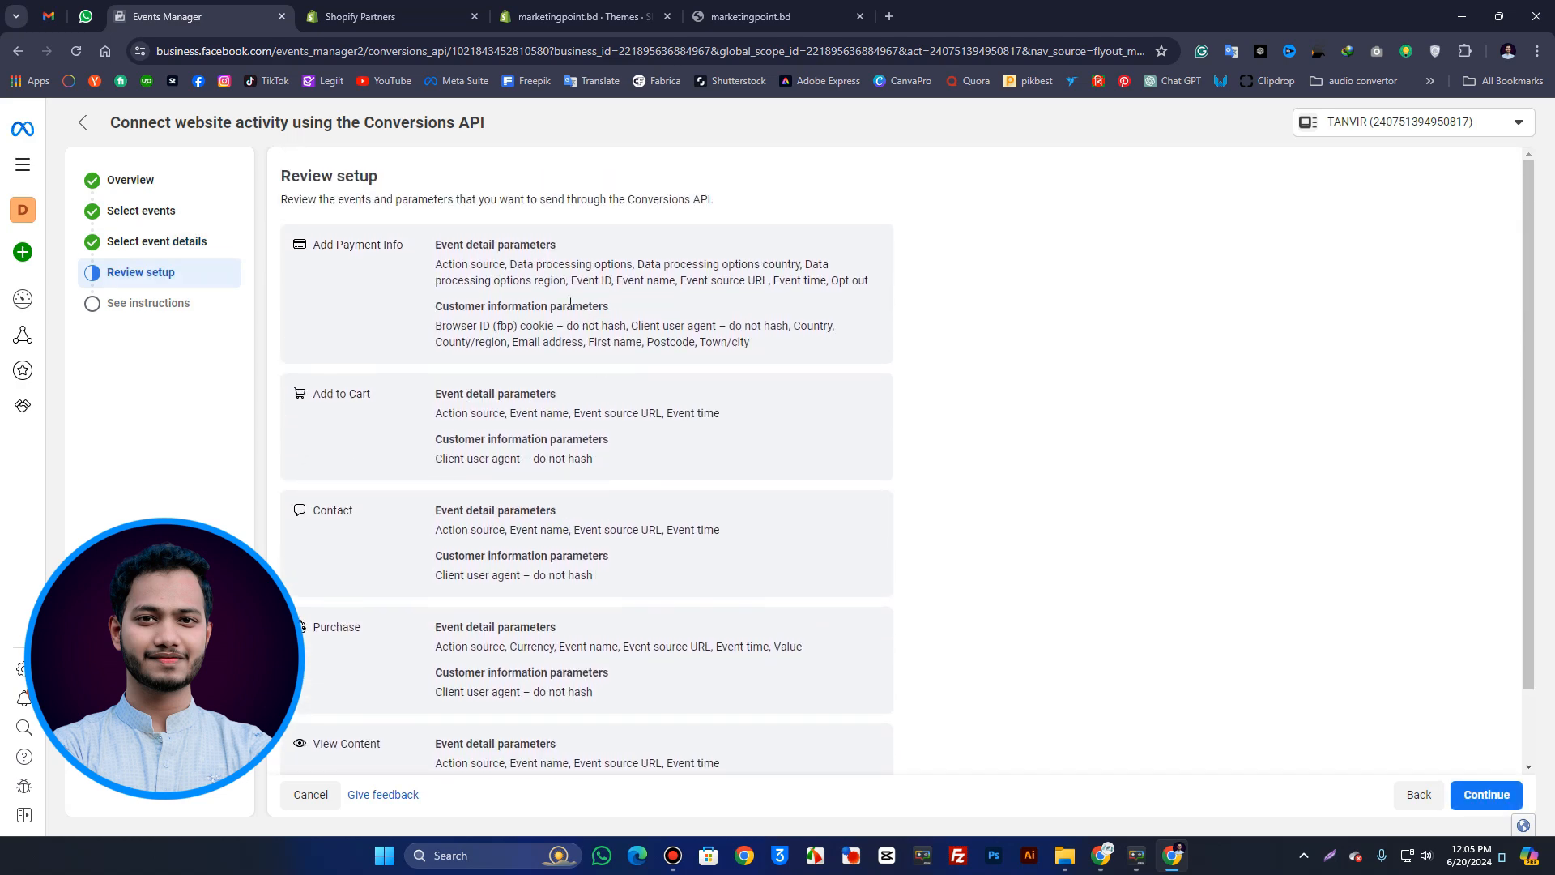
scroll(406, 590, "down", 2)
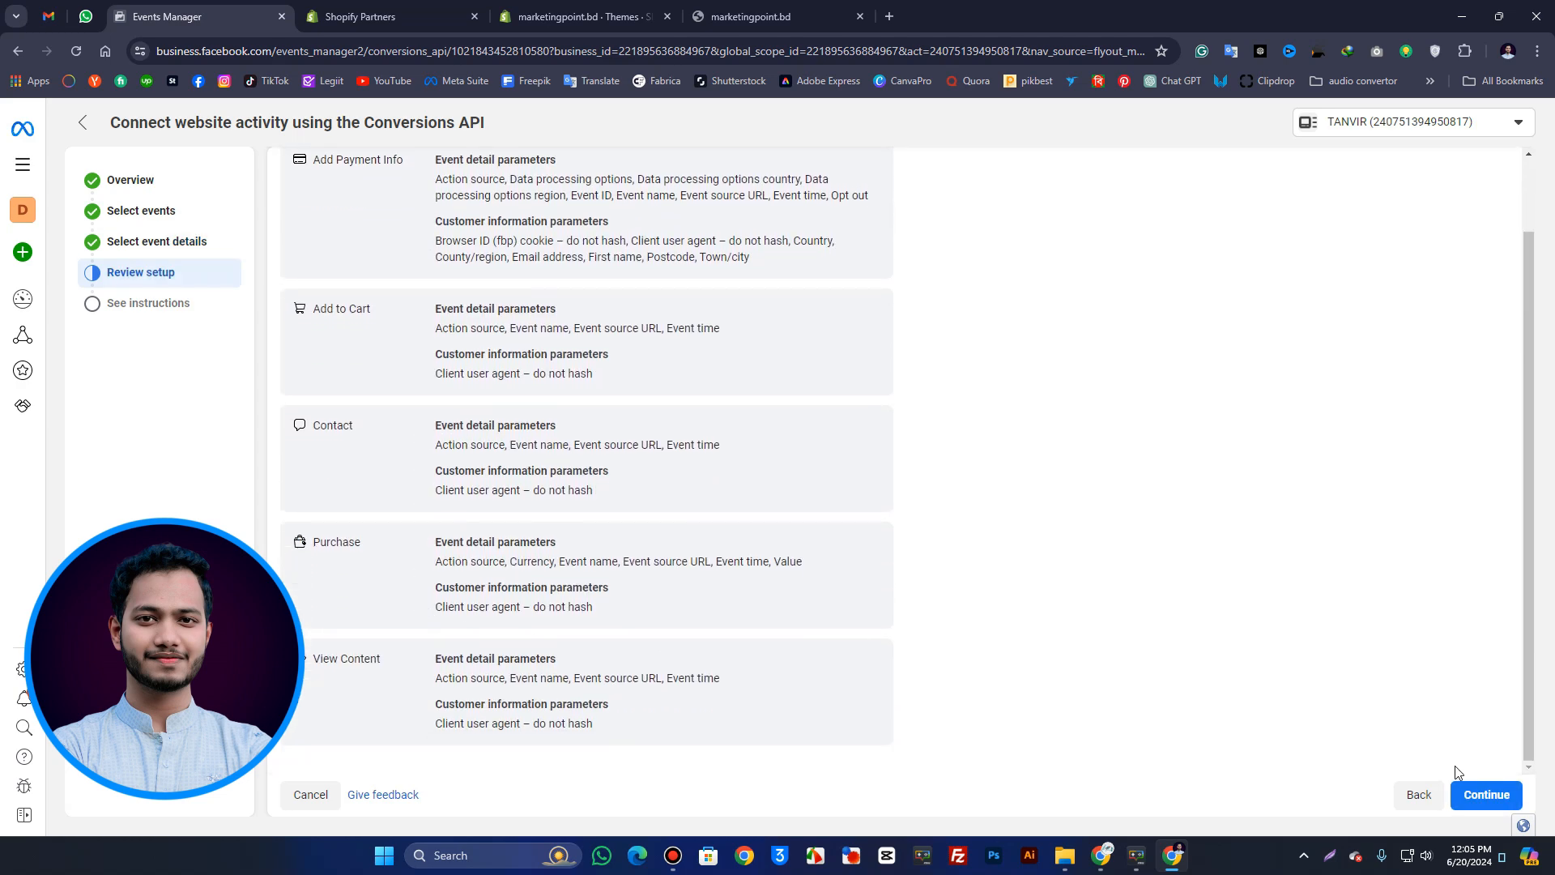
left_click(1487, 802)
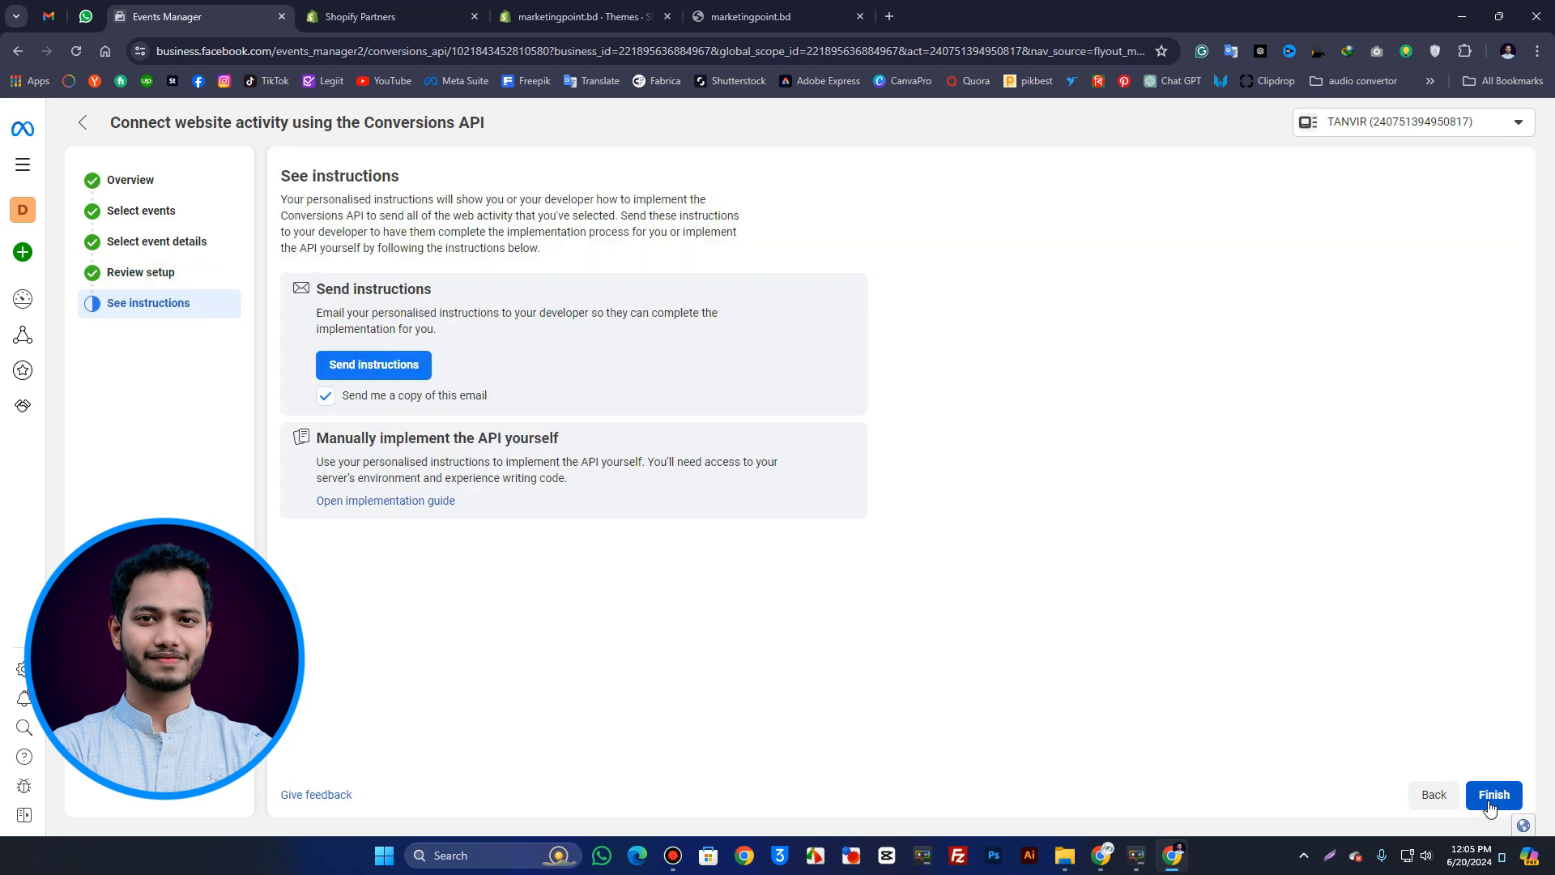
- Preview the instructions email for a developer, close it without sending and finish the Conversions API setup
left_click(372, 365)
scroll(750, 466, "down", 1)
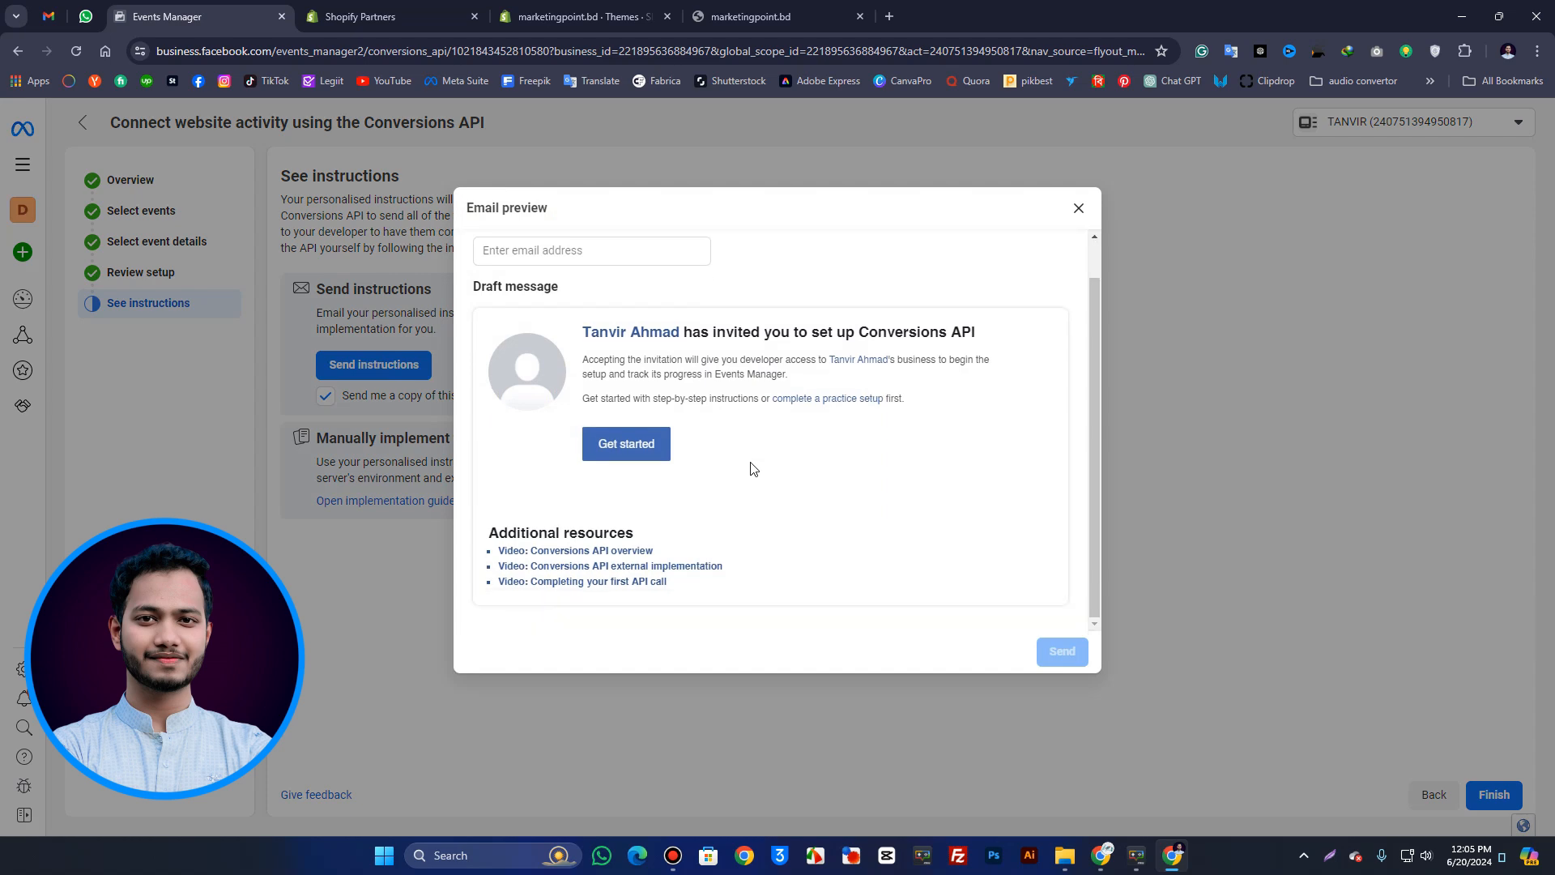
scroll(755, 467, "up", 1)
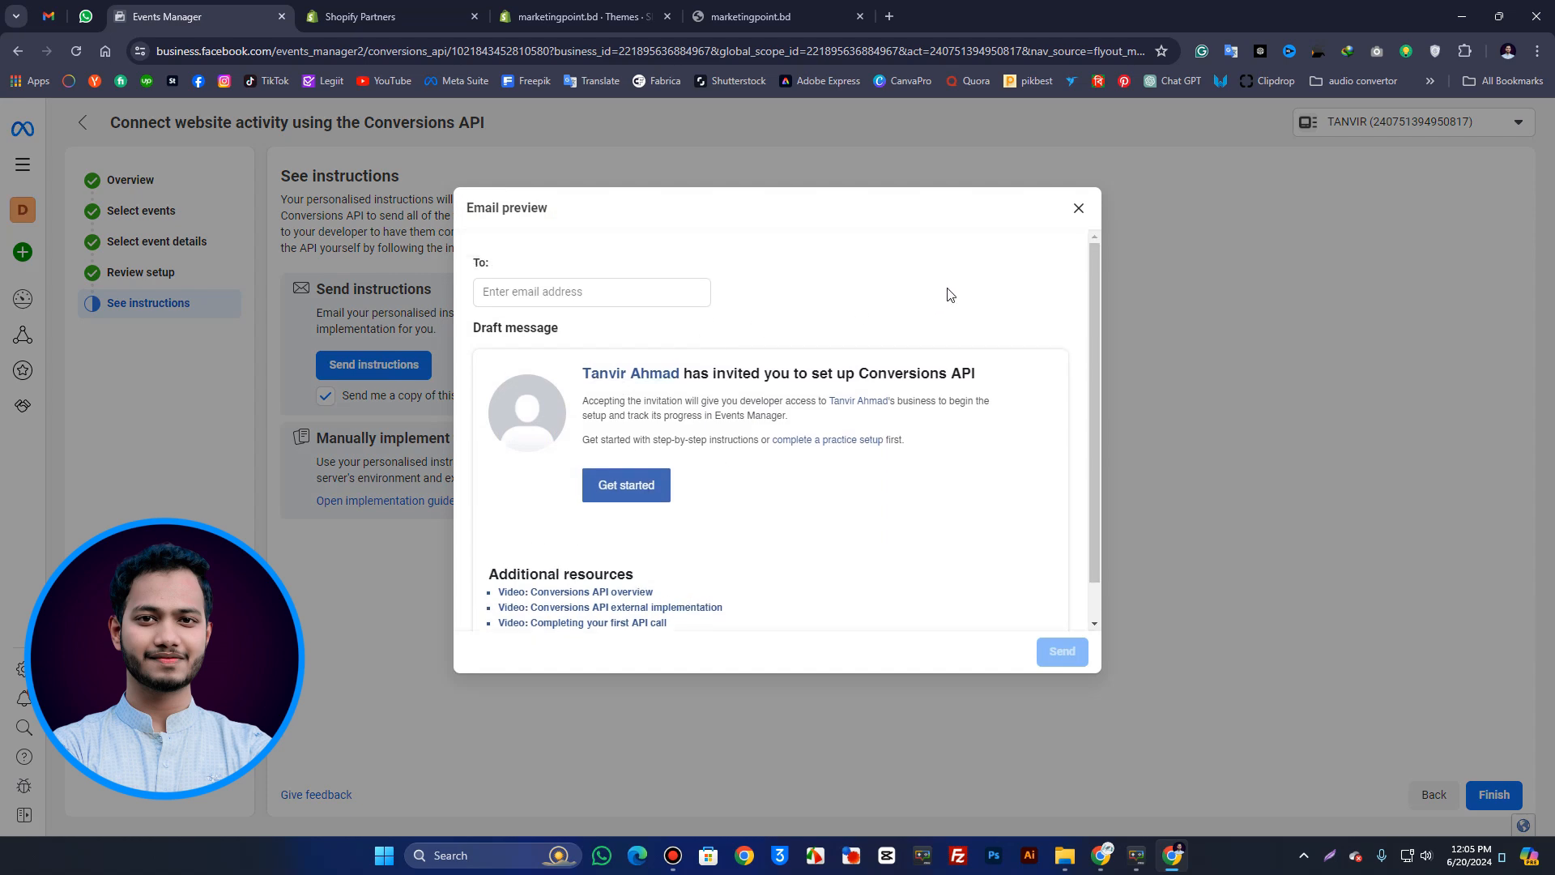
left_click(1078, 208)
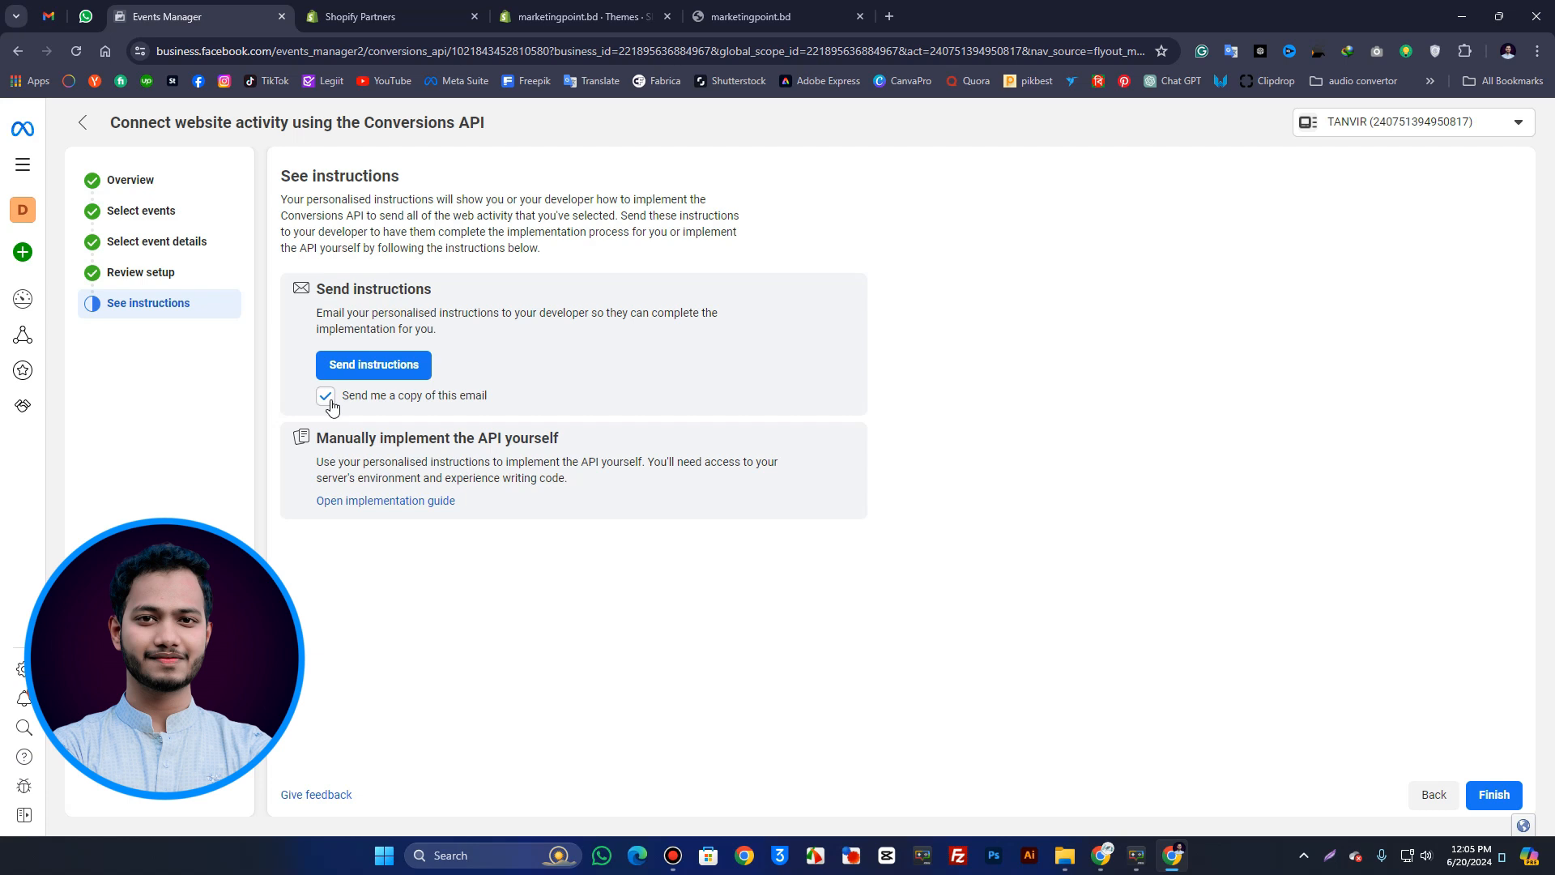
left_click(1502, 796)
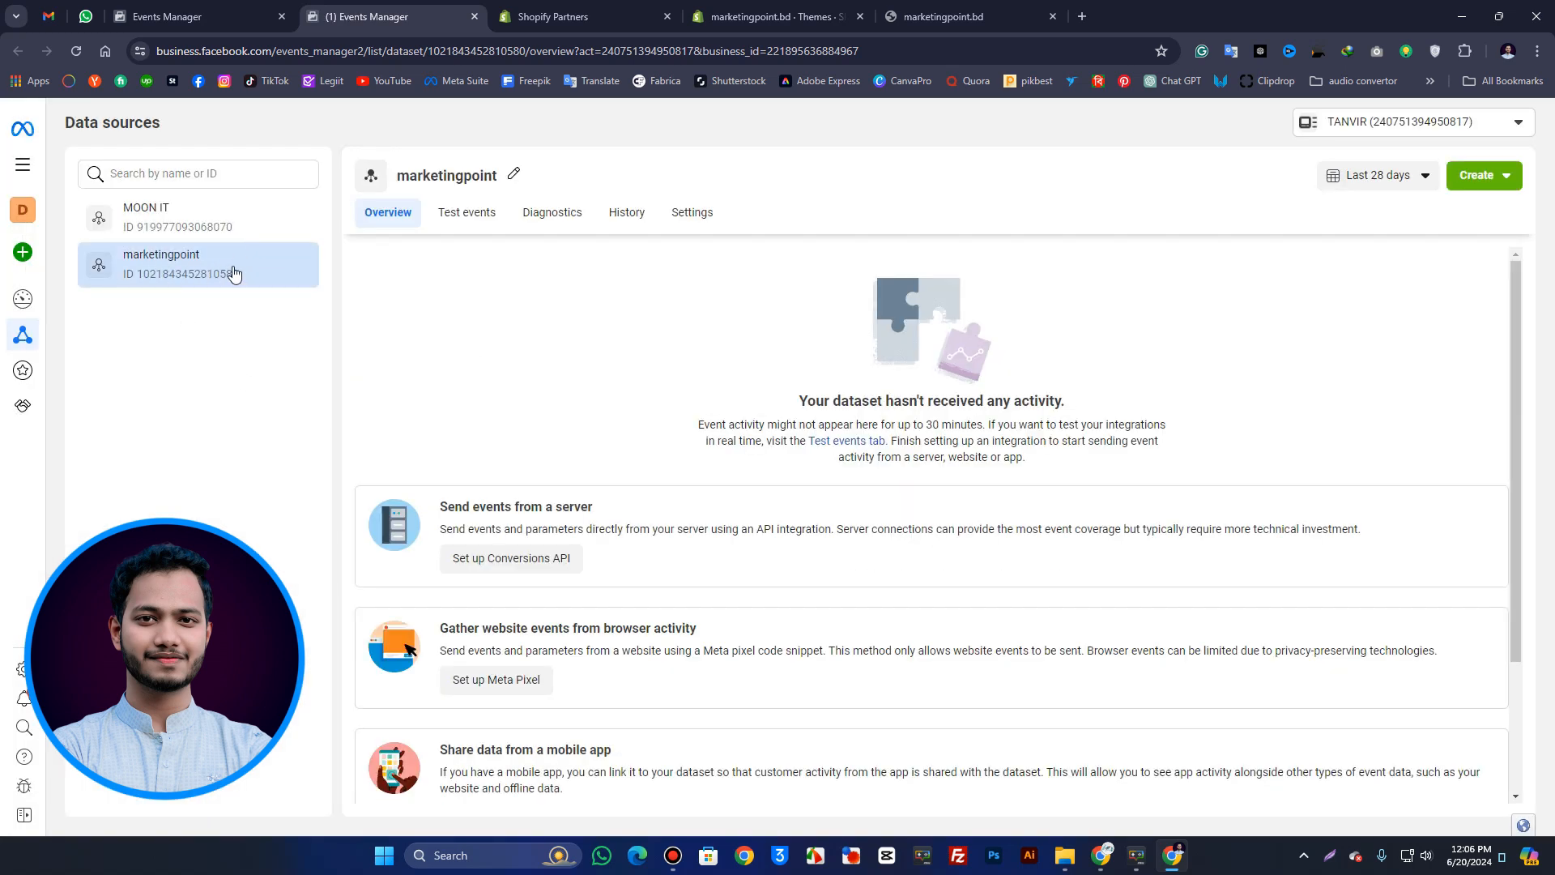
- Start setting up the Meta Pixel for the marketingpoint dataset with manual code installation
scroll(926, 384, "down", 1)
scroll(926, 384, "down", 2)
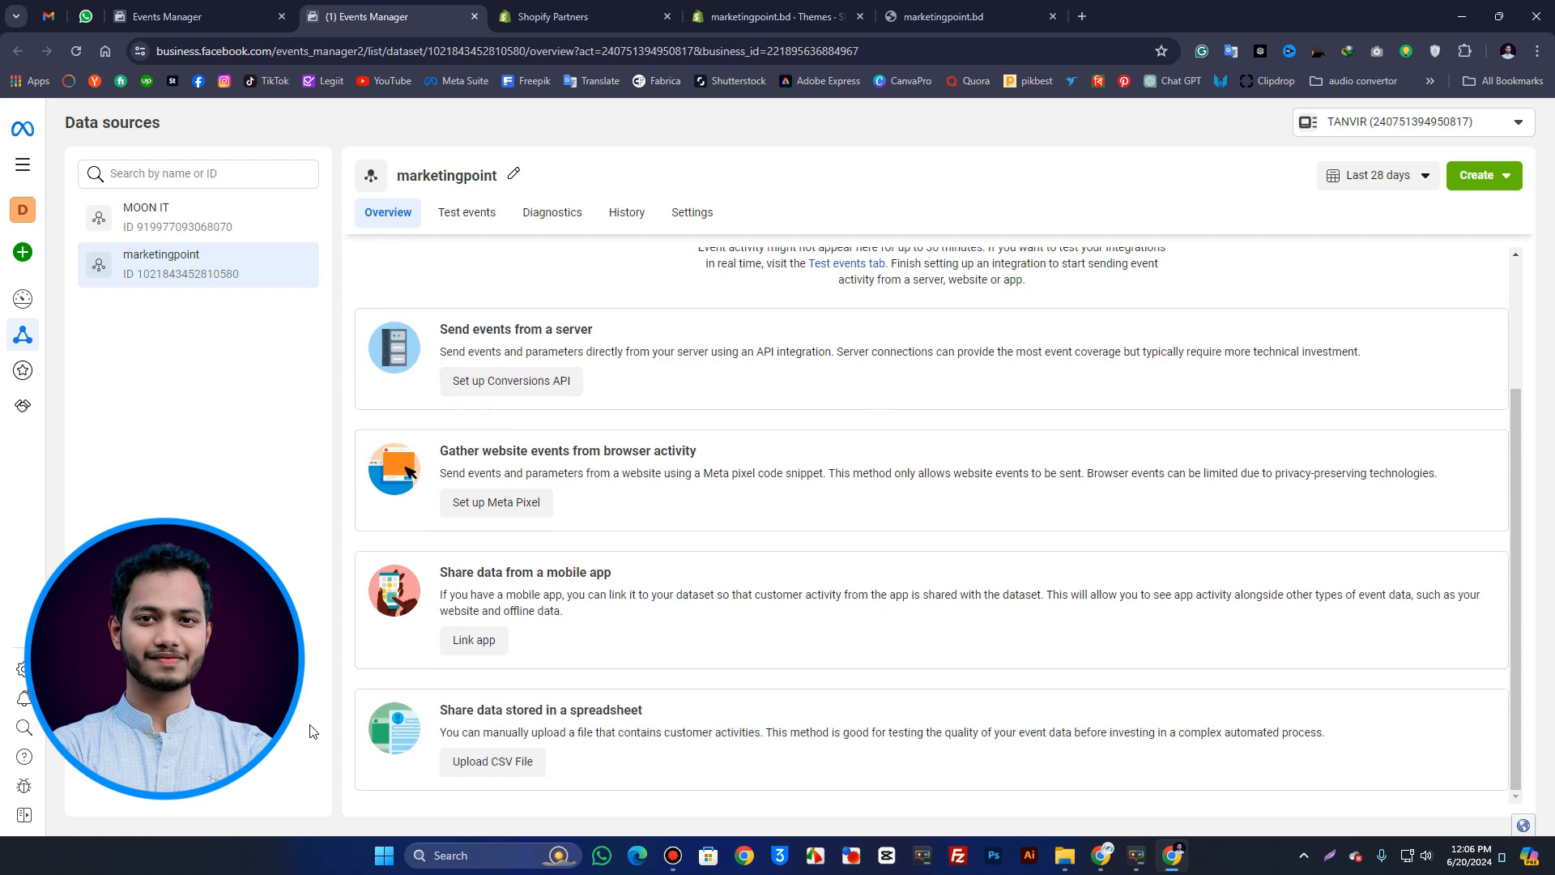
left_click(494, 504)
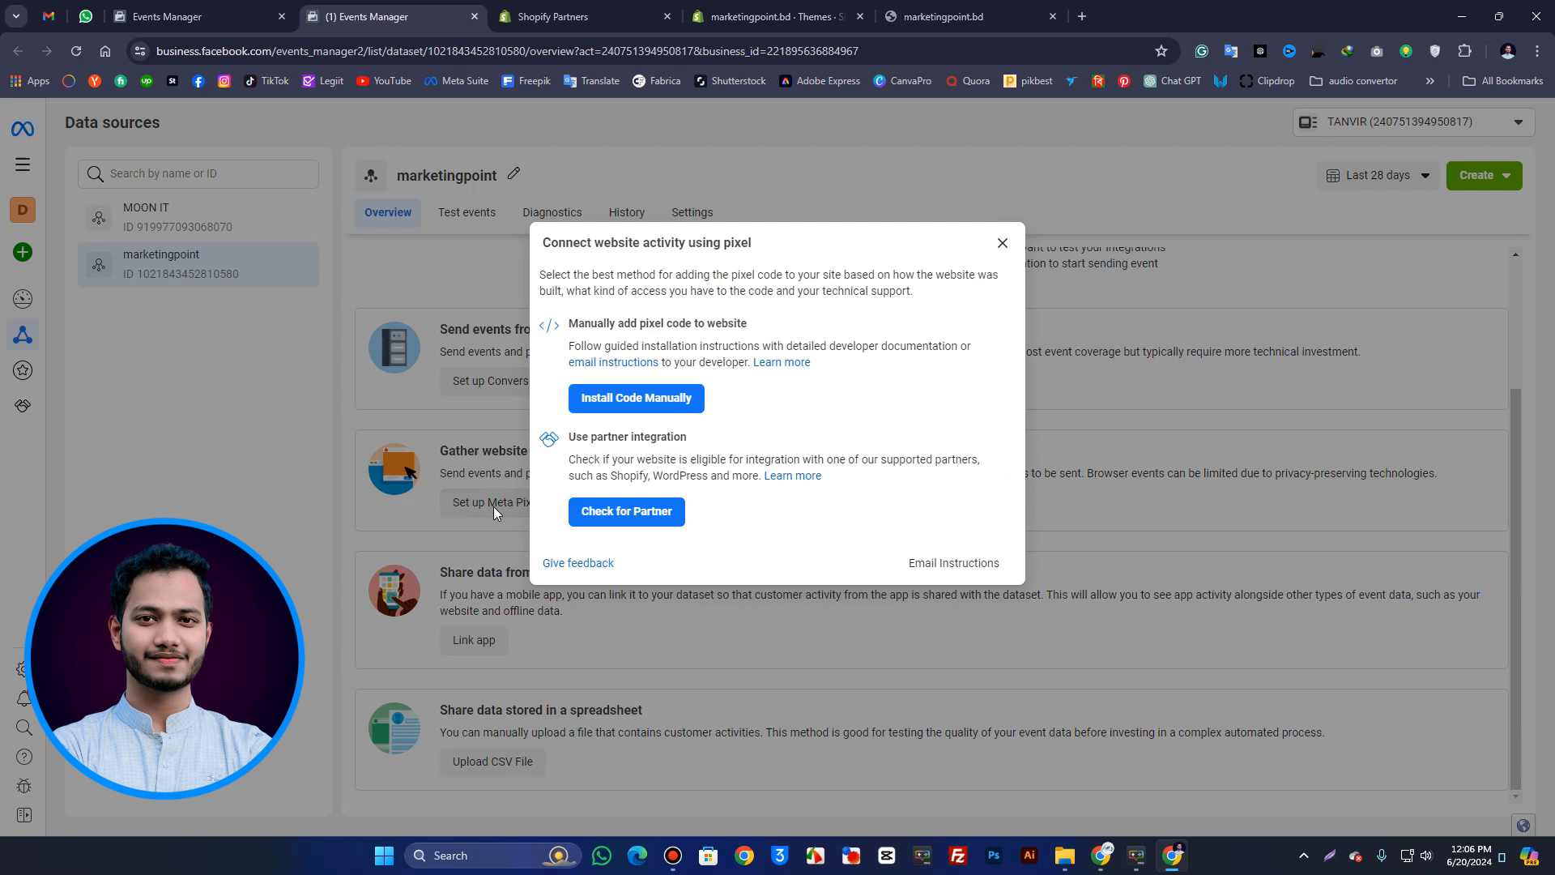
left_click(636, 399)
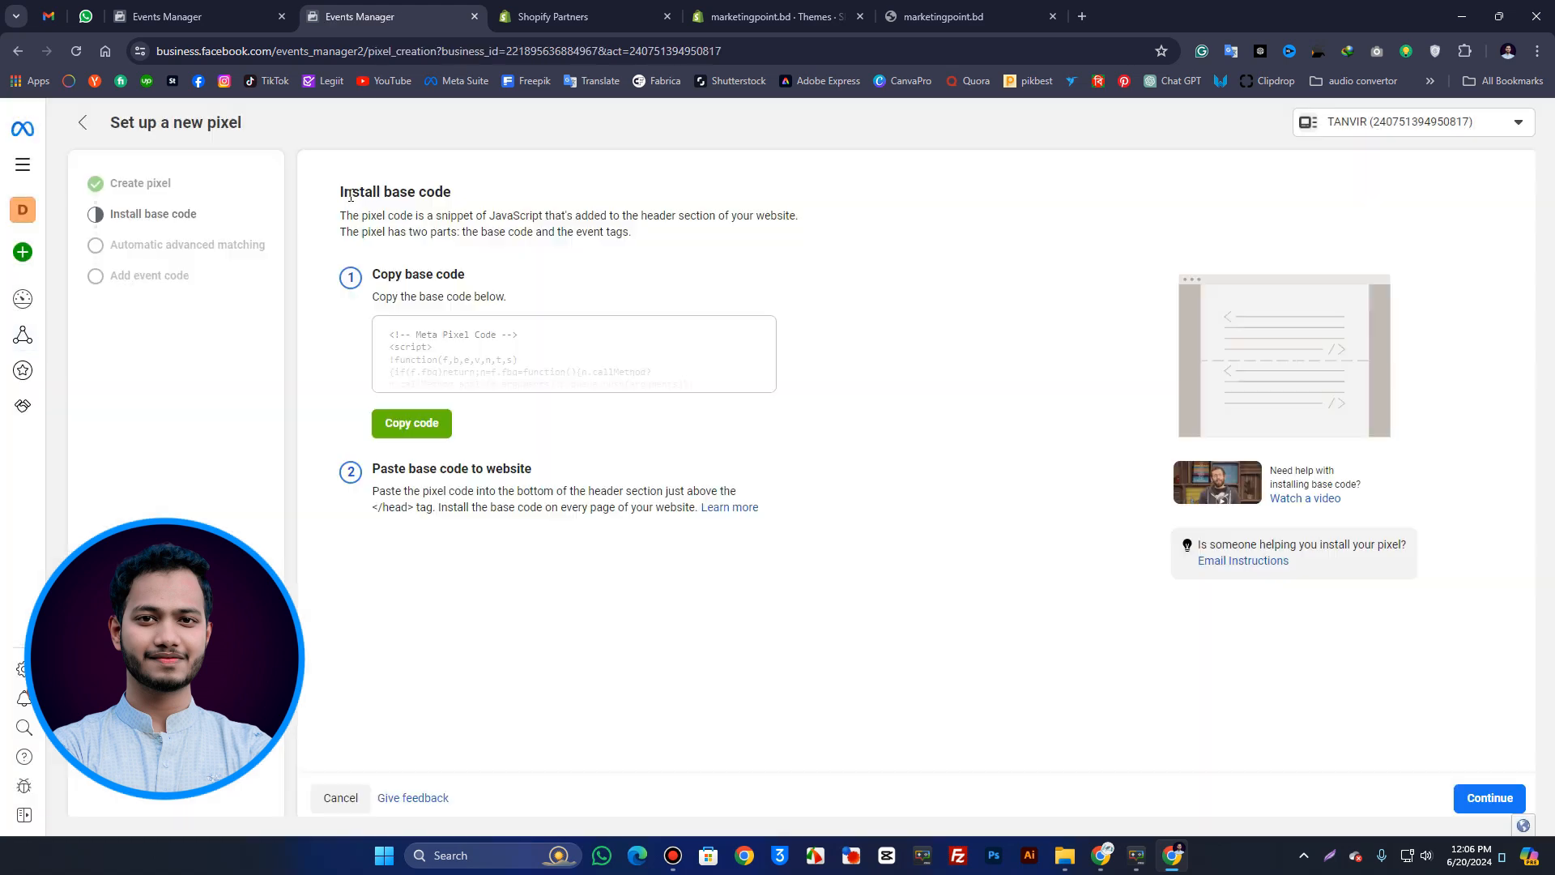
- Copy the Meta Pixel base code, look briefly at the Shopify Partners store list and return to the pixel setup
left_click_drag(360, 191, 451, 192)
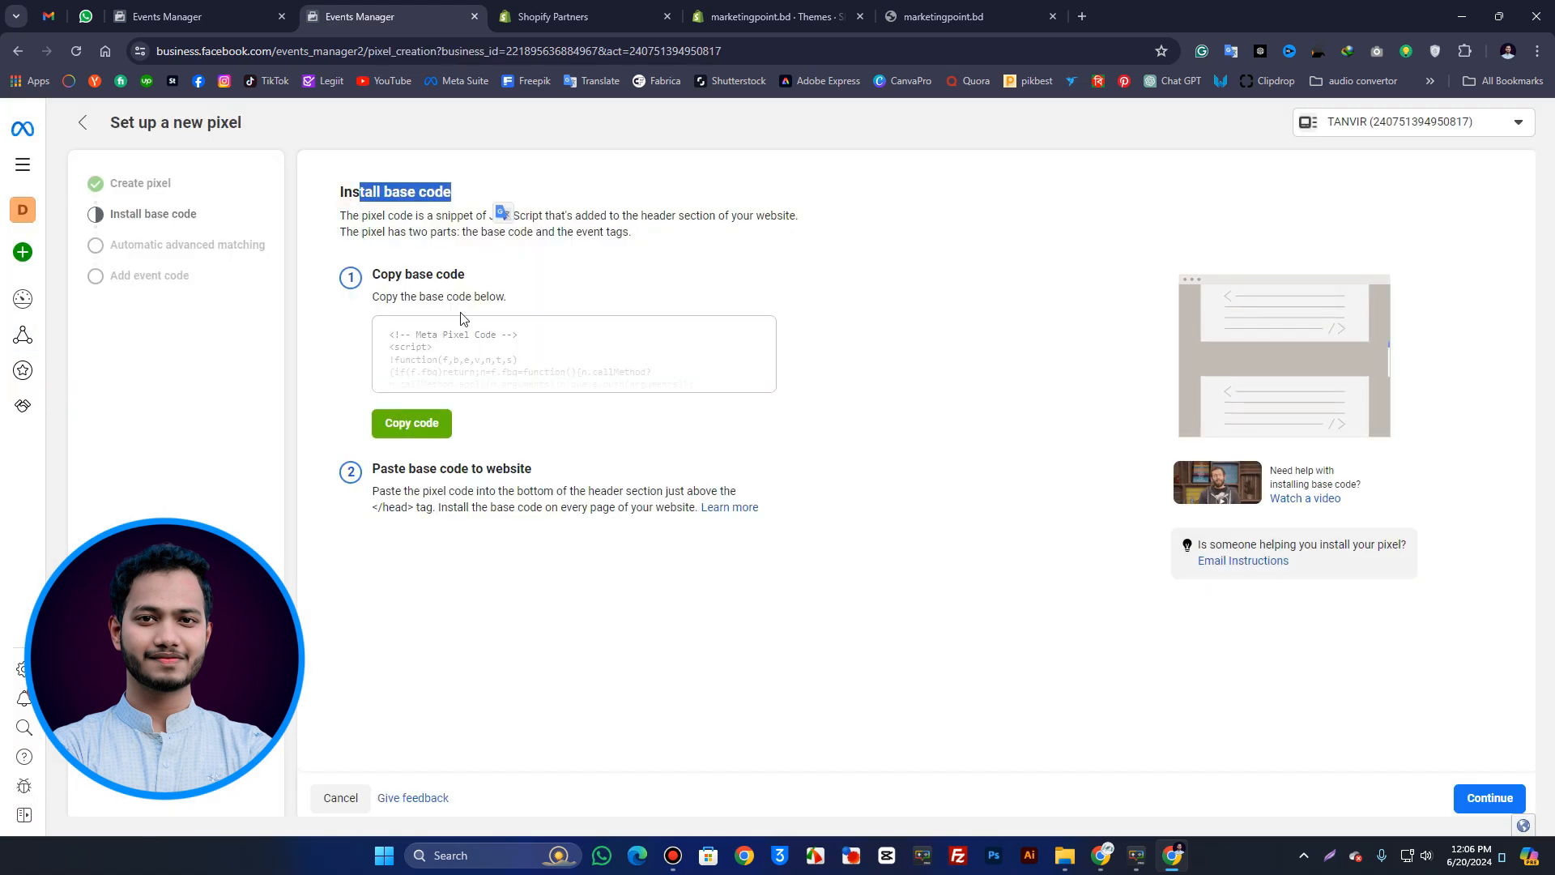
left_click(427, 425)
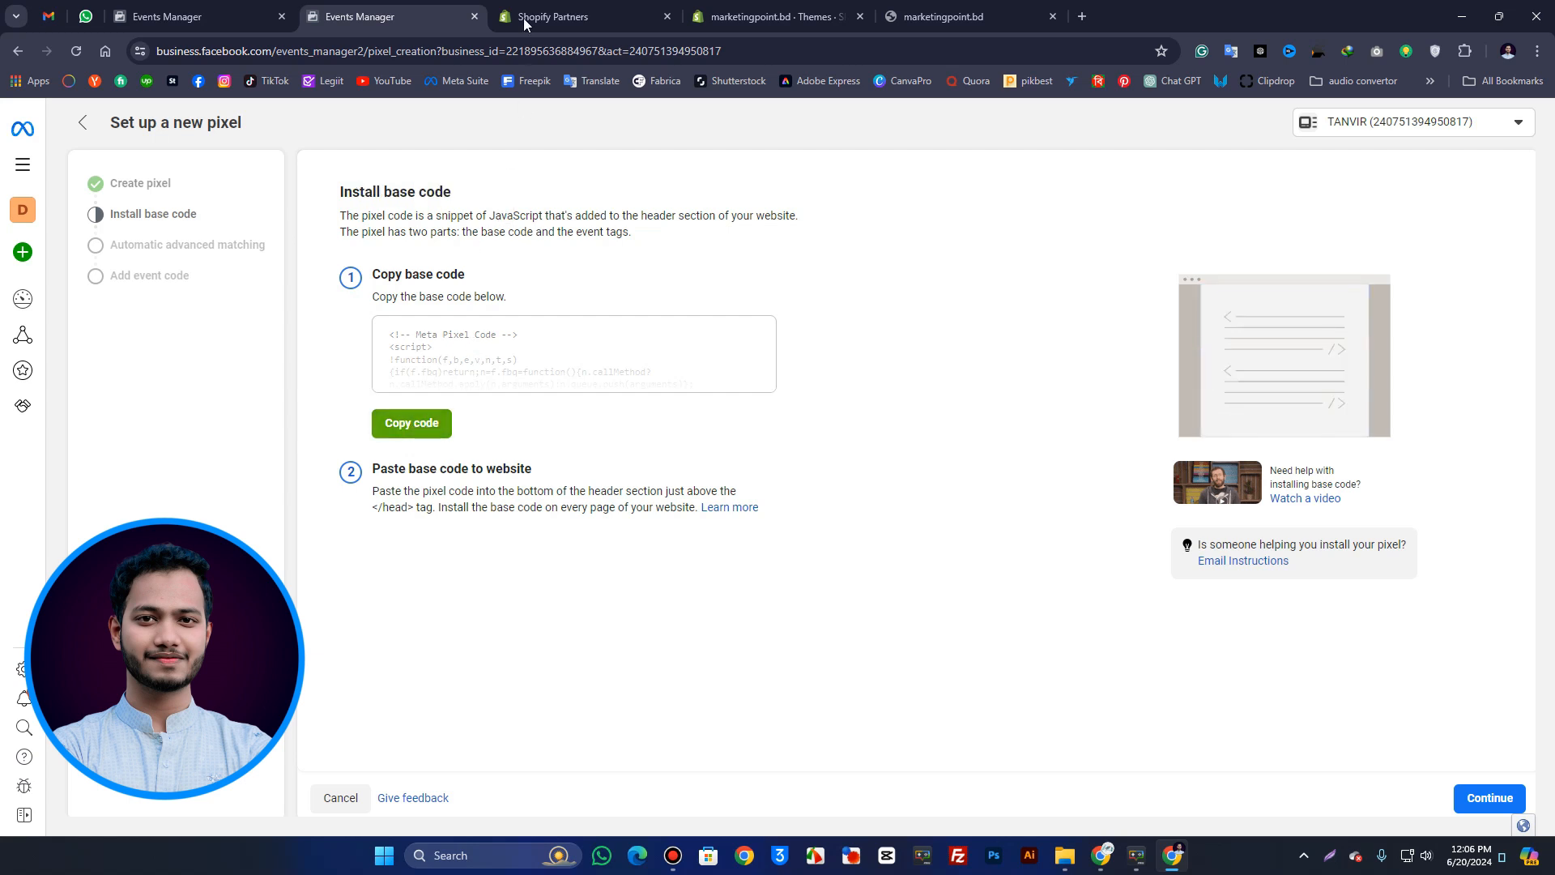
left_click(583, 10)
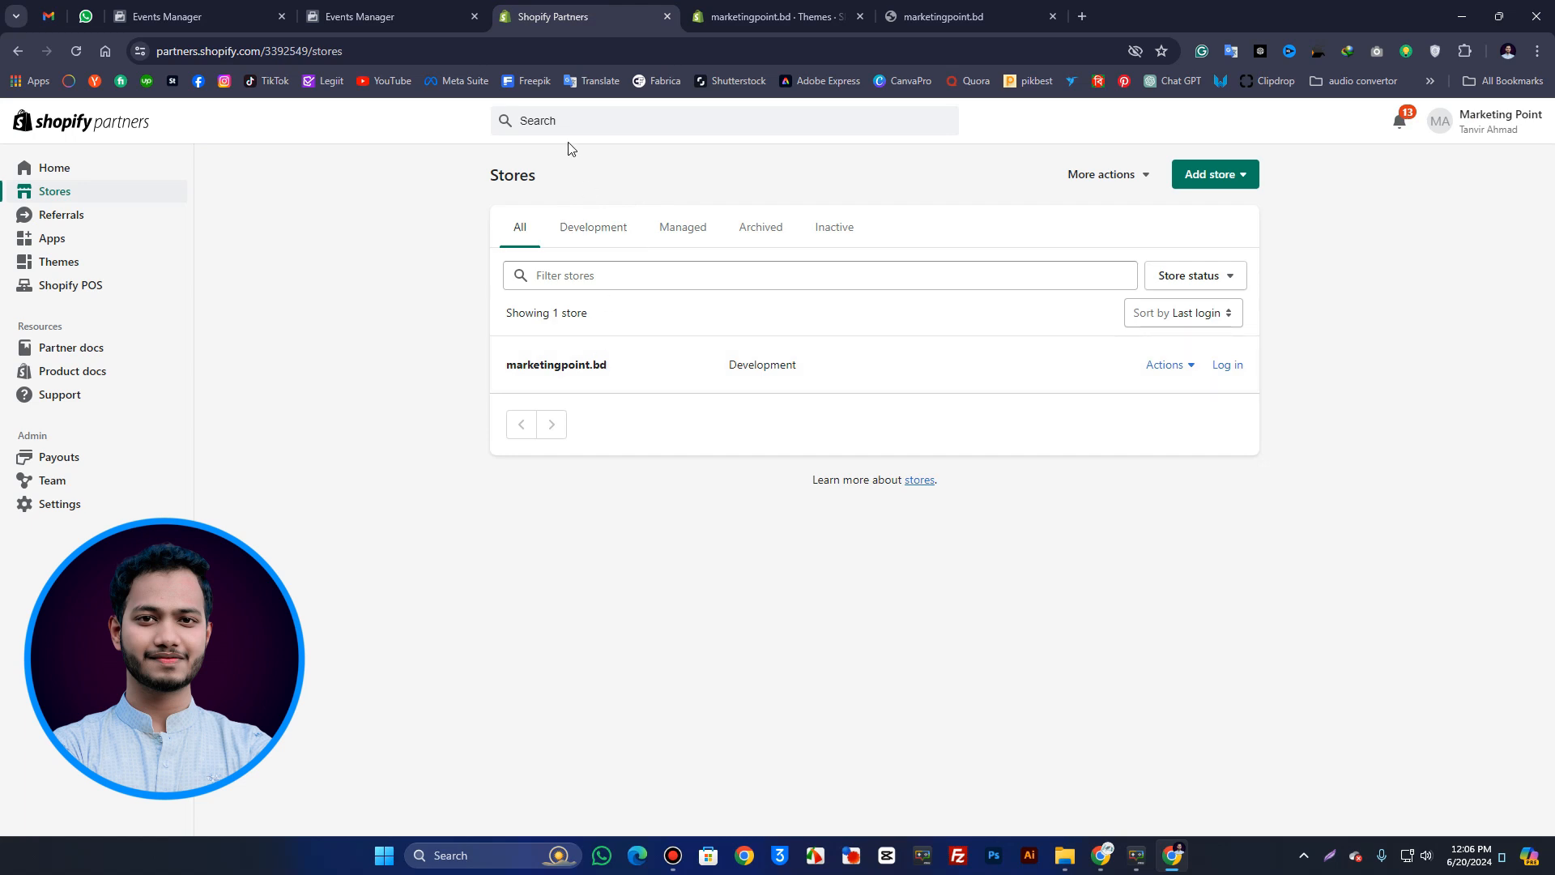
left_click(468, 8)
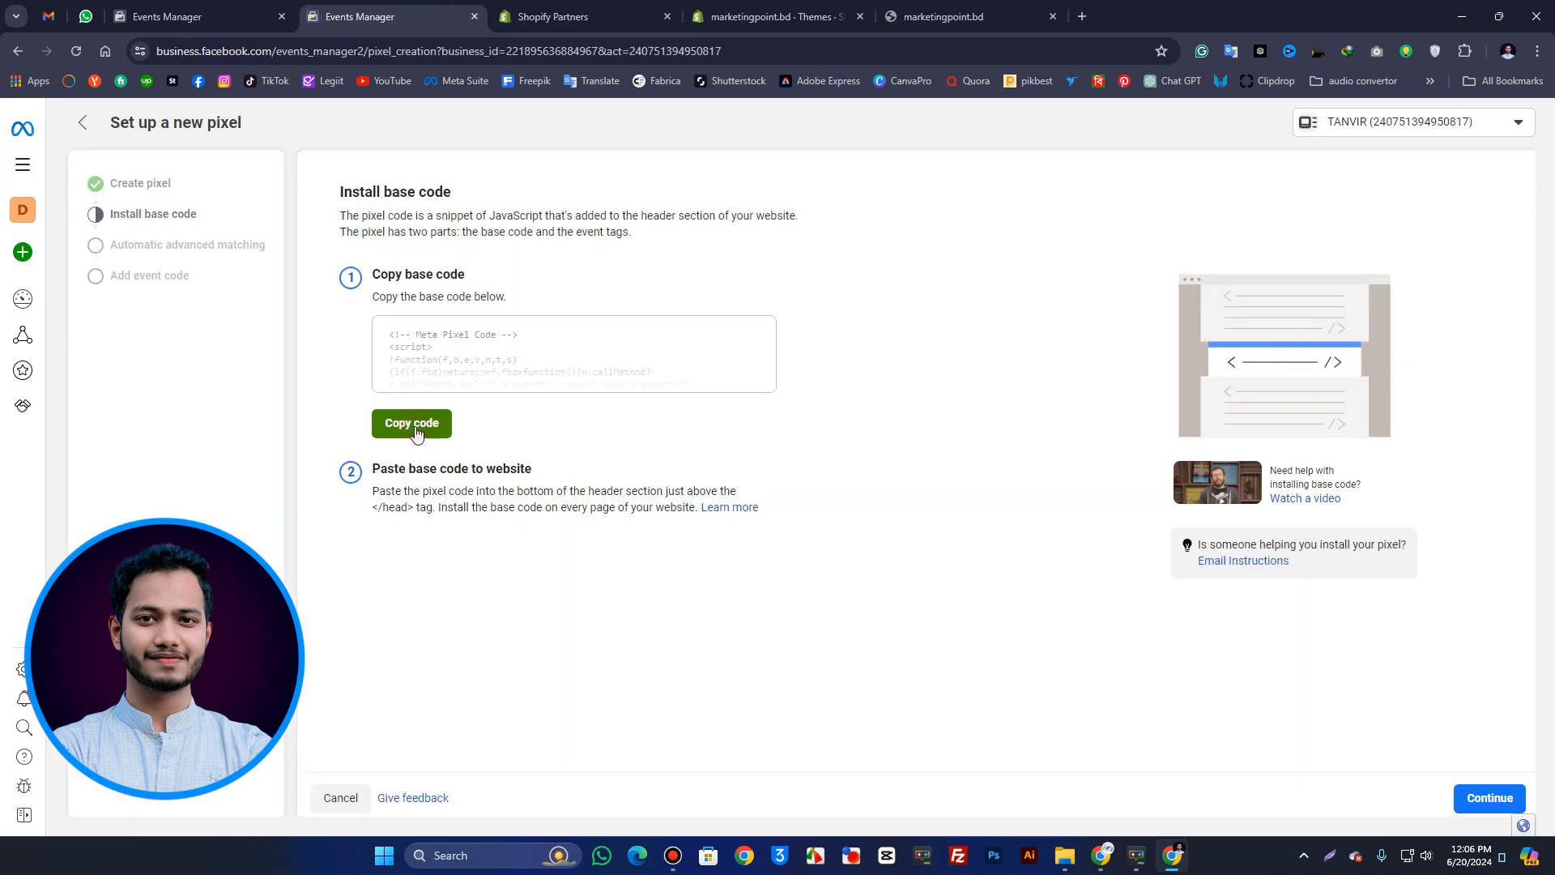
- Open the theme.liquid layout file of the current Dawn theme in Shopify's code editor
left_click(770, 17)
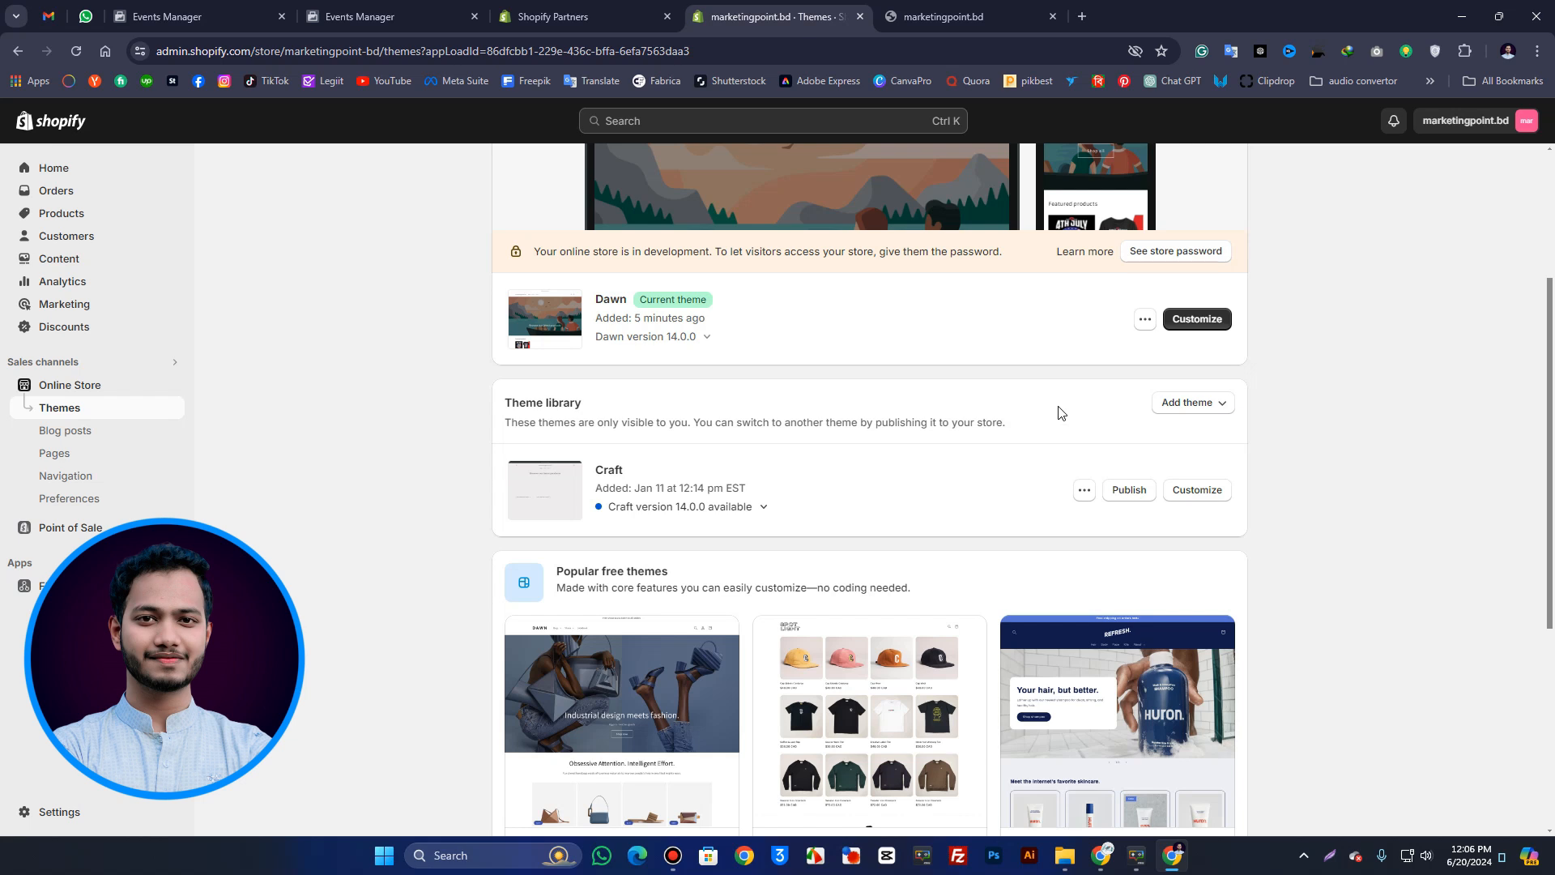
left_click(1144, 324)
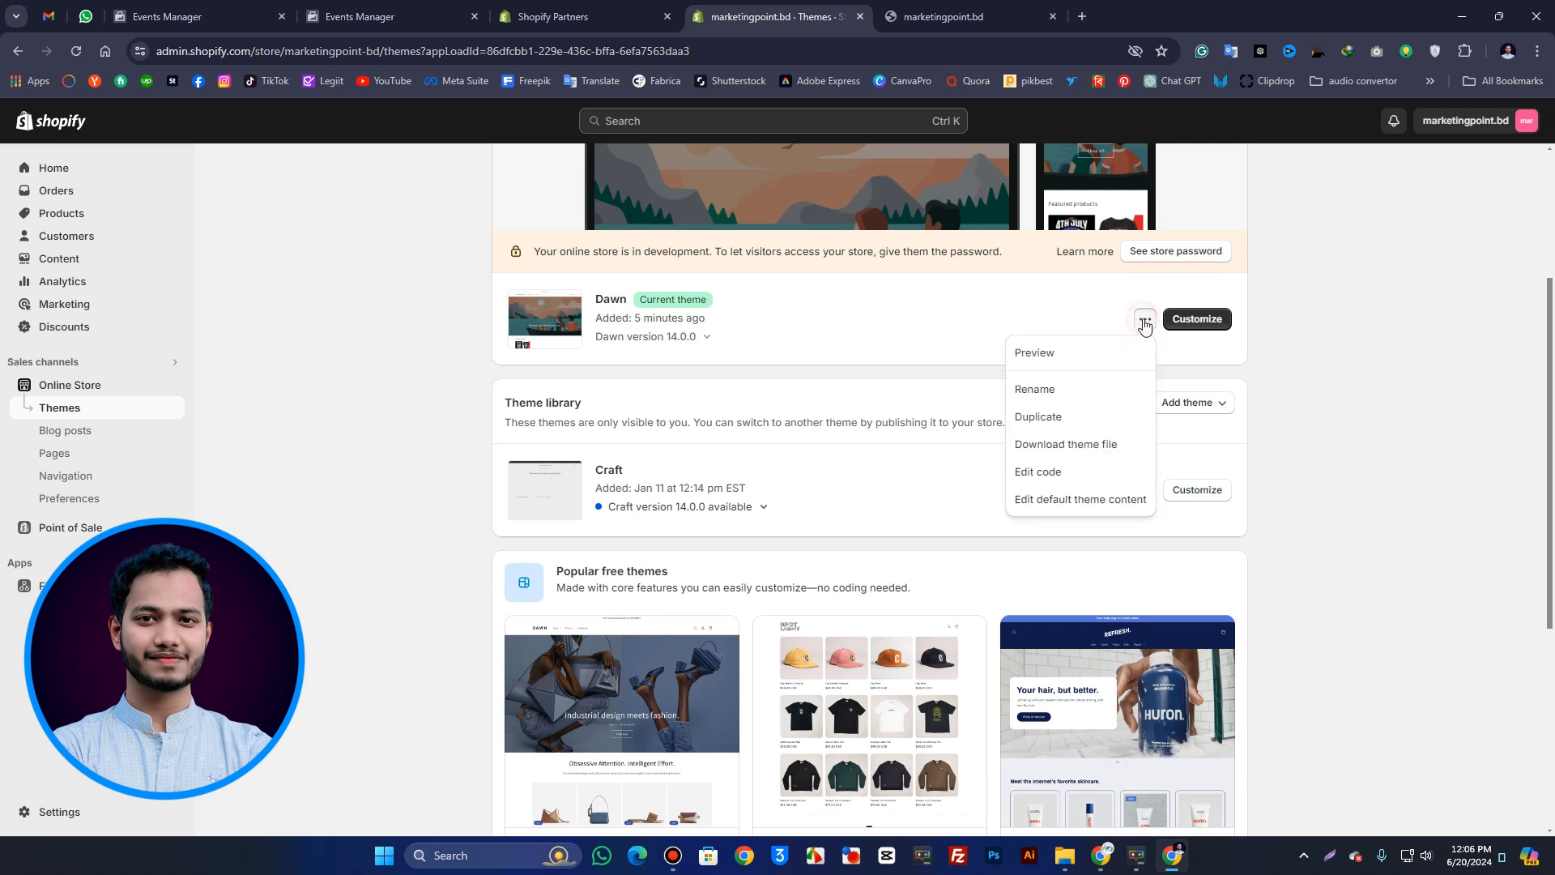
left_click(1144, 319)
left_click(1144, 319)
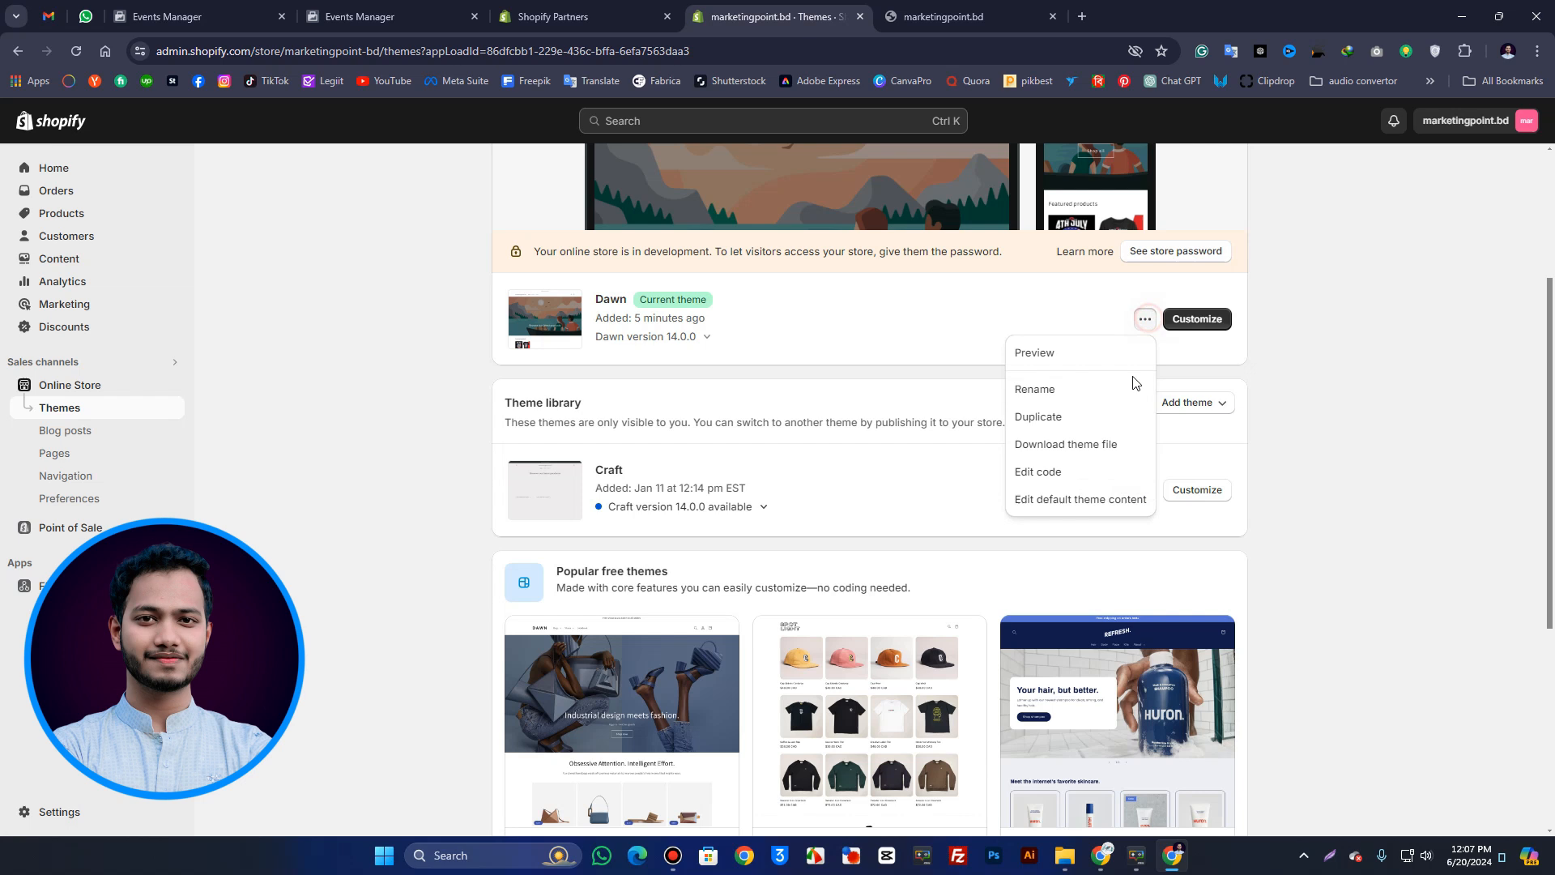
left_click(1077, 471)
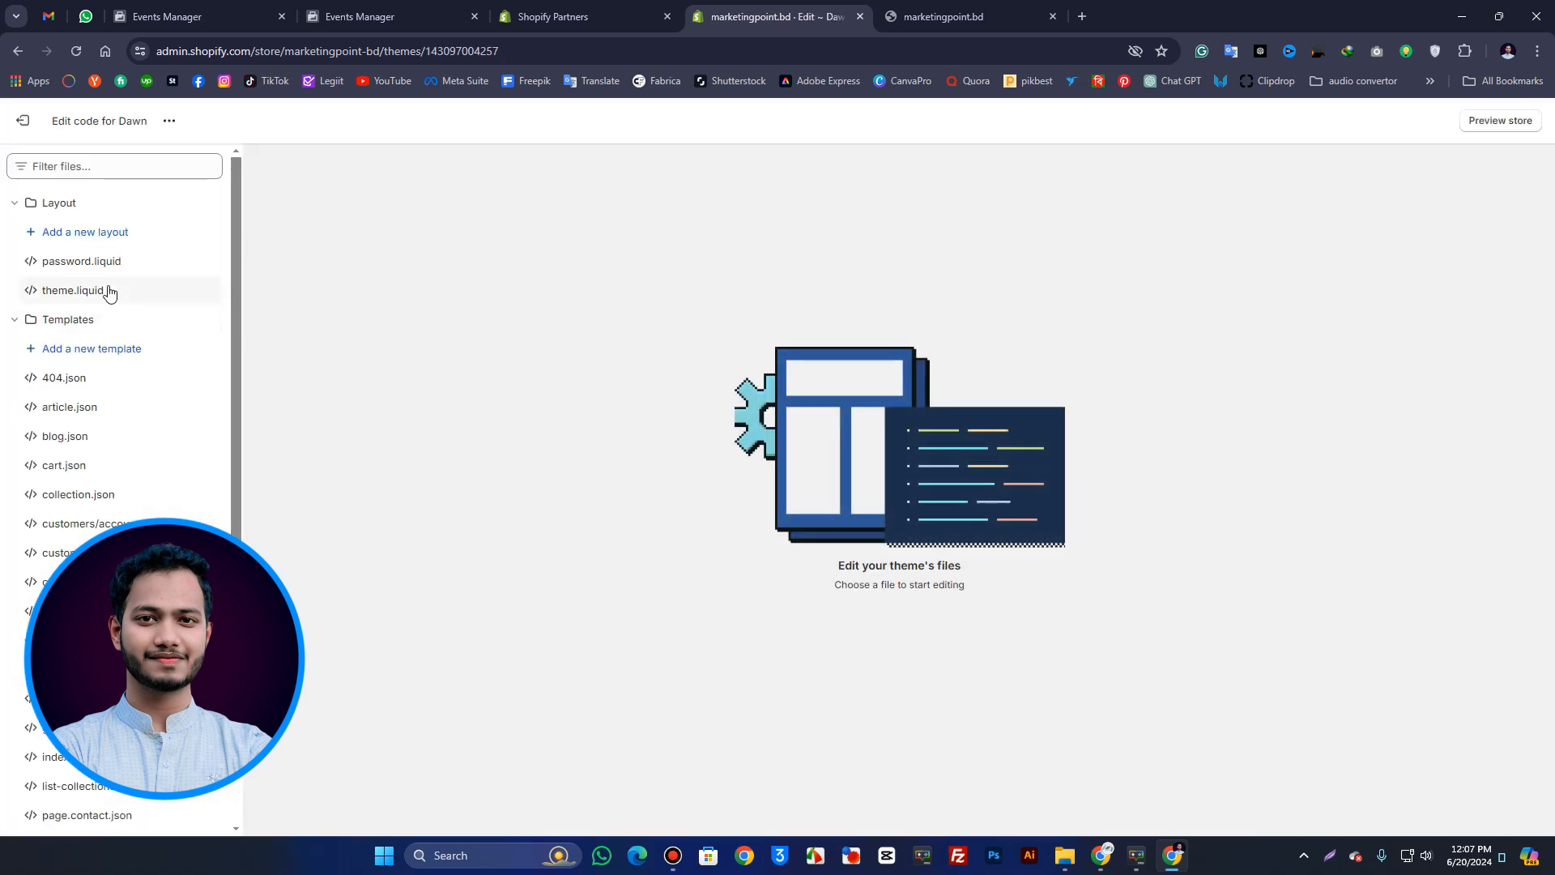
left_click(106, 298)
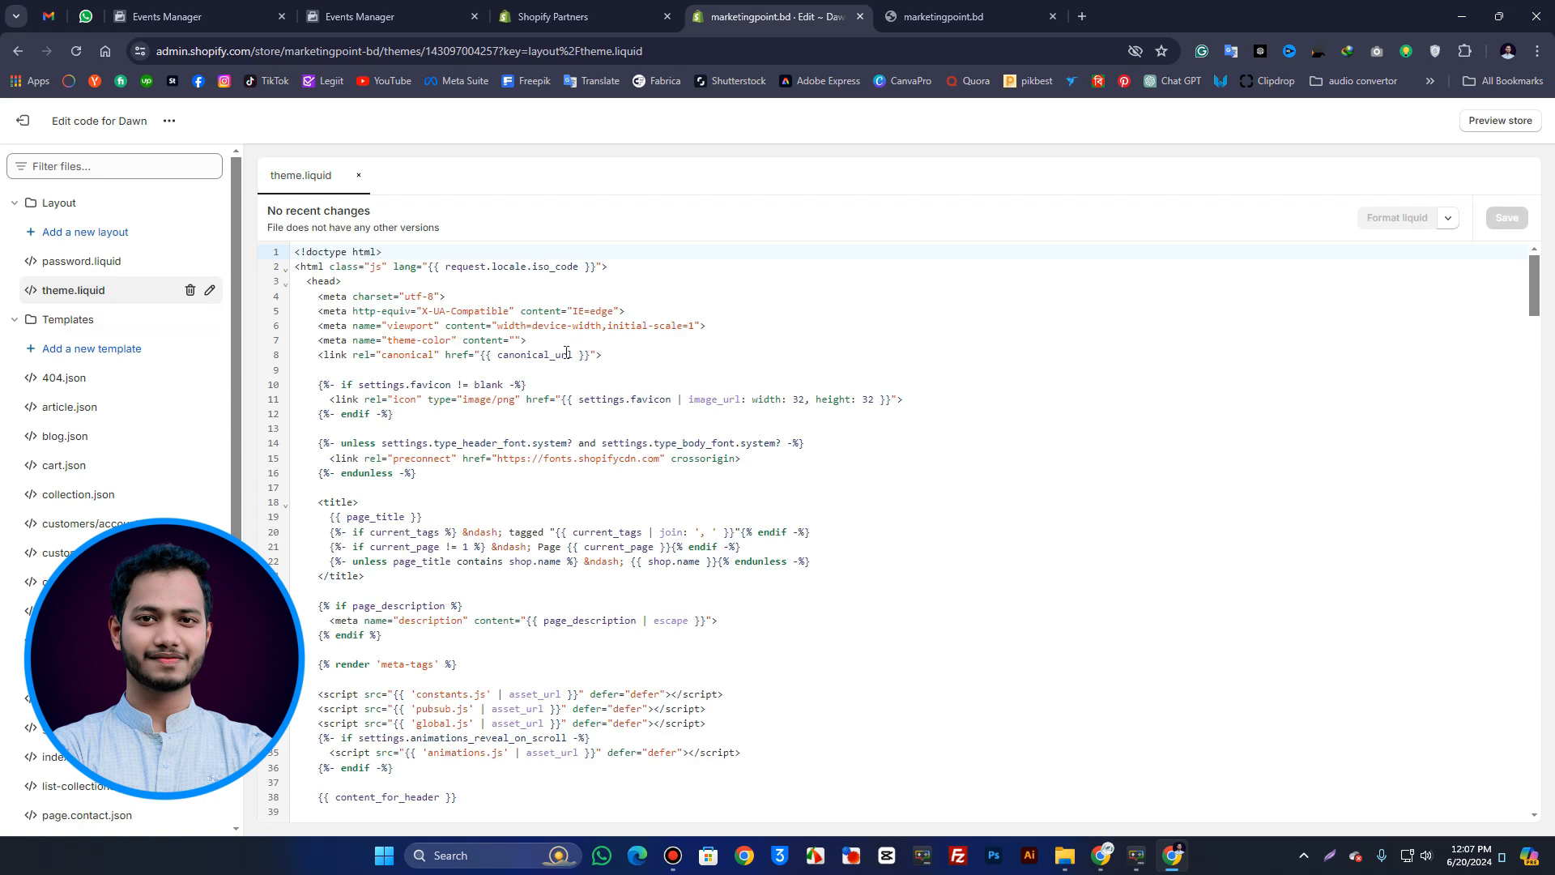
- Paste the copied Meta Pixel base code directly below the opening <head> tag of theme.liquid, check its pixel ID and save the file
left_click(371, 279)
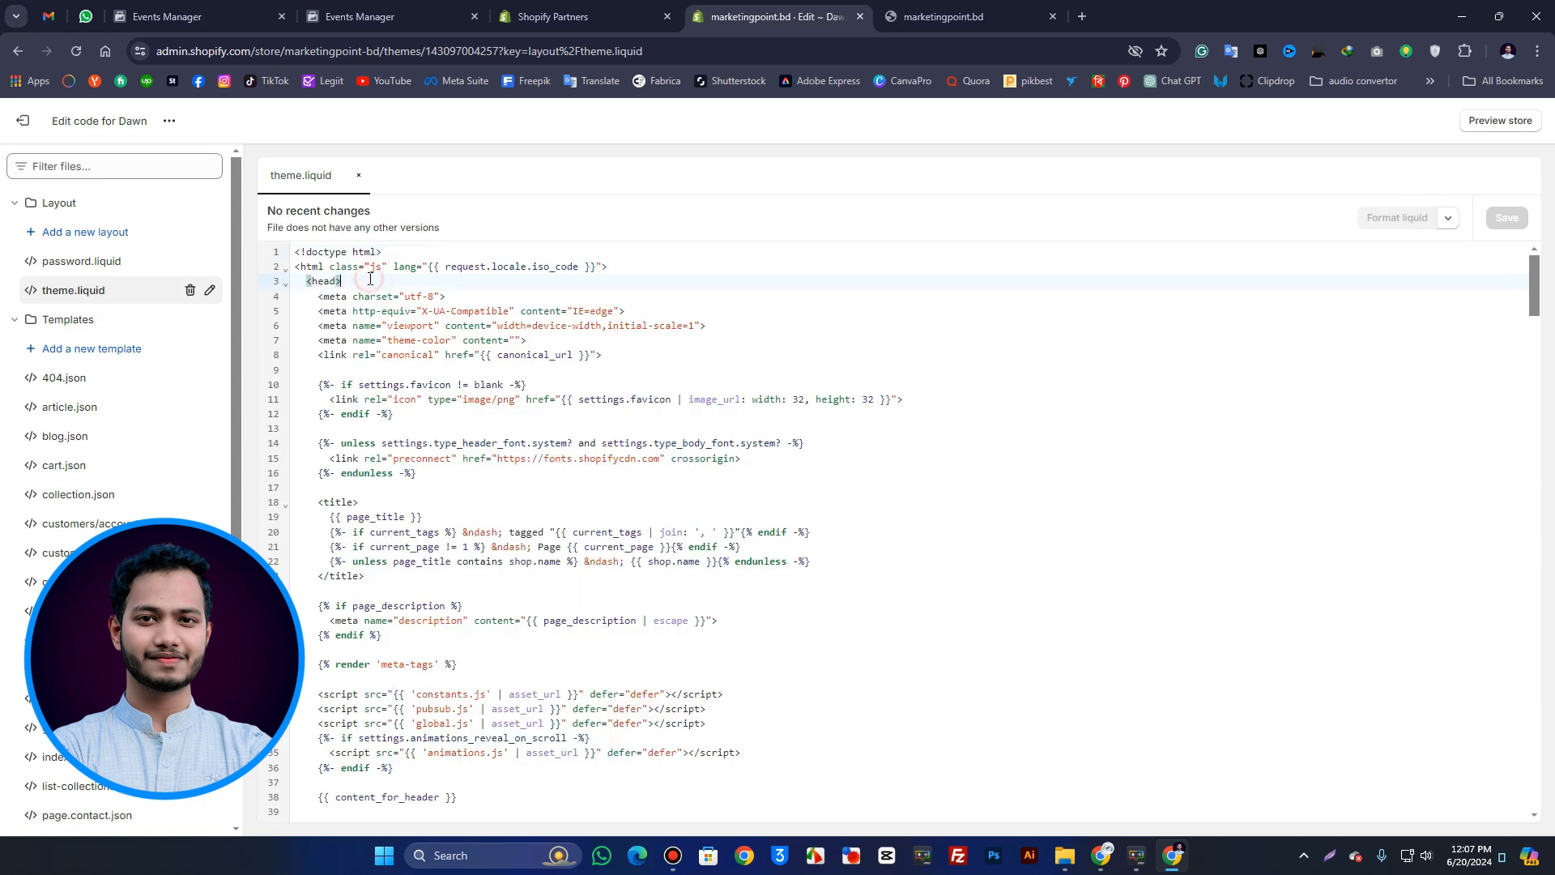
key("Return")
key("Return")
key("Return")
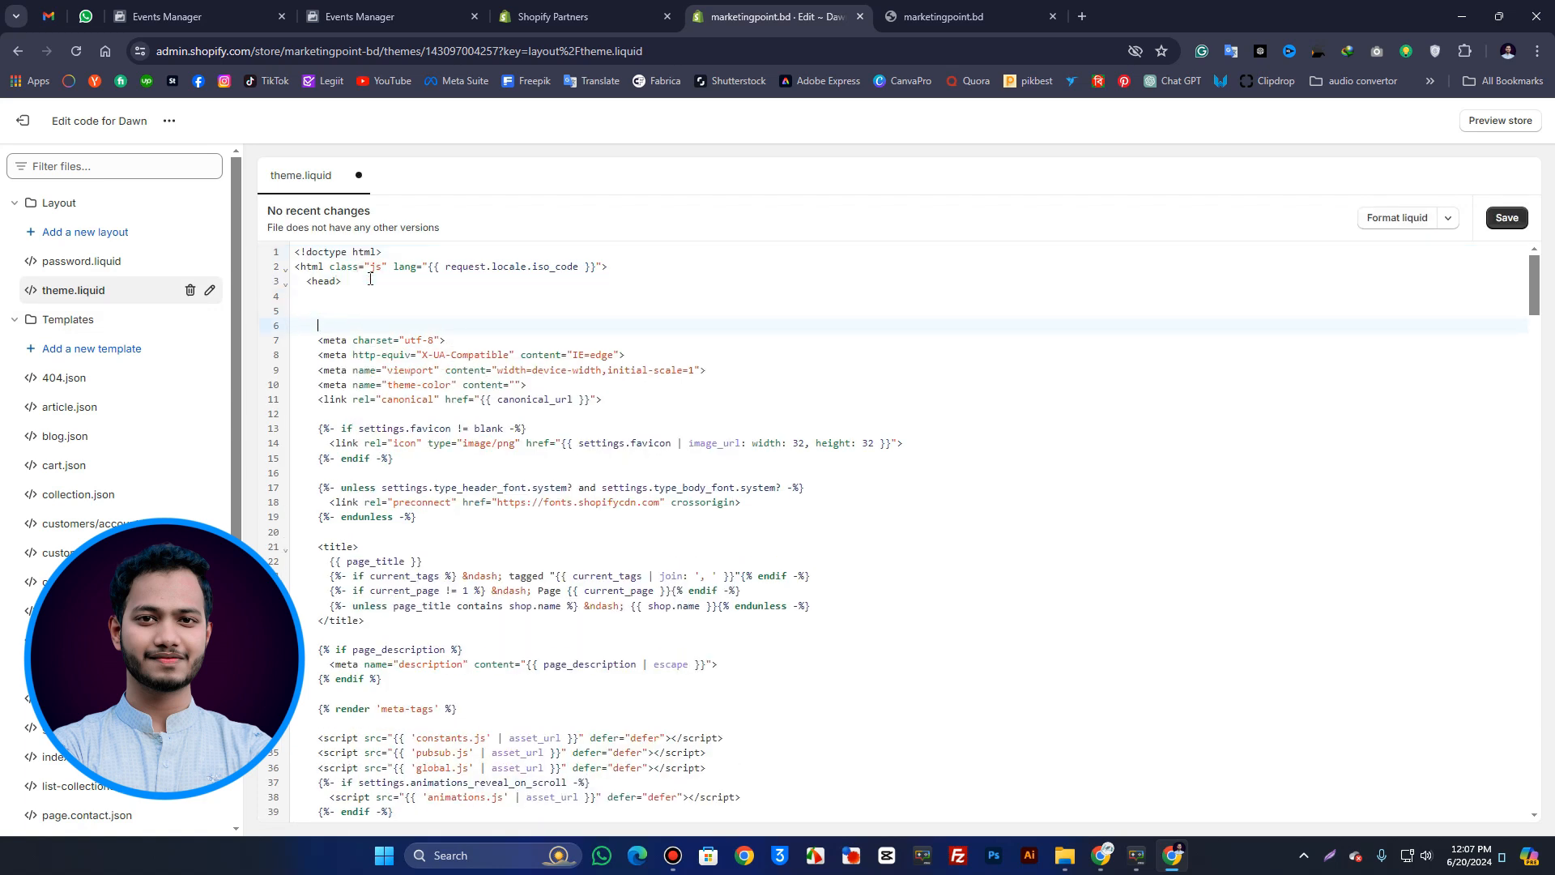
left_click(355, 299)
left_click(345, 311)
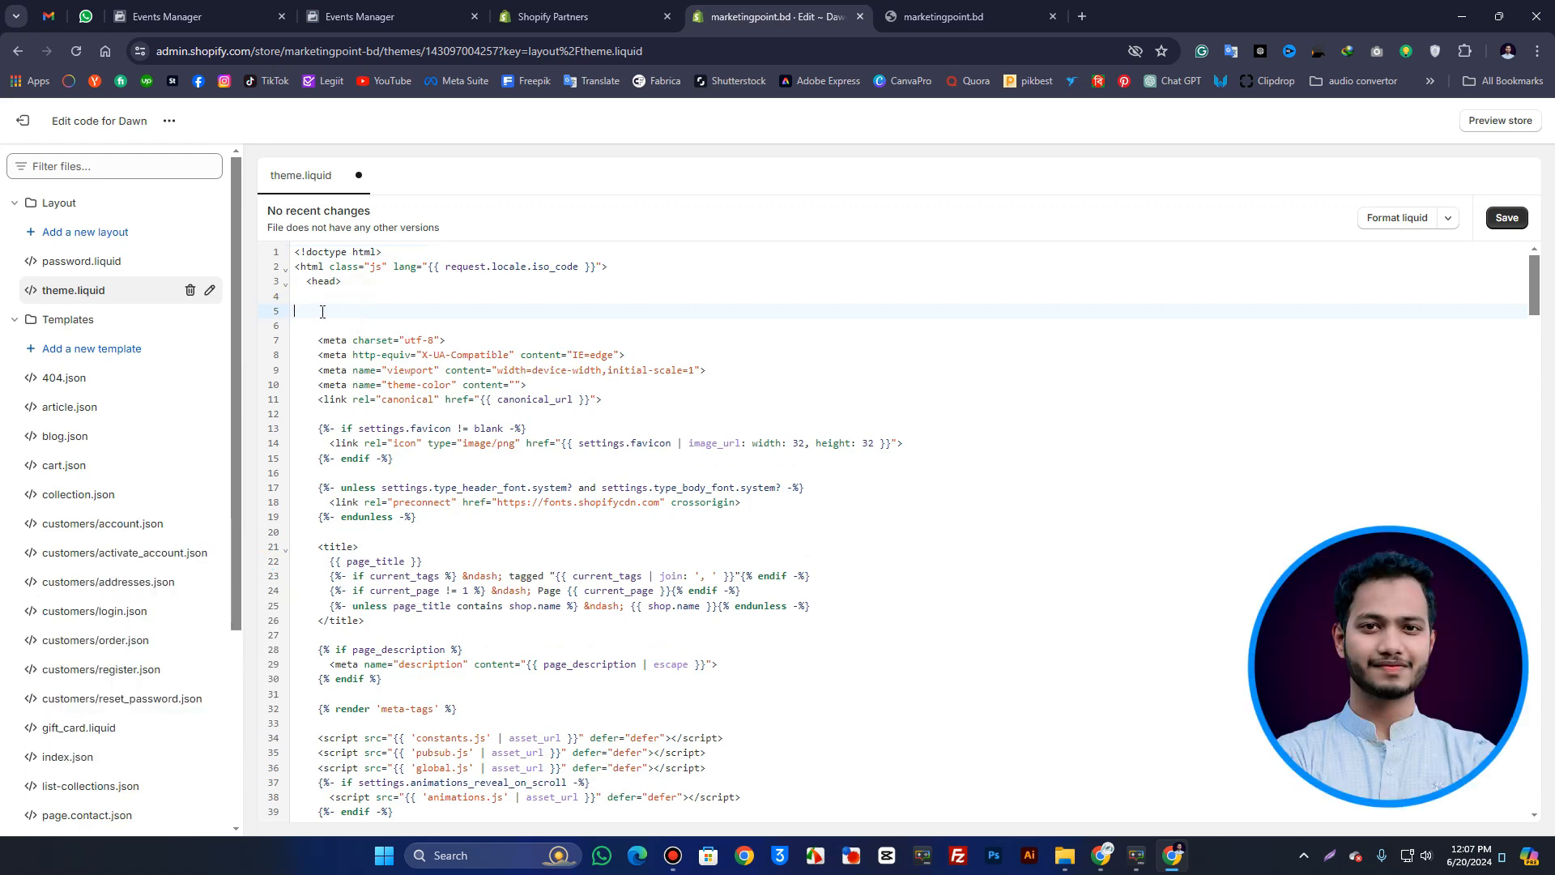
right_click(322, 311)
left_click(395, 467)
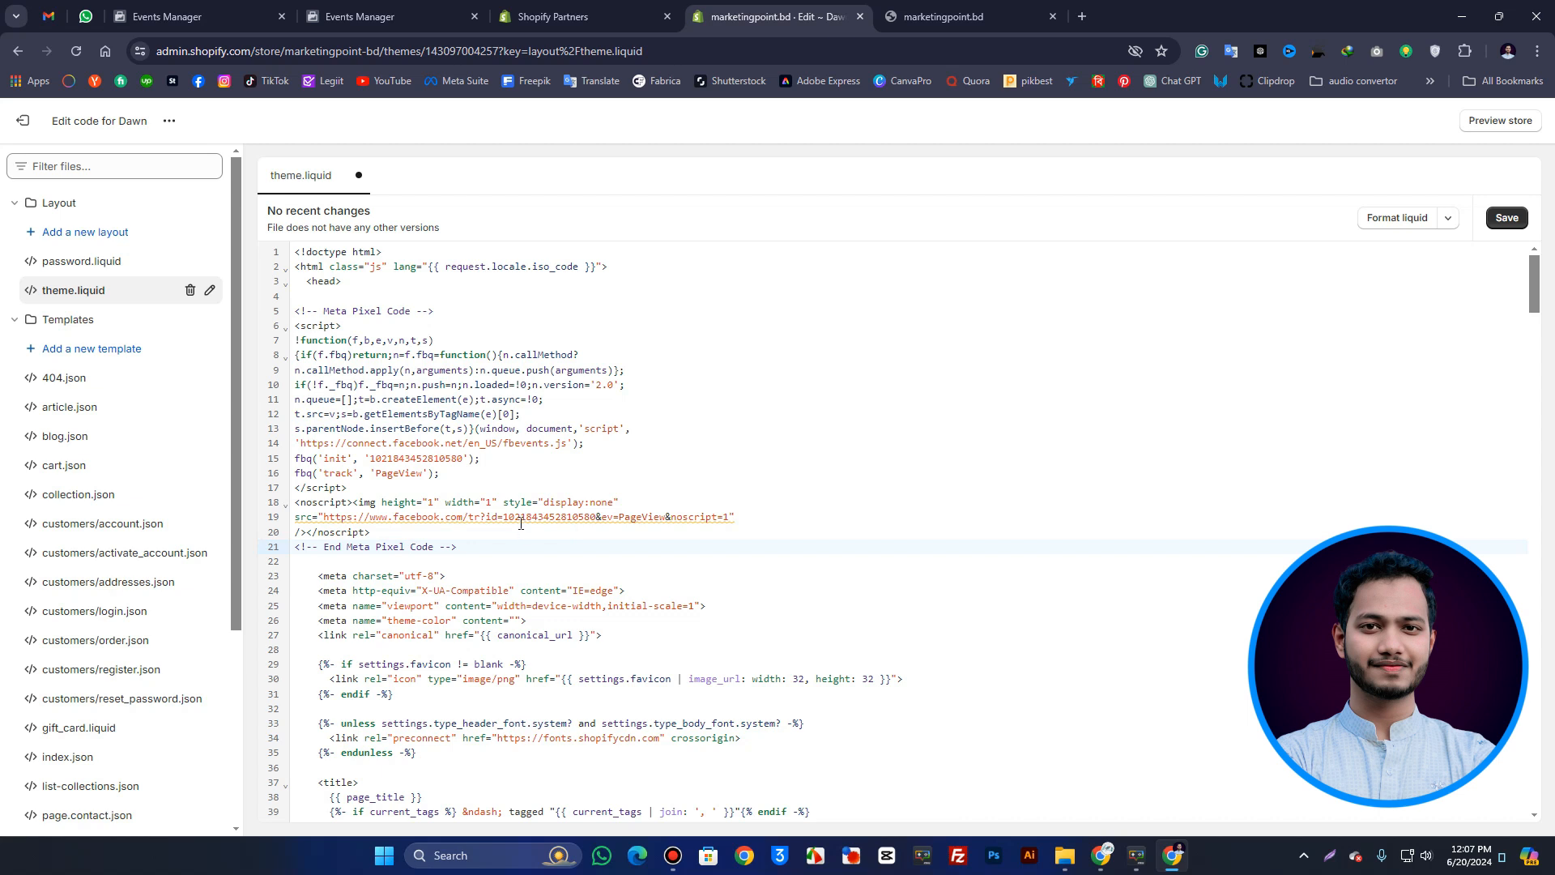
left_click_drag(590, 519, 484, 527)
left_click(480, 540)
left_click(1508, 218)
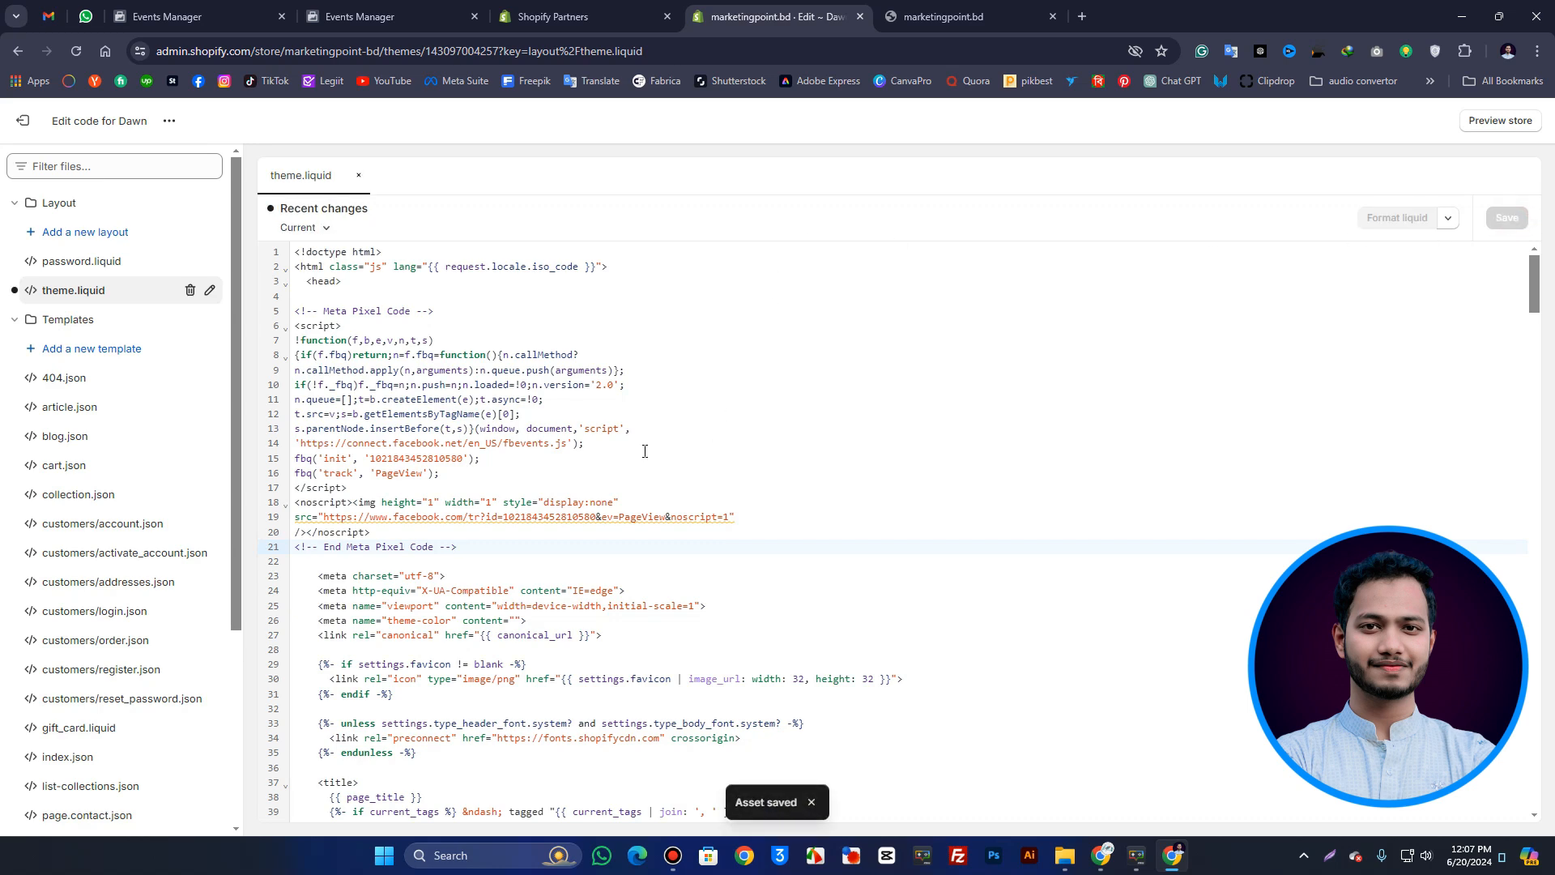
- Return to the pixel setup in Events Manager and continue past the base code installation to automatic advanced matching
left_click(571, 15)
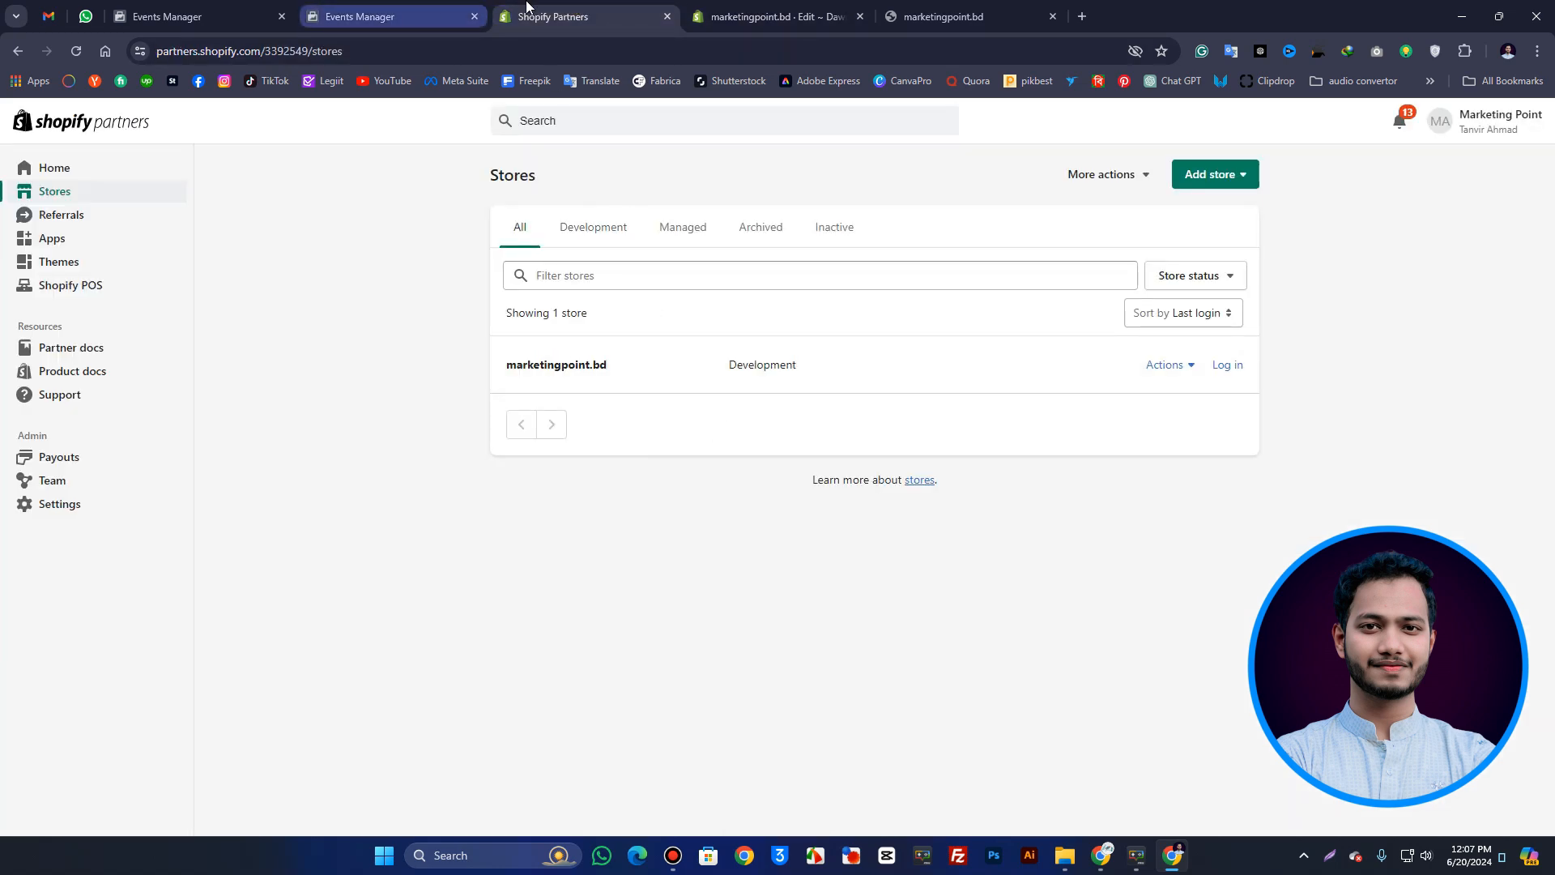
left_click(444, 12)
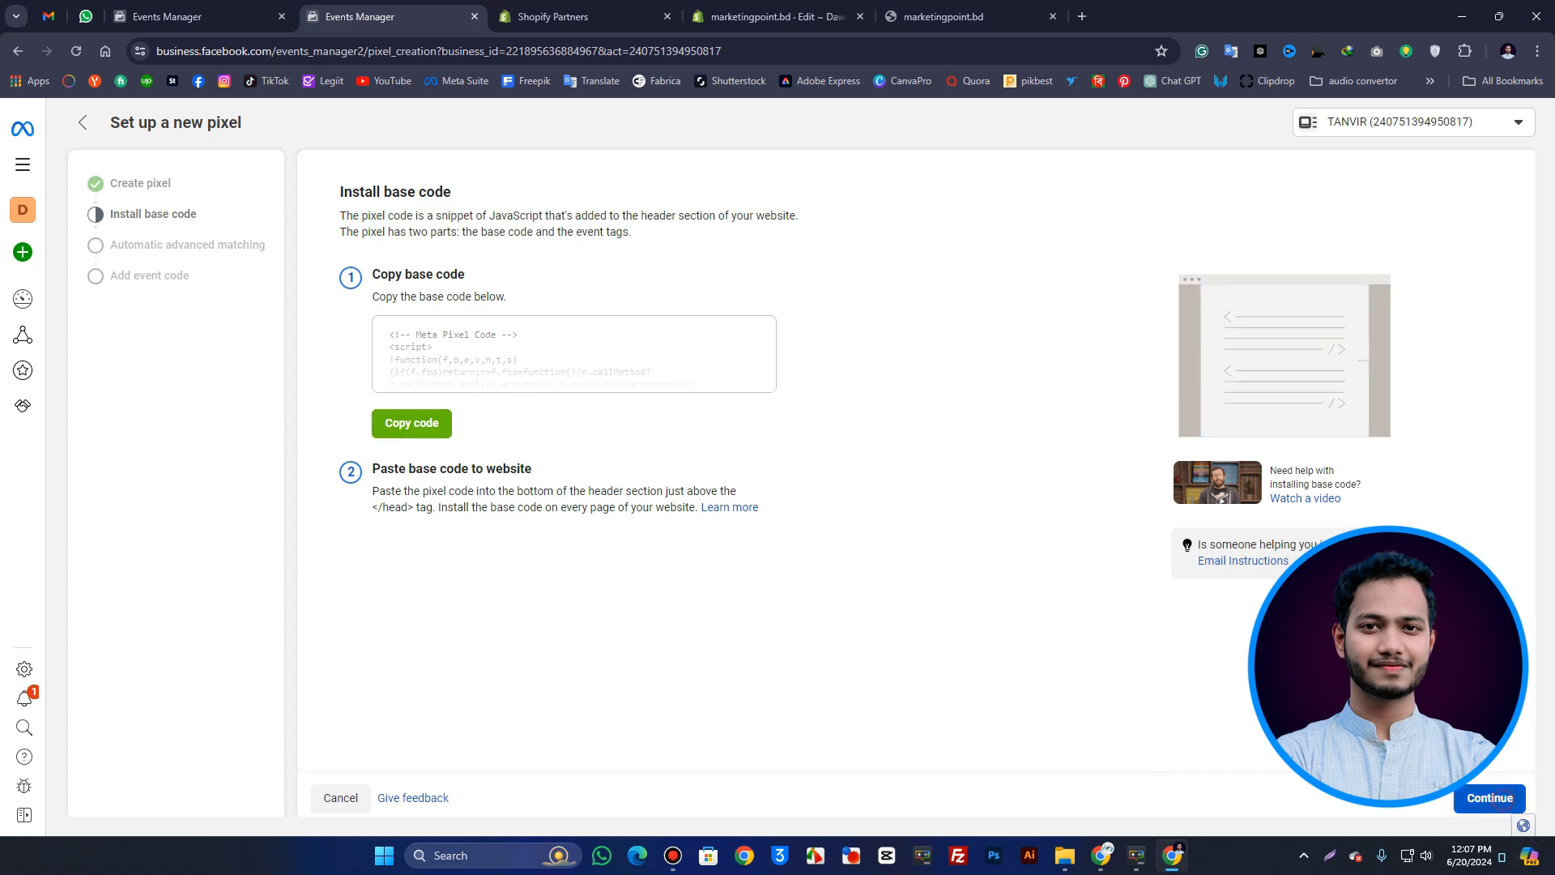
left_click(1490, 798)
- Look at the marketingpoint.bd storefront, then search Google for "meta pixel helper" and open its Chrome Web Store page
left_click(603, 11)
left_click(733, 15)
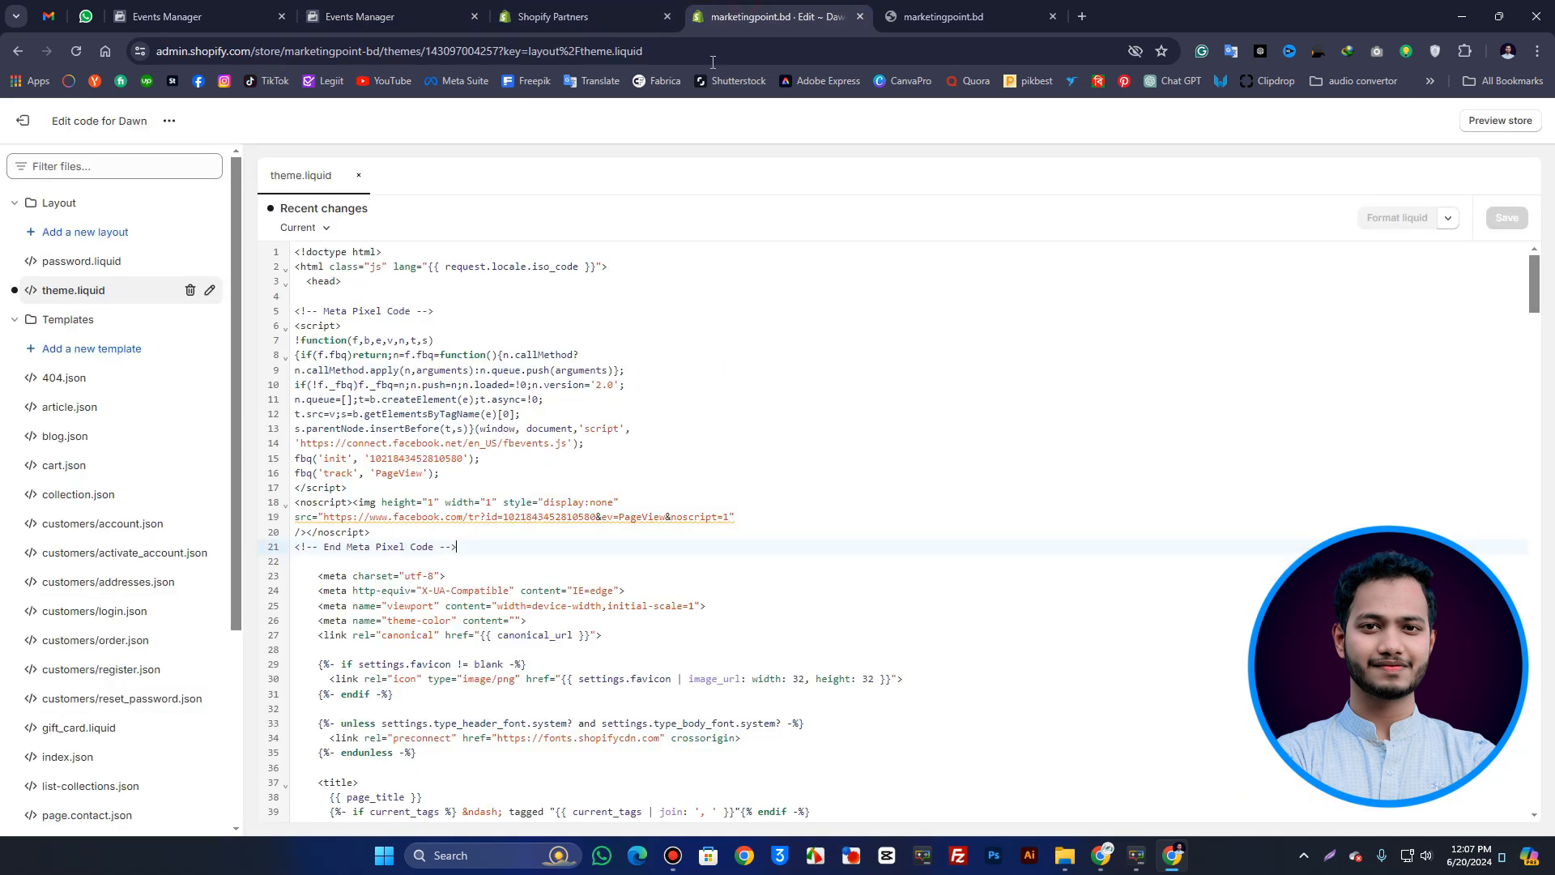
left_click(897, 14)
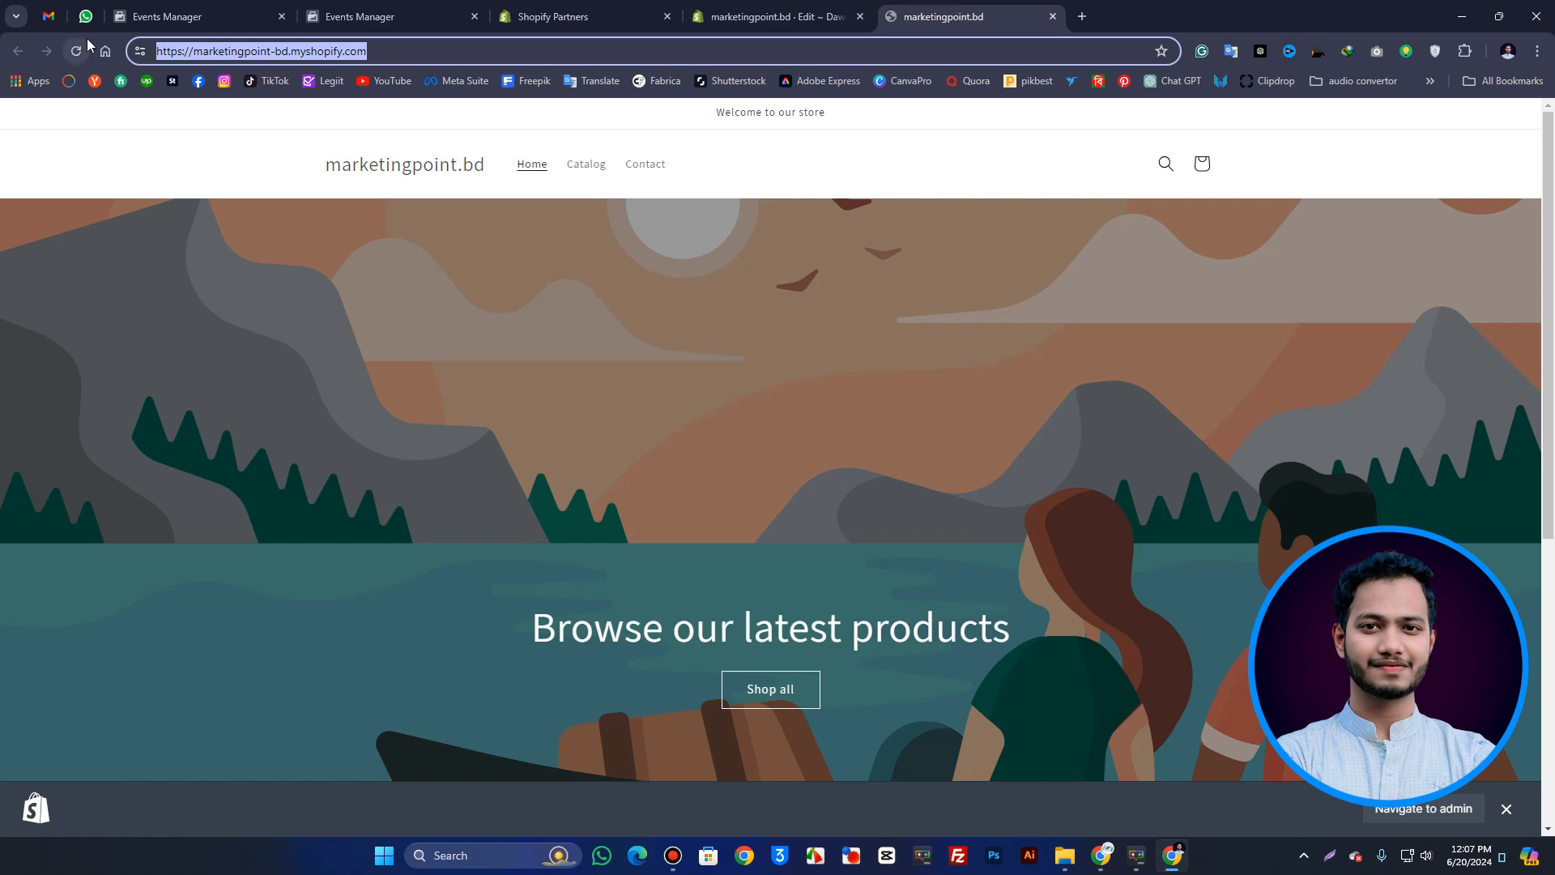
left_click(122, 162)
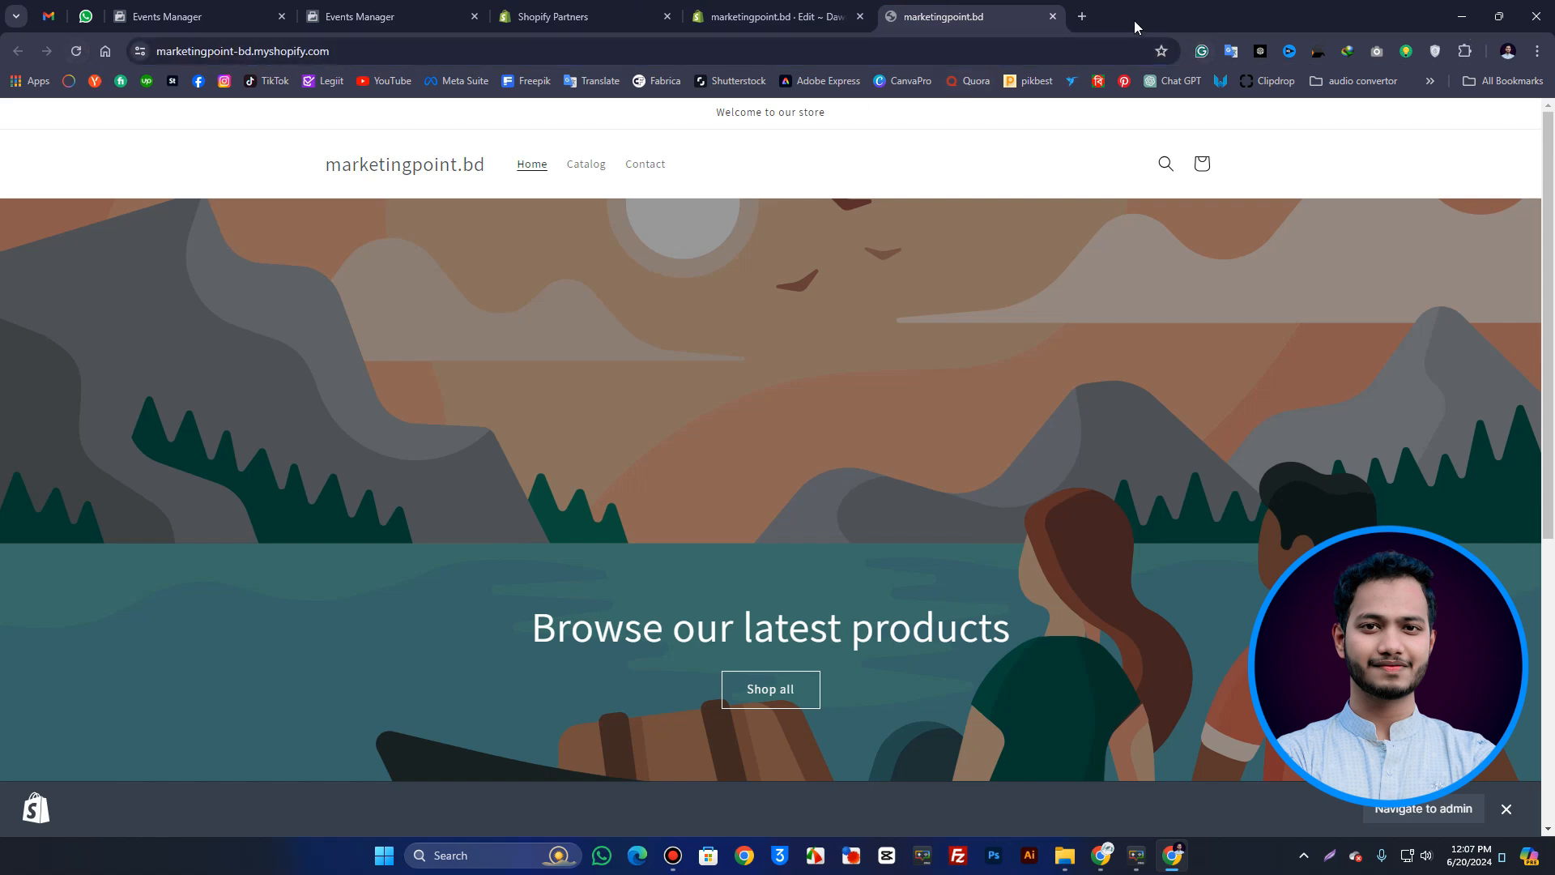
left_click(1083, 16)
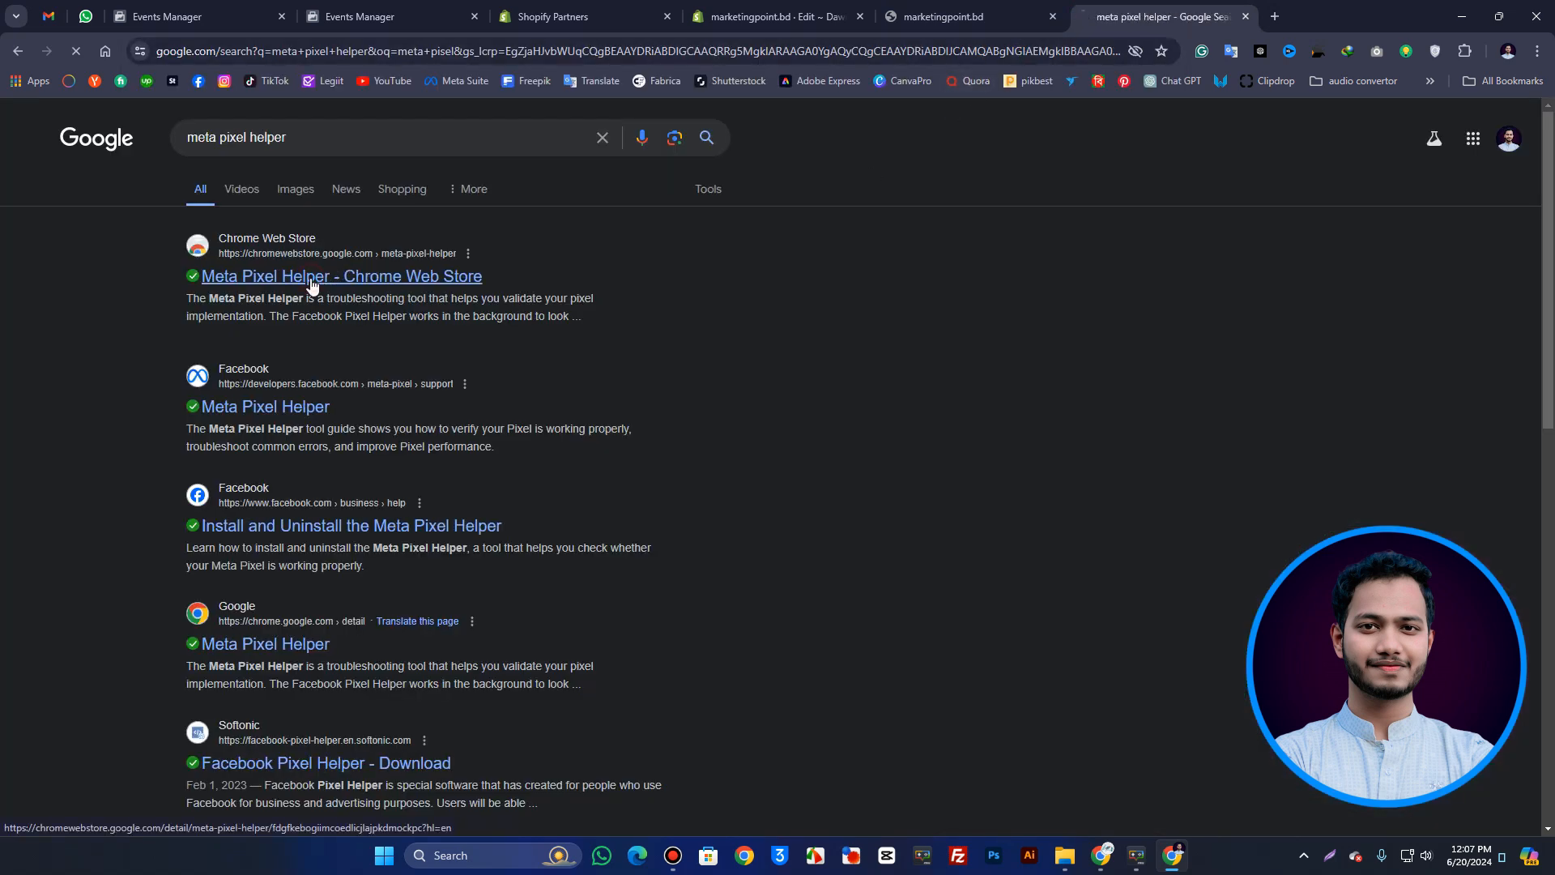
left_click(310, 279)
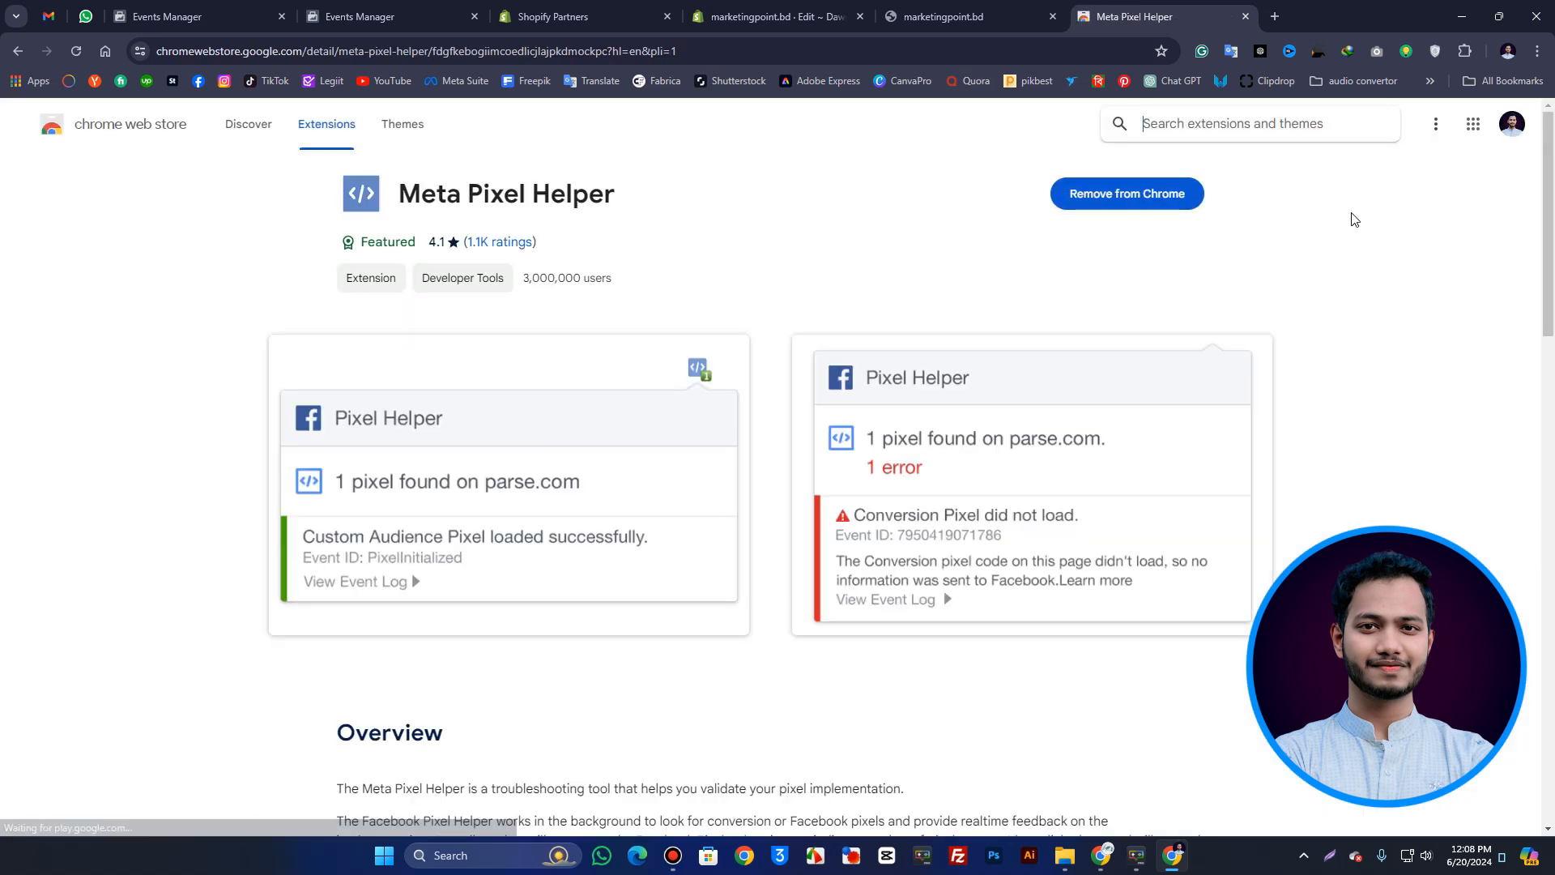
- Reinstall the Meta Pixel Helper extension by removing it and adding it again, and pin it in Chrome
left_click(1192, 209)
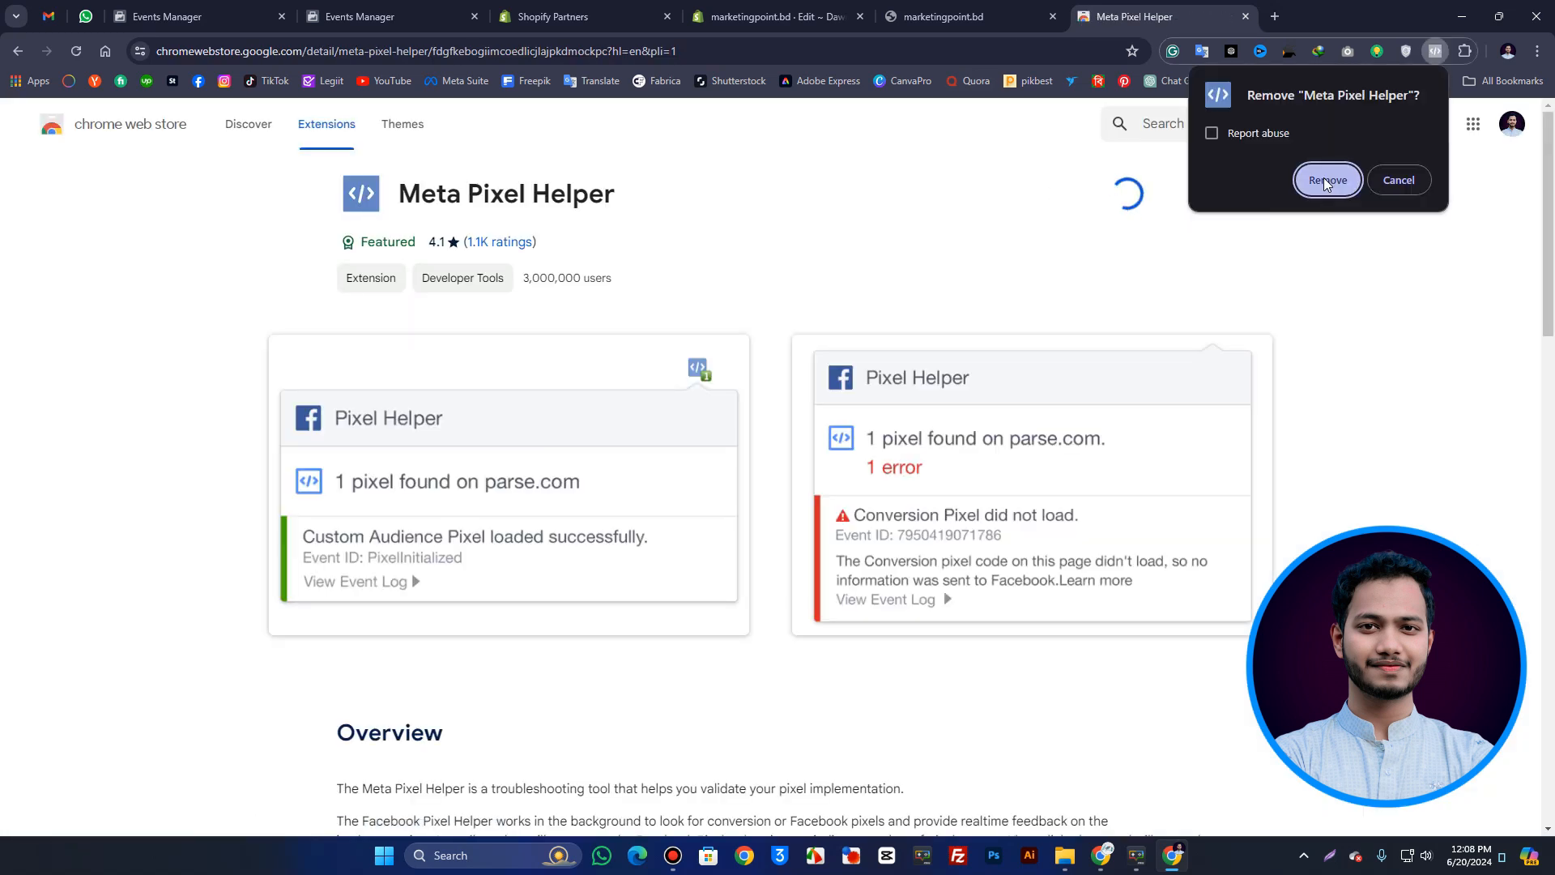
left_click(1326, 180)
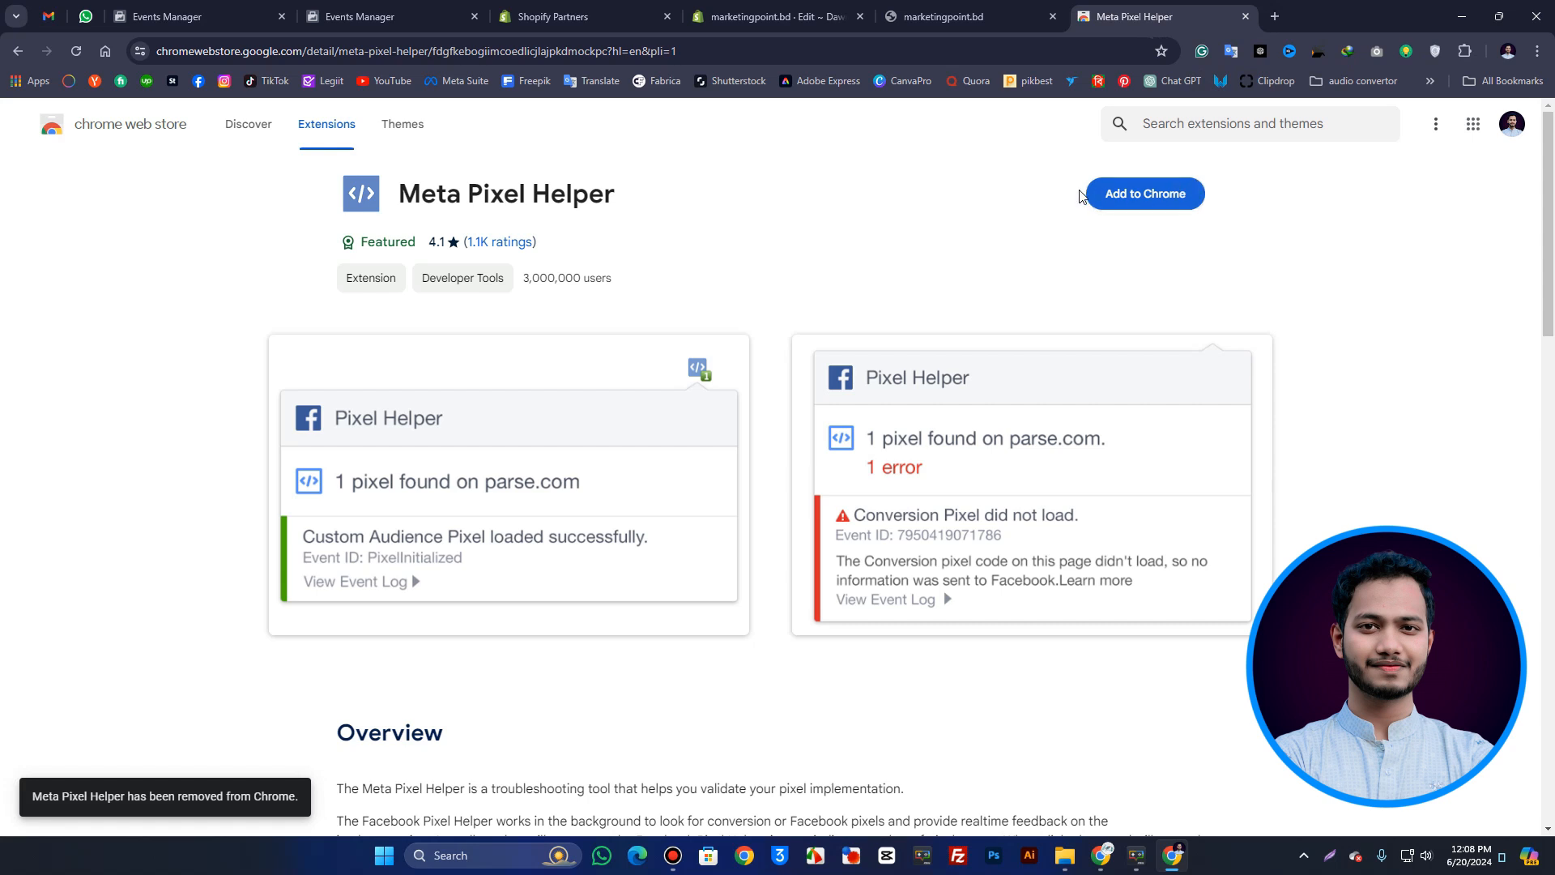
left_click(1150, 194)
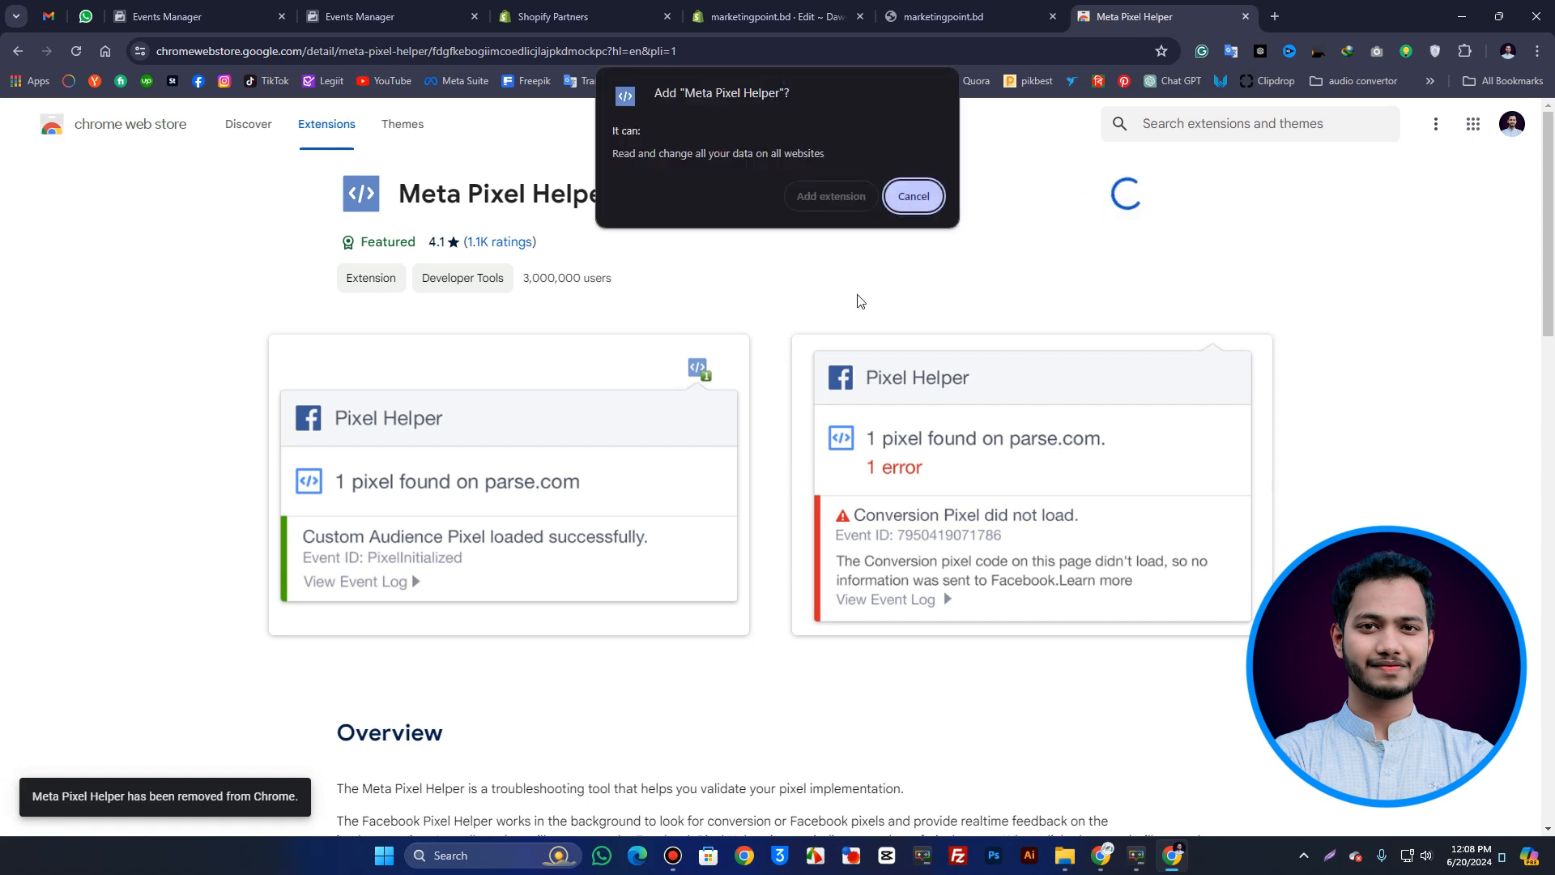
left_click(831, 198)
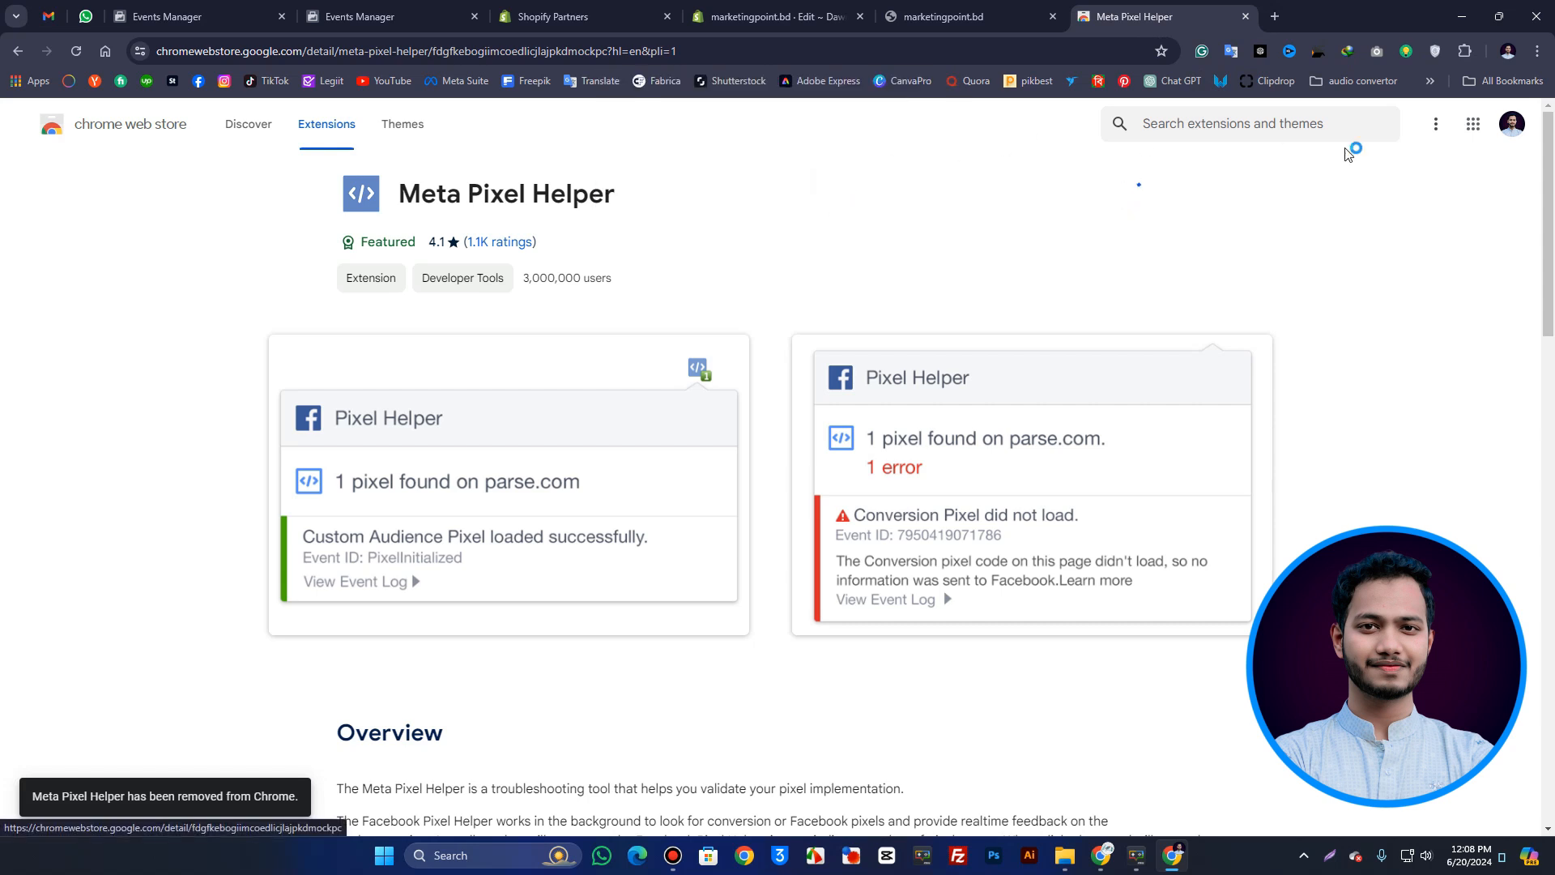
right_click(1434, 50)
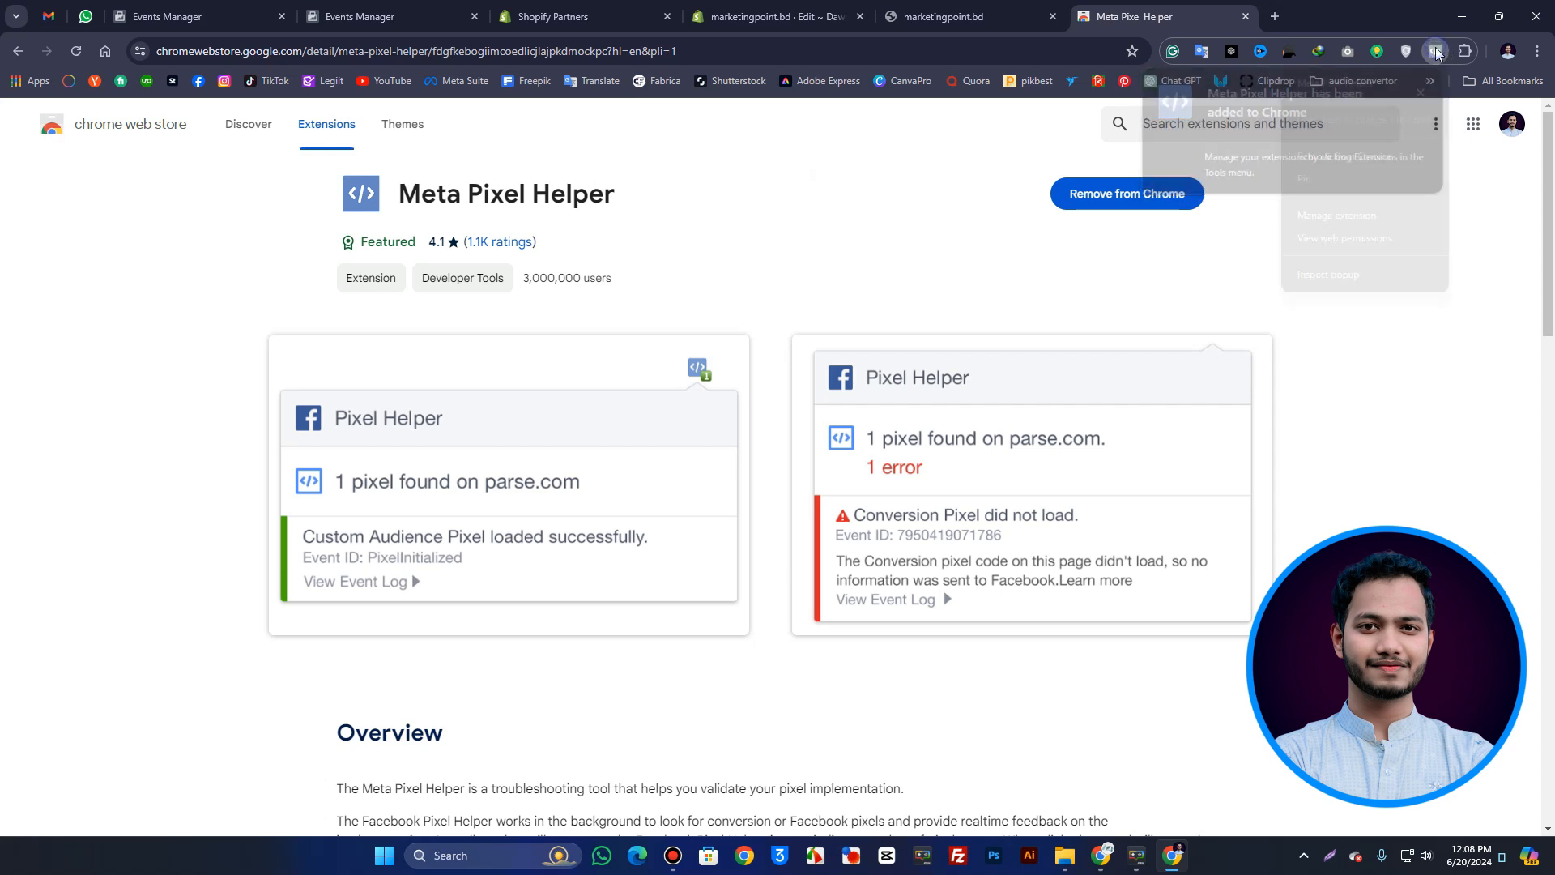
left_click(1328, 183)
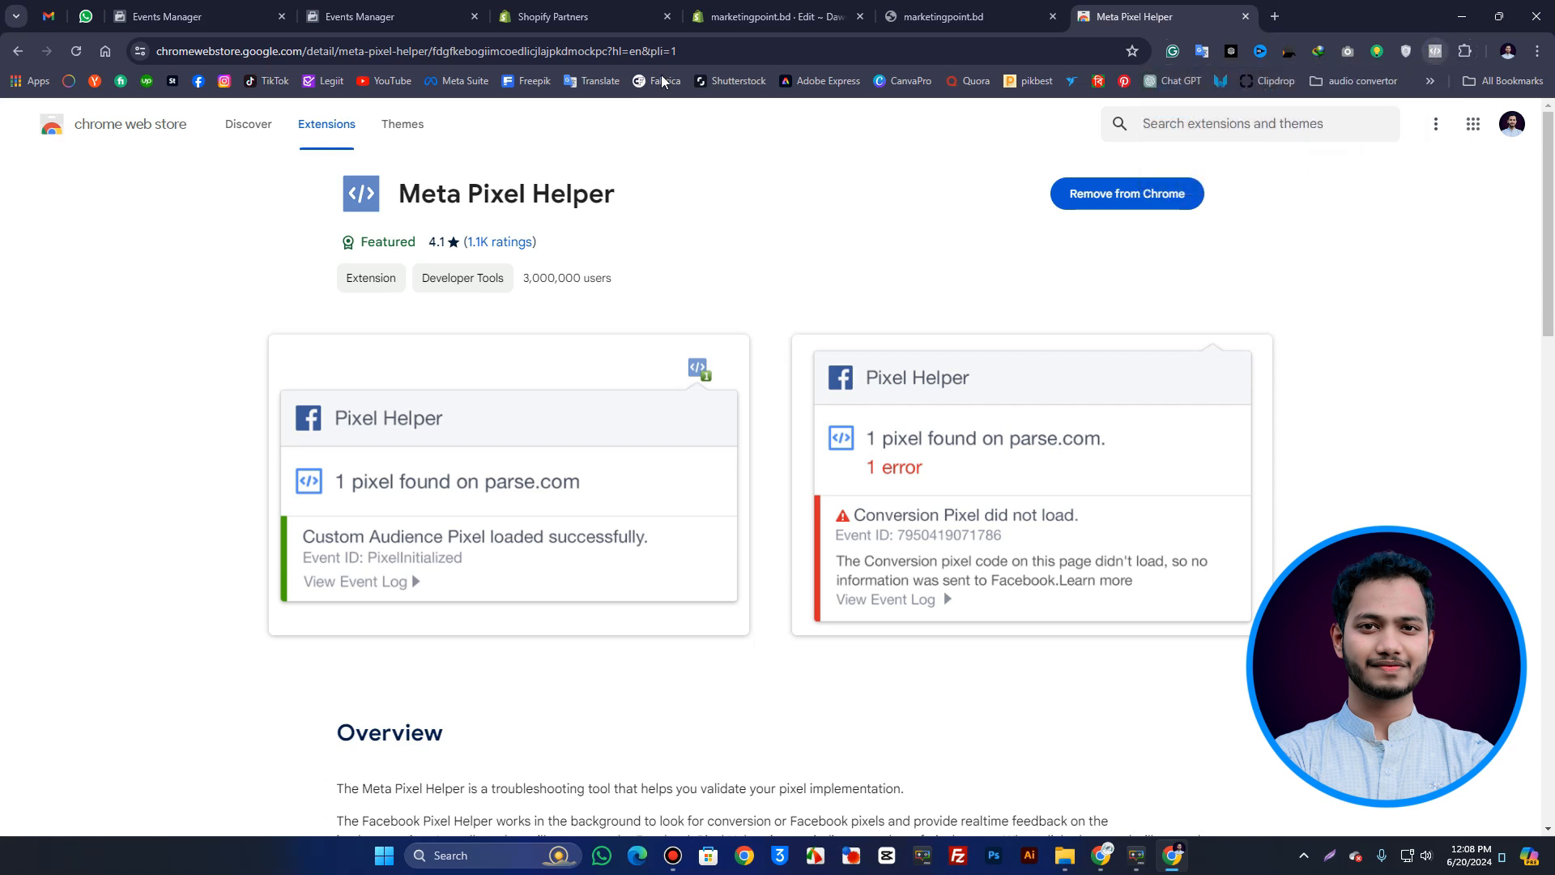
- Reload the marketingpoint.bd storefront and check the installed pixel and its events with Meta Pixel Helper
left_click(769, 11)
left_click(936, 12)
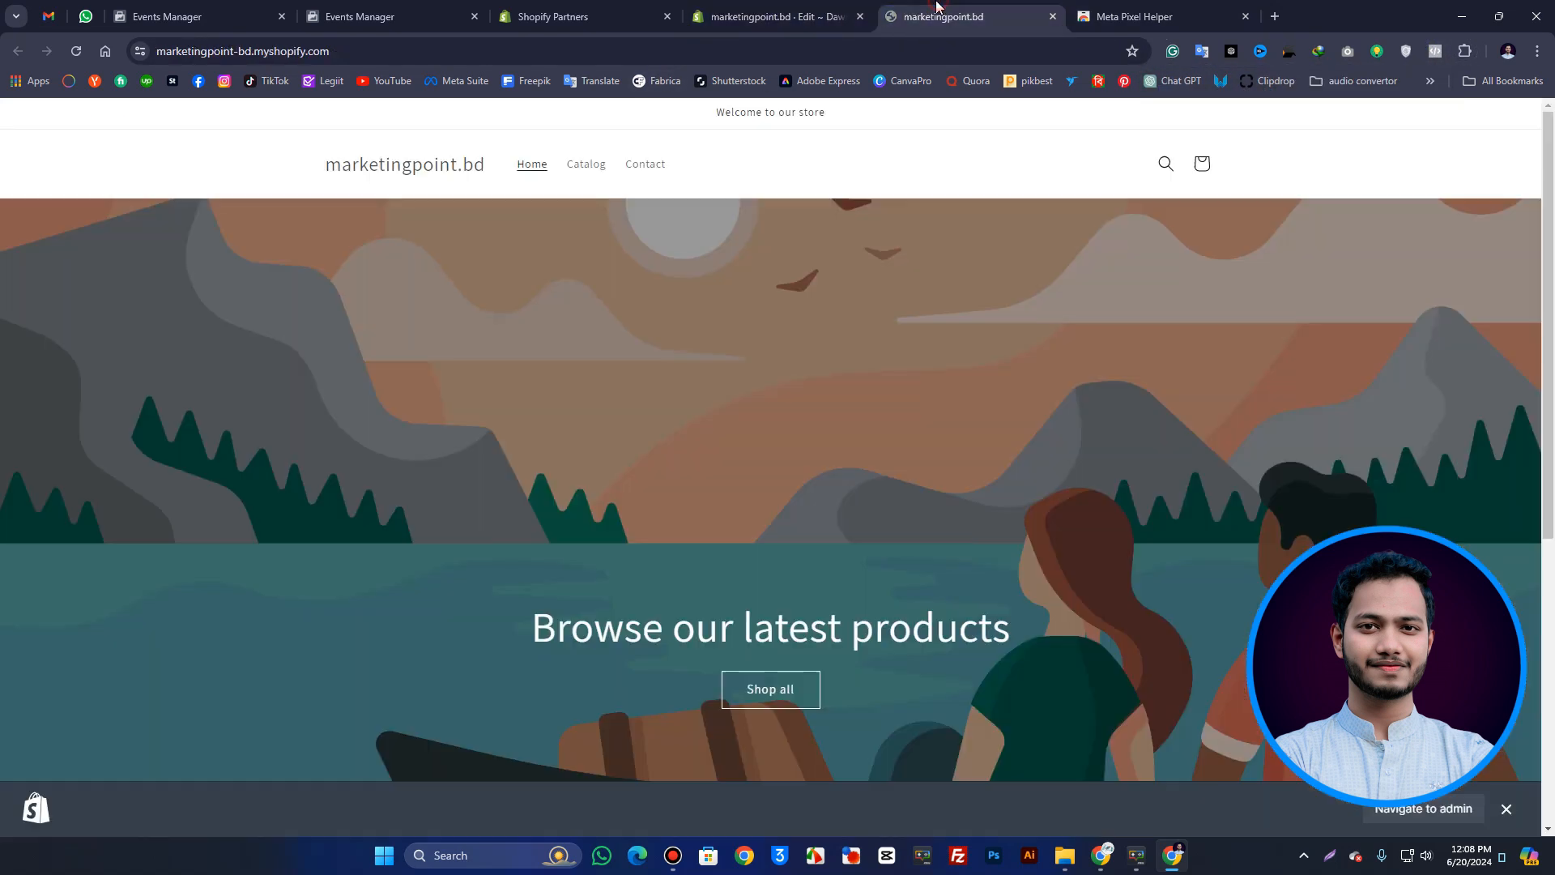
left_click(76, 51)
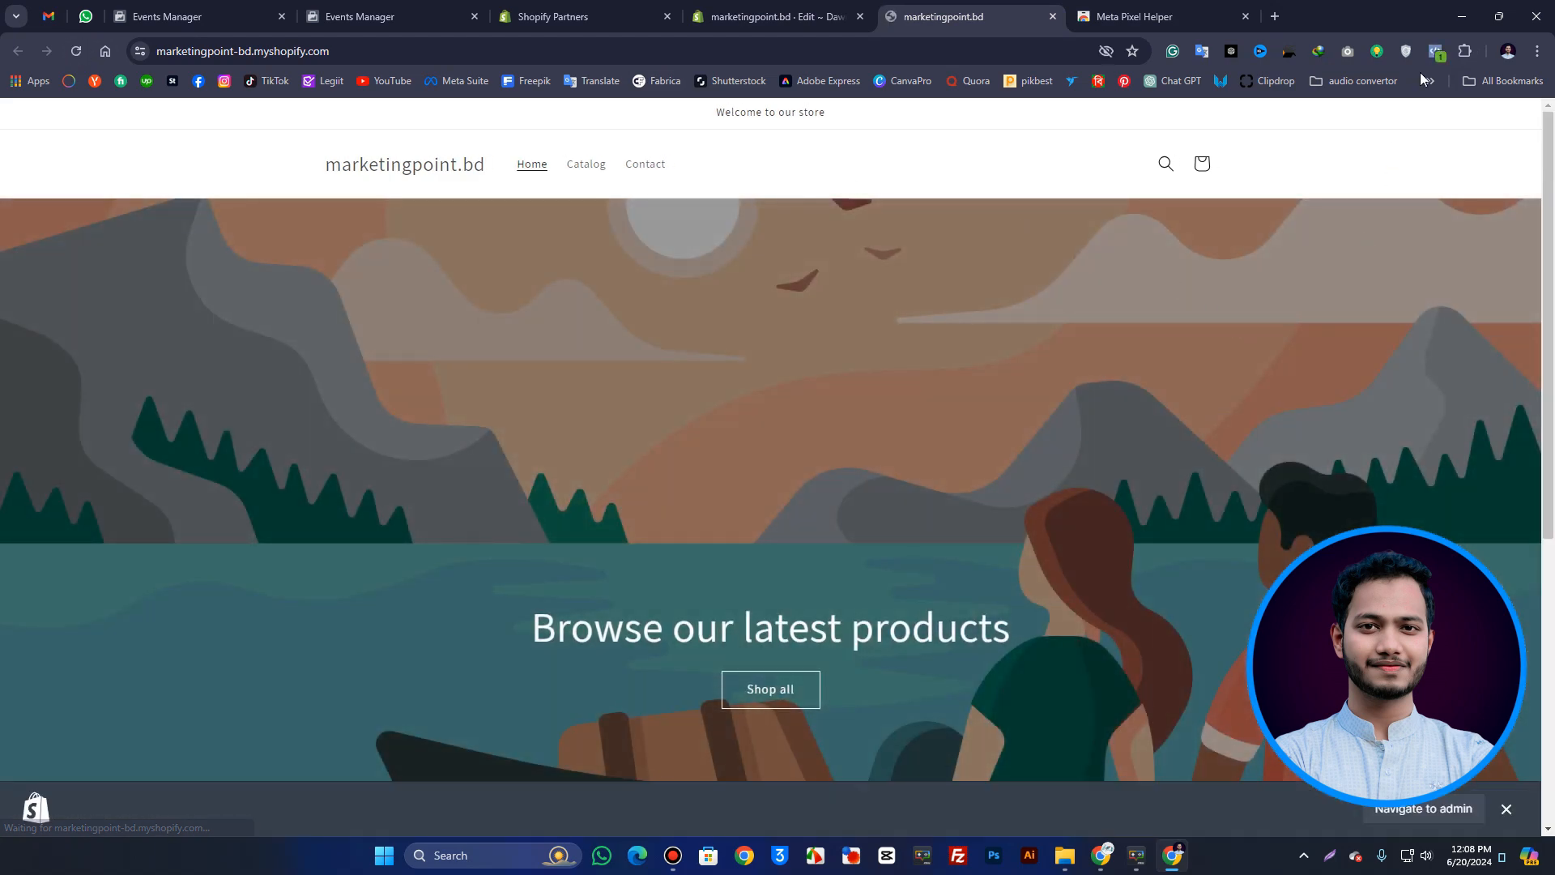
left_click(1435, 51)
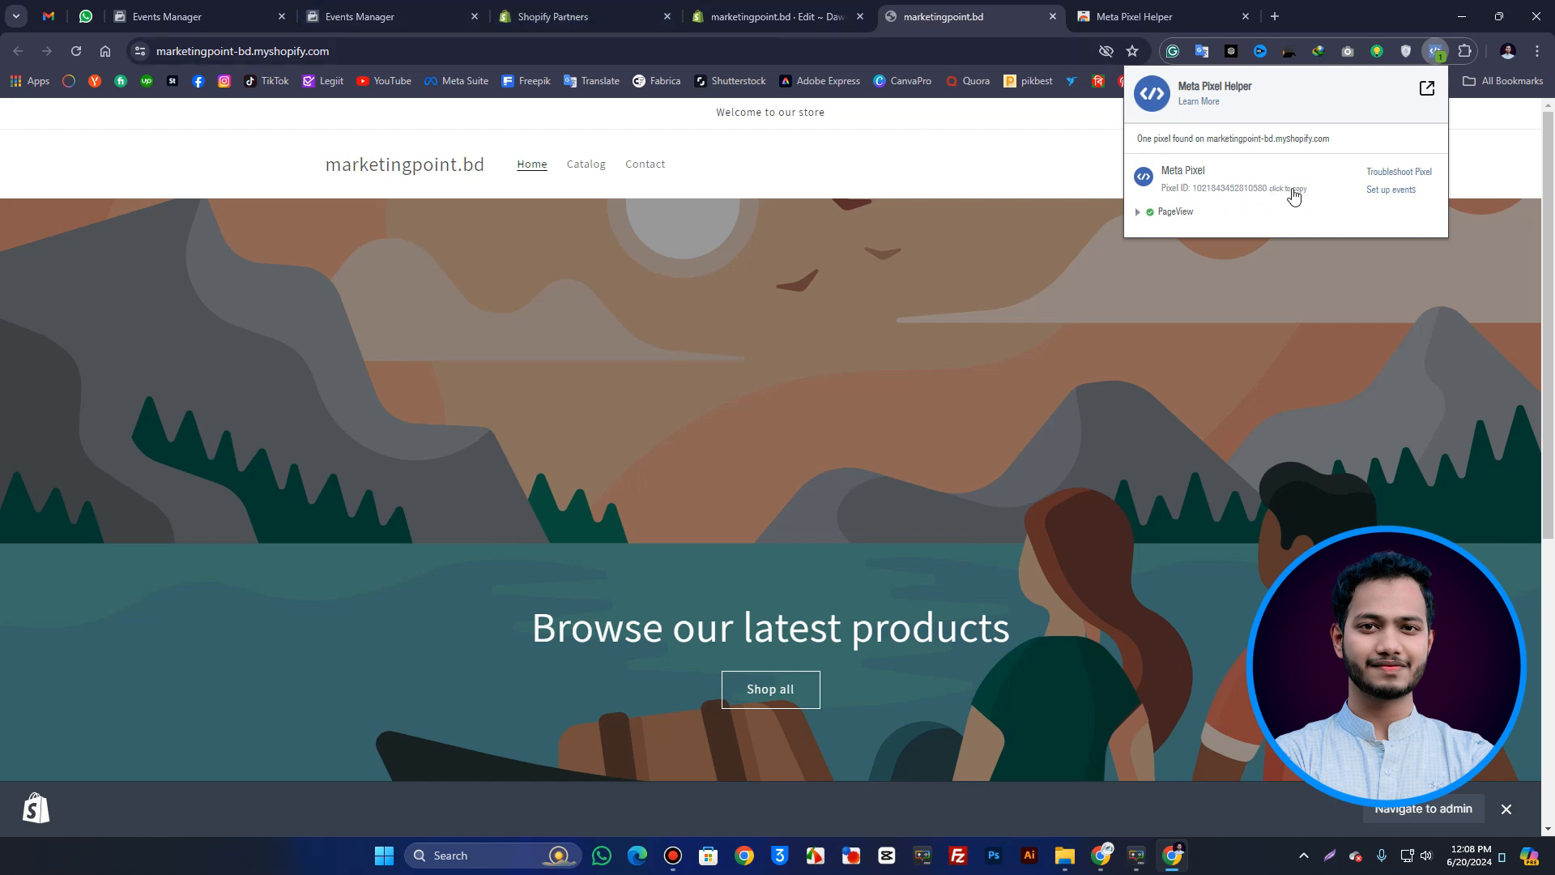
- Finish the Conversions API setup from its instructions page, close the extra blank page and return to the pixel setup
left_click(454, 19)
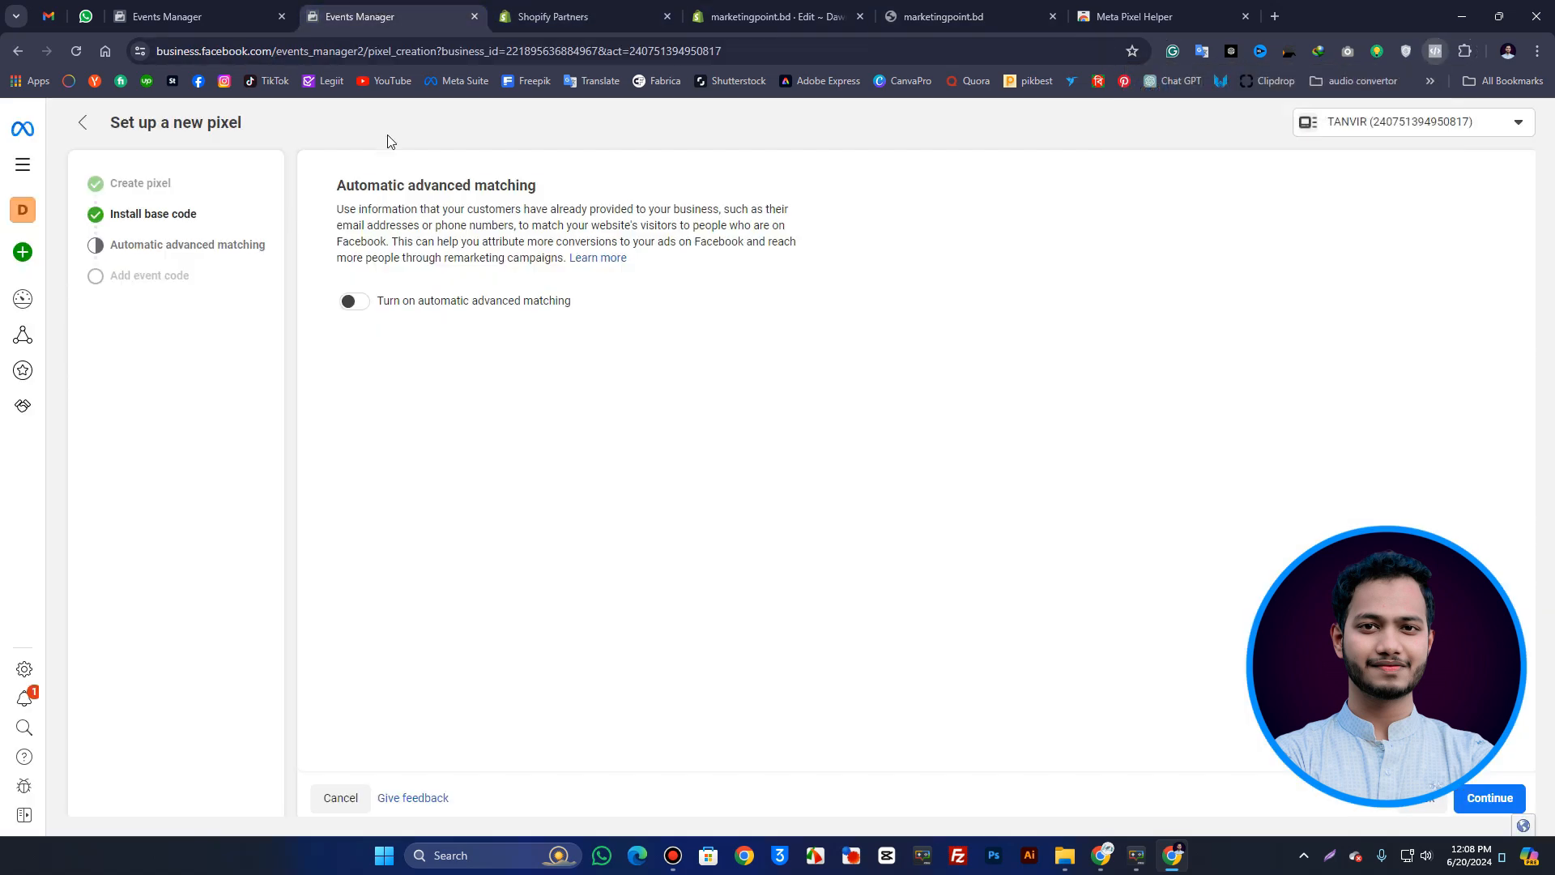
left_click(194, 13)
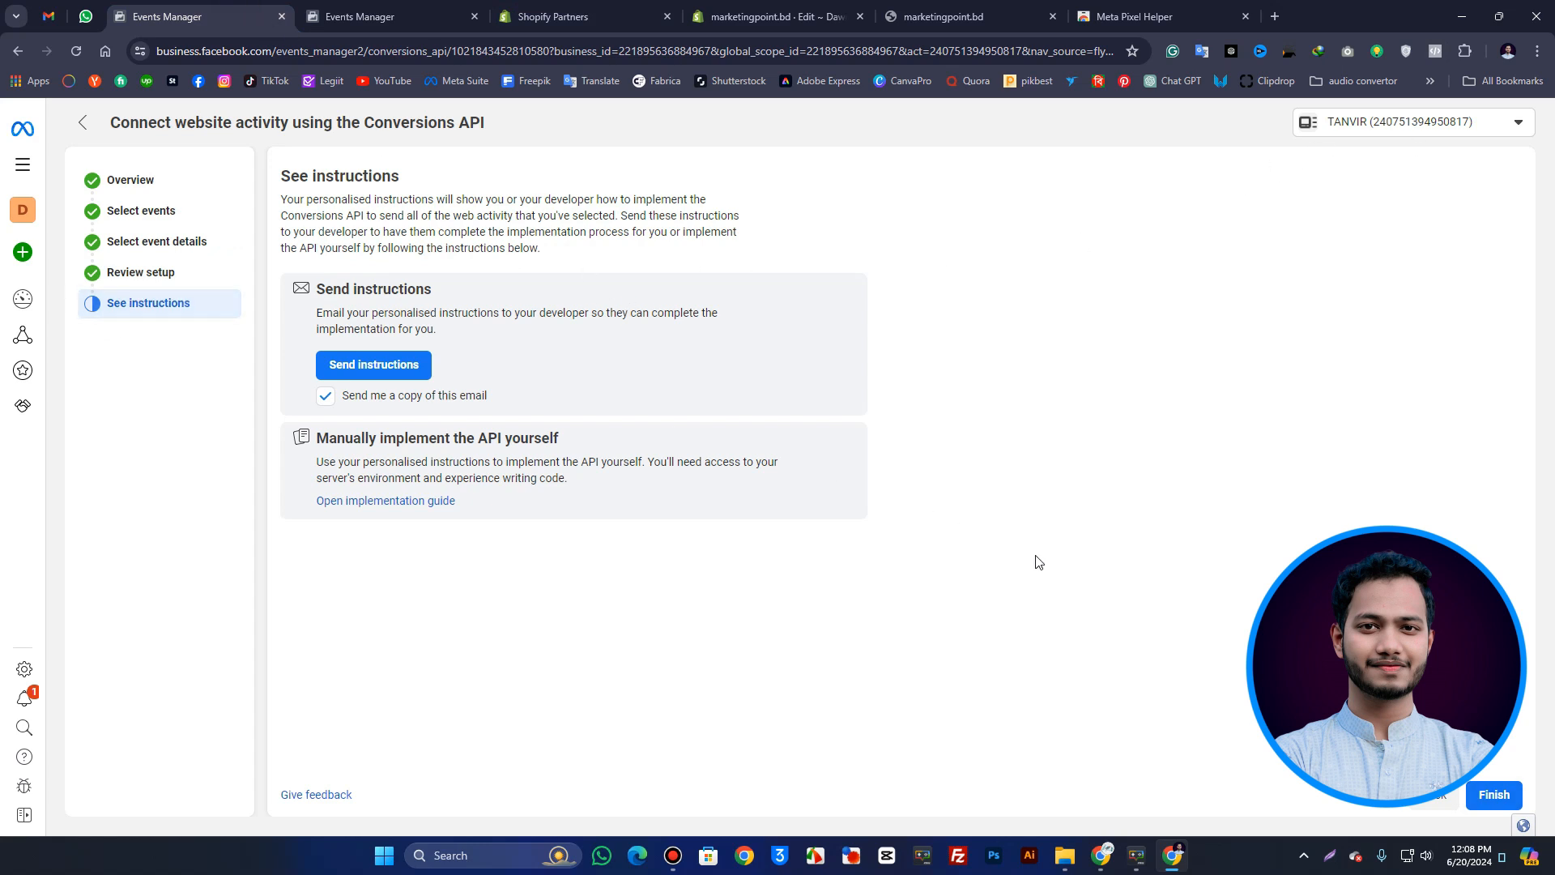
left_click(1497, 800)
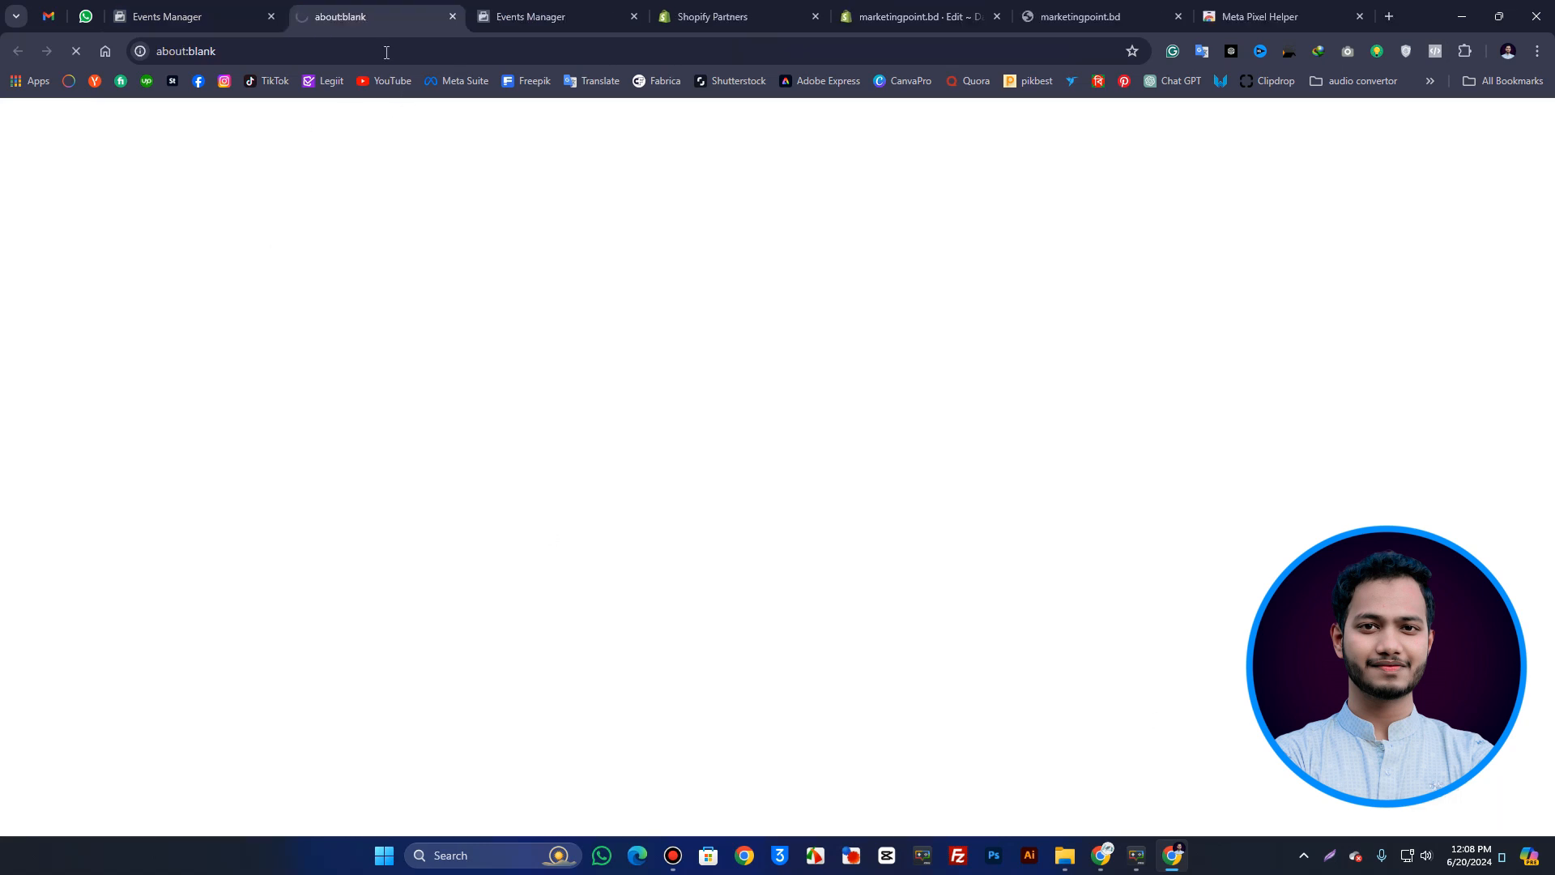
middle_click(379, 4)
left_click(379, 4)
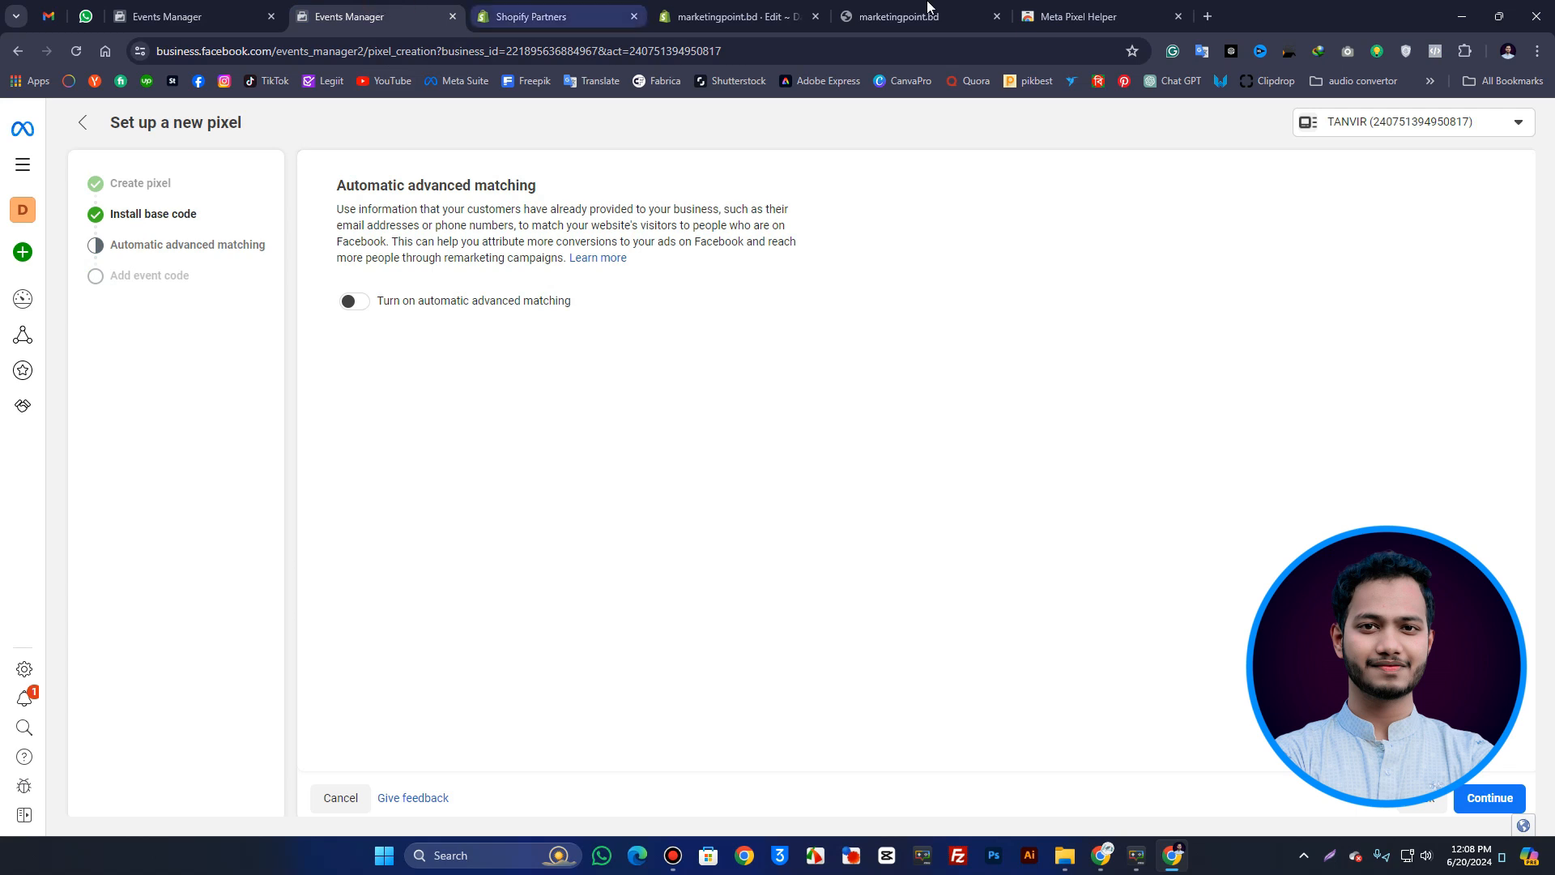
- Close the Meta Pixel Helper store page and copy the storefront's pixel ID from Meta Pixel Helper
left_click(1102, 6)
left_click(1030, 7)
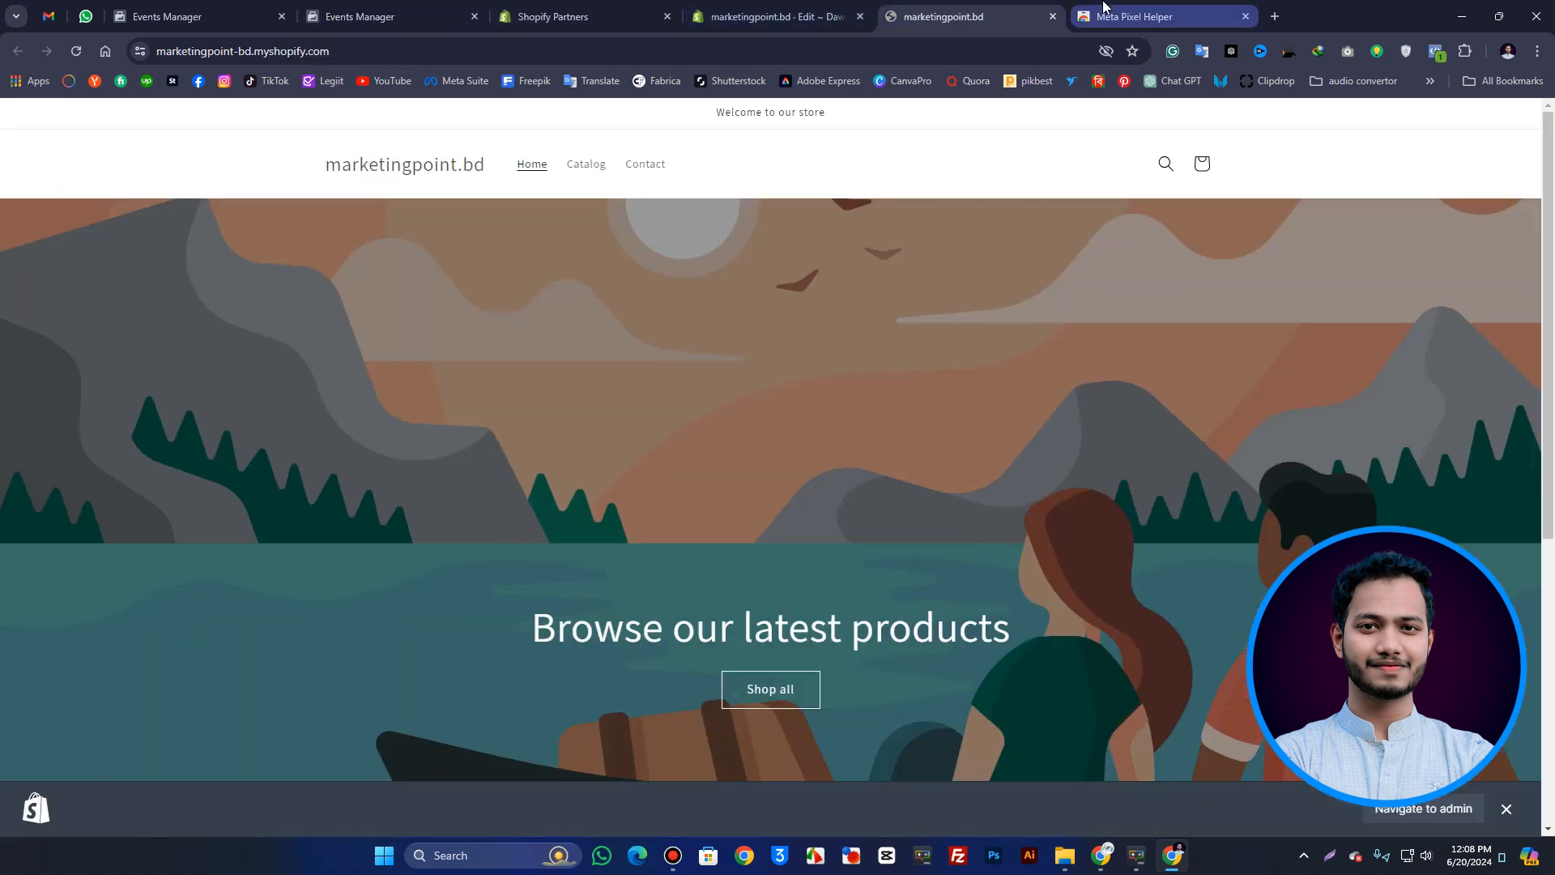
middle_click(1102, 7)
left_click(1435, 51)
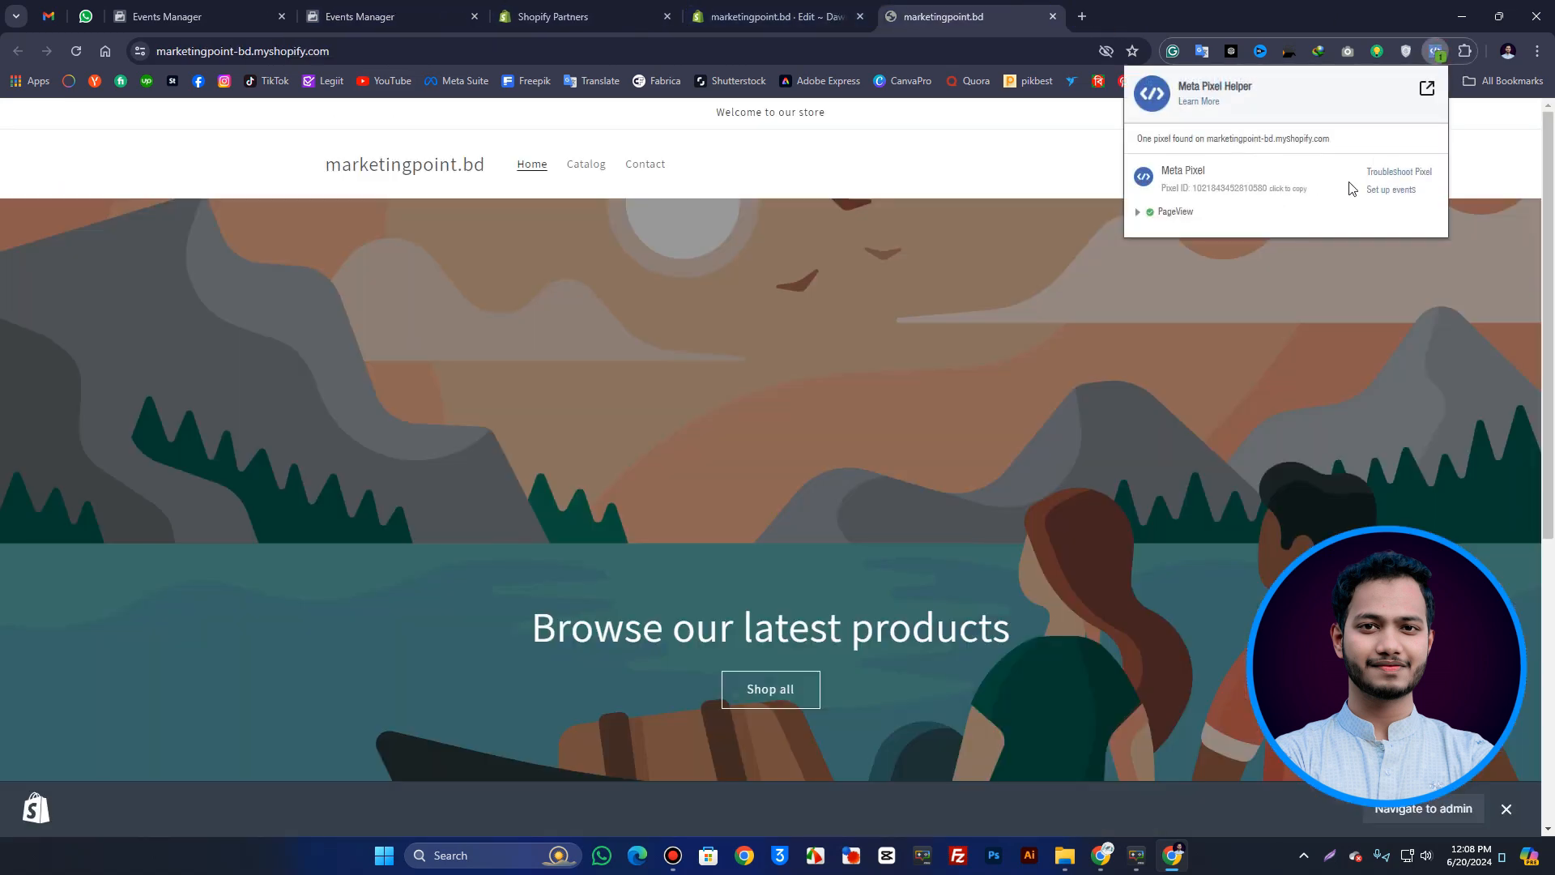
left_click(1266, 196)
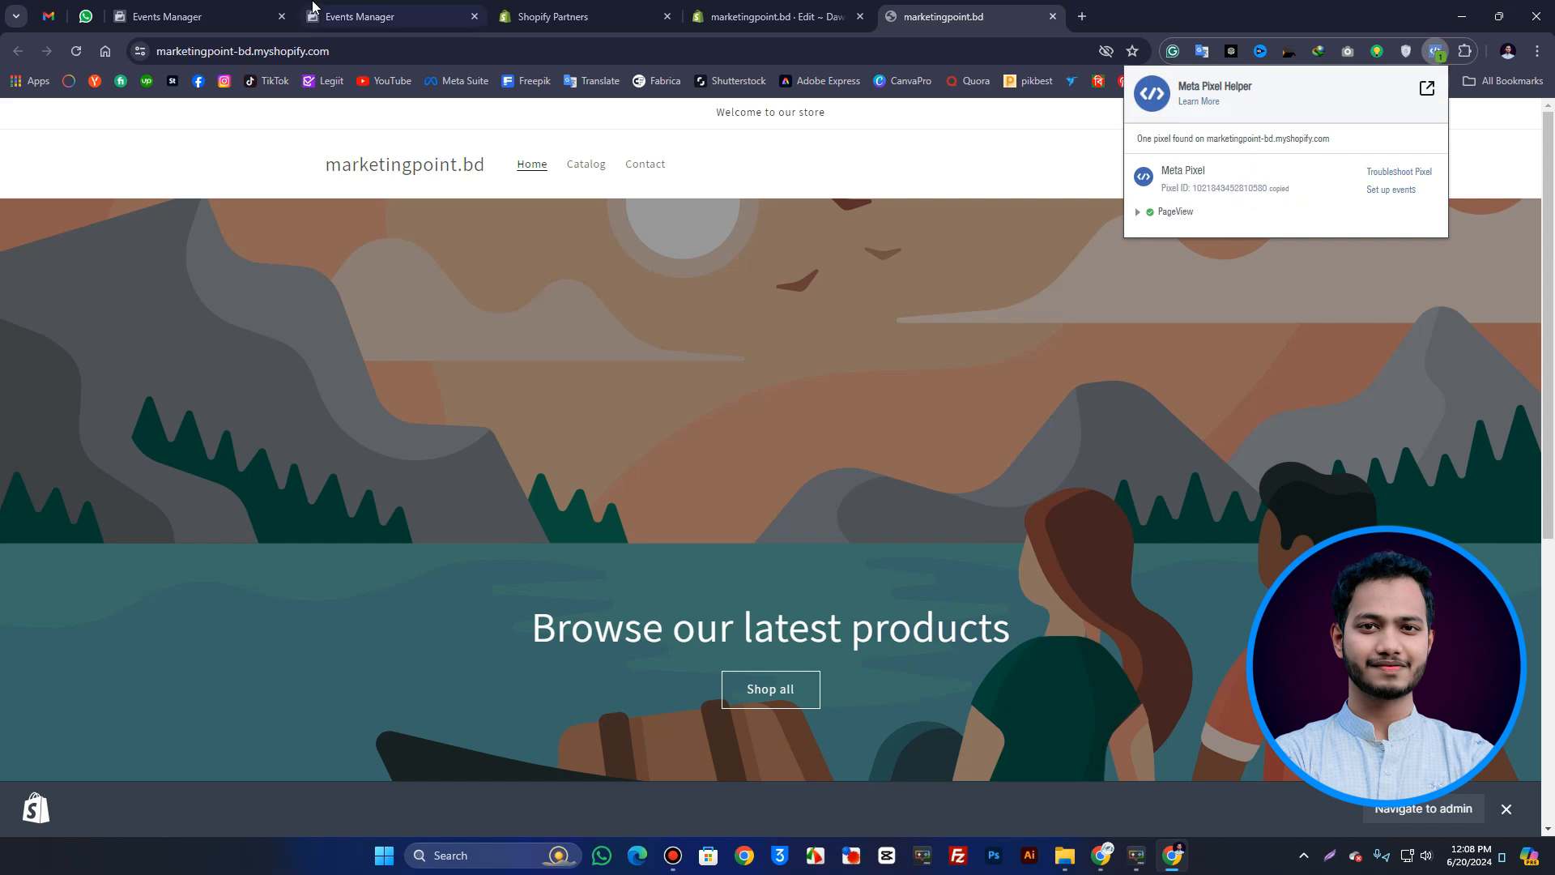
- Revisit the base code step of the pixel setup and continue past automatic advanced matching, leaving it off
left_click(380, 17)
left_click_drag(171, 215, 177, 215)
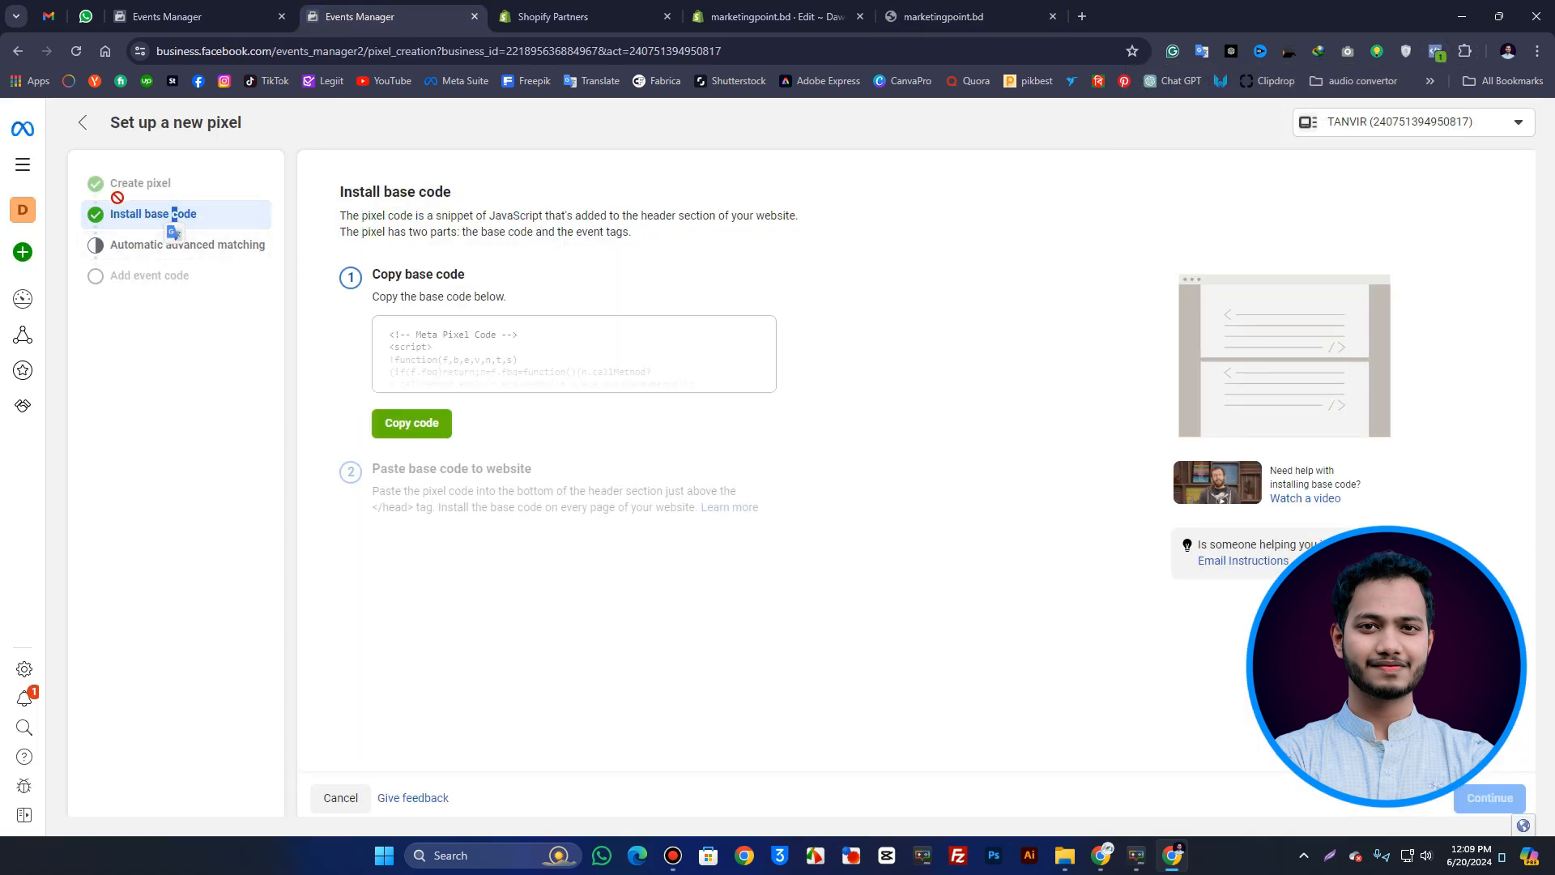
left_click(110, 245)
left_click(1490, 798)
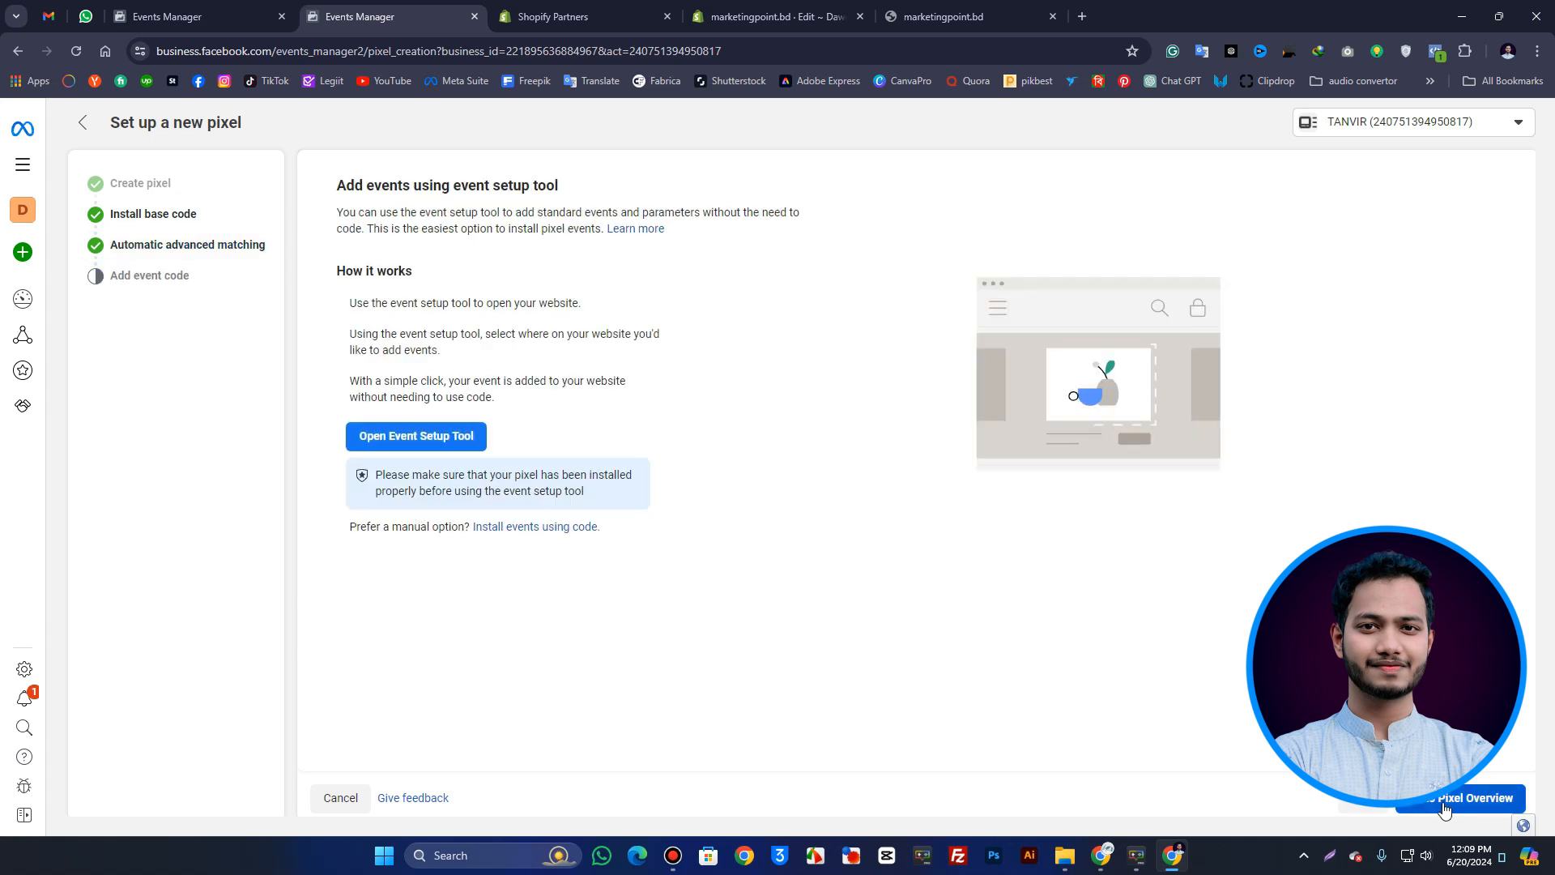
- Finish the pixel setup to reach the dataset overview, and check the storefront's pixel with Meta Pixel Helper
left_click(1445, 802)
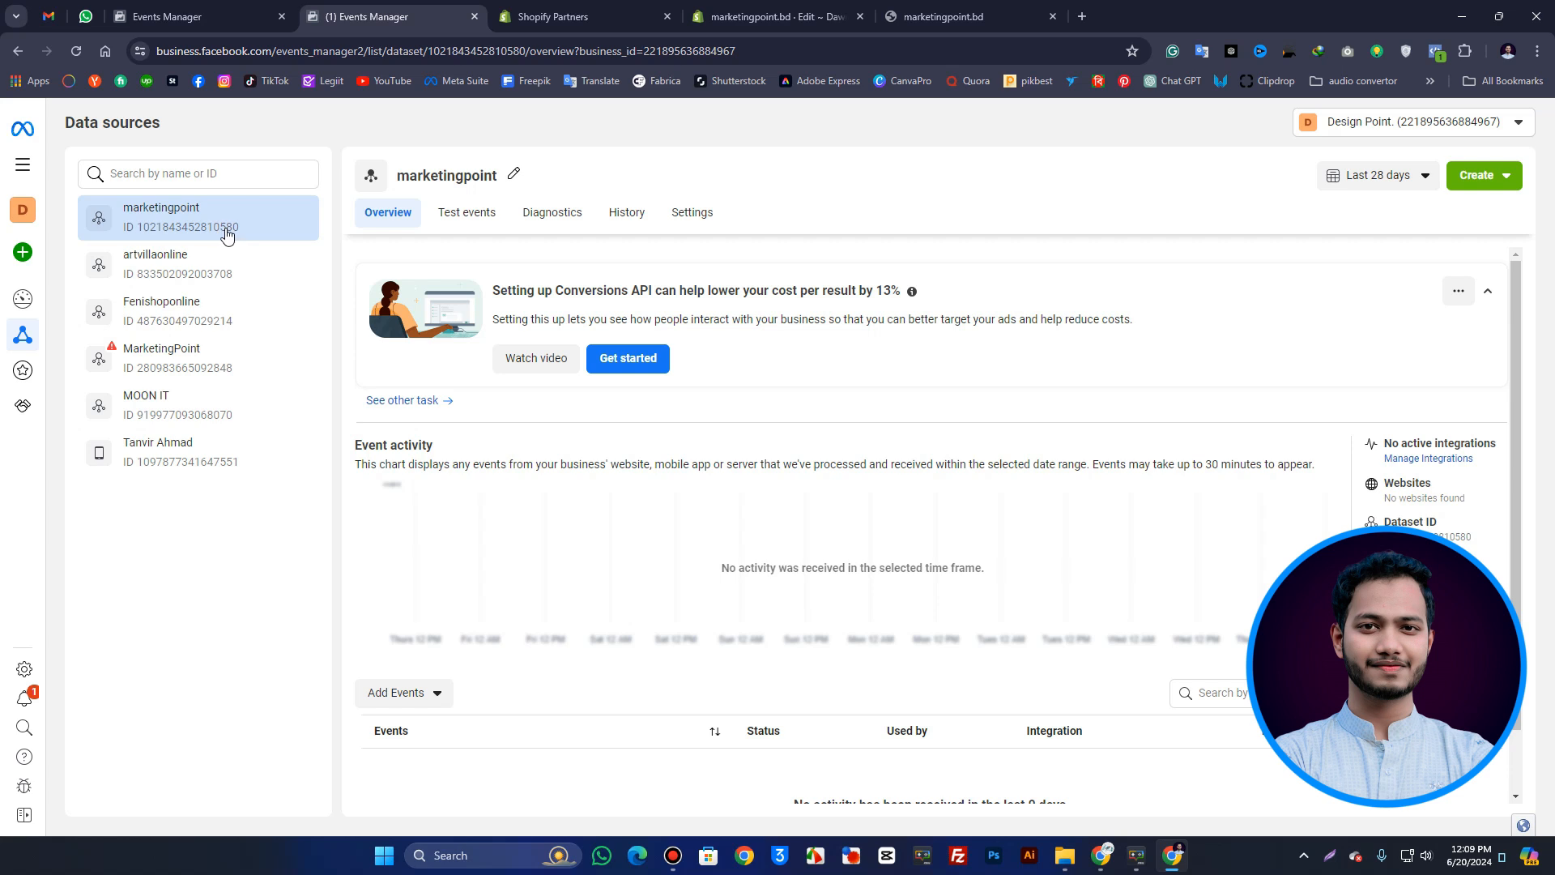
left_click(901, 6)
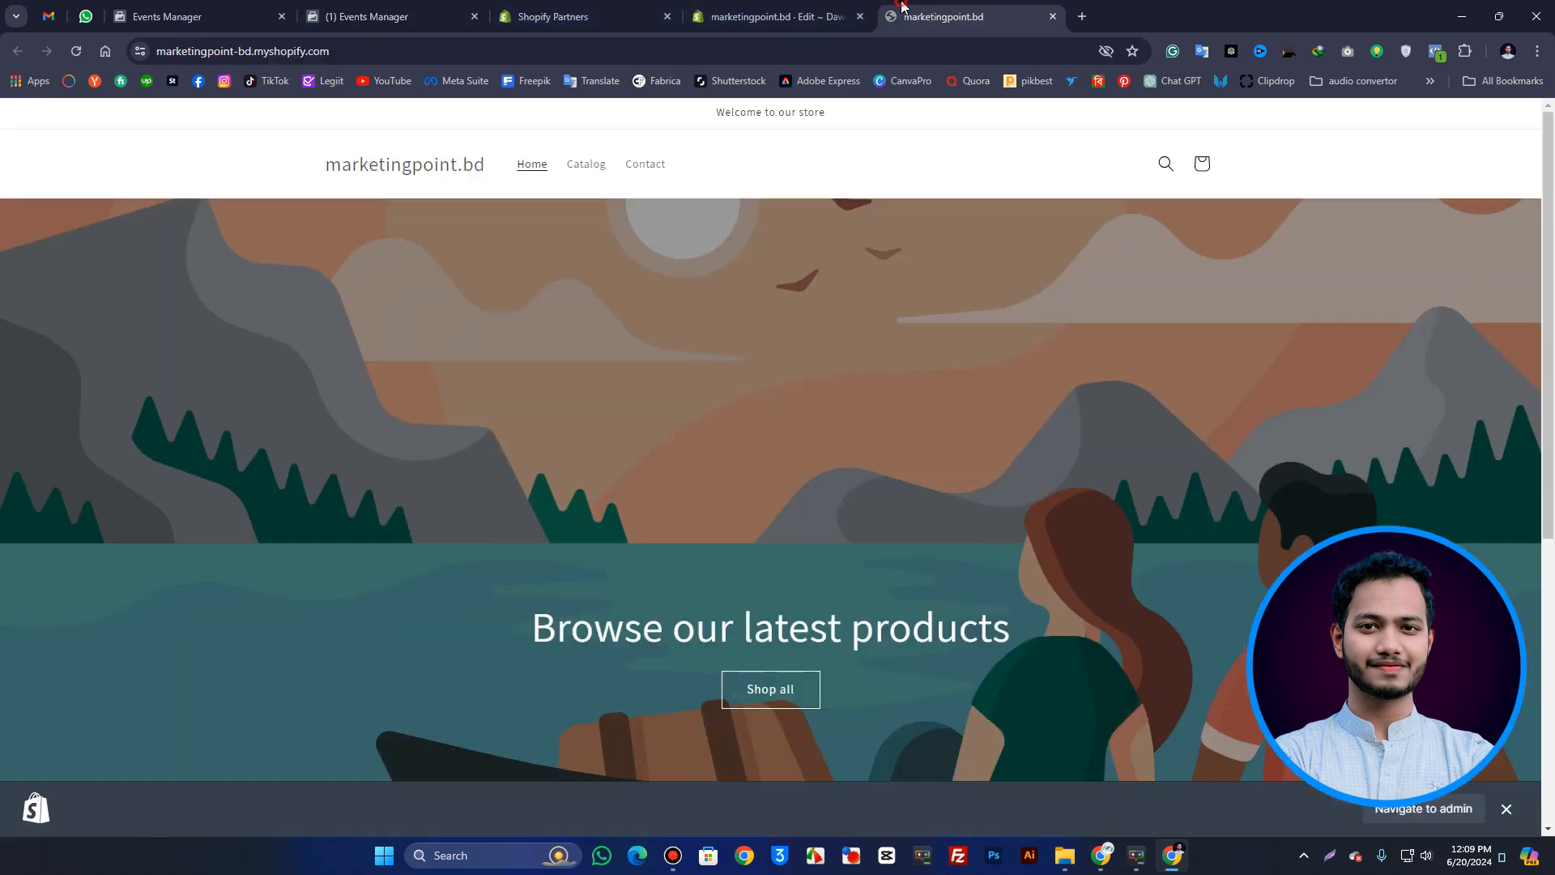
left_click(1435, 51)
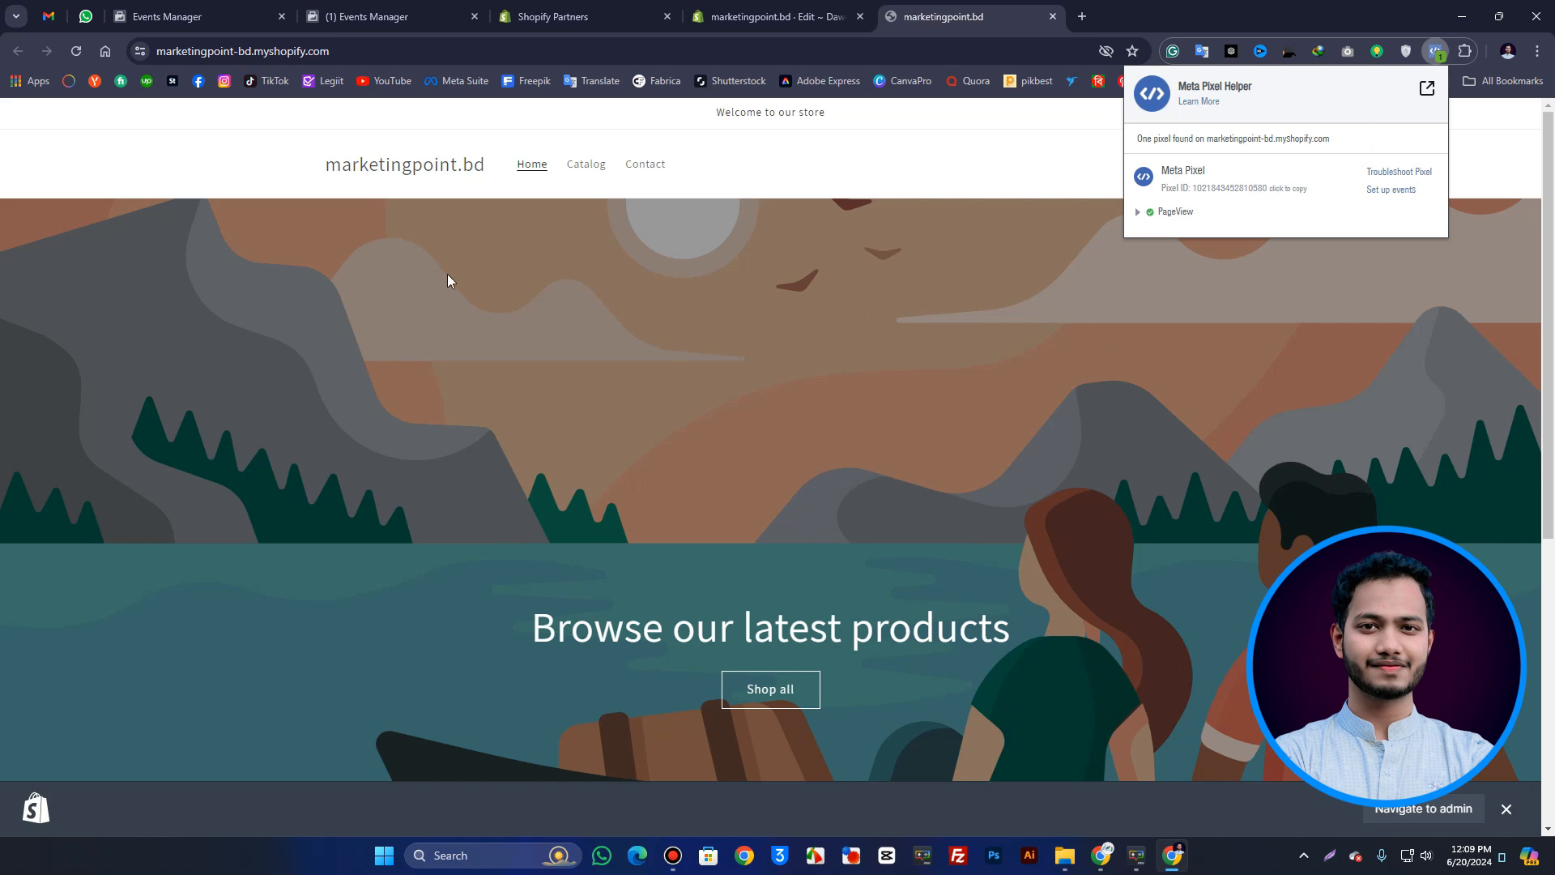
- Close Meta Pixel Helper, look over the storefront home page and dismiss its Shopify admin bar
left_click(361, 215)
scroll(472, 441, "down", 6)
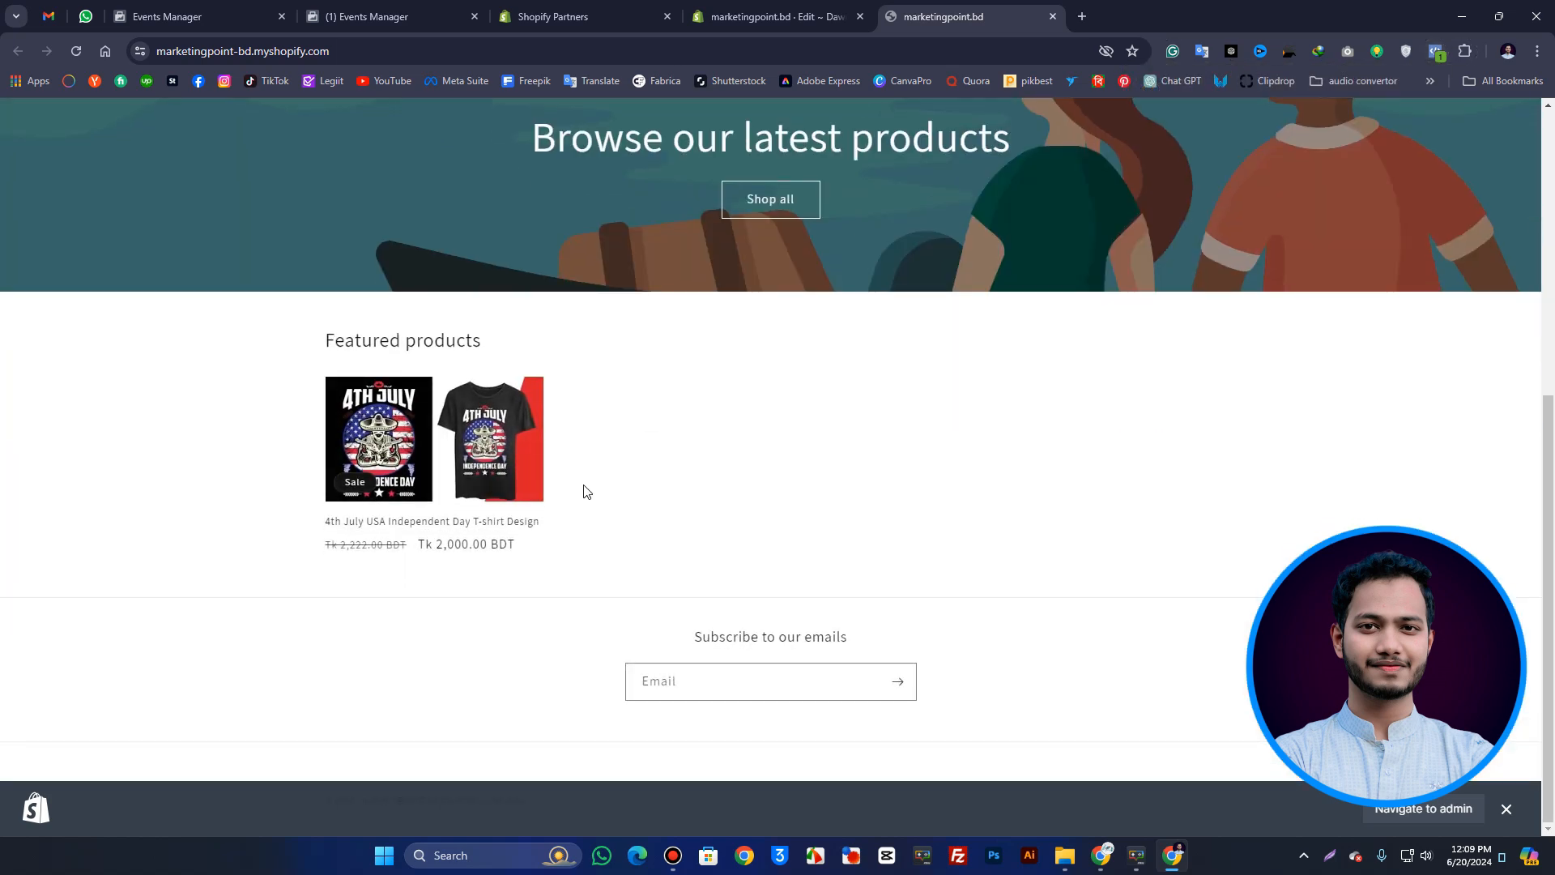
scroll(402, 390, "up", 6)
scroll(455, 387, "down", 1)
scroll(548, 378, "up", 1)
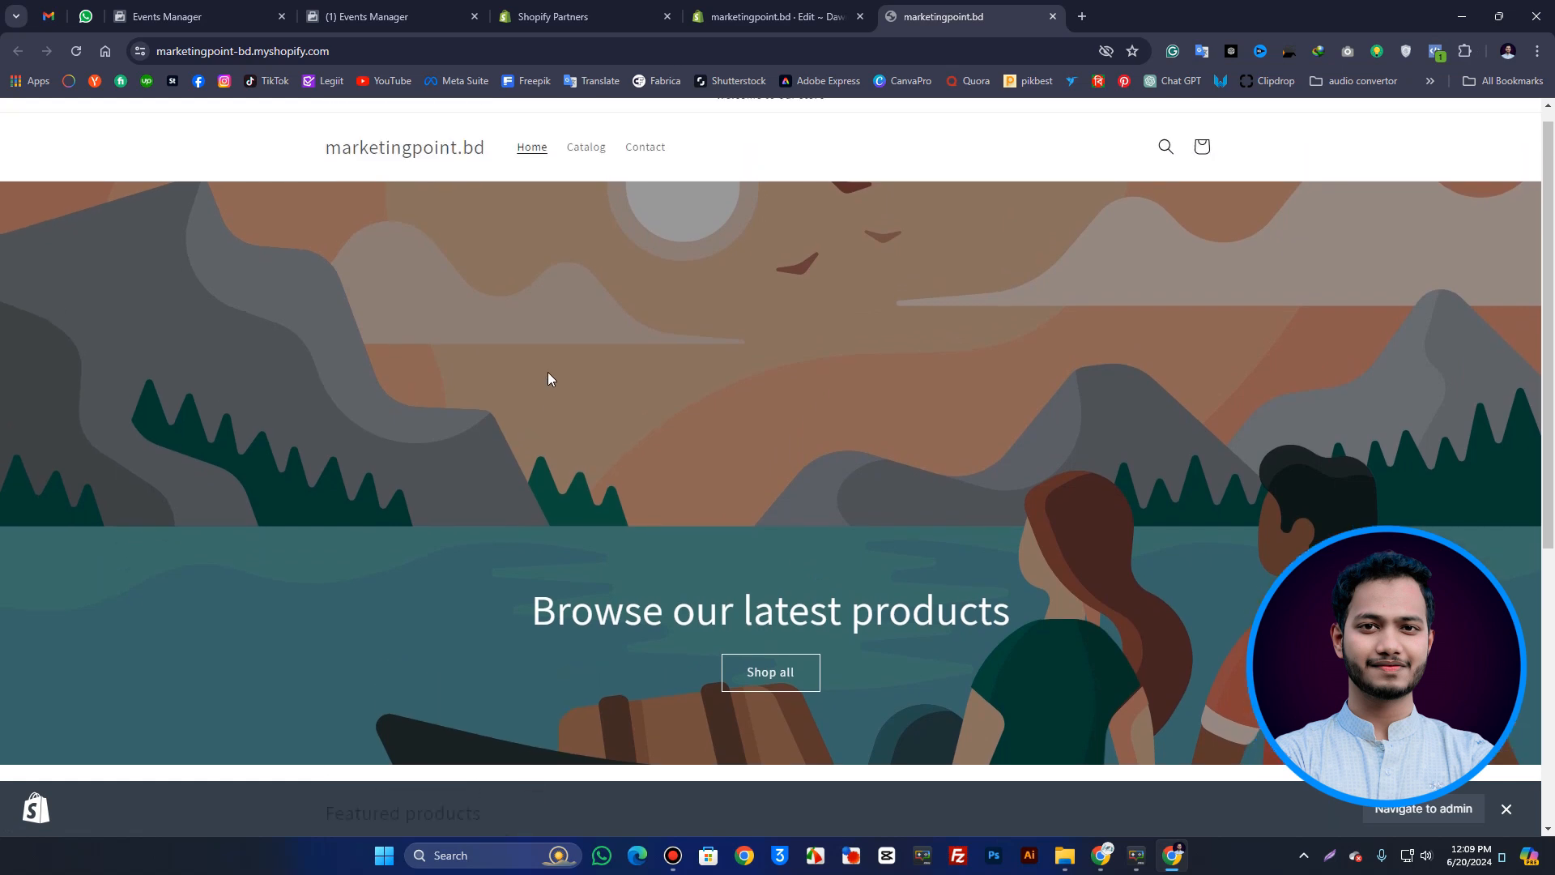
scroll(548, 378, "down", 1)
scroll(563, 372, "up", 1)
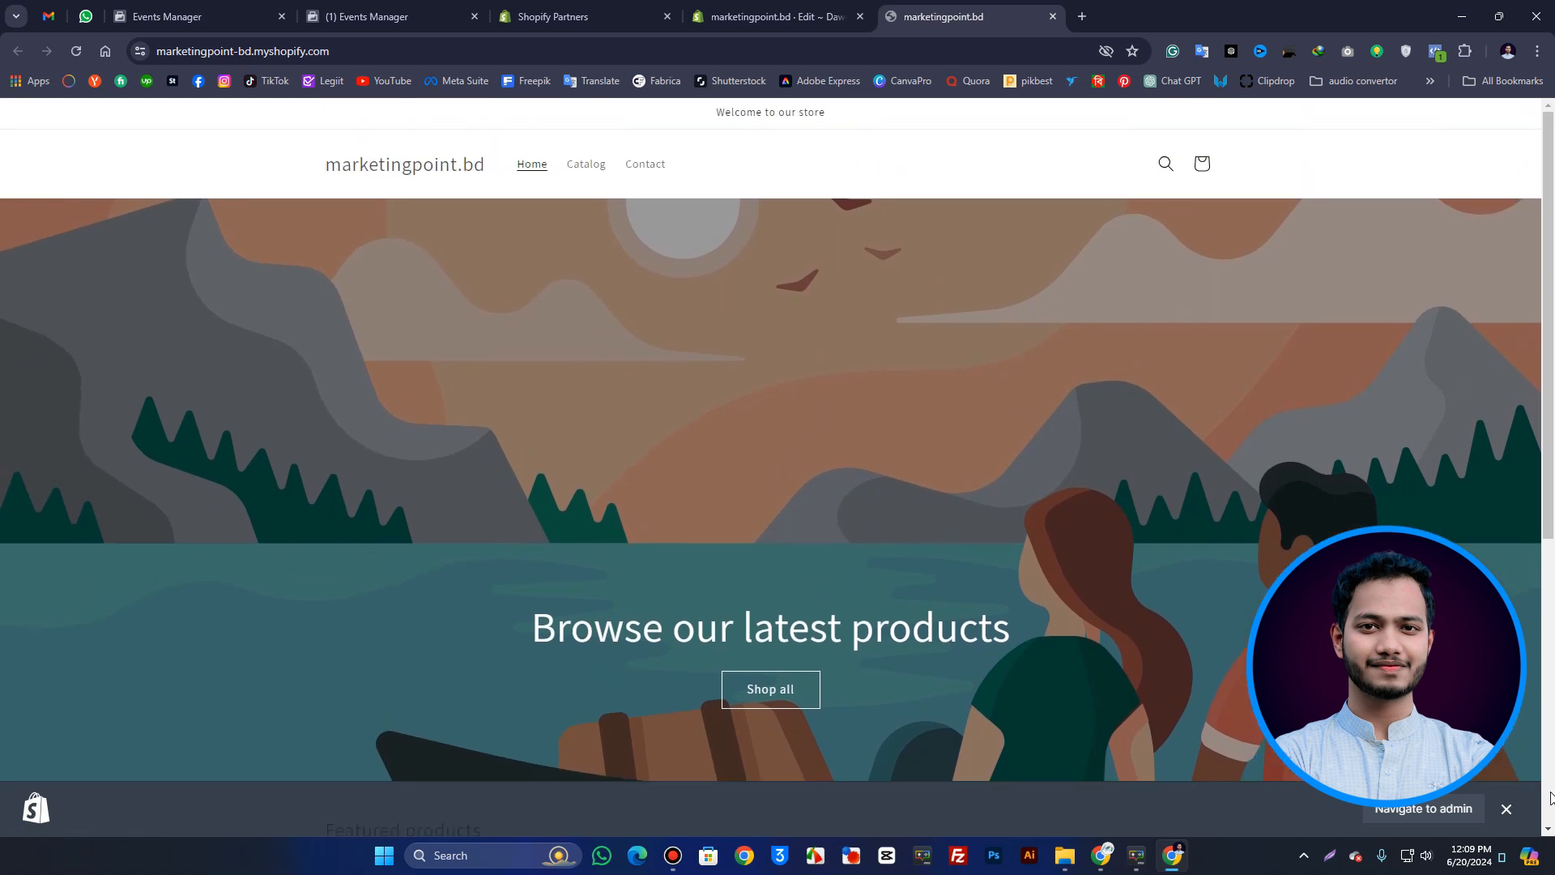
left_click(1506, 808)
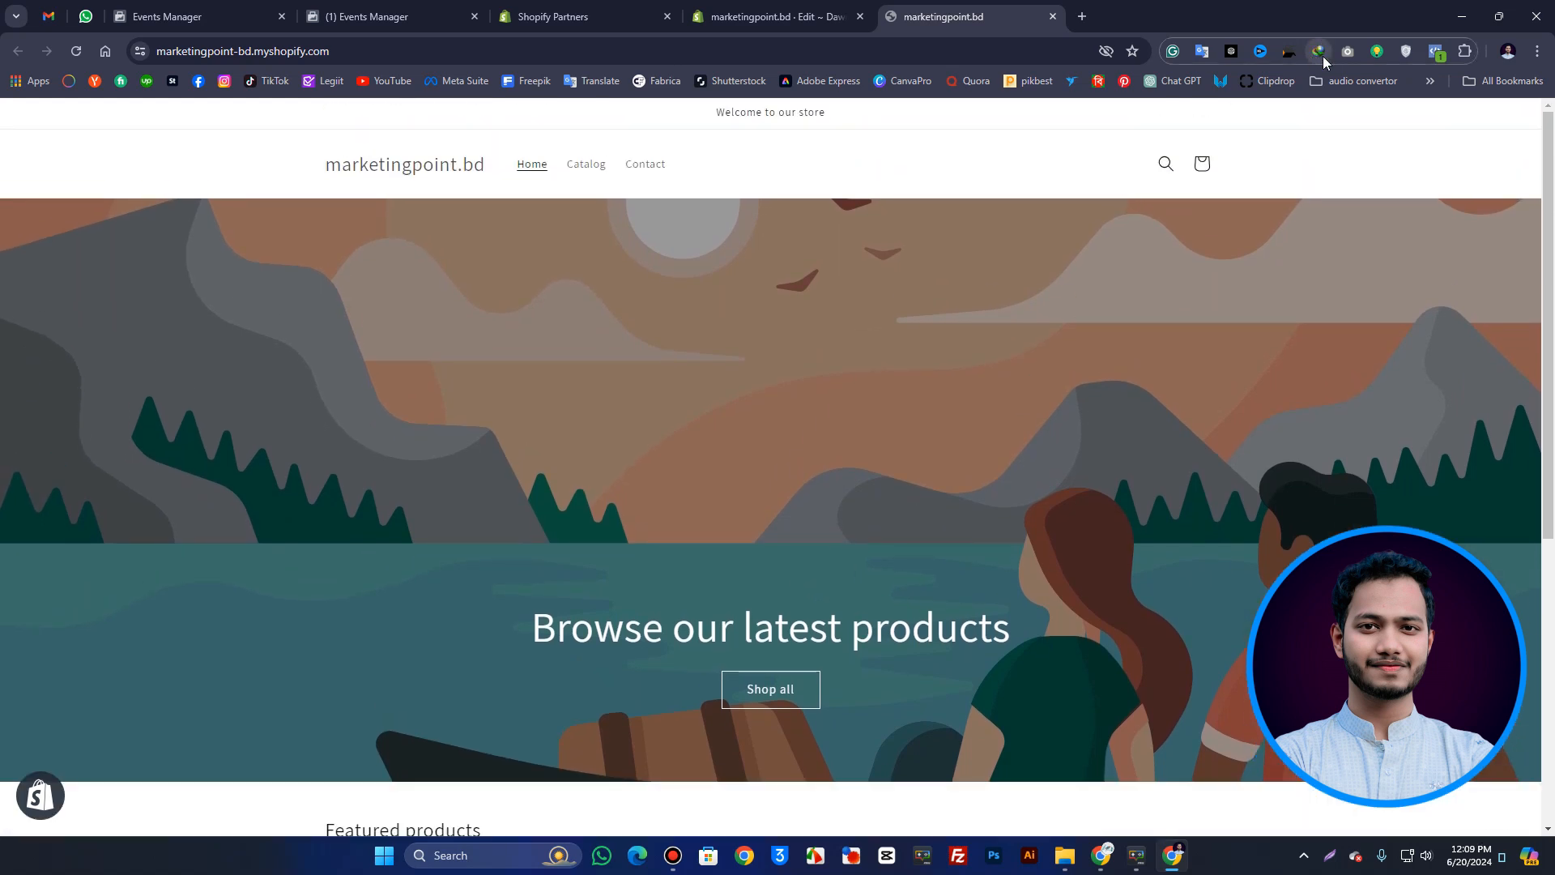
- Add the featured 4th July USA Independent Day T-shirt Design to the cart and proceed to checkout
scroll(1142, 318, "down", 4)
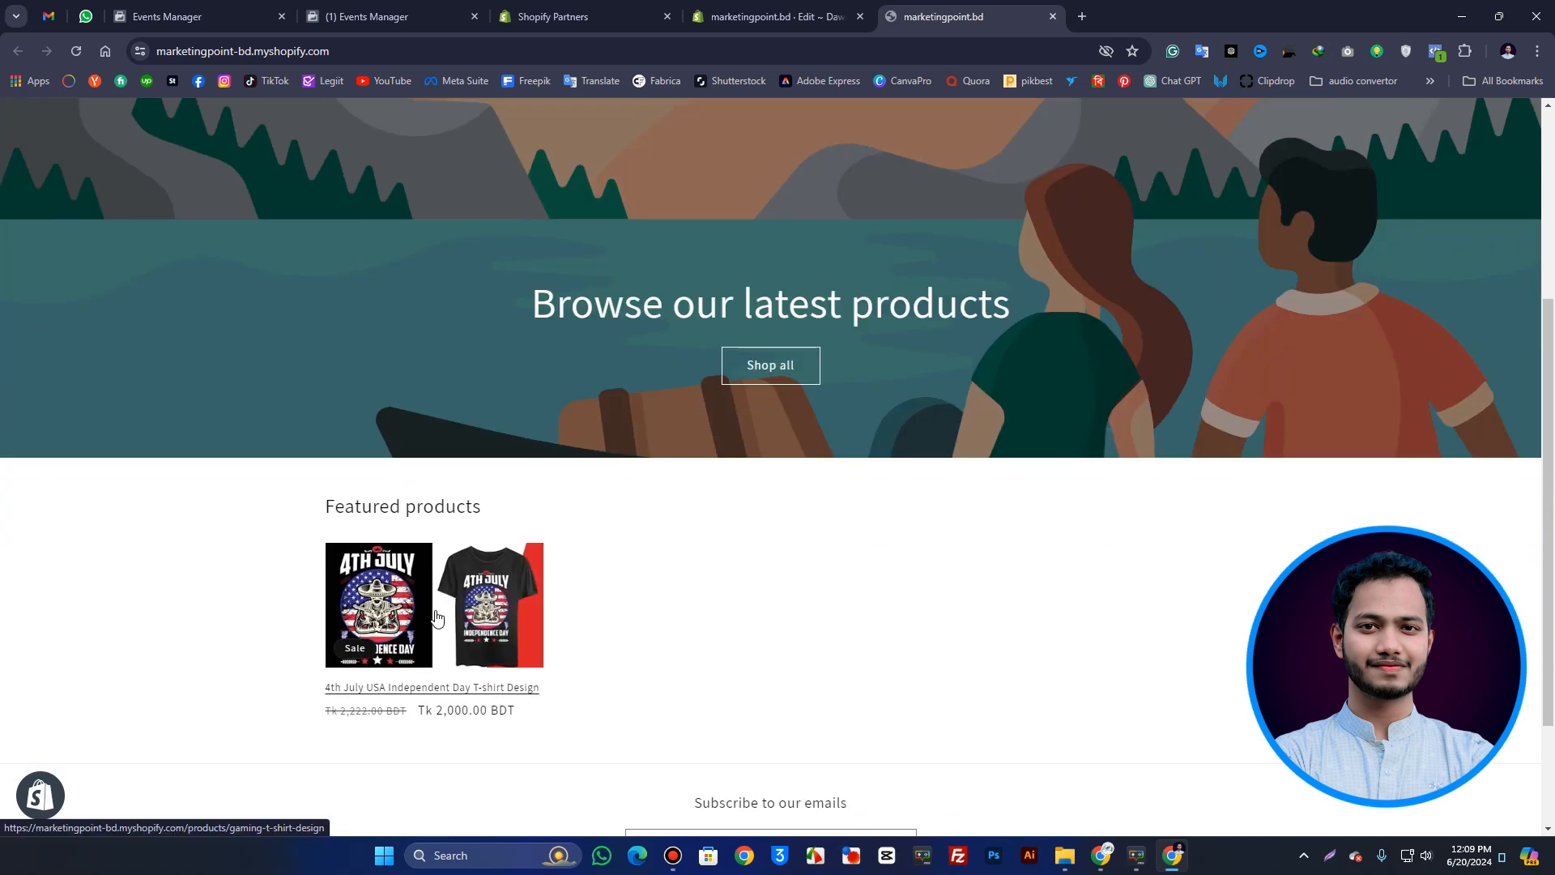
left_click(437, 617)
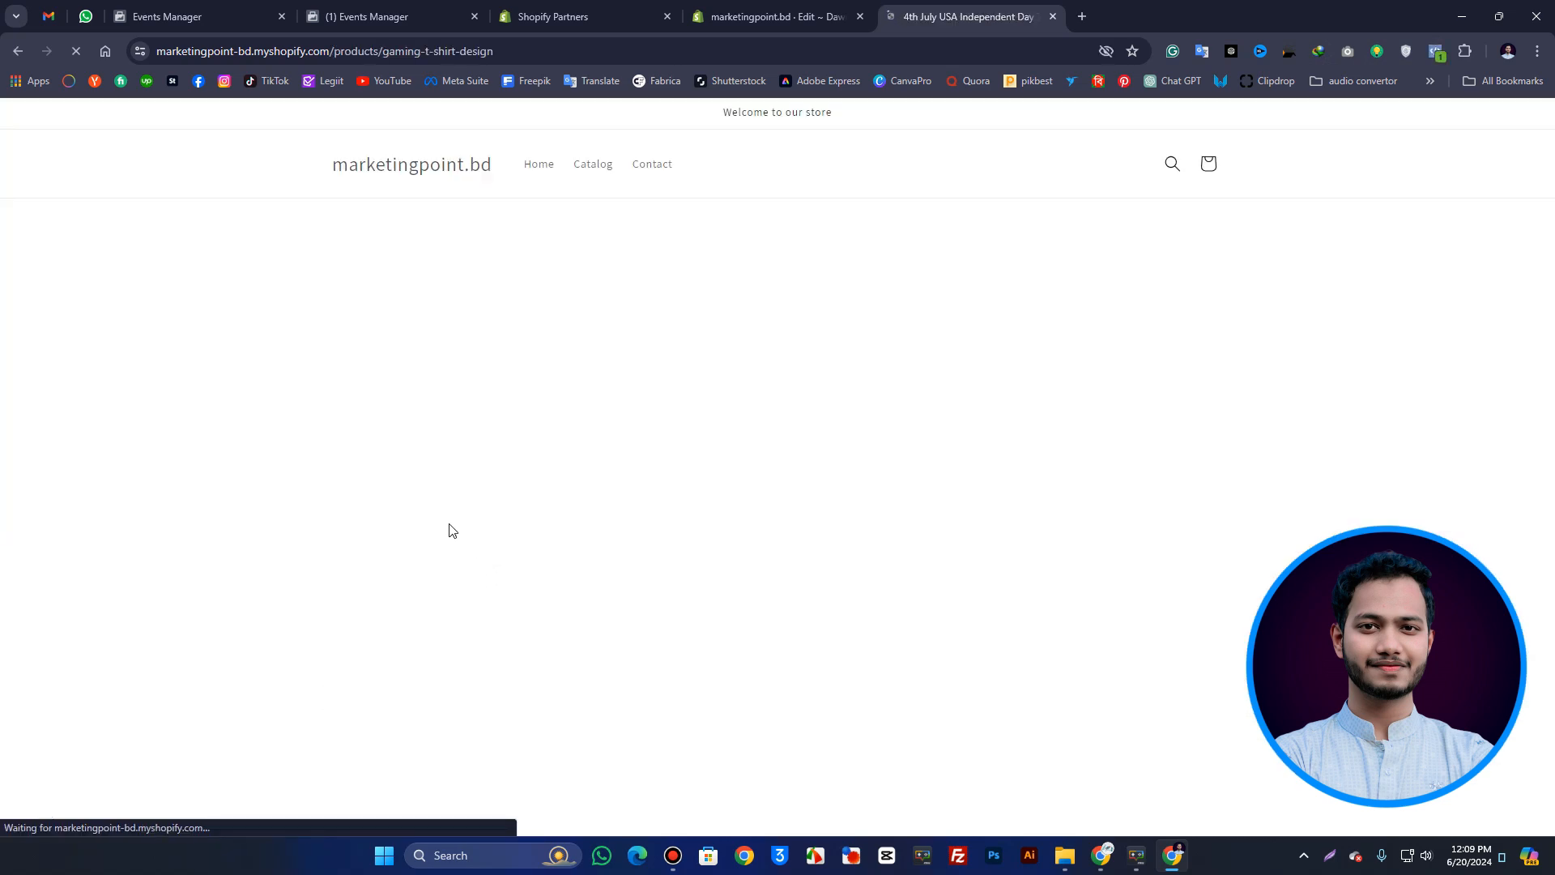
left_click(1111, 511)
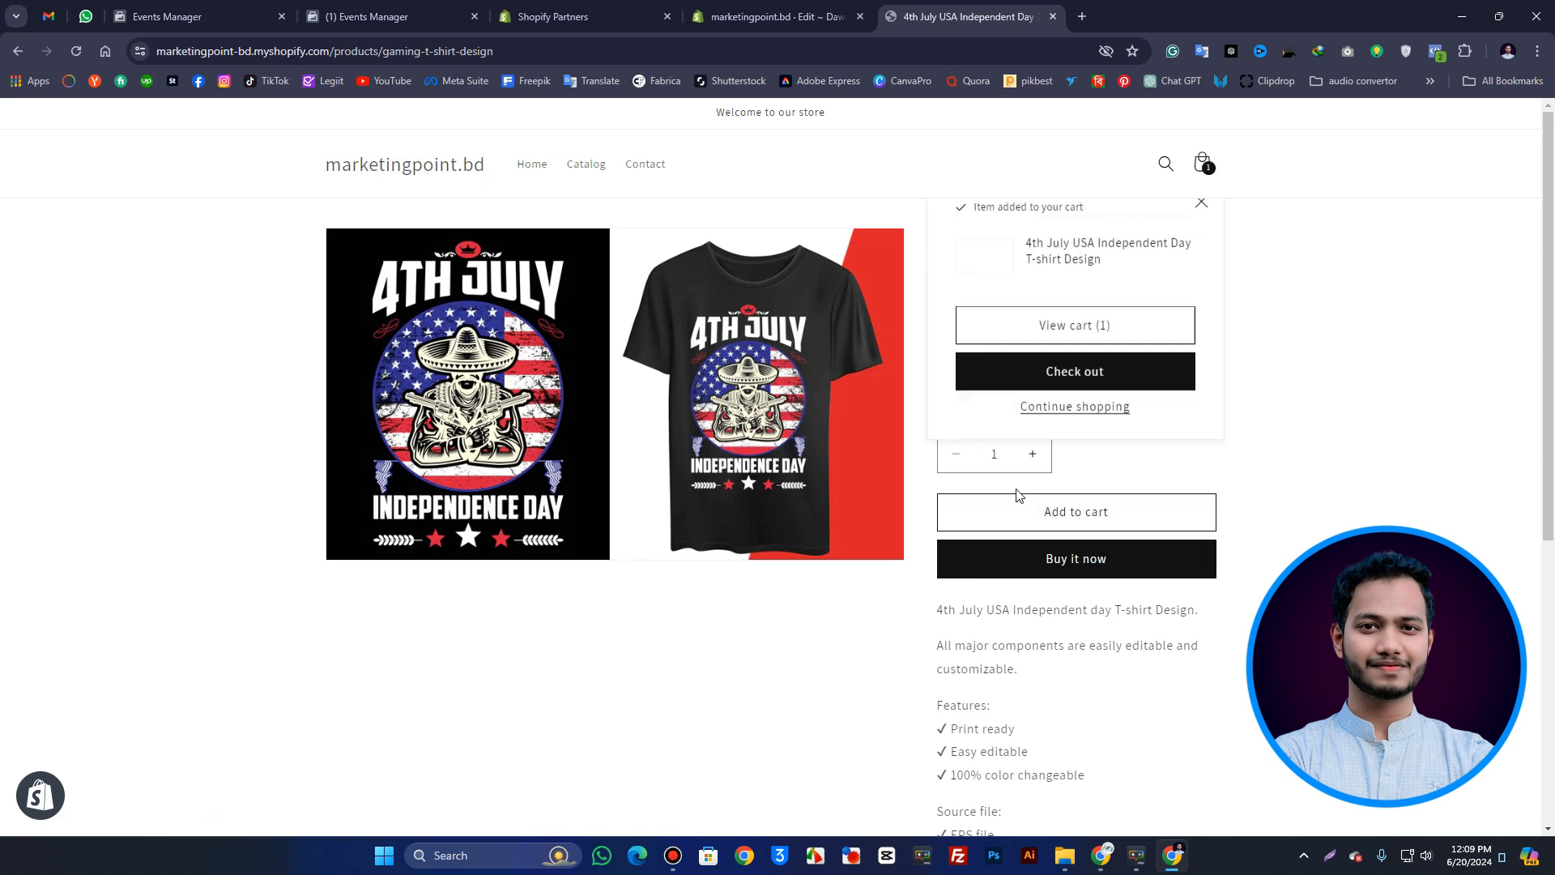
left_click(1089, 397)
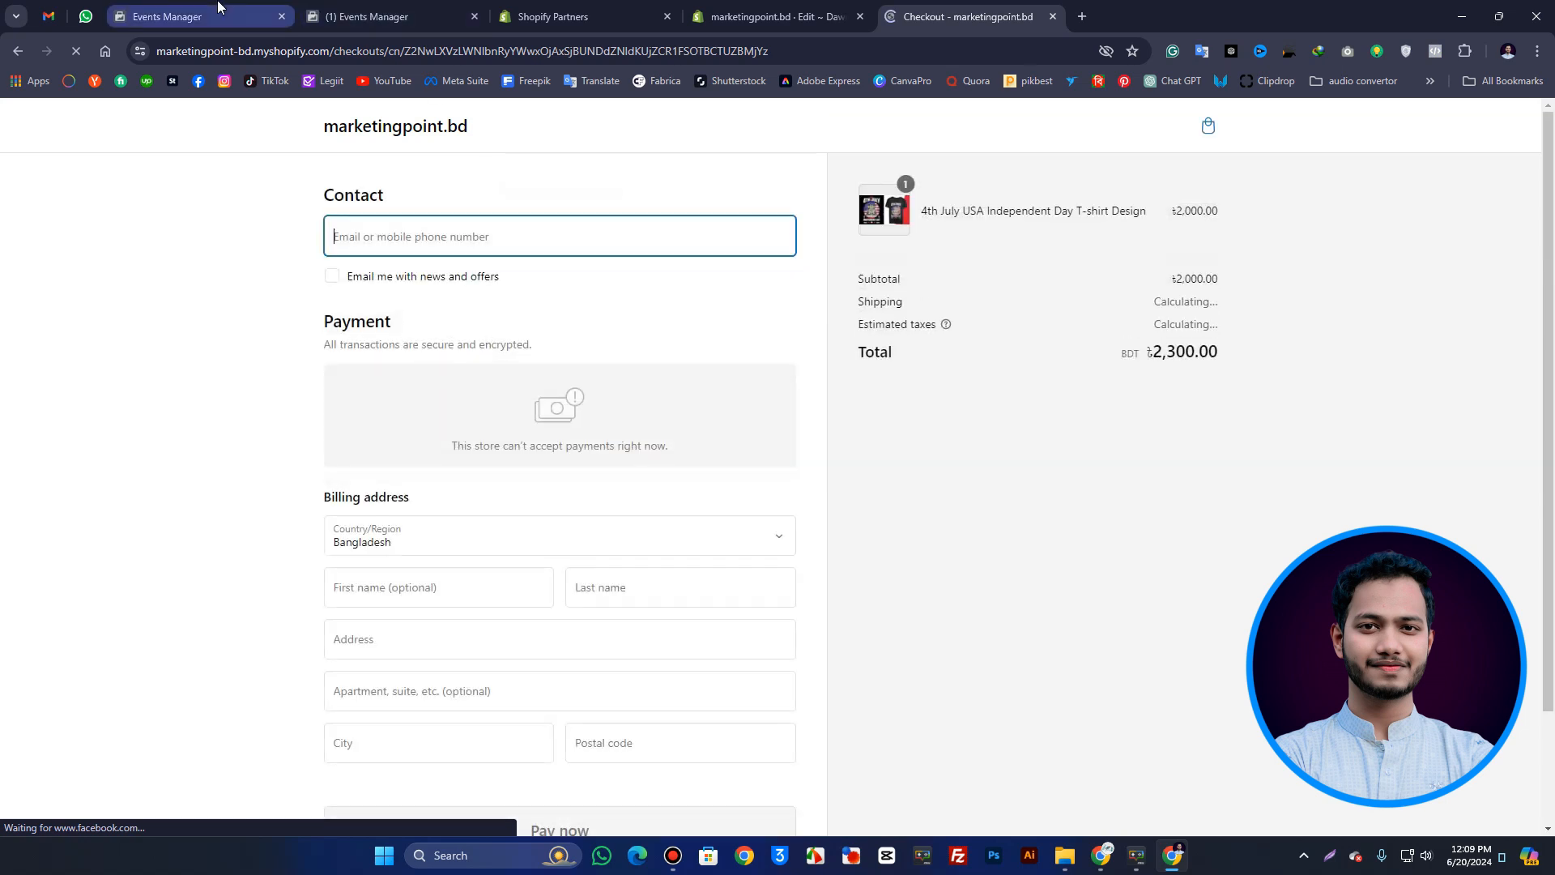
- Return to Events Manager and check the marketingpoint dataset's event activity
left_click(194, 17)
left_click(451, 8)
scroll(888, 625, "down", 1)
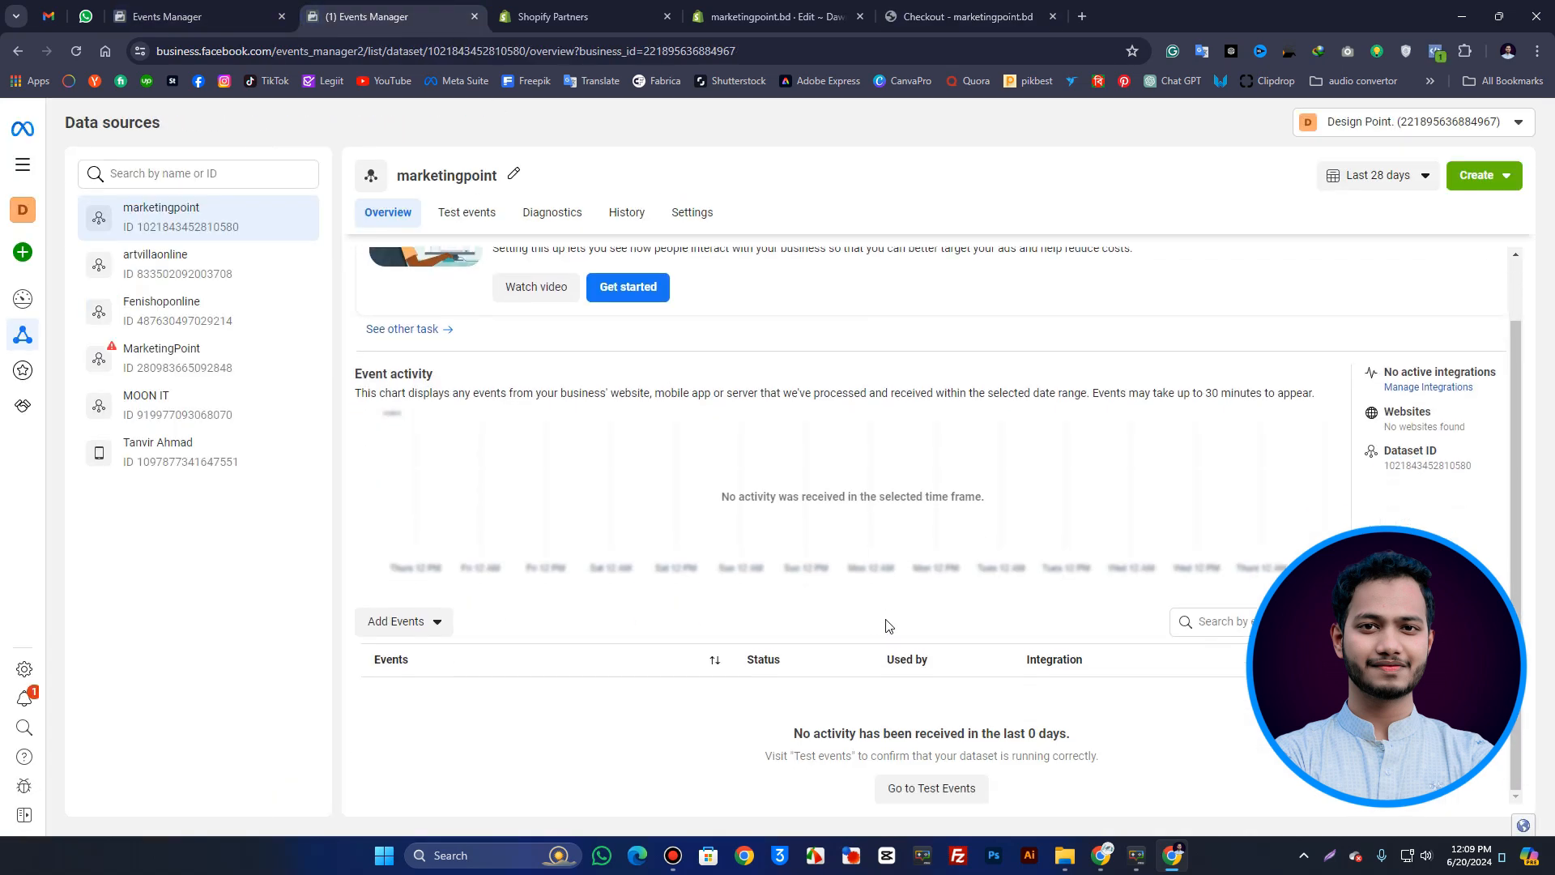
- Show the marketingpoint dataset's test events and expand the server and website event confirmation sections
left_click(467, 215)
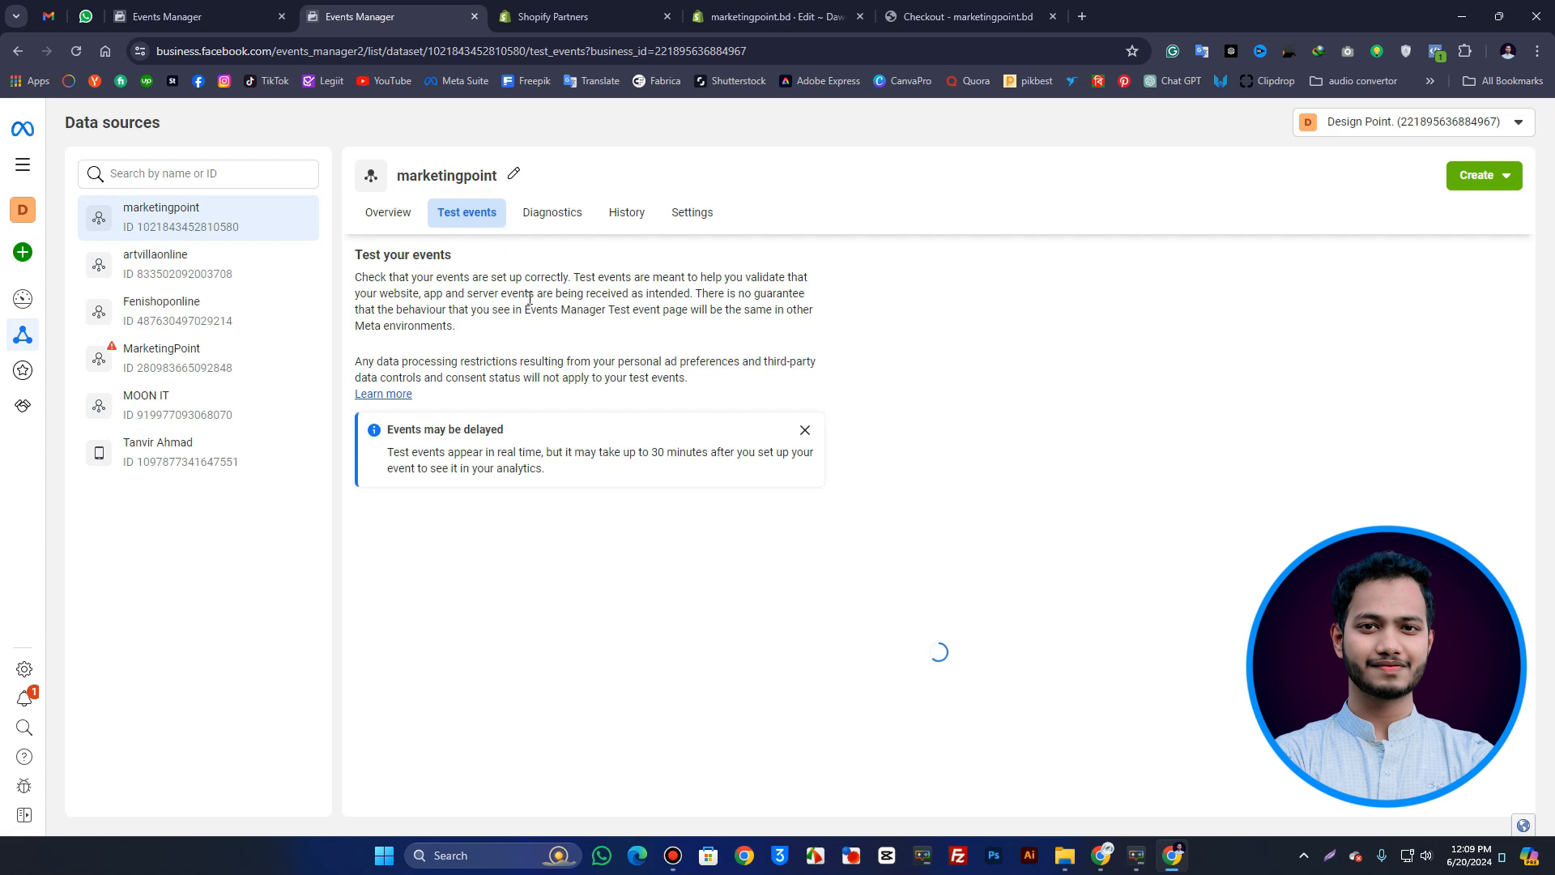
left_click(660, 530)
scroll(656, 567, "down", 1)
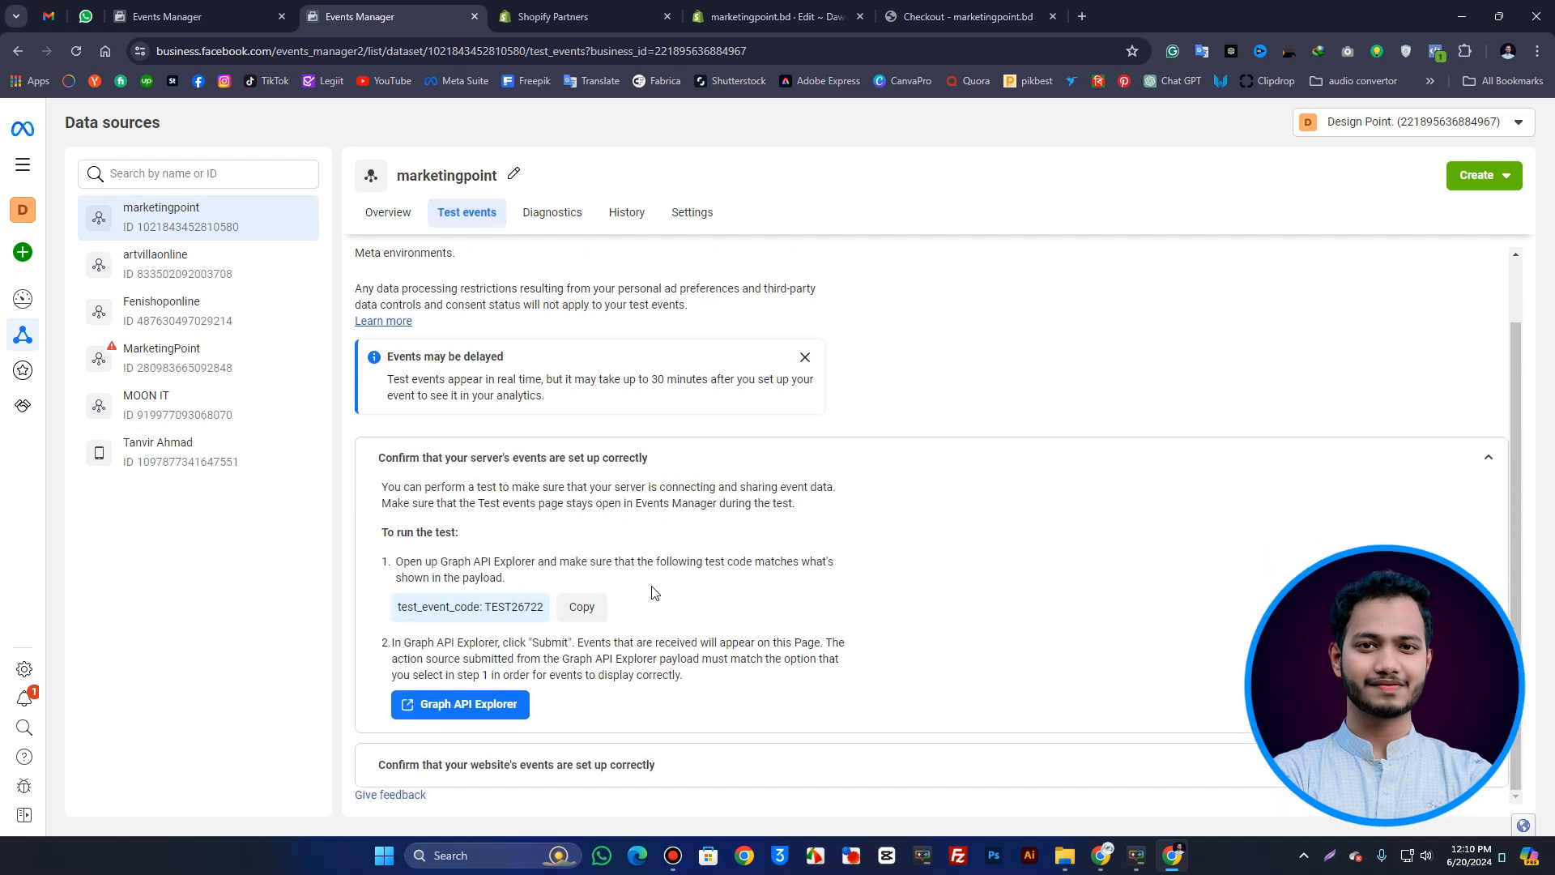
left_click(544, 771)
scroll(579, 688, "down", 3)
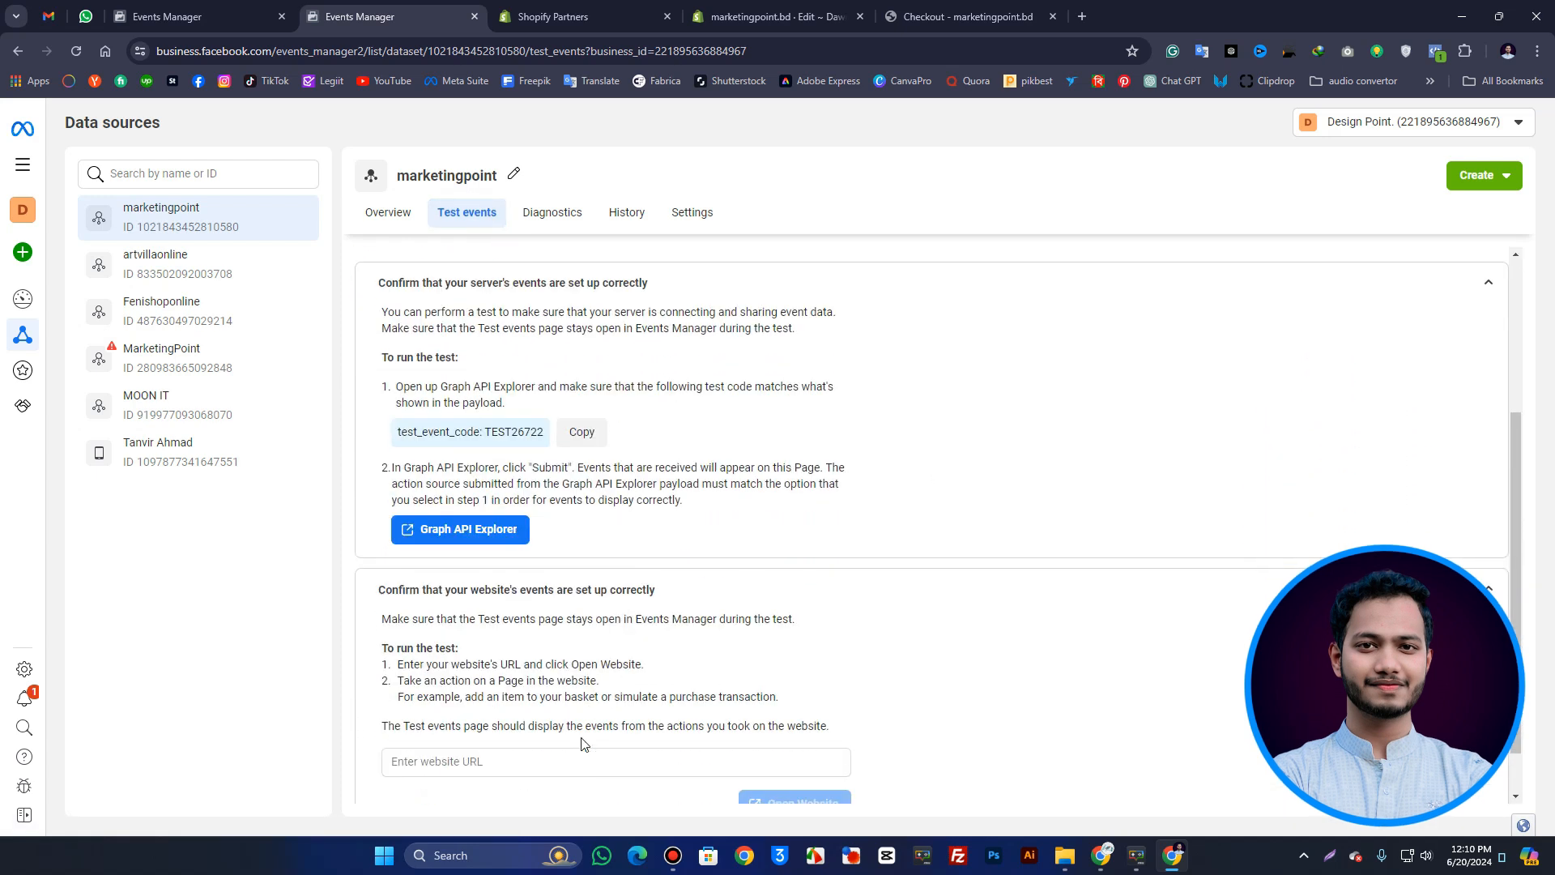
- Go back from the checkout to the storefront home page and copy its URL for the website event test
left_click(533, 701)
left_click(966, 12)
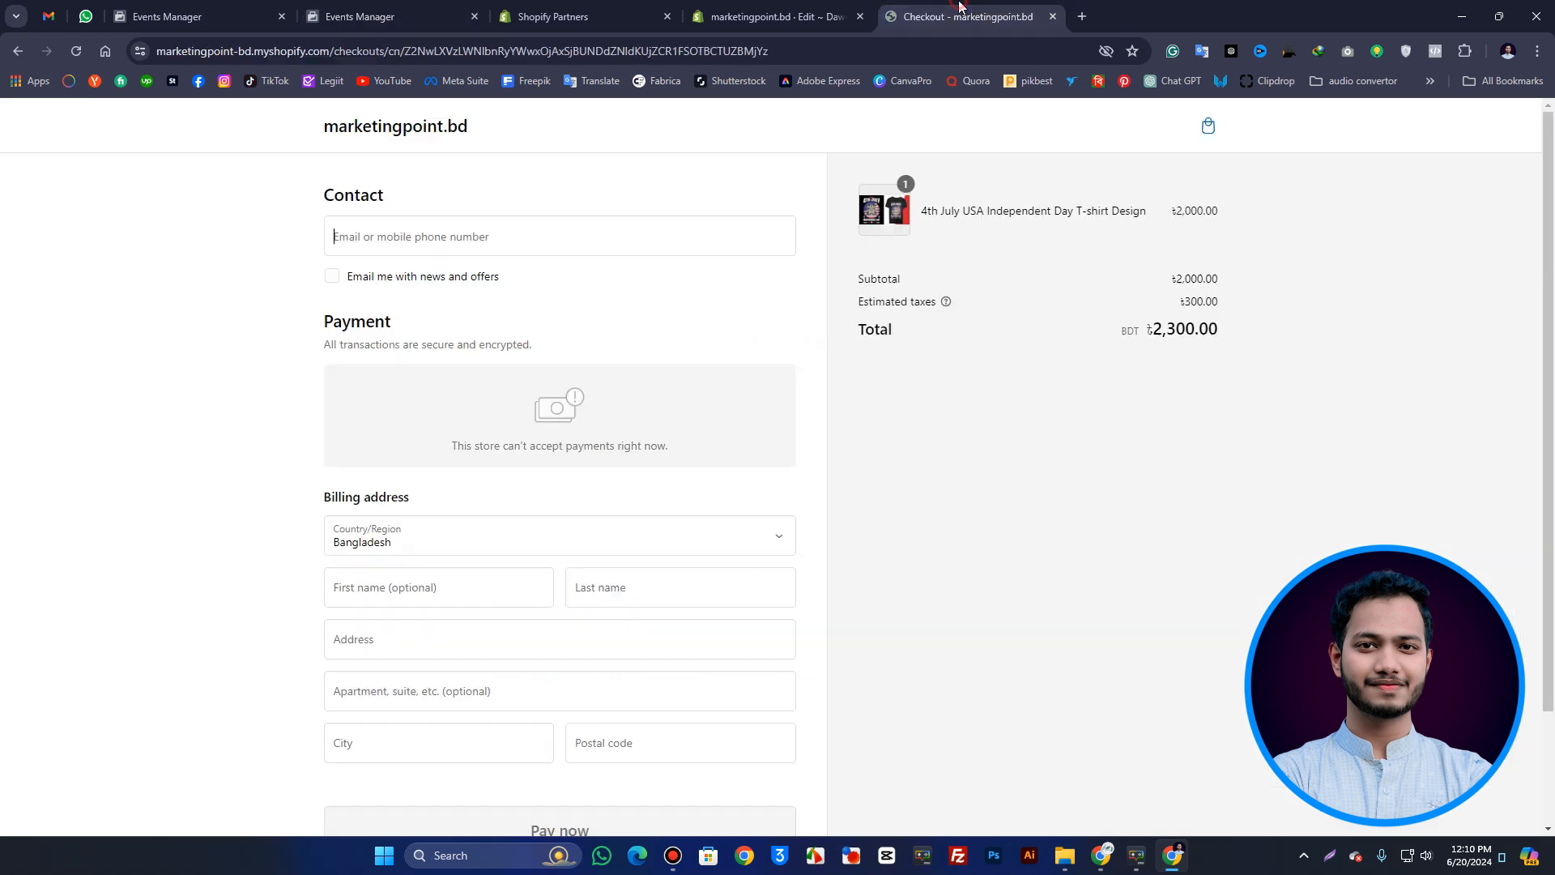
left_click(23, 54)
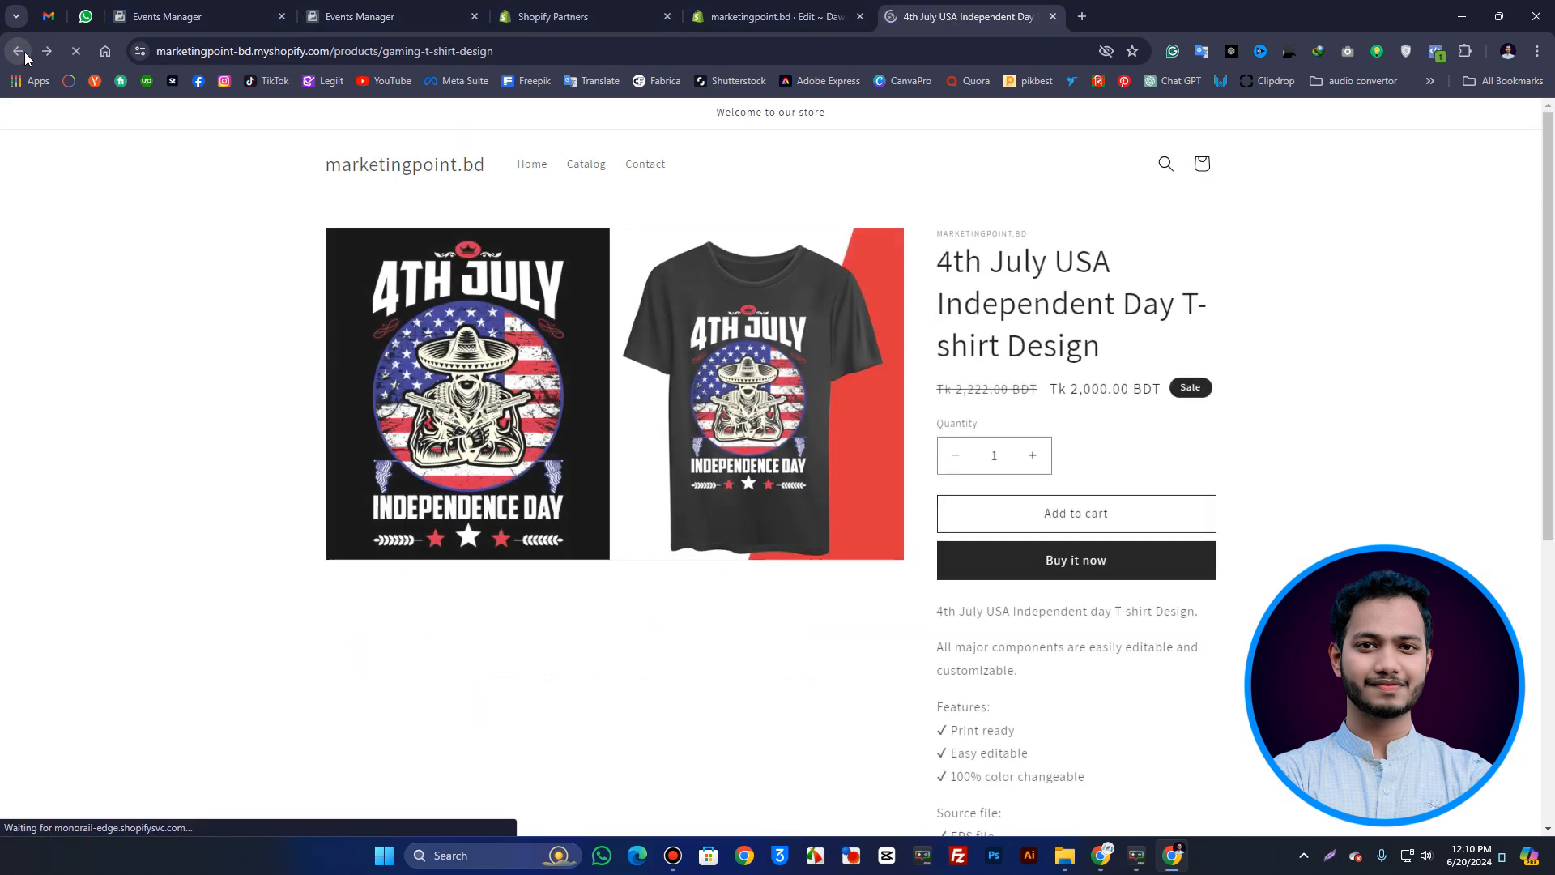
left_click(19, 51)
left_click(413, 51)
key("ctrl+c")
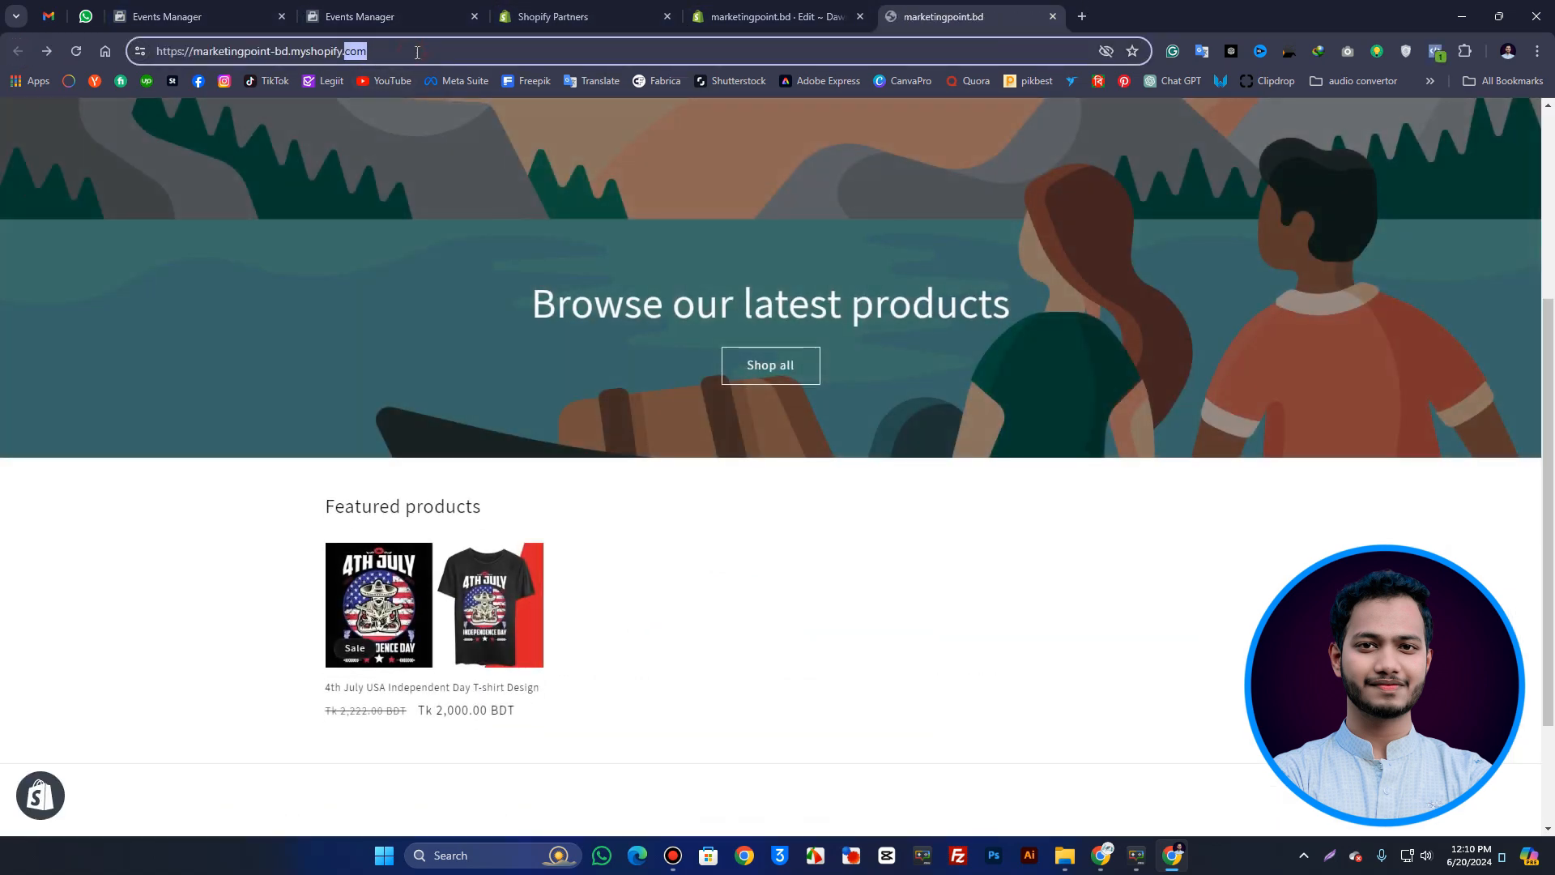
left_click(365, 16)
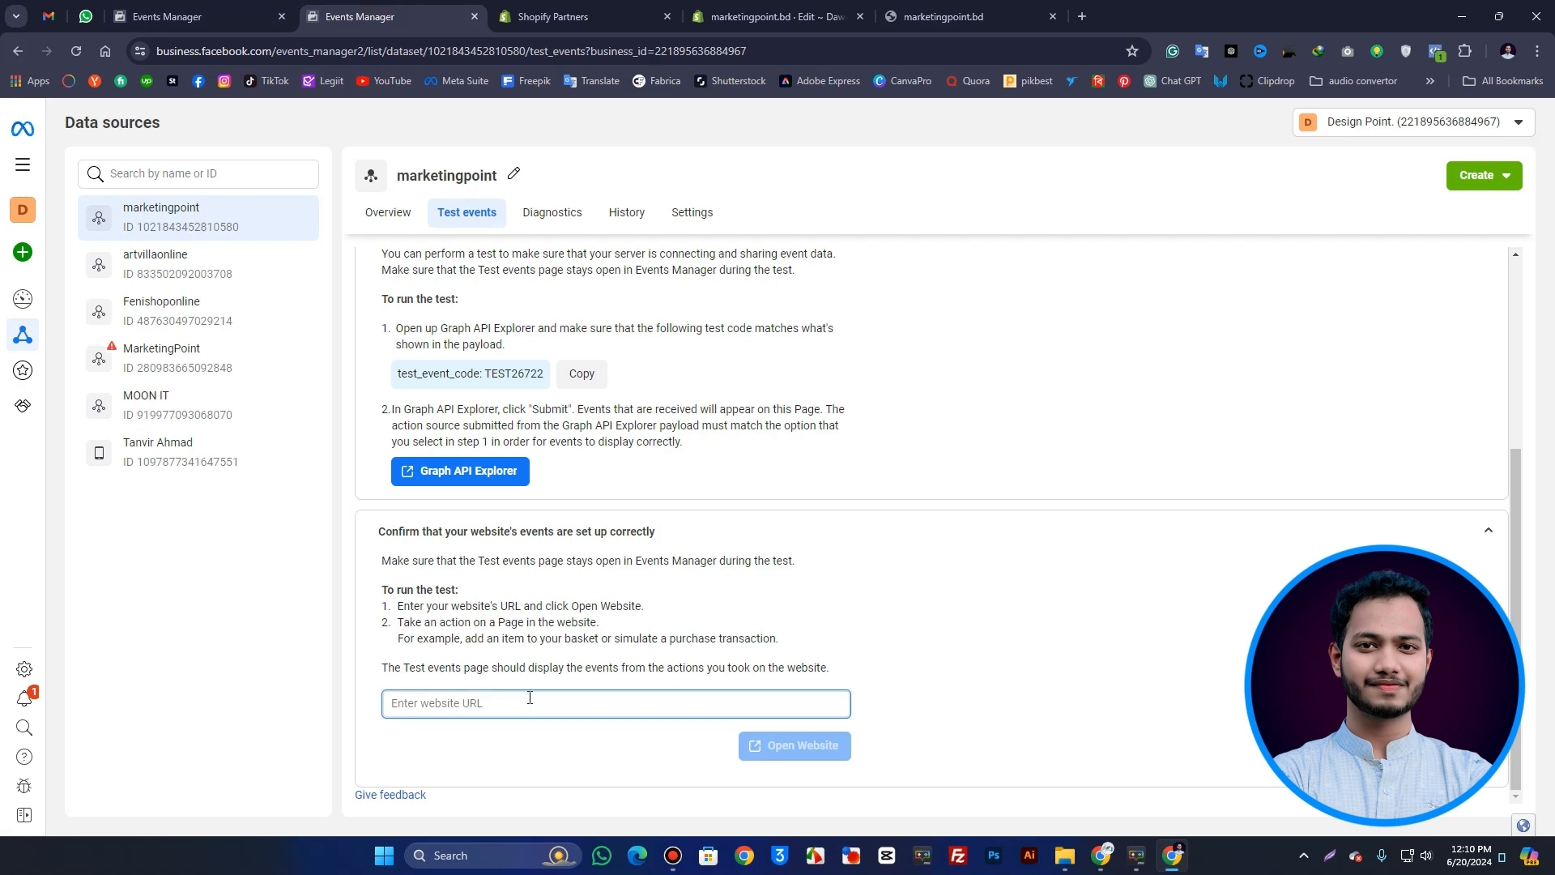
key("ctrl+v")
left_click(806, 745)
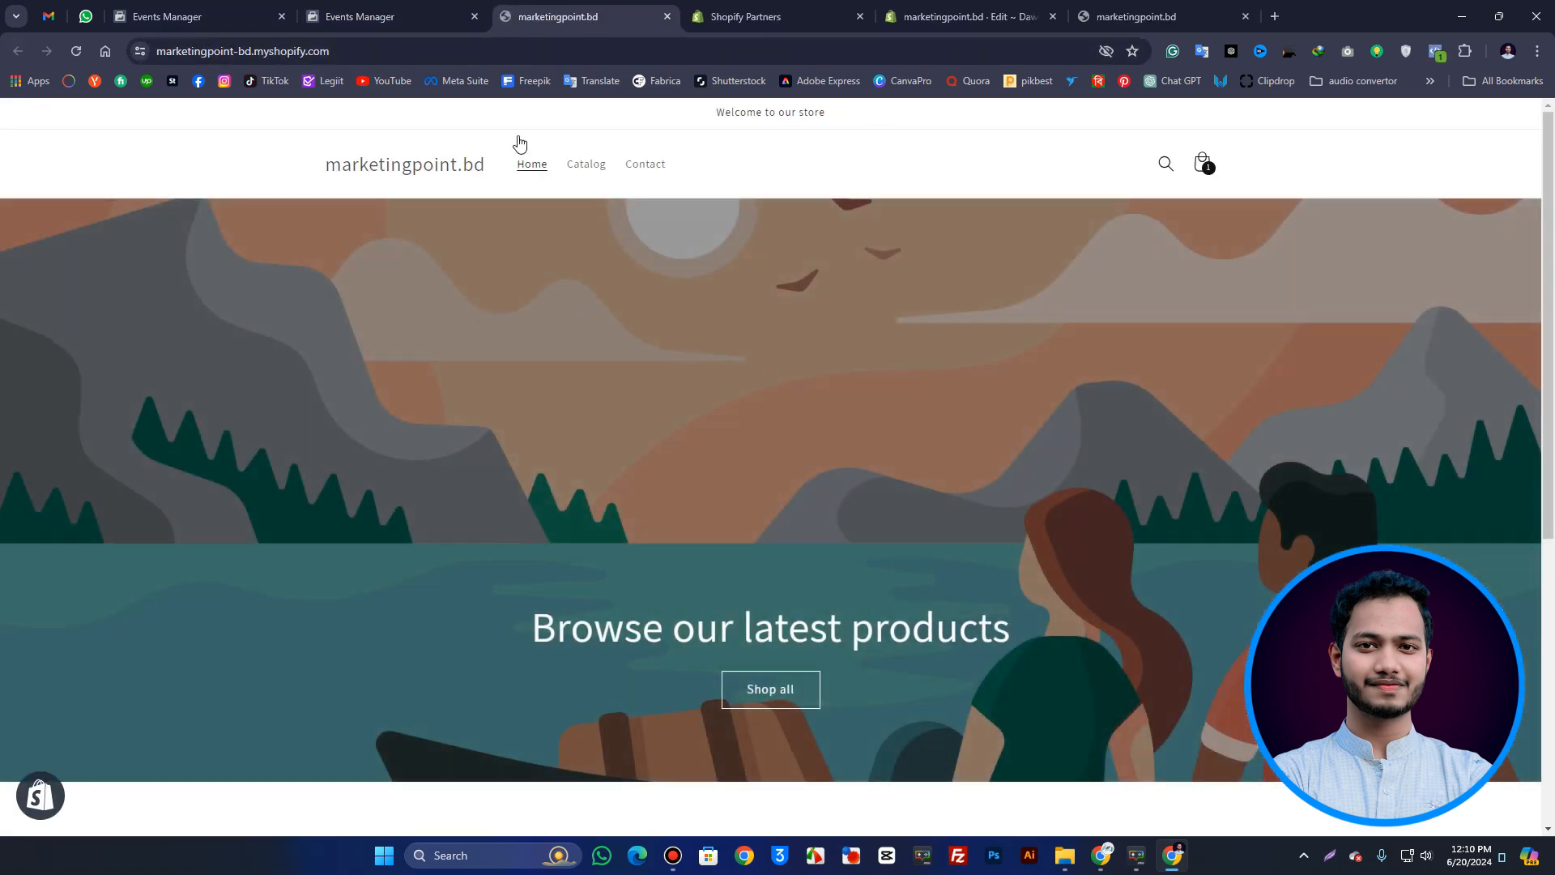
- In the storefront opened for the test, add the 4th July T-shirt to the cart and proceed to checkout
left_click(461, 13)
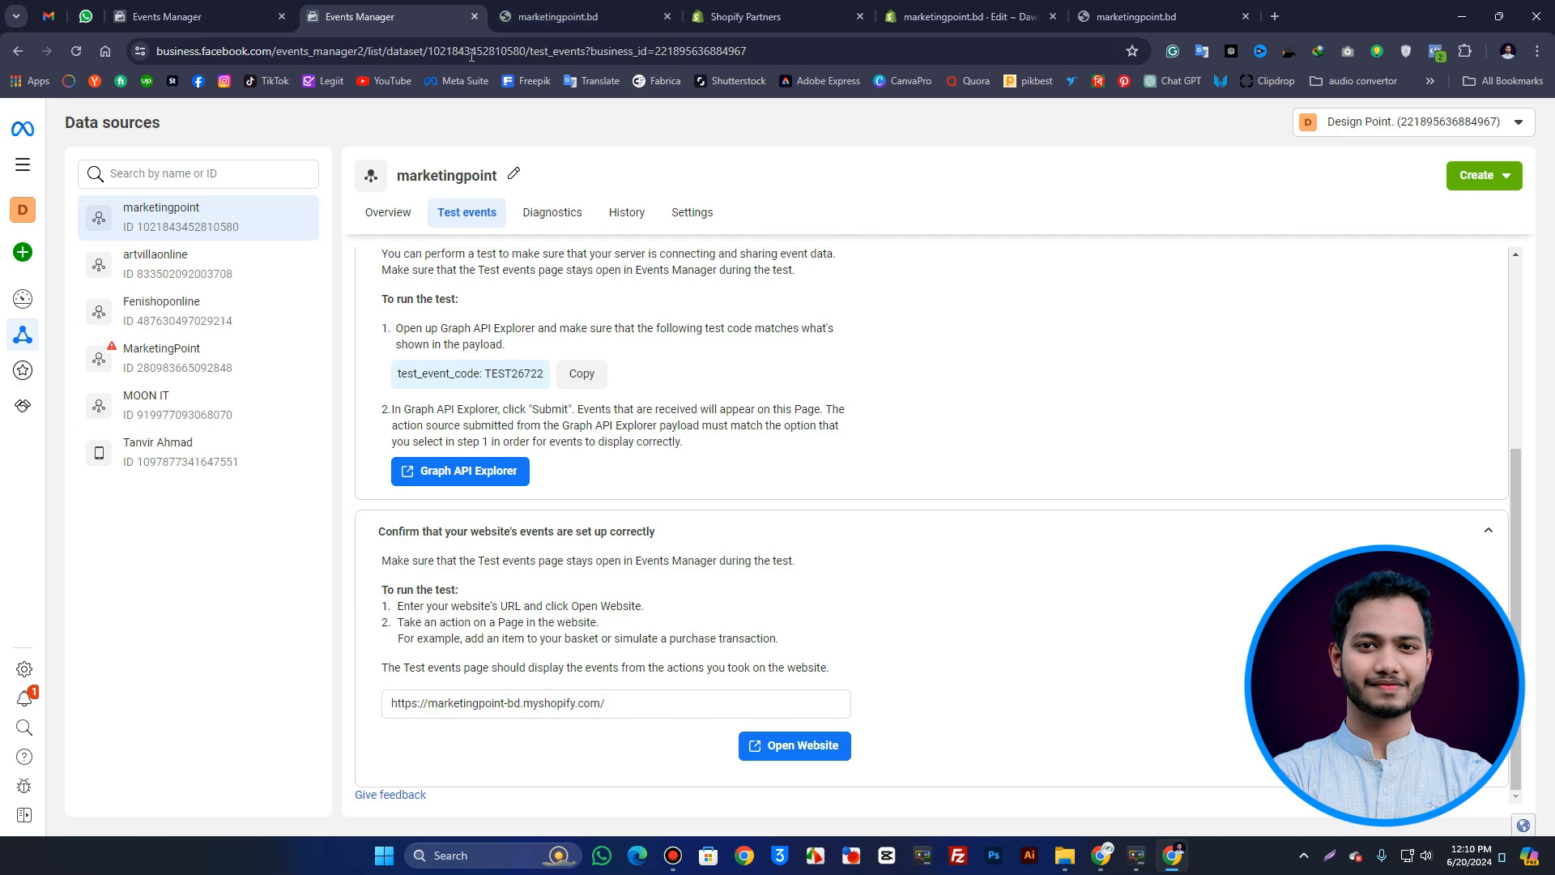
left_click(567, 16)
scroll(1004, 537, "down", 6)
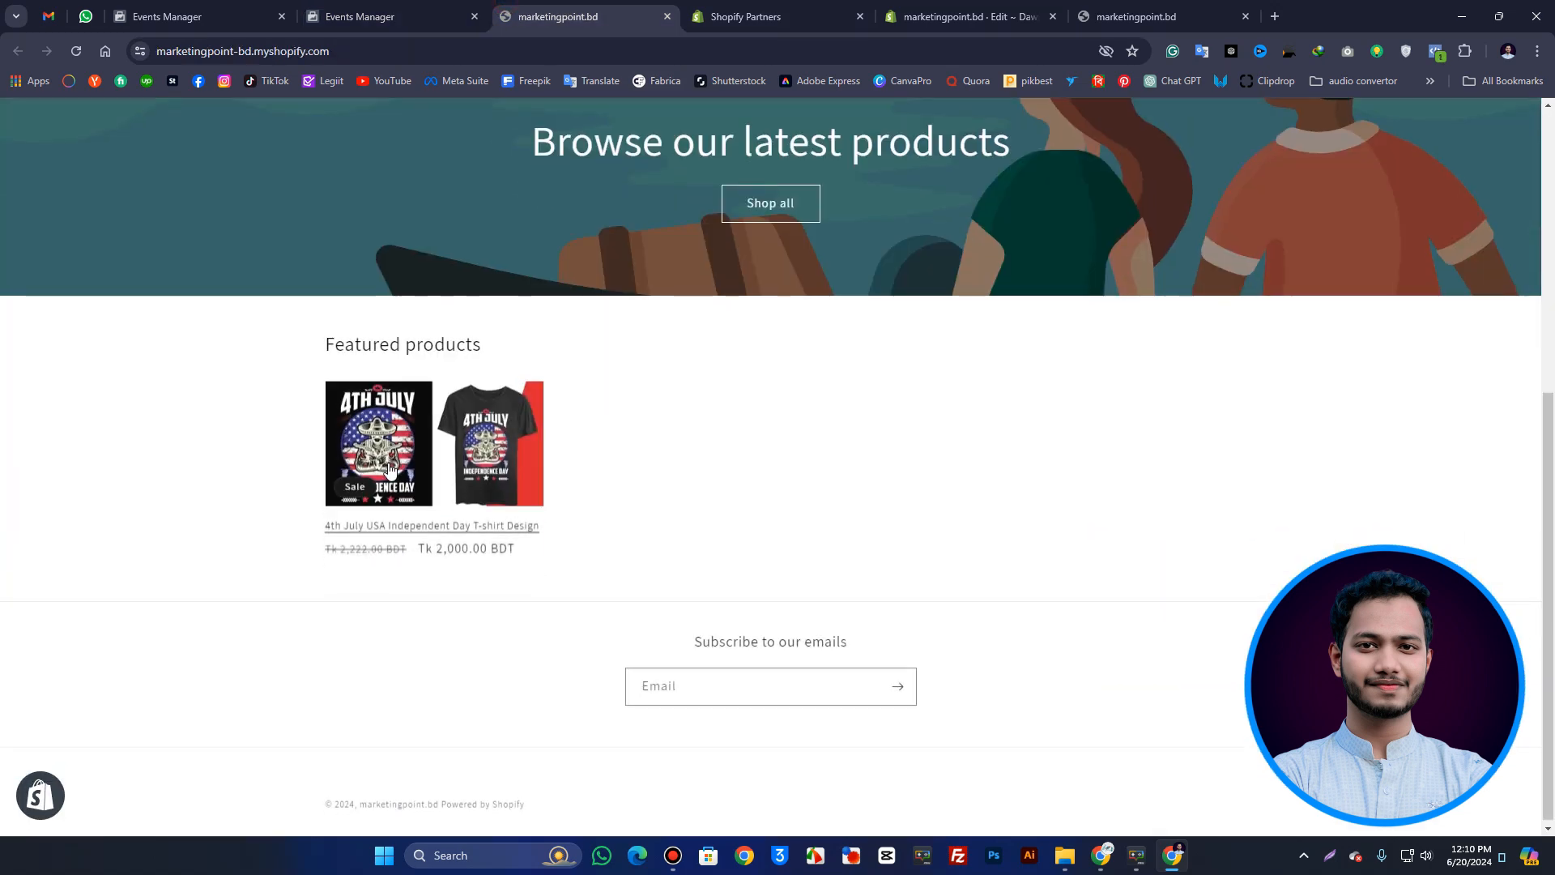
left_click(421, 463)
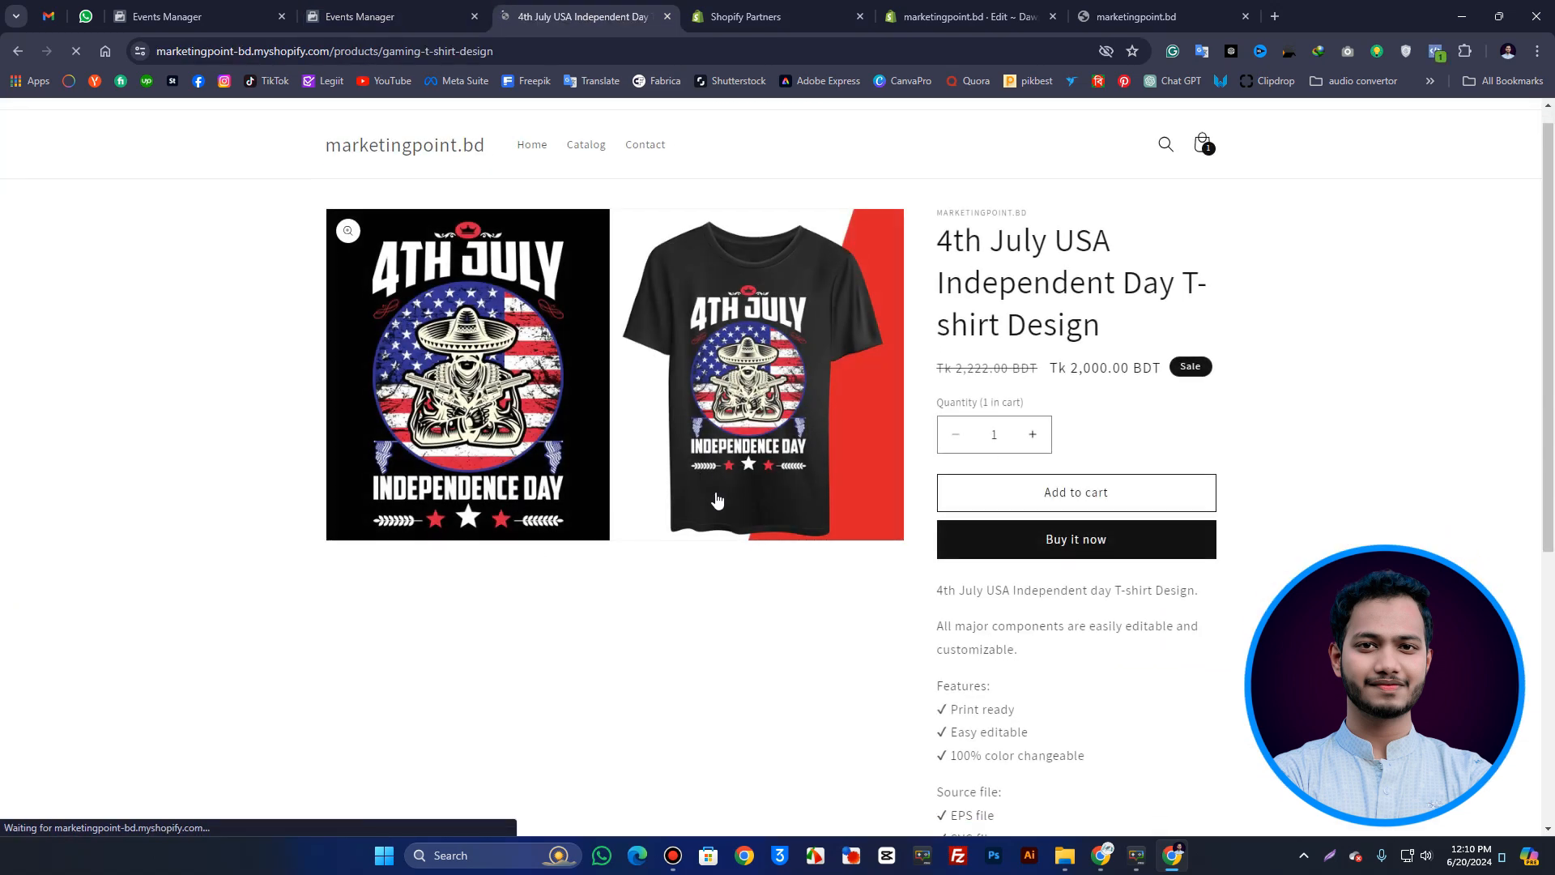
scroll(1077, 324, "down", 3)
left_click(1103, 283)
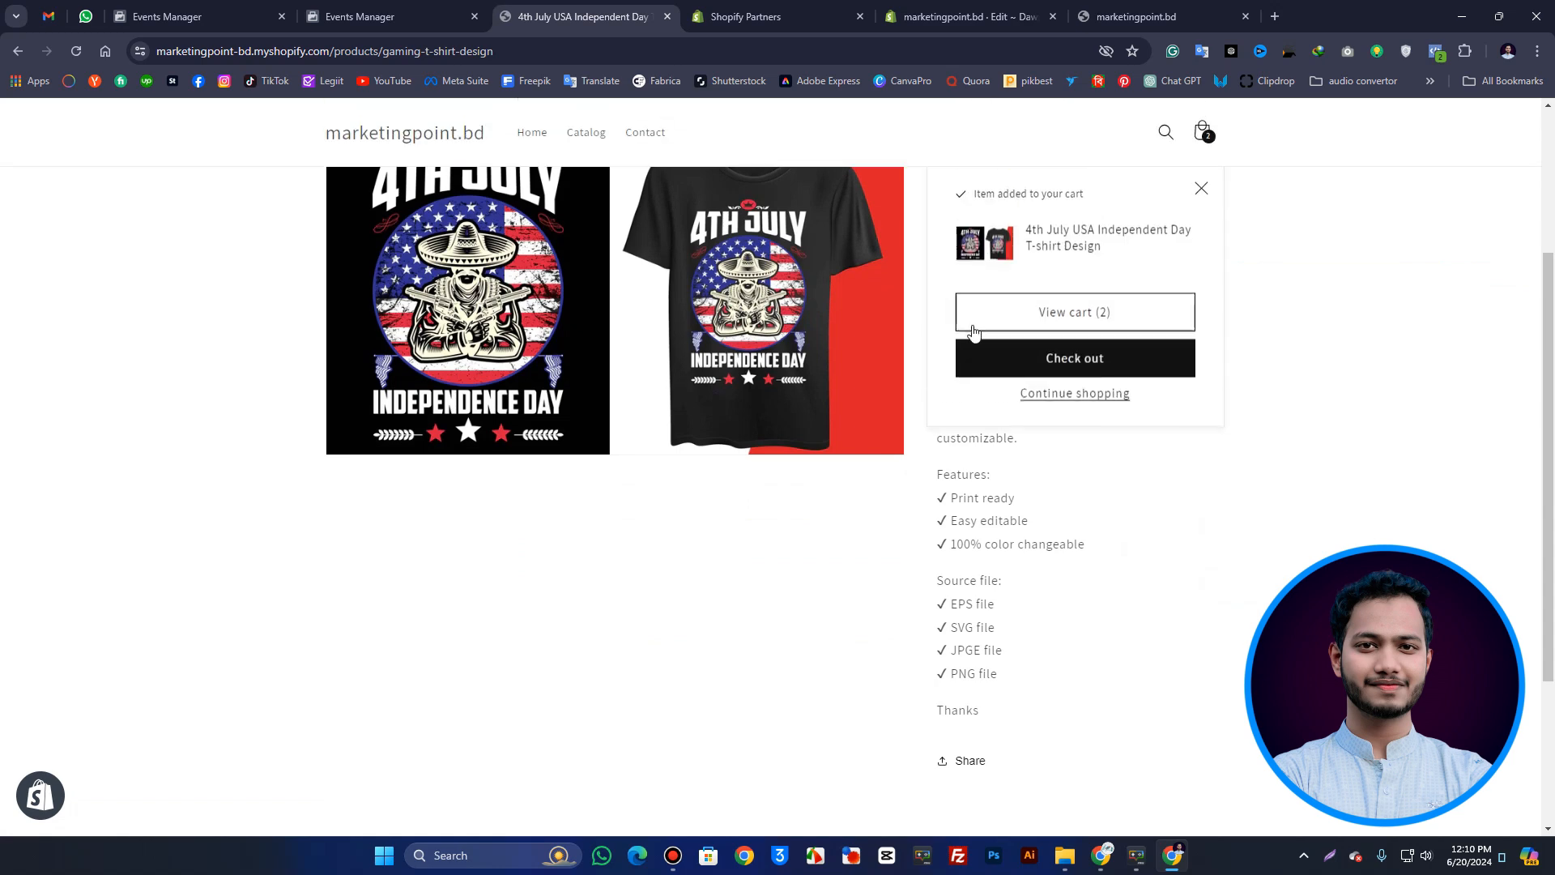
left_click(1097, 359)
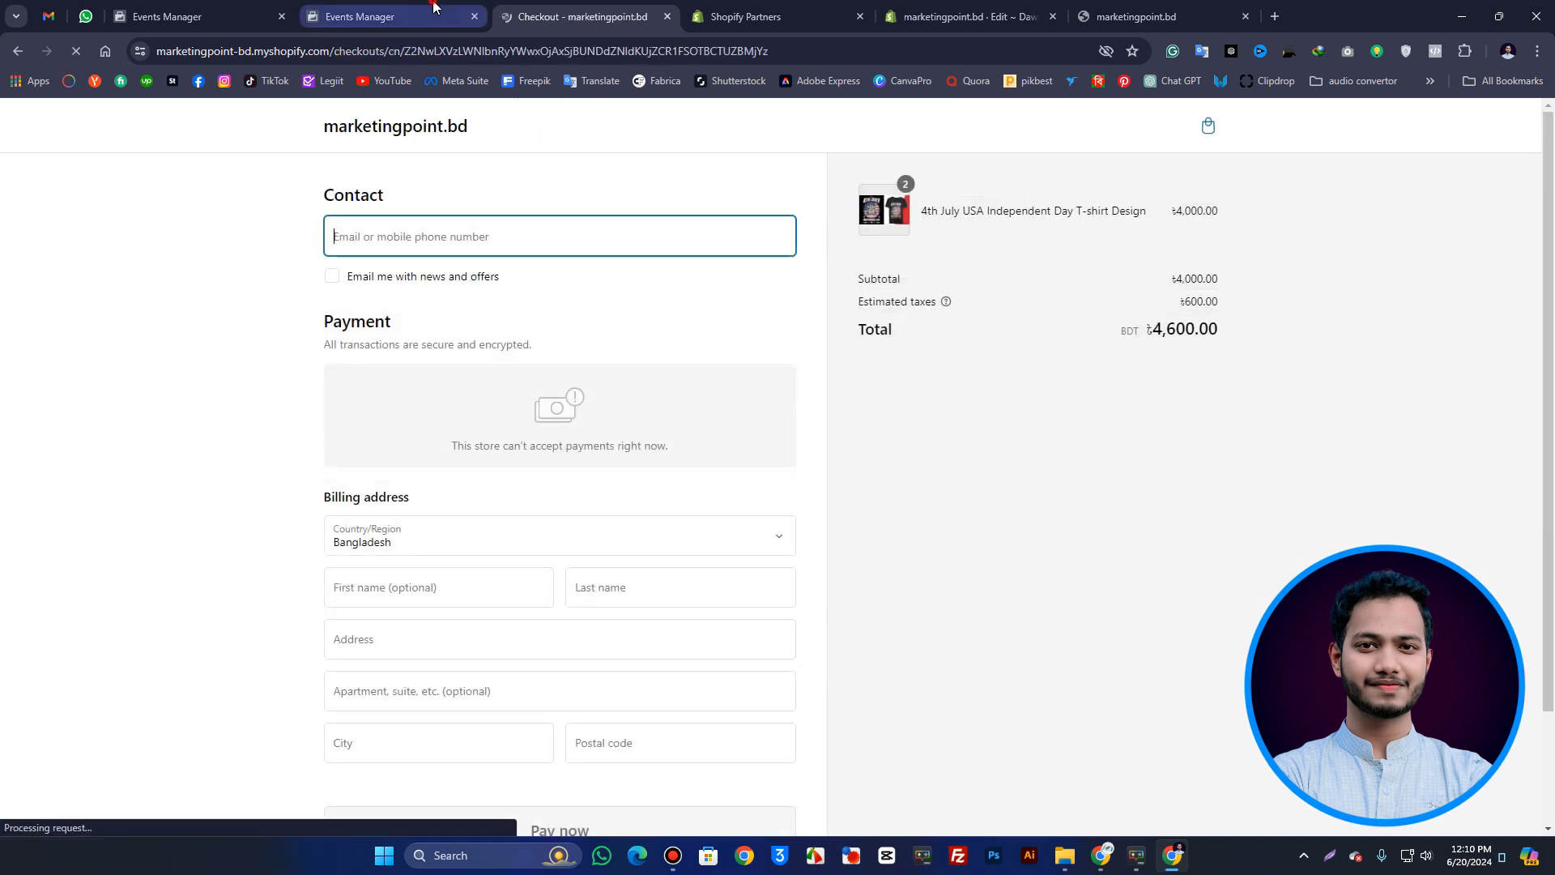
- Return to Events Manager and examine the dataset overview for activity from the storefront test
left_click(381, 17)
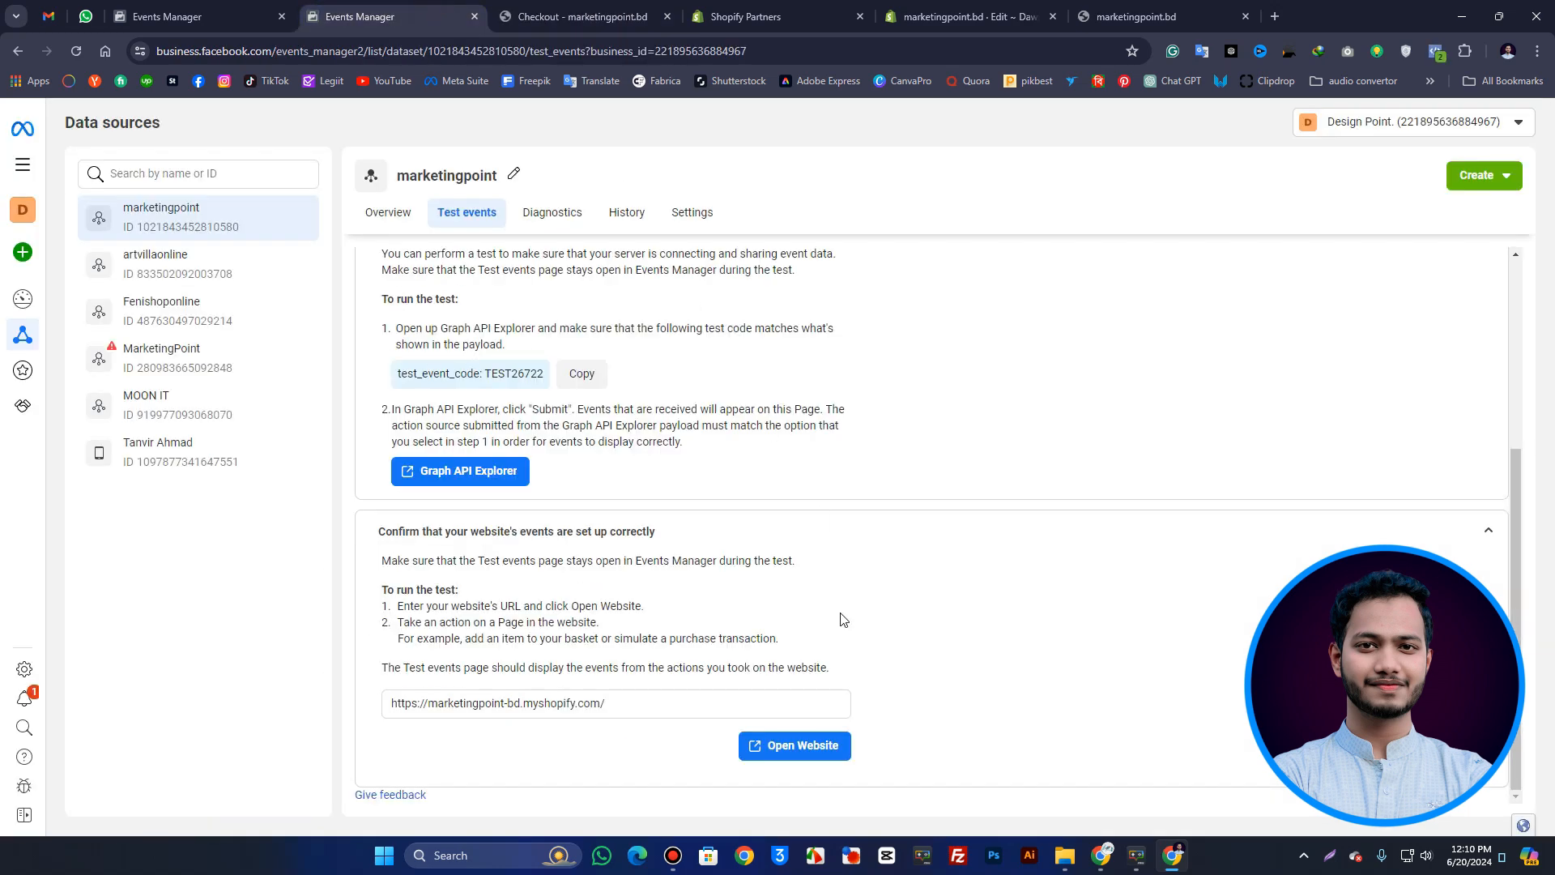
left_click(417, 225)
scroll(826, 660, "down", 1)
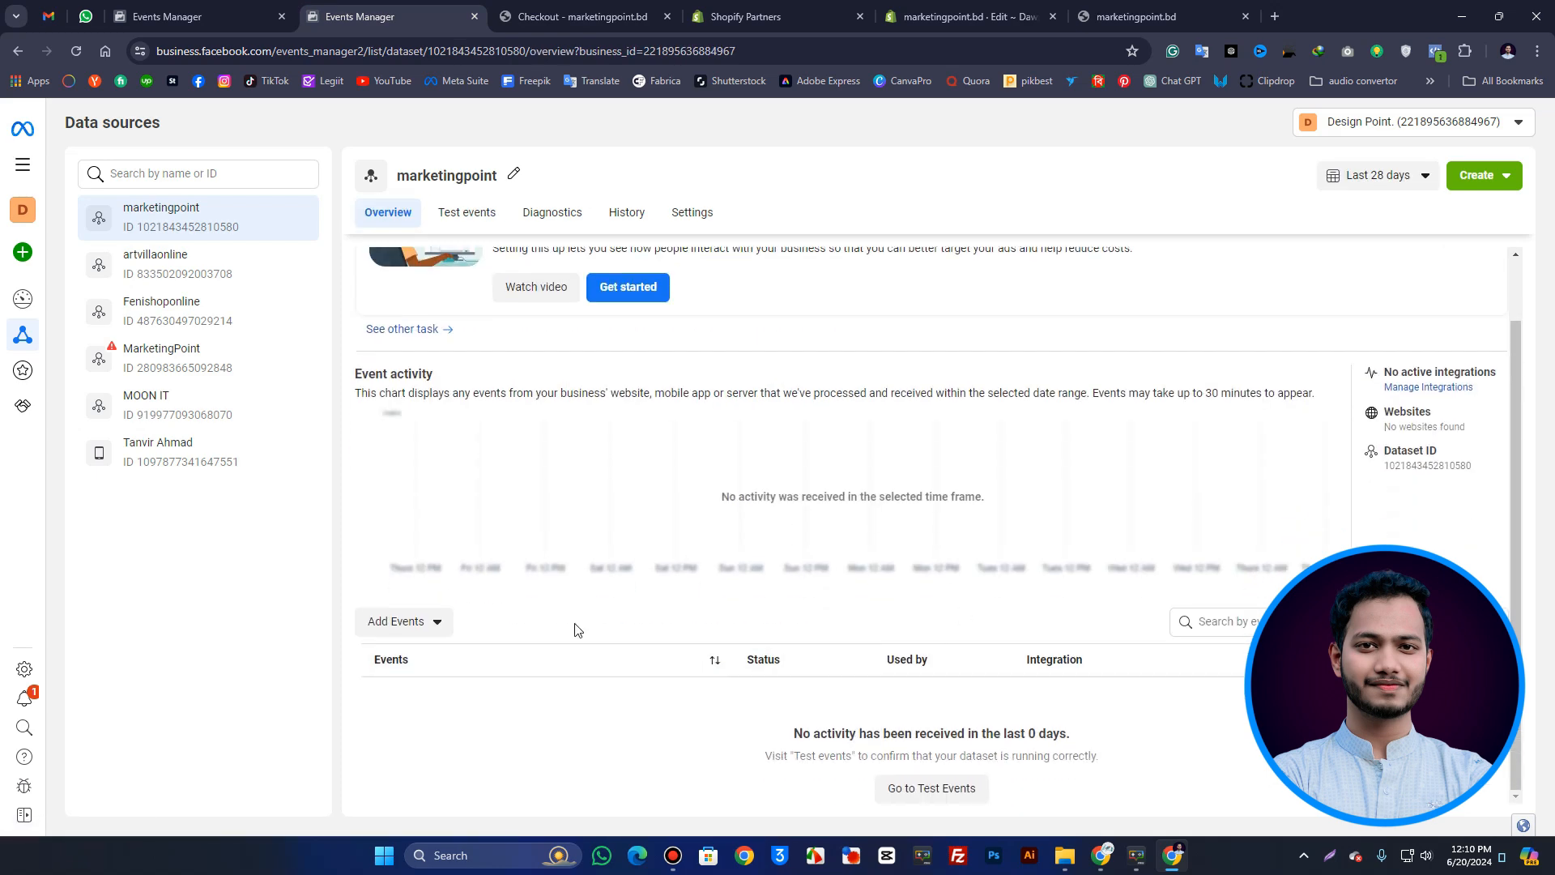
scroll(576, 629, "up", 1)
scroll(429, 635, "down", 1)
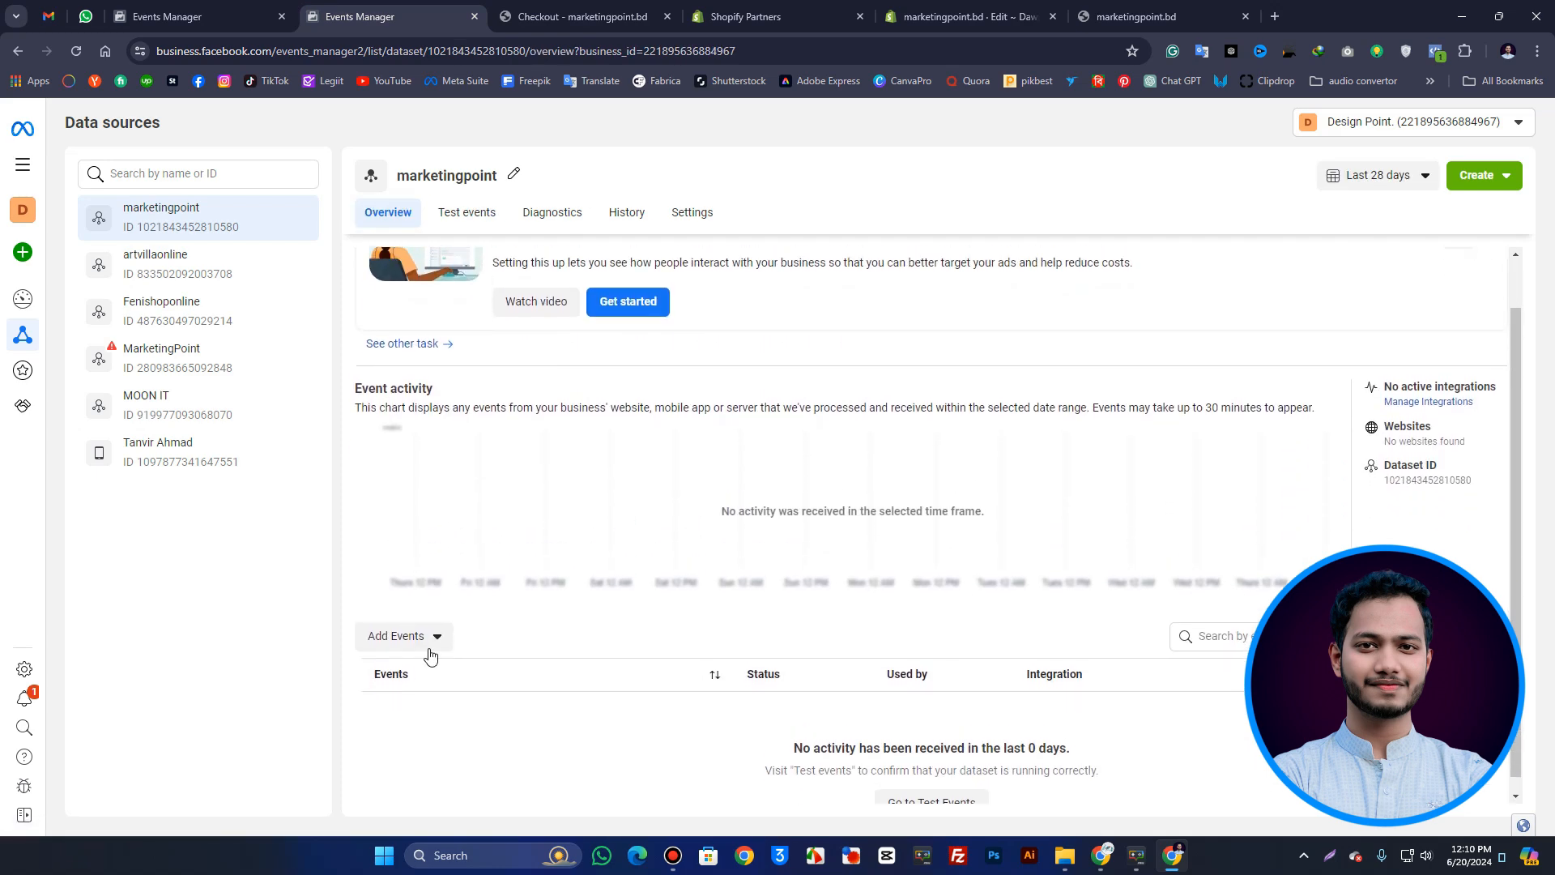
- Review the website section of the dataset's test events and check its diagnostics for issues
left_click(463, 216)
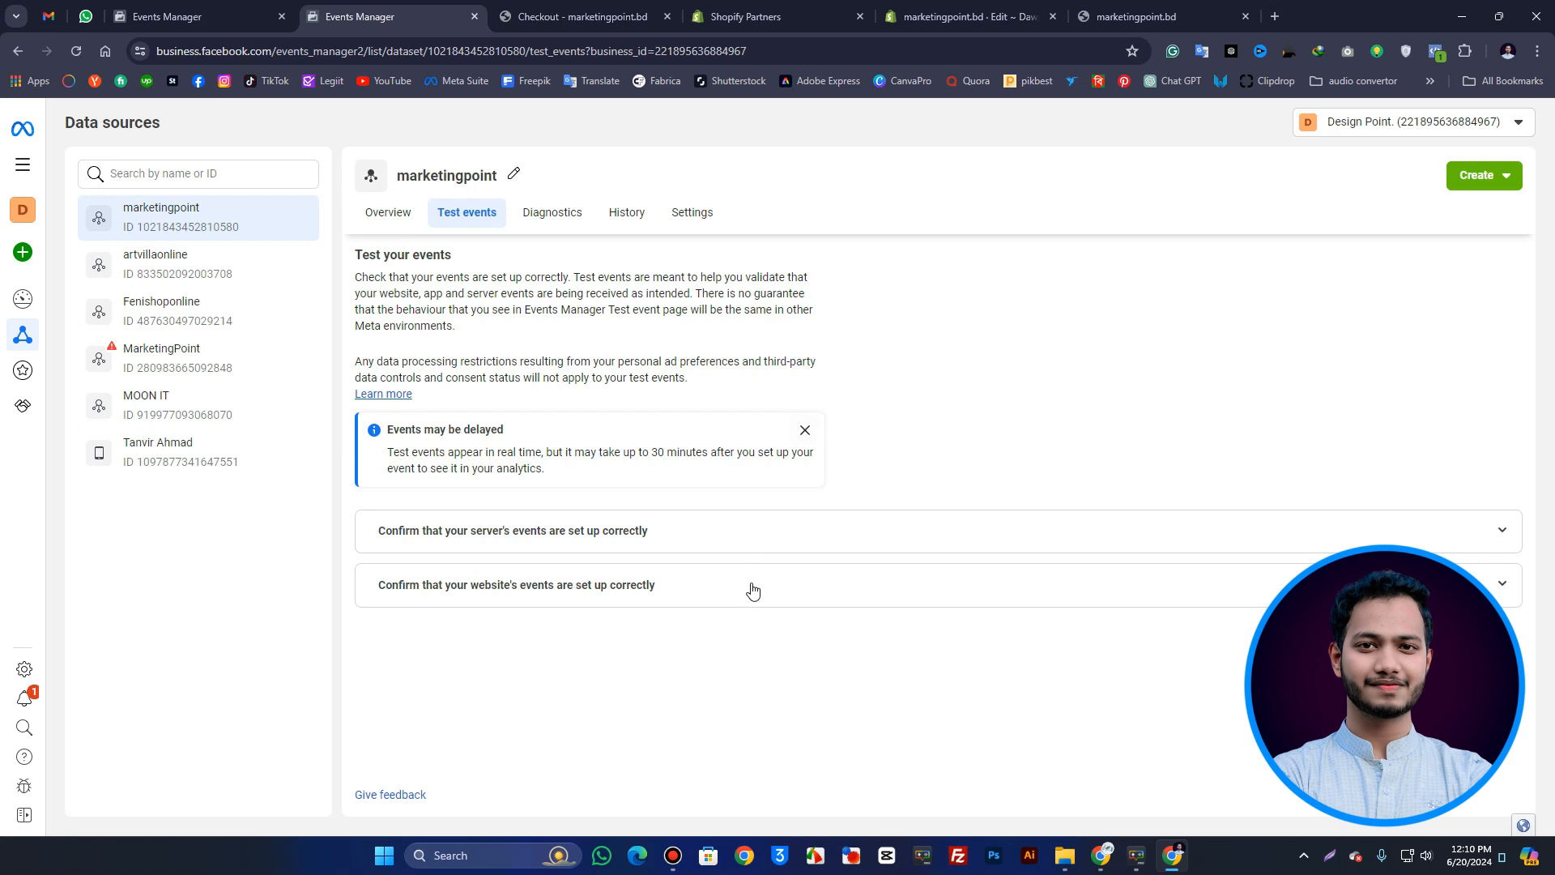
left_click(753, 587)
scroll(749, 584, "down", 1)
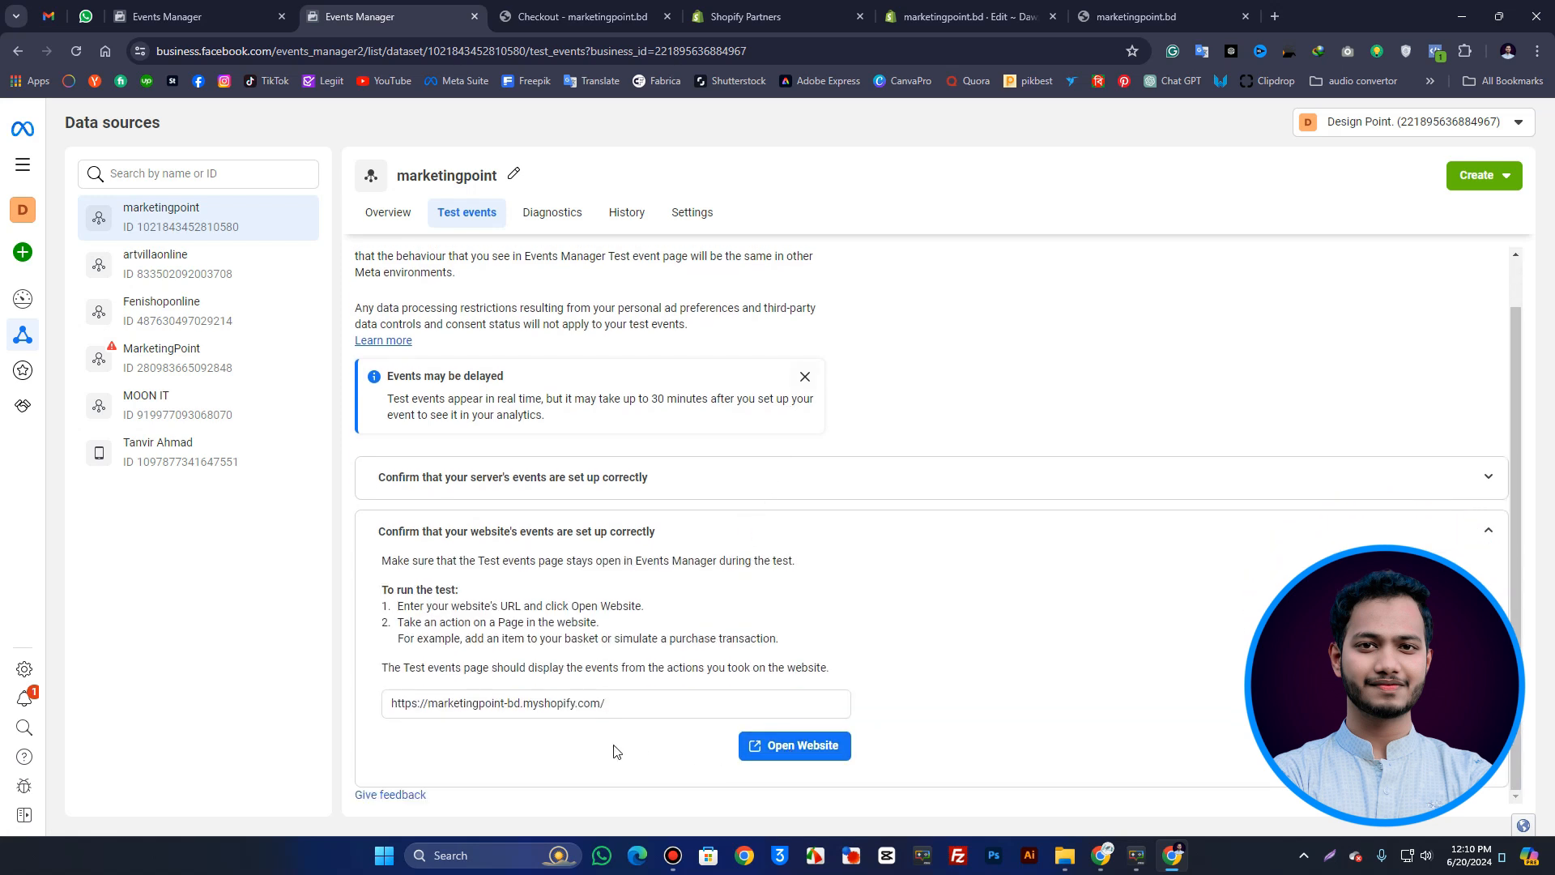
left_click(553, 212)
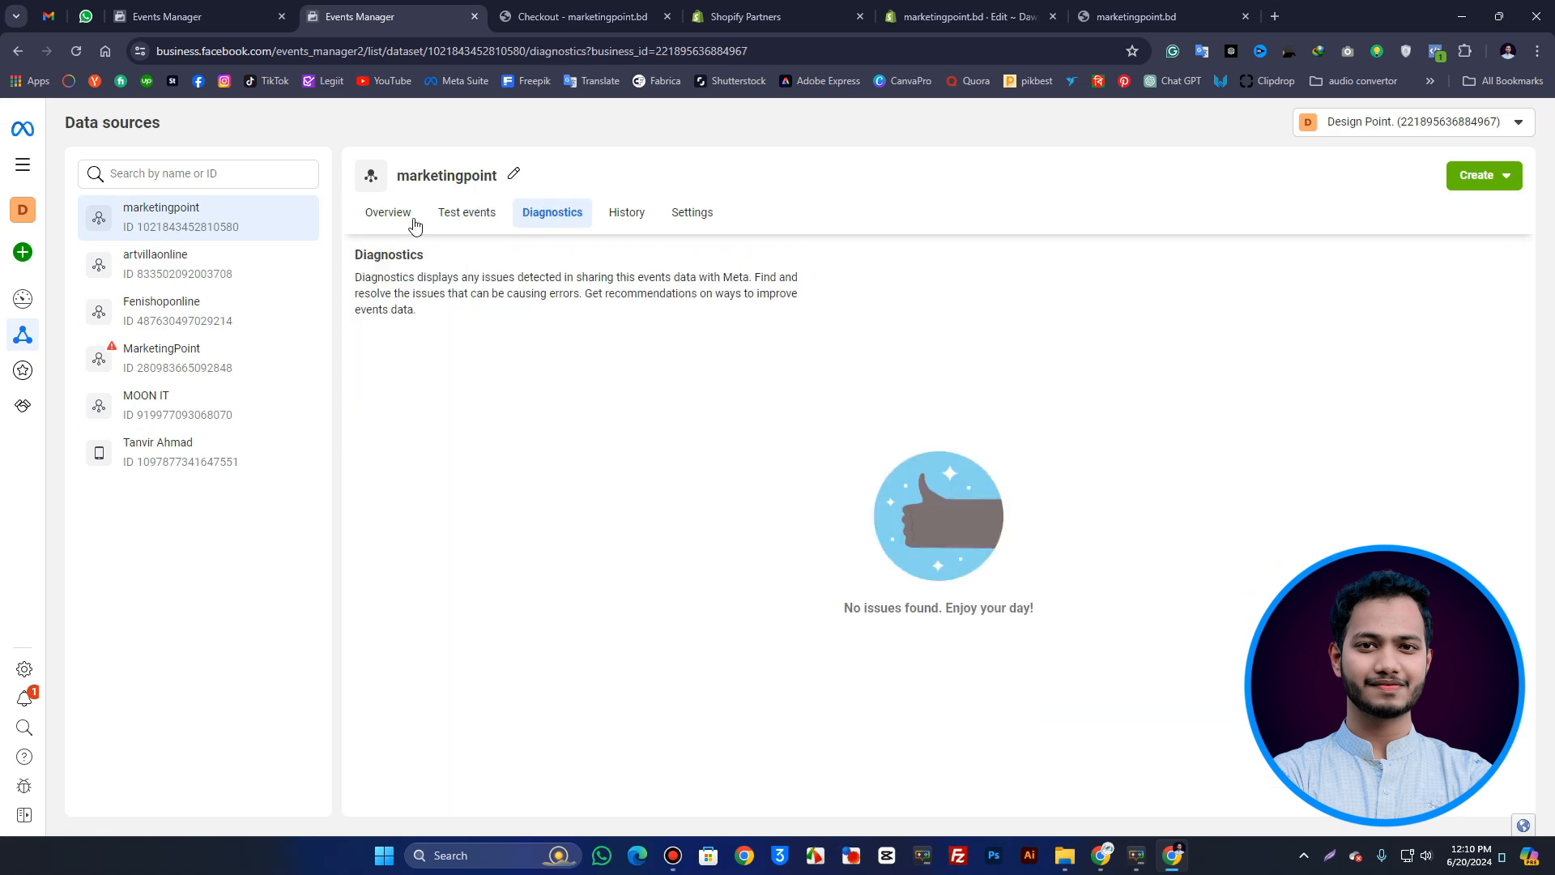
left_click(467, 212)
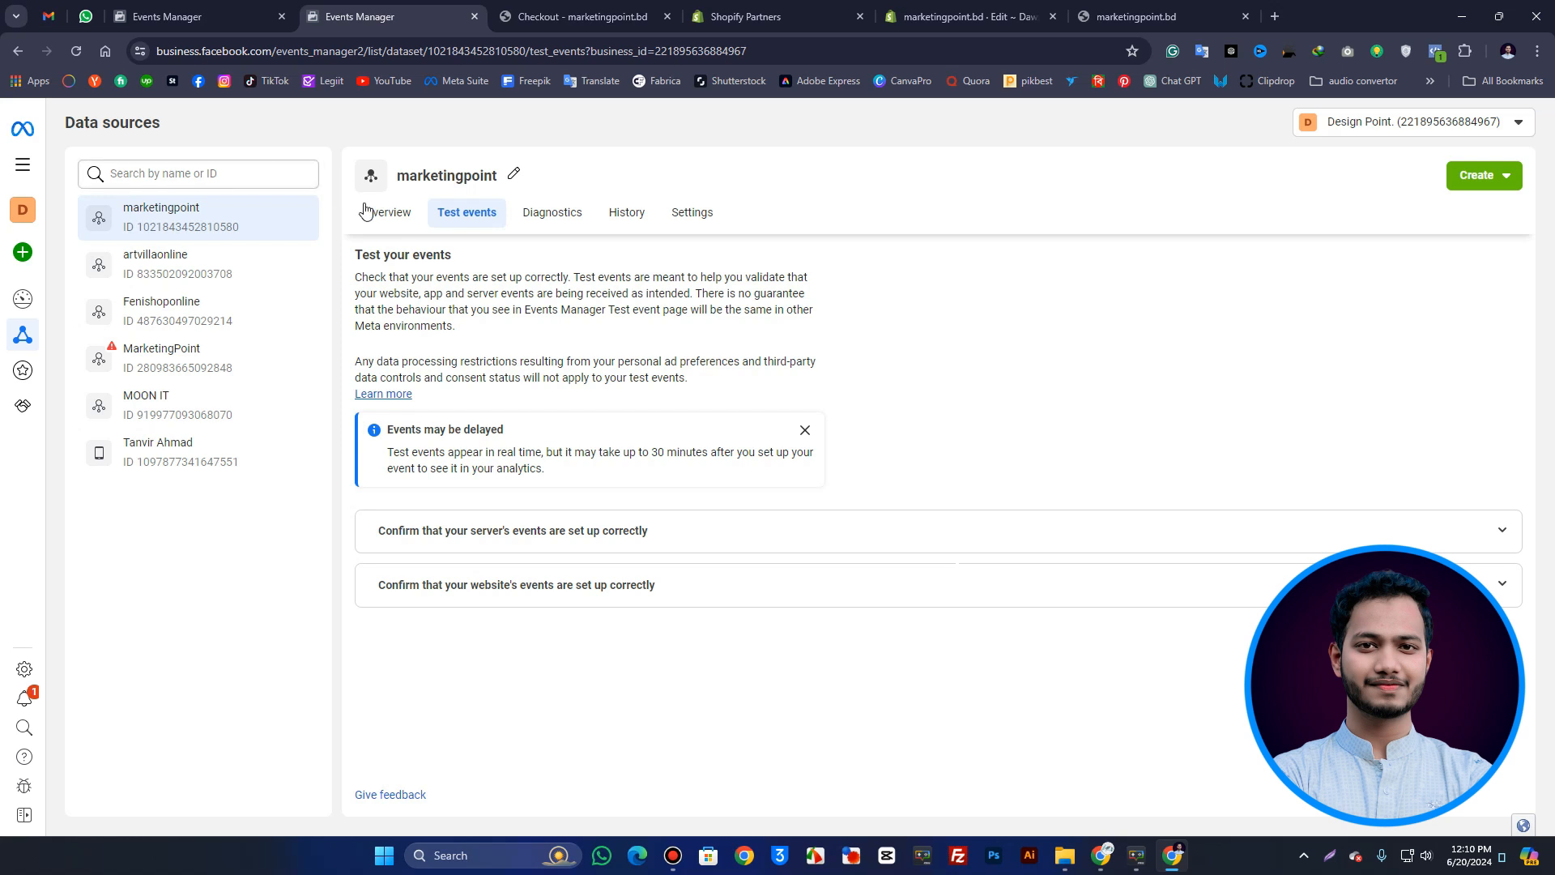
- Compare the dataset overview's details with the storefront's pixel in Meta Pixel Helper, returning to the overview
left_click(388, 212)
scroll(794, 720, "down", 1)
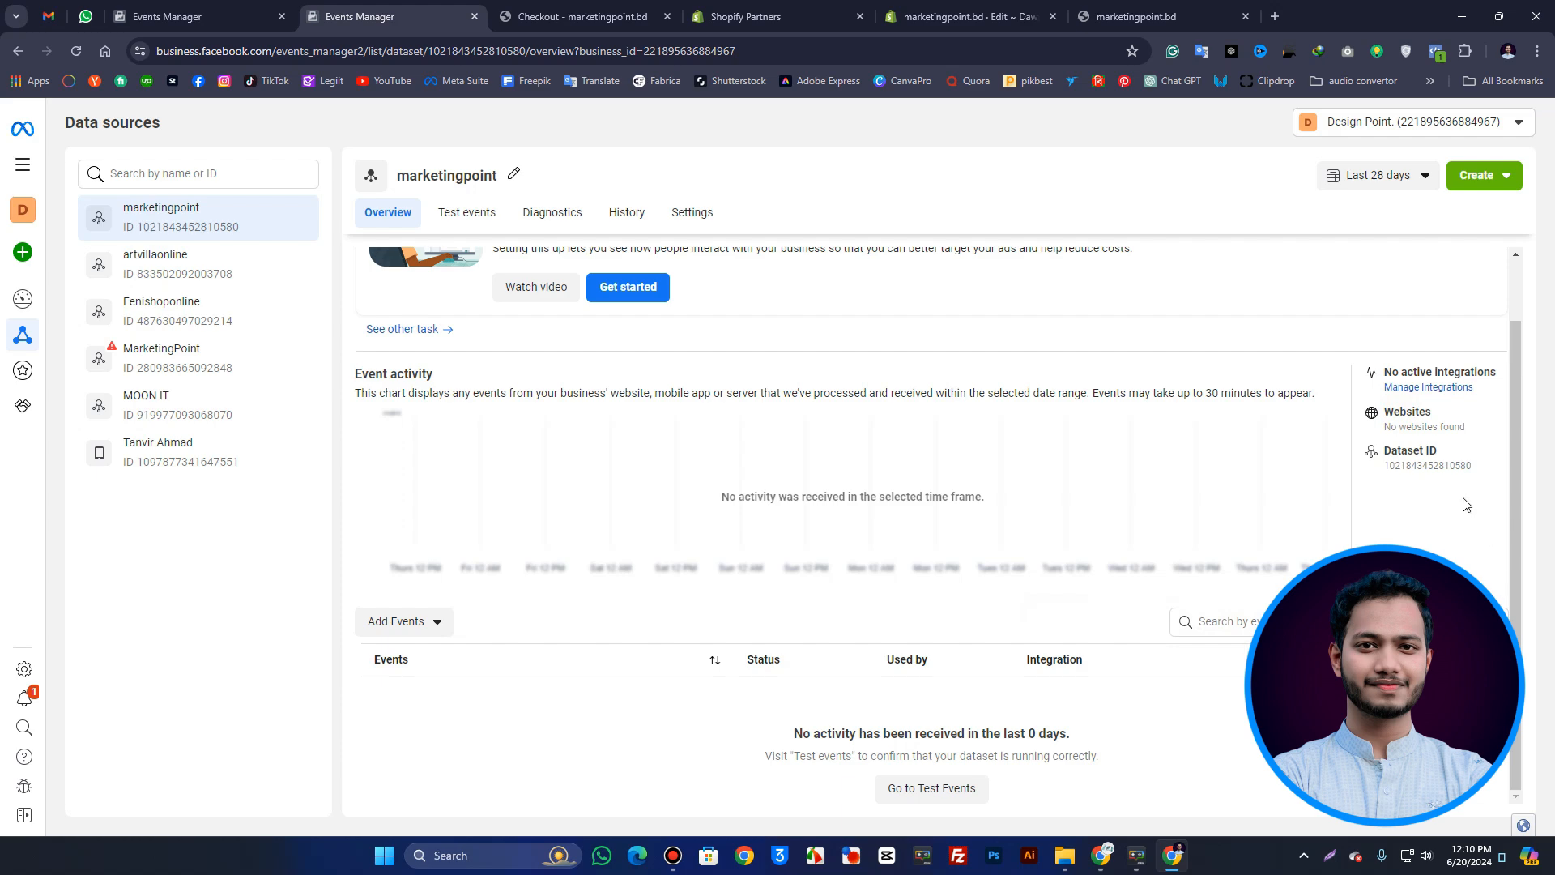
left_click(1130, 19)
left_click(1438, 54)
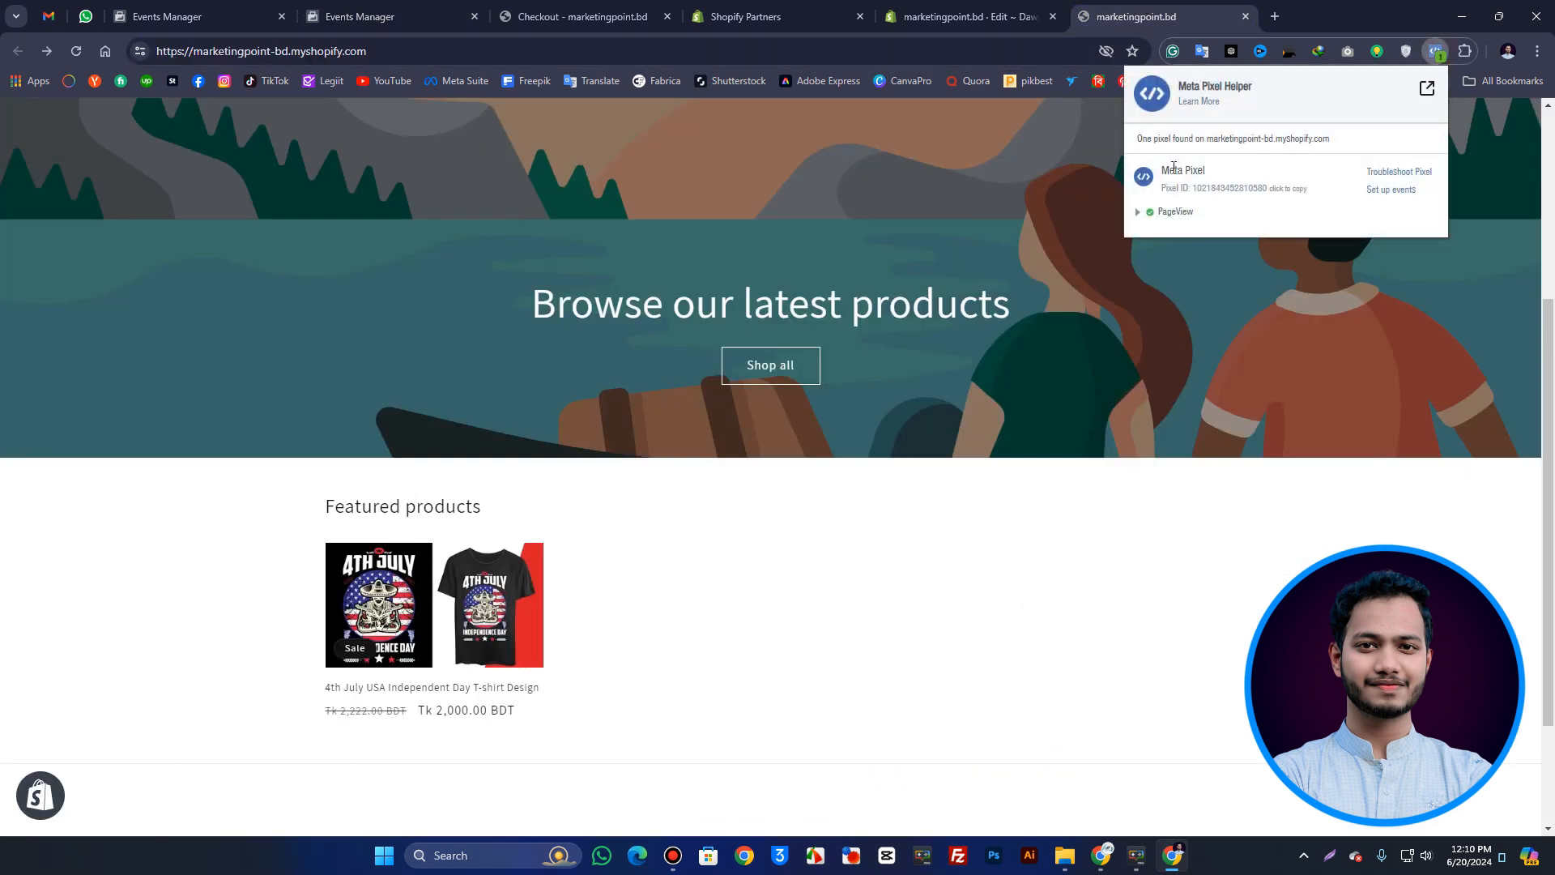
left_click(381, 16)
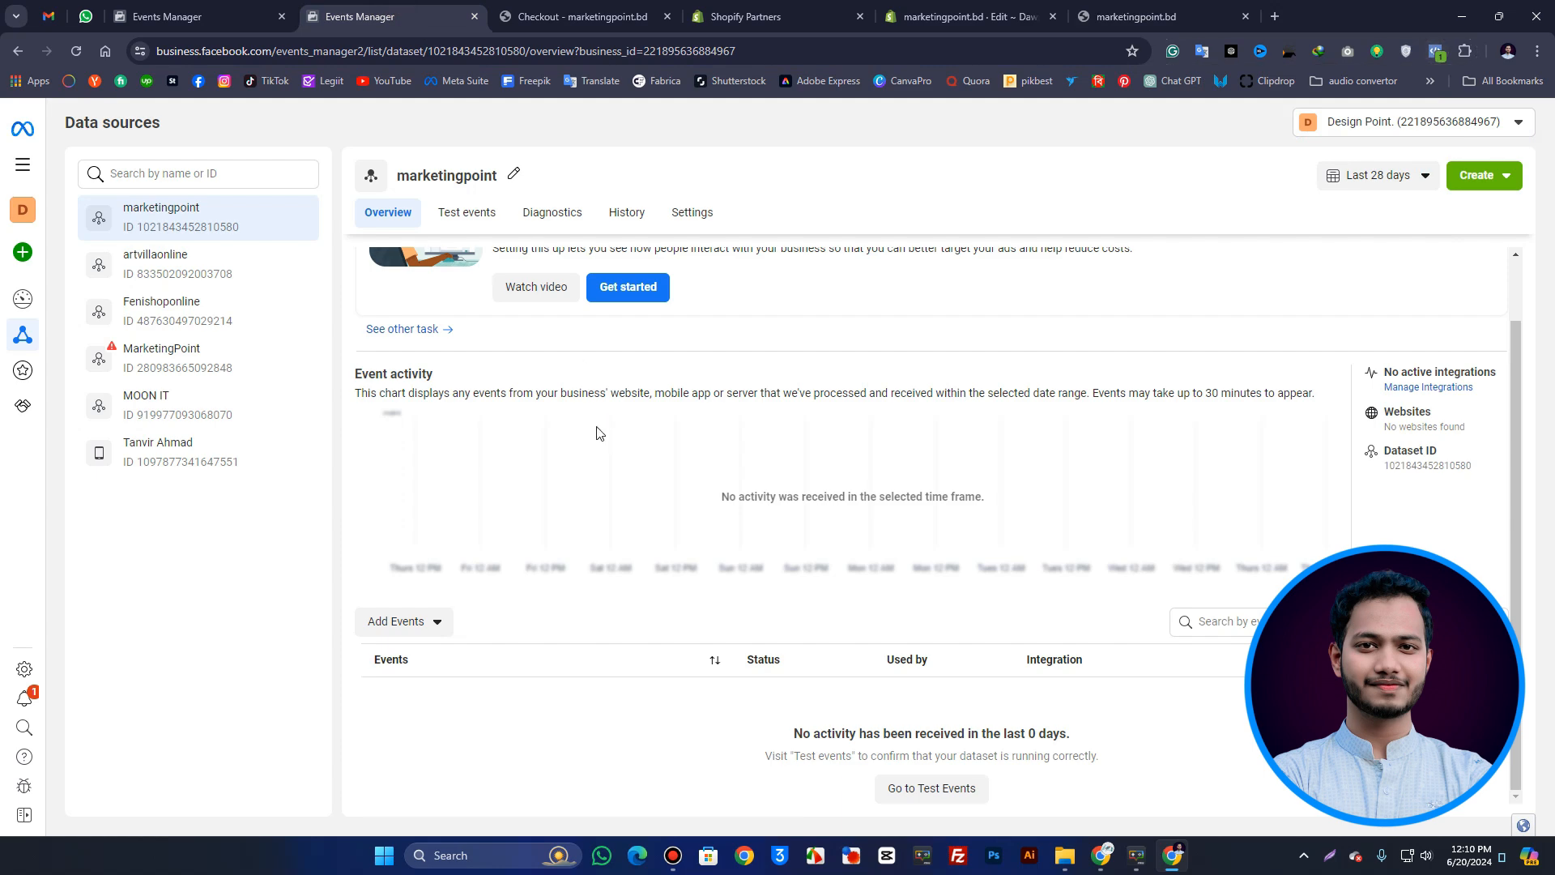
- In the marketingpoint dataset's settings, turn on automatic website matching and tracking events automatically without code
left_click(693, 213)
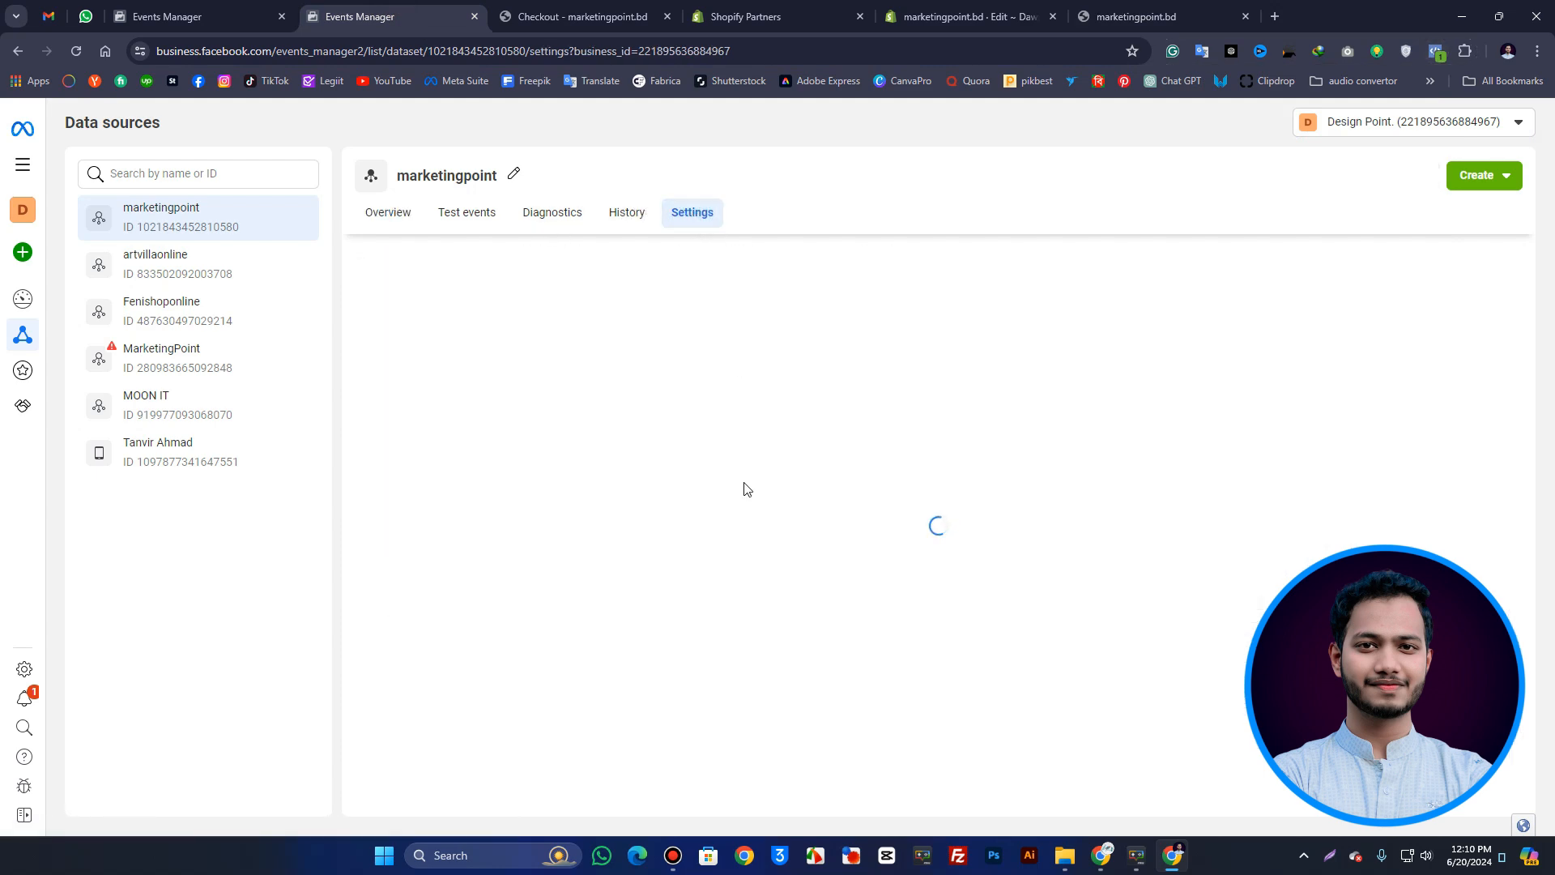
scroll(1020, 598, "down", 10)
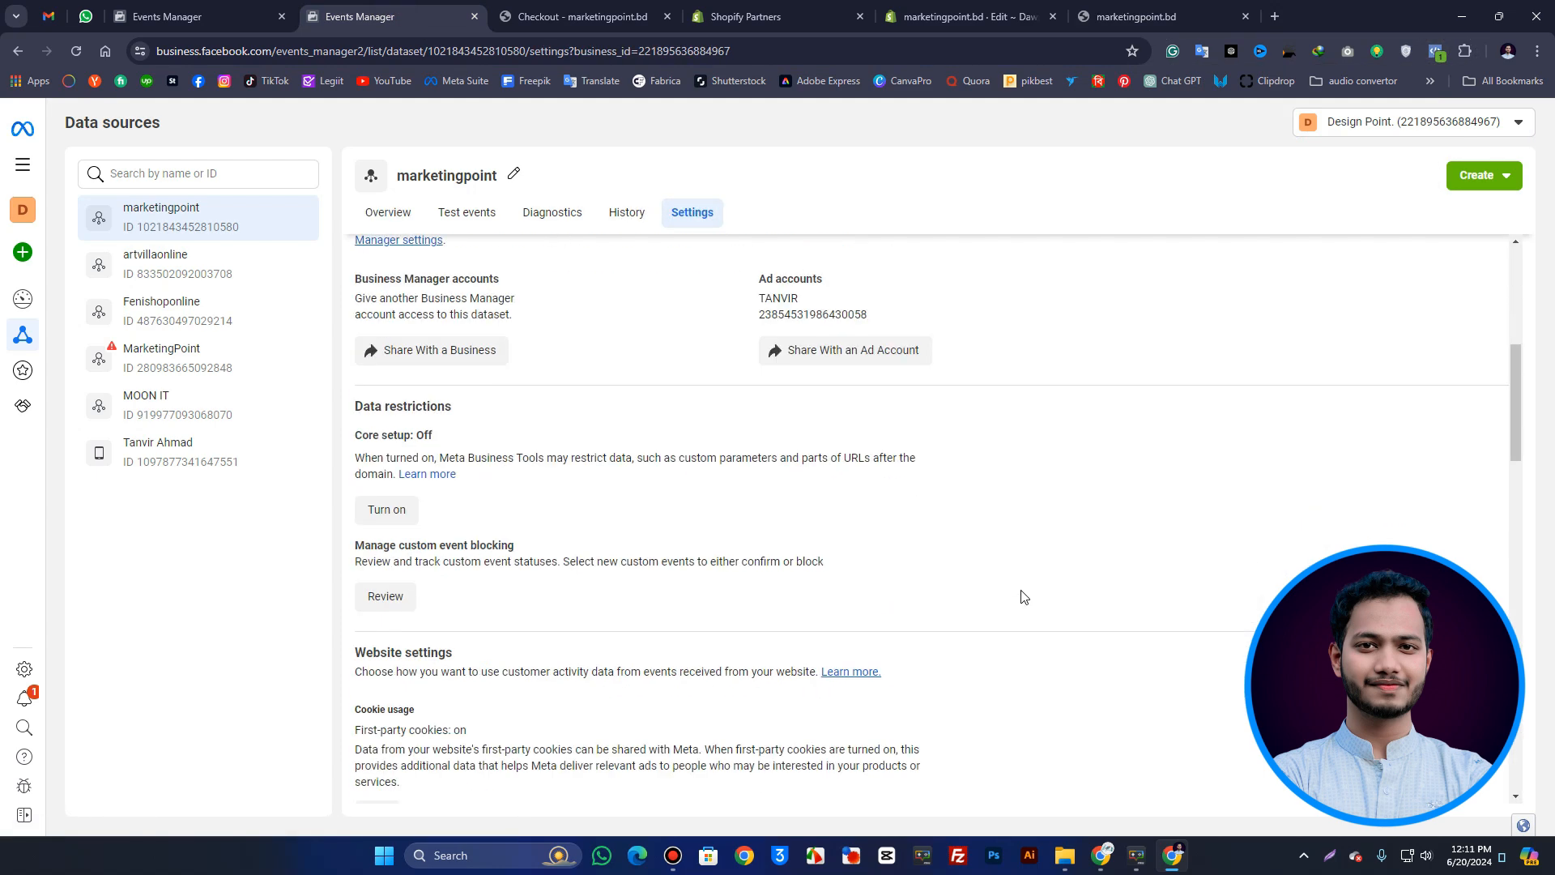
scroll(1018, 599, "down", 1)
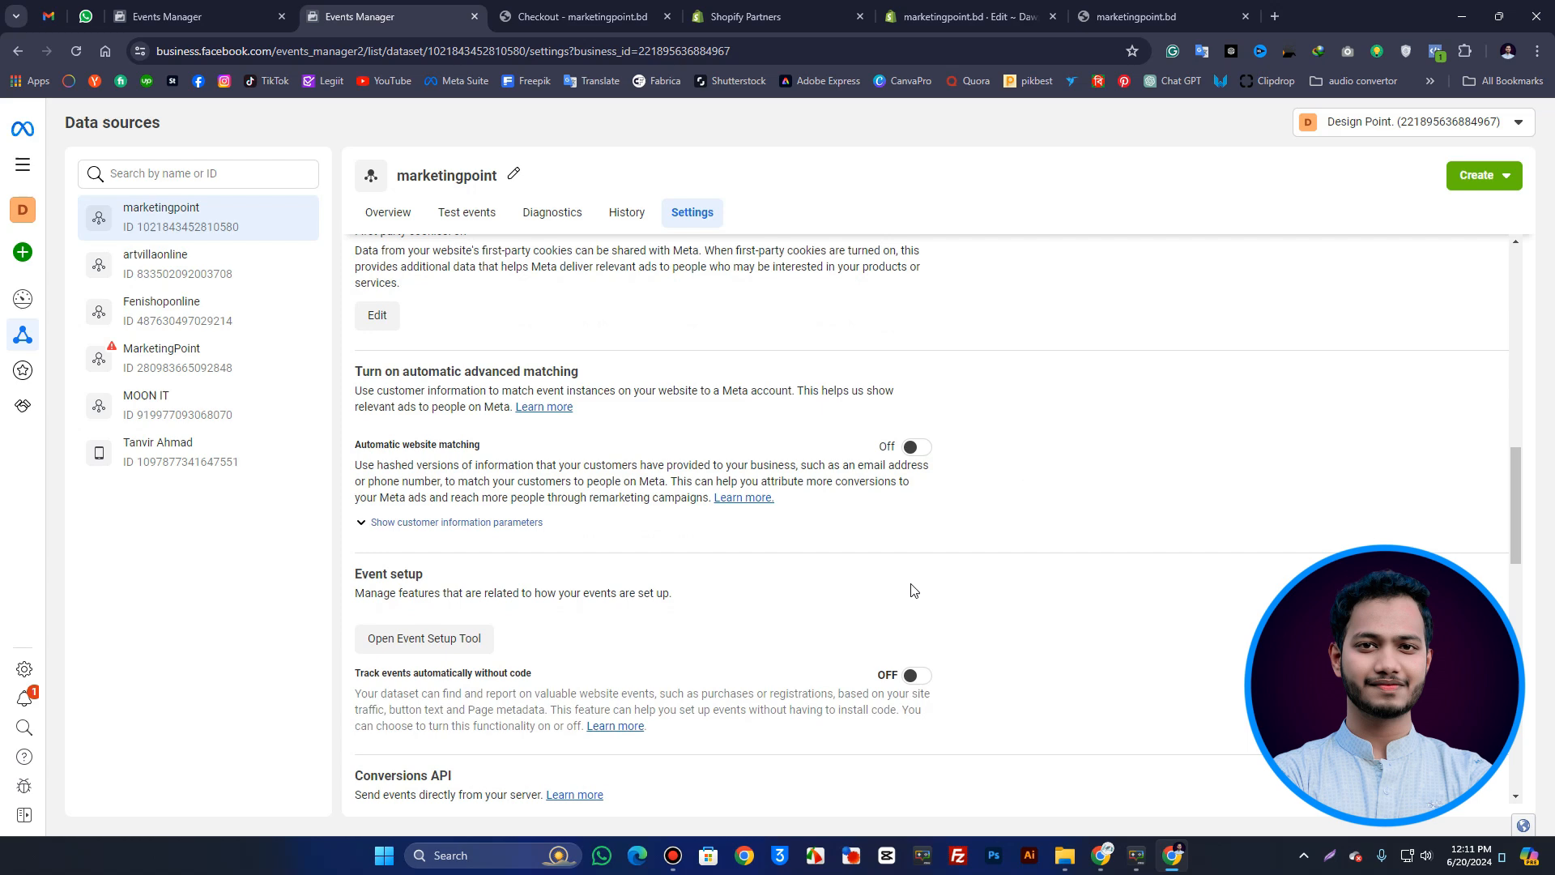
left_click(920, 685)
left_click(913, 448)
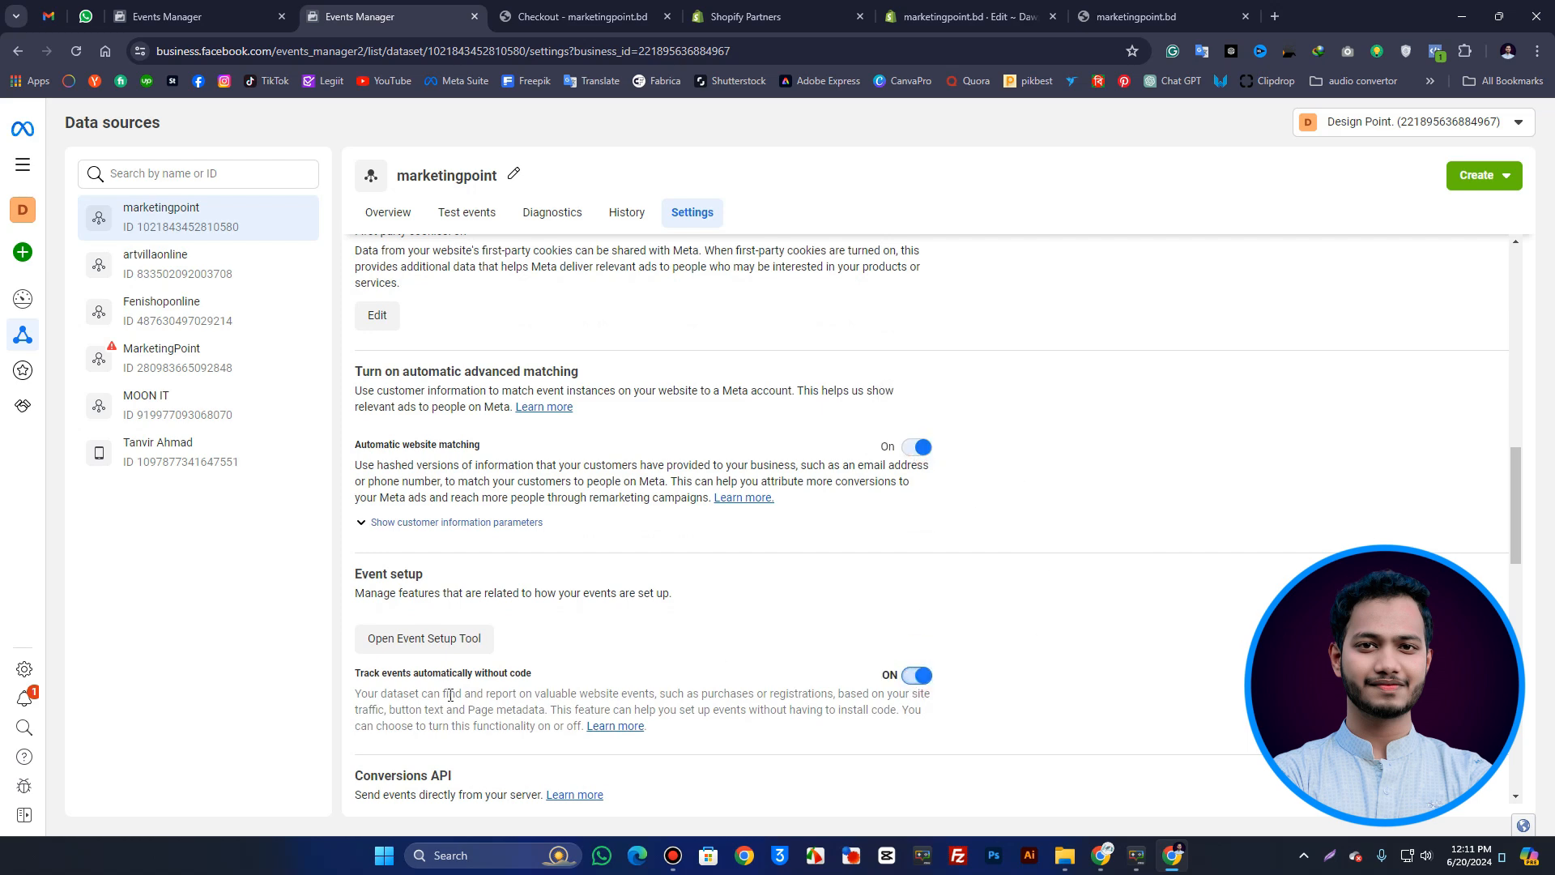
- Allow historical conversion uploads and extended attribution uploads for the dataset, then return to its overview
scroll(1191, 459, "down", 15)
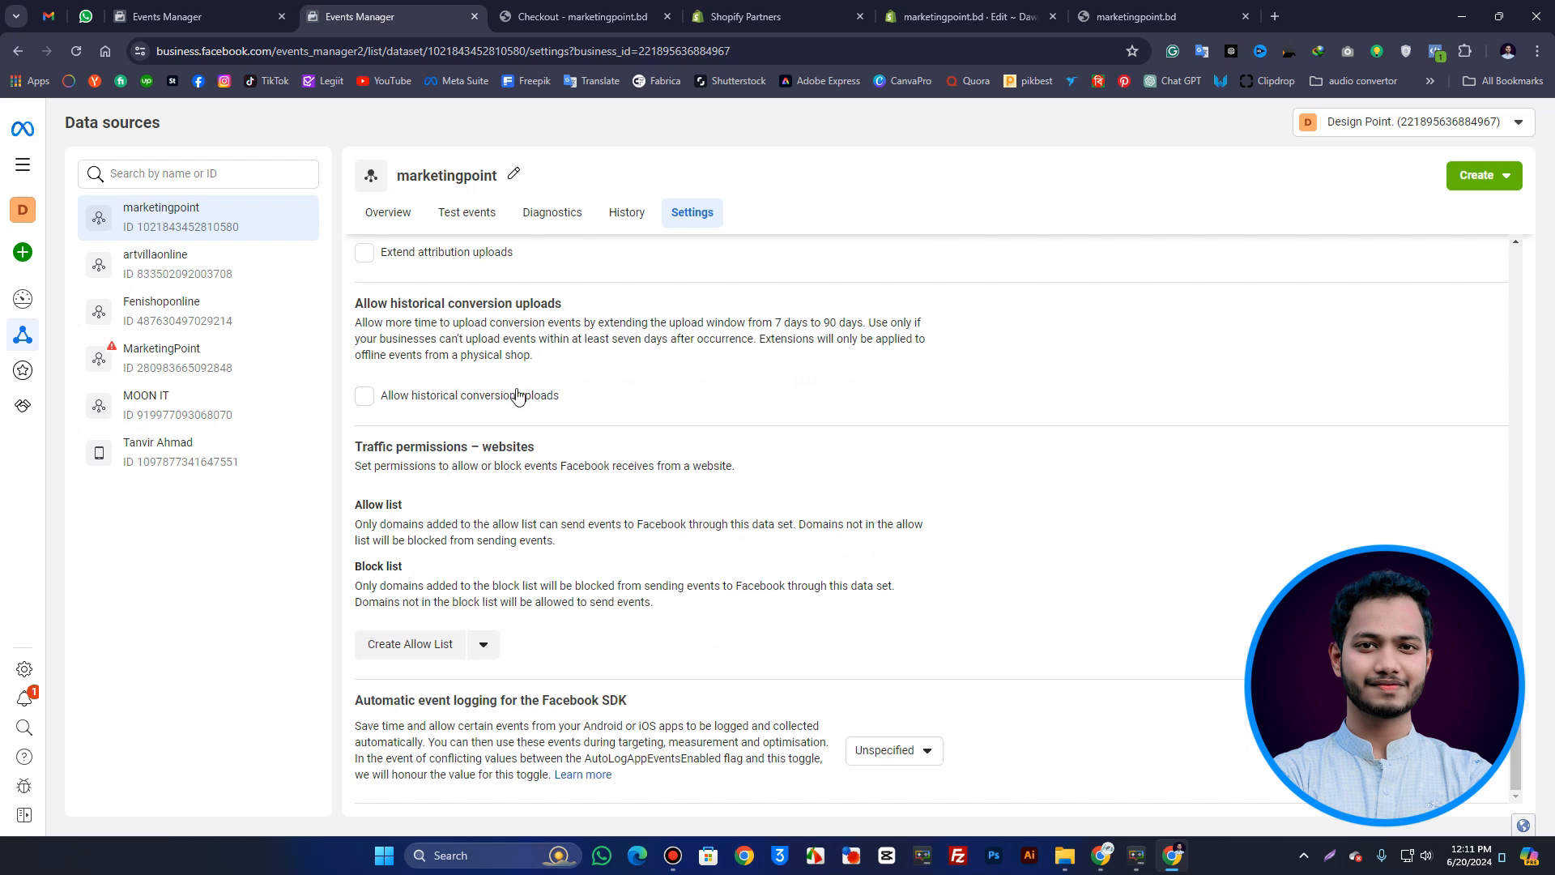
left_click(379, 401)
scroll(690, 502, "up", 4)
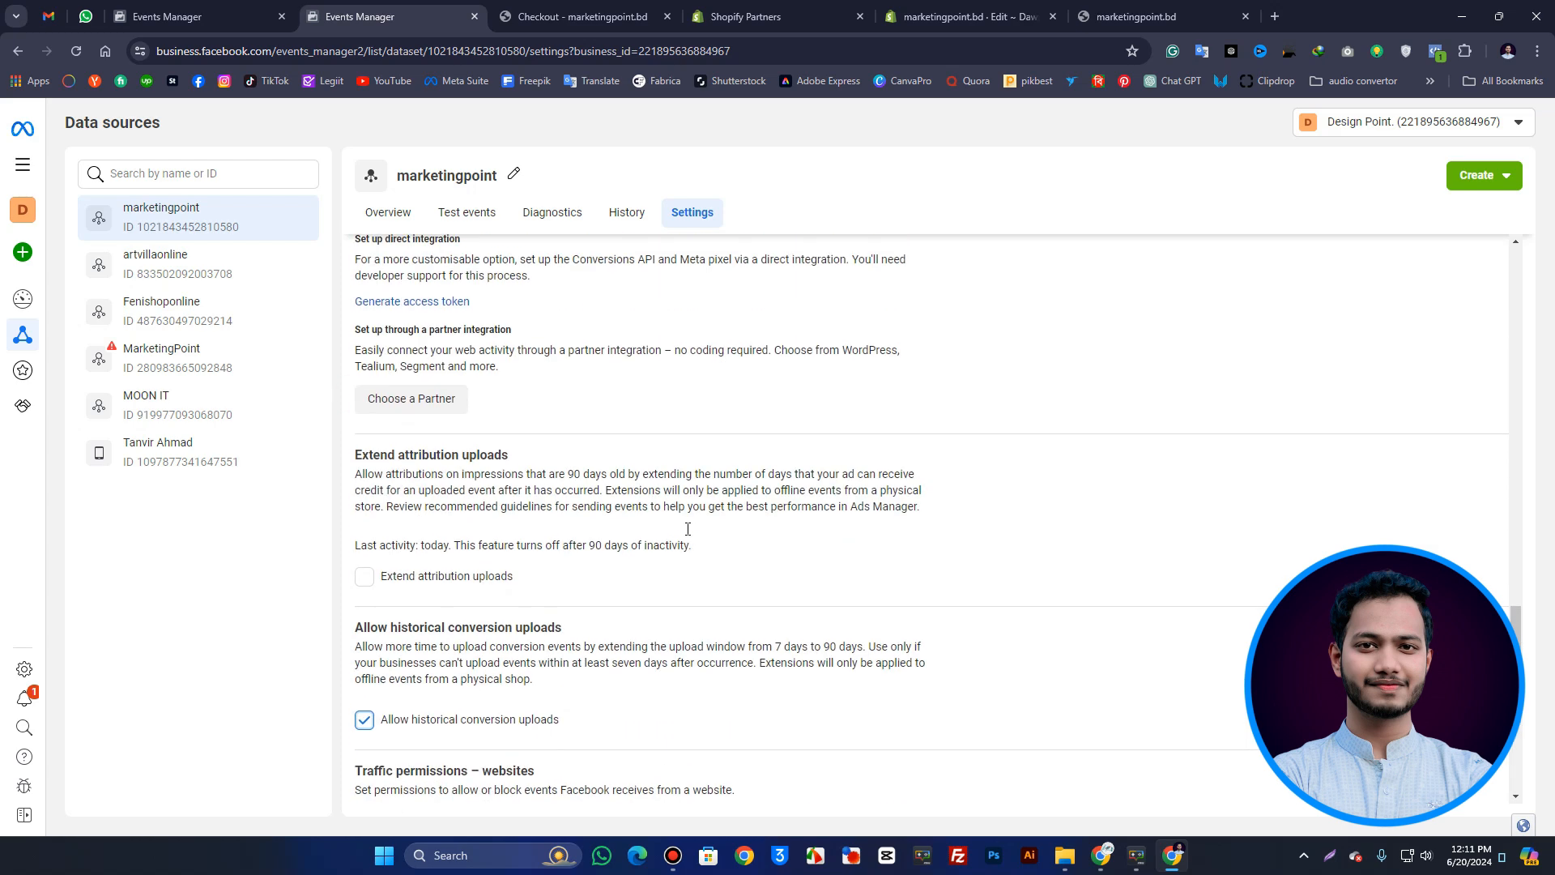
left_click(413, 583)
scroll(567, 591, "up", 10)
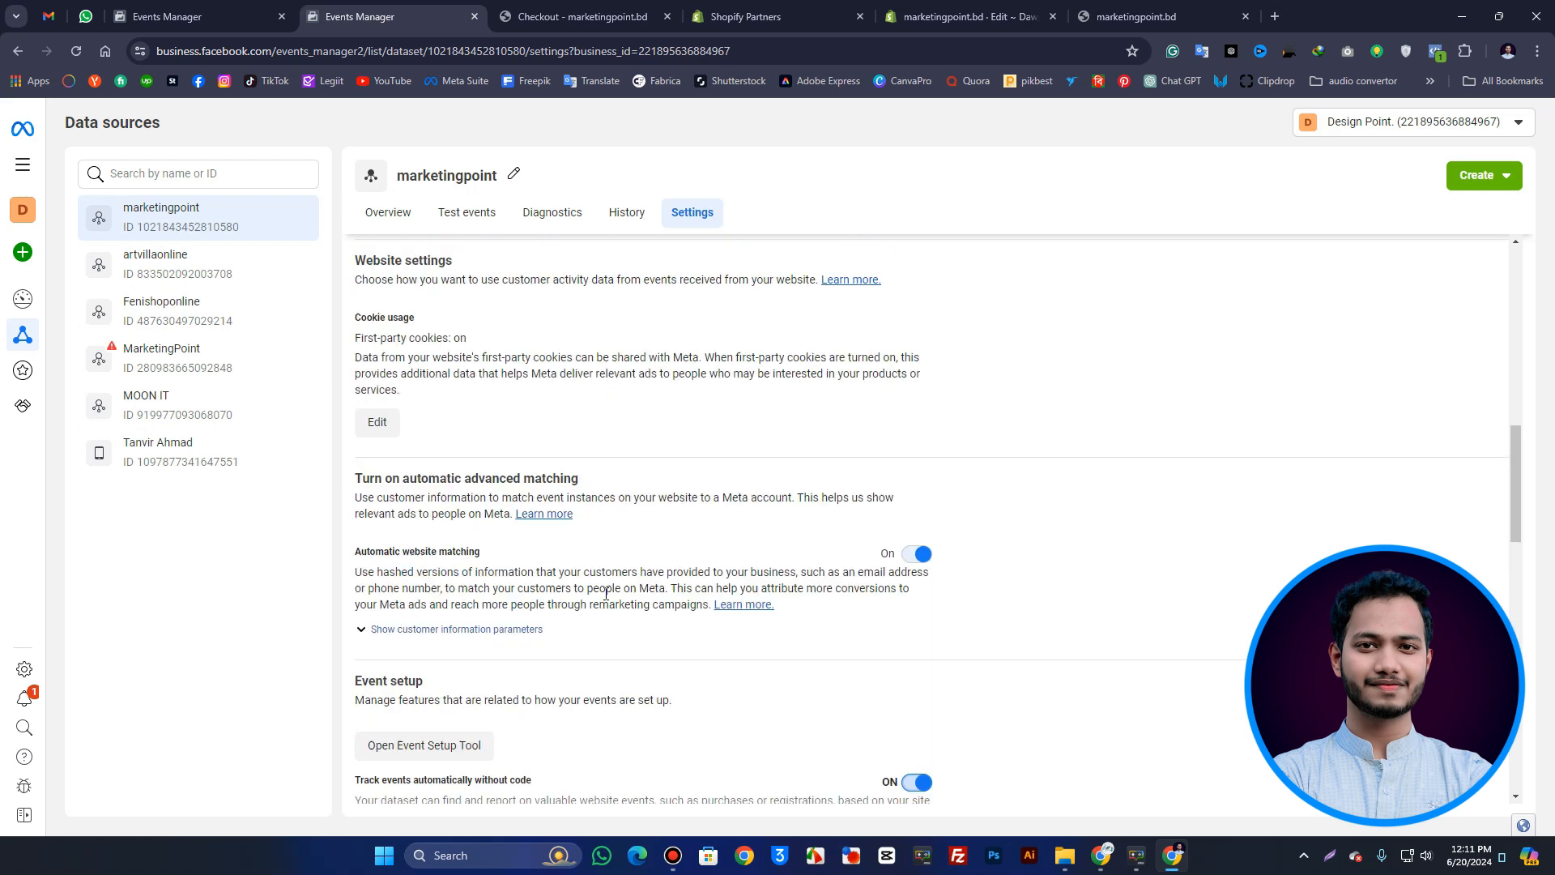
scroll(711, 486, "up", 8)
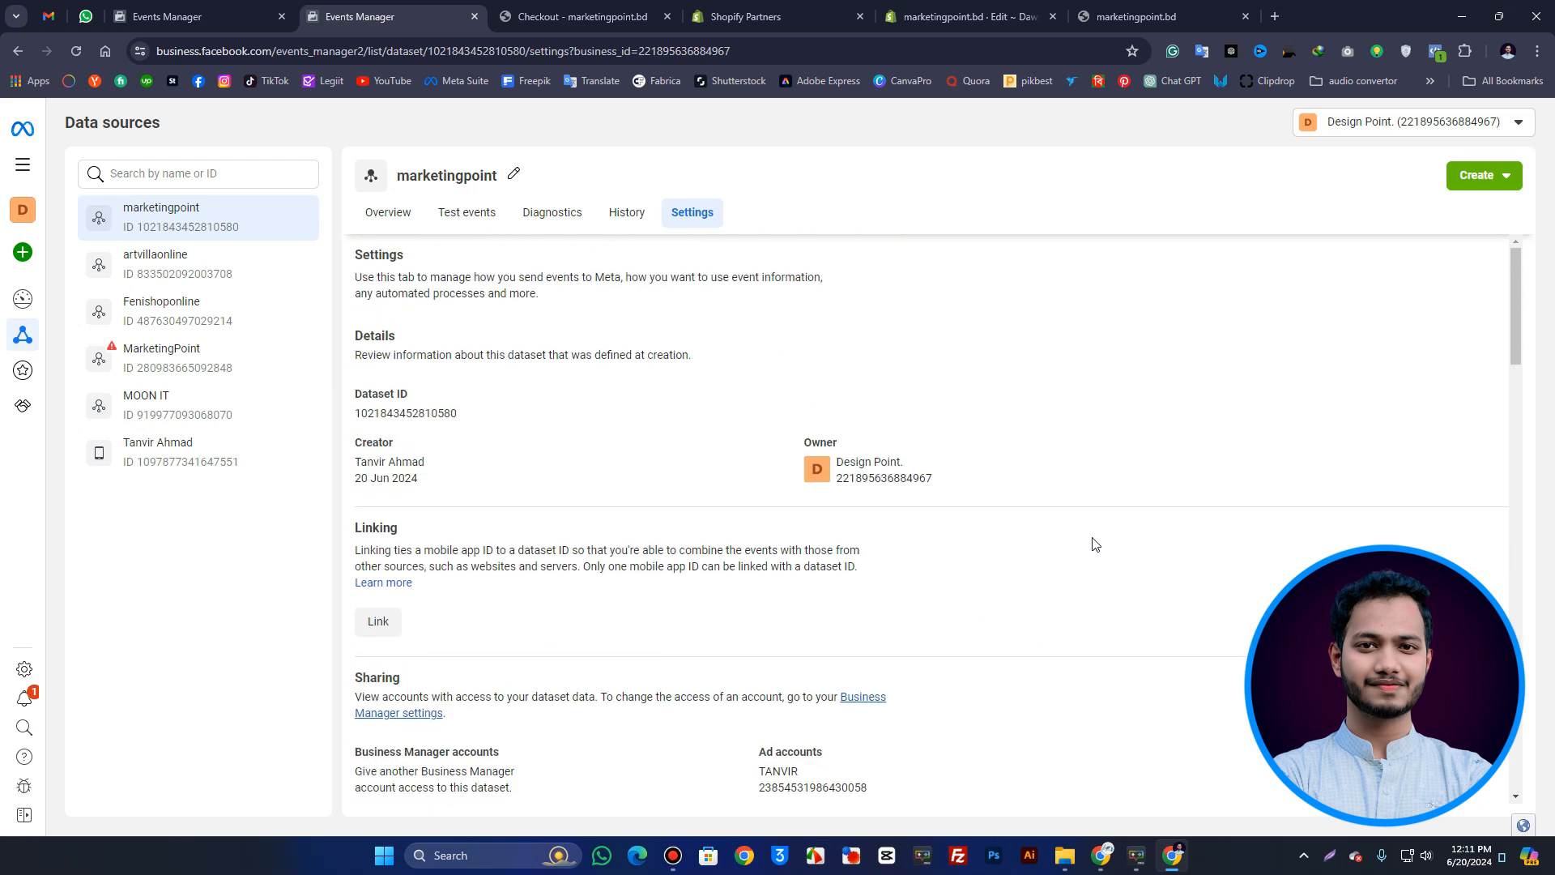
key("alt+Left")
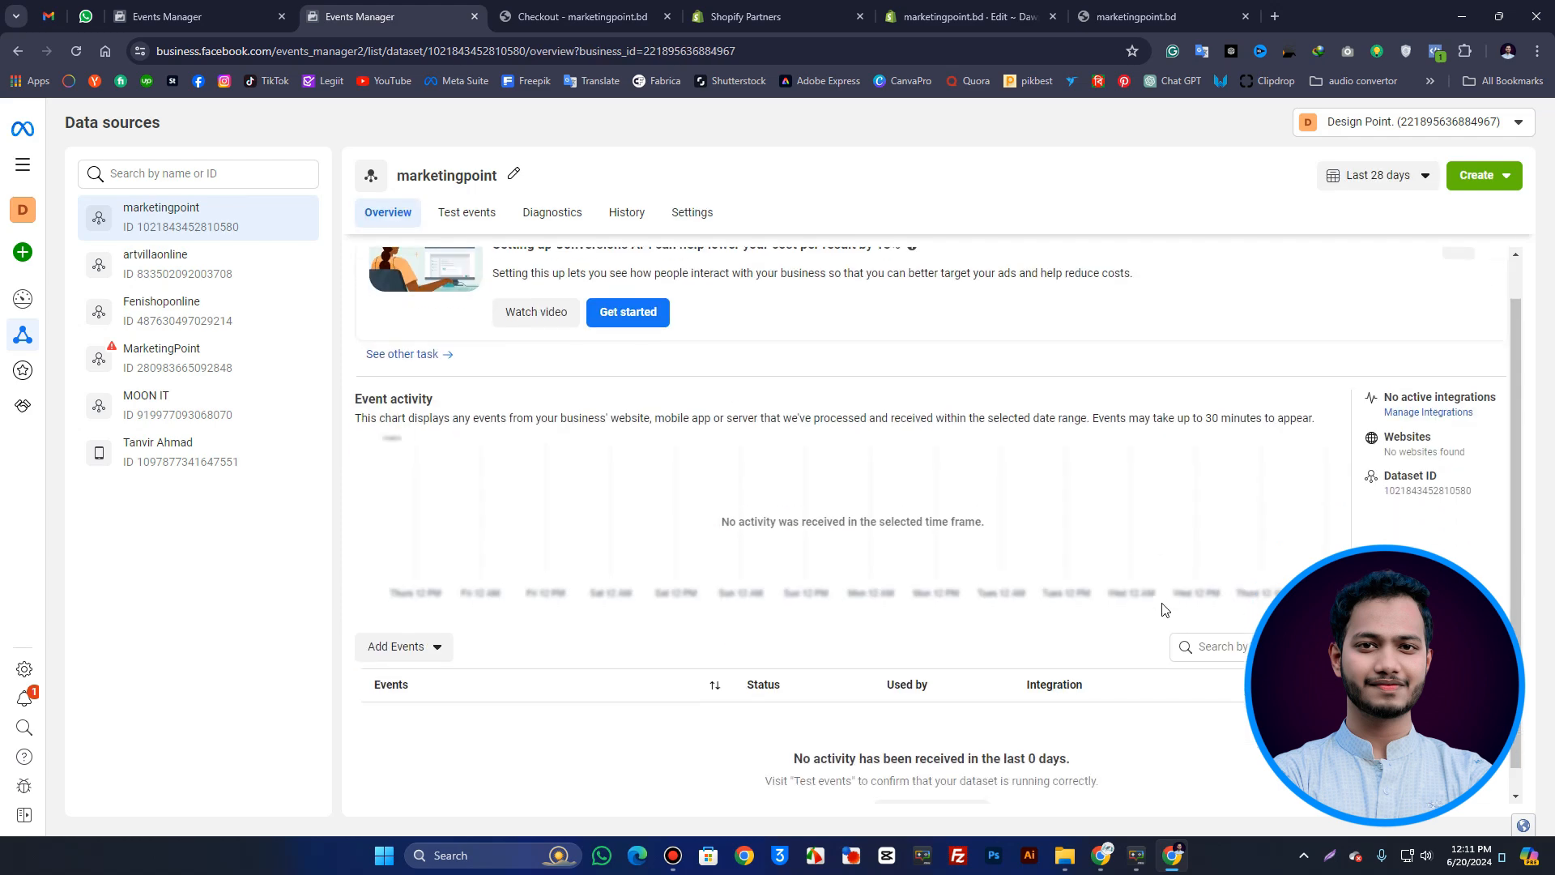
- Recheck the storefront home page with Meta Pixel Helper and return to the dataset overview in Events Manager
left_click(1136, 6)
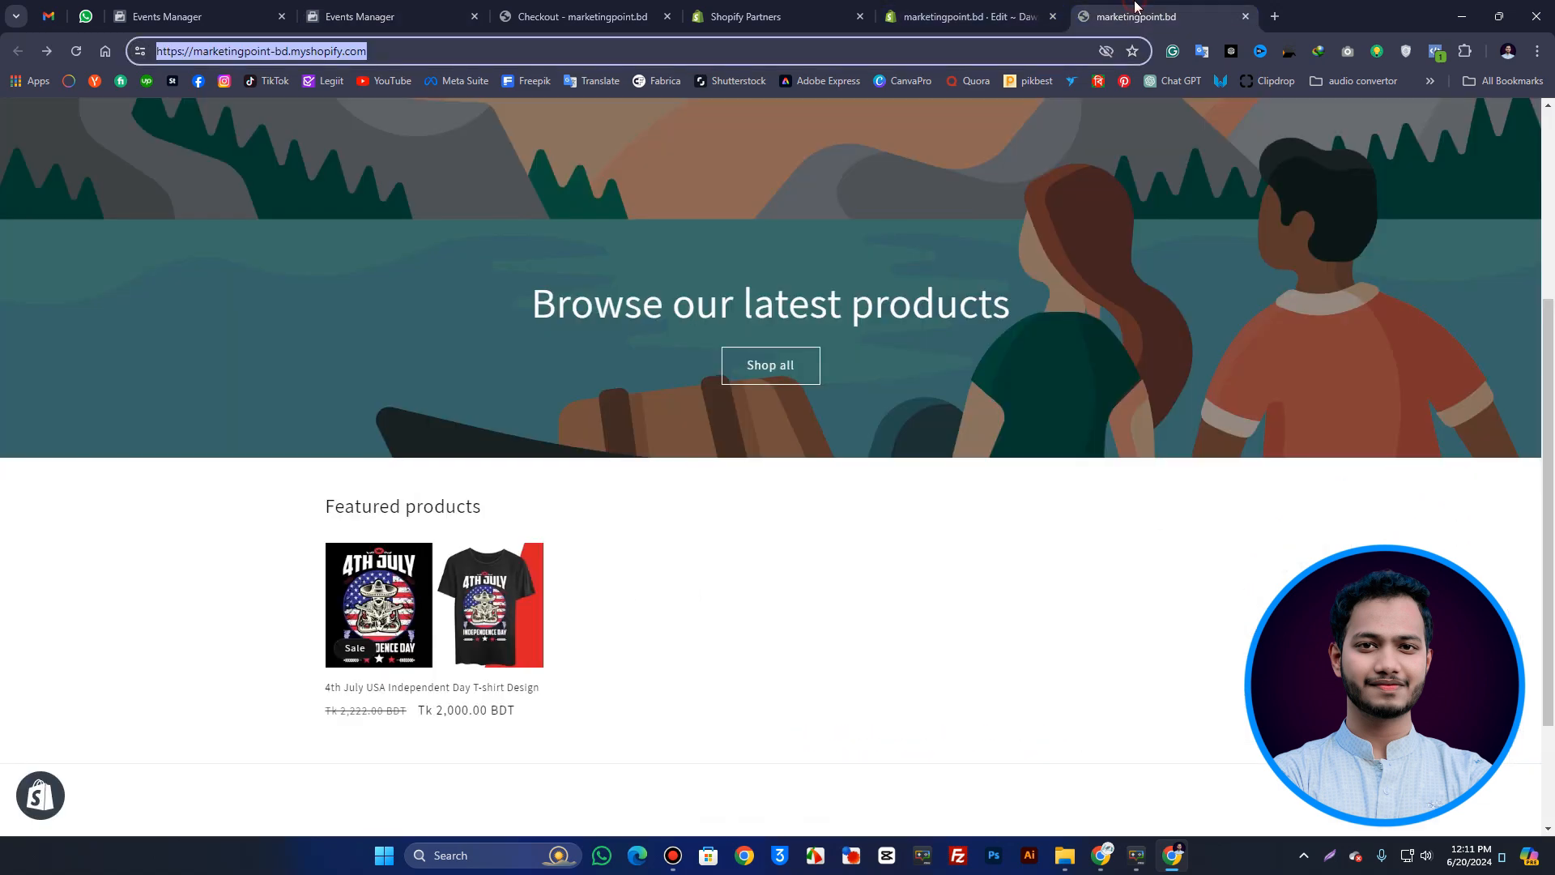
left_click(1436, 57)
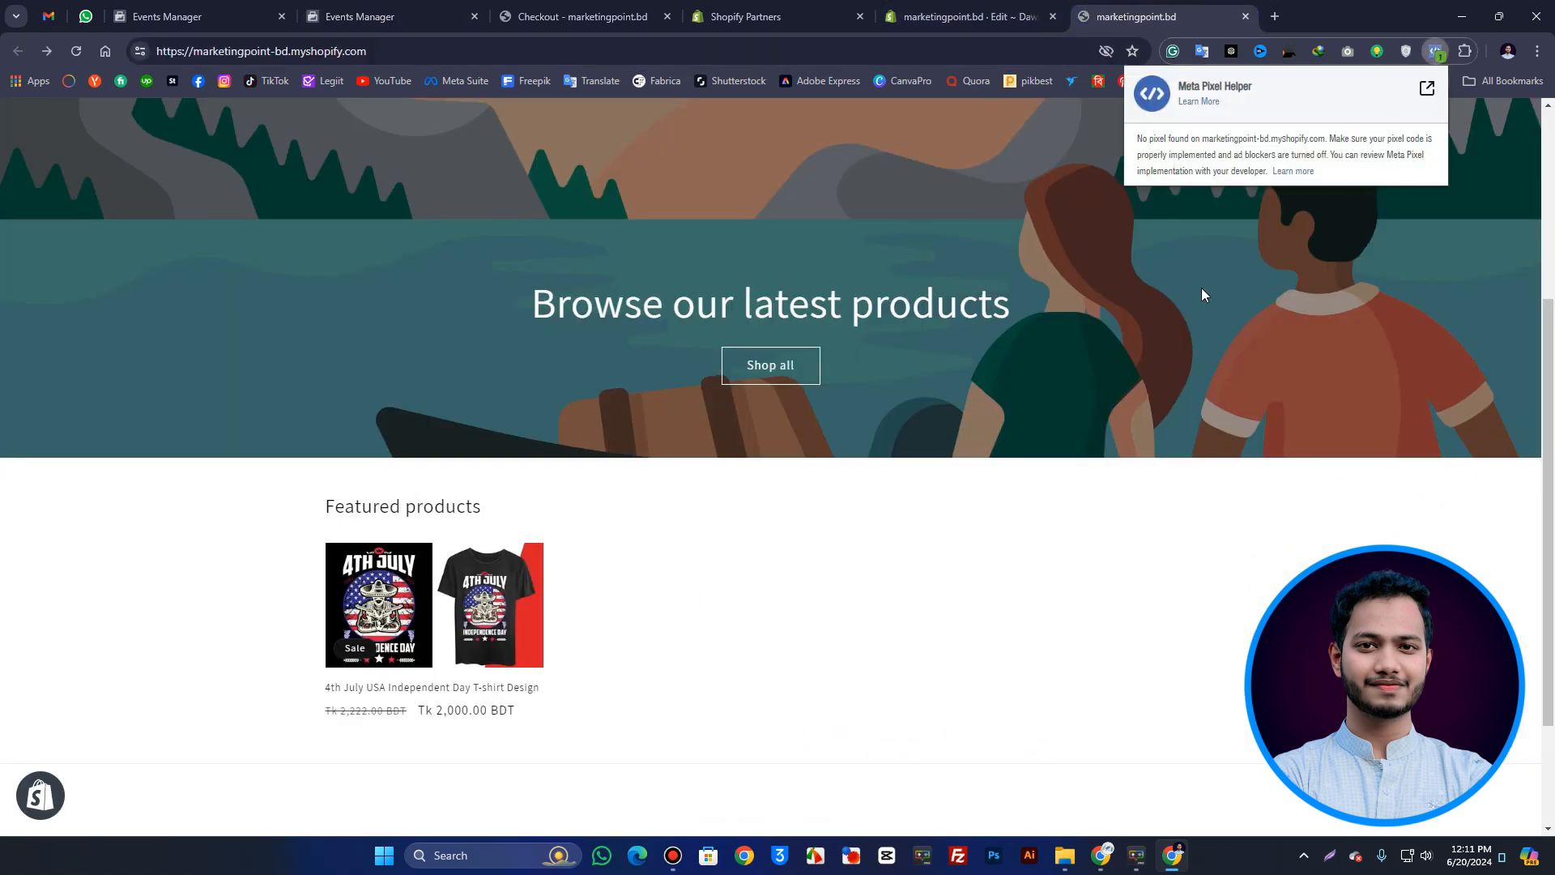
key("ctrl+2")
scroll(682, 478, "up", 1)
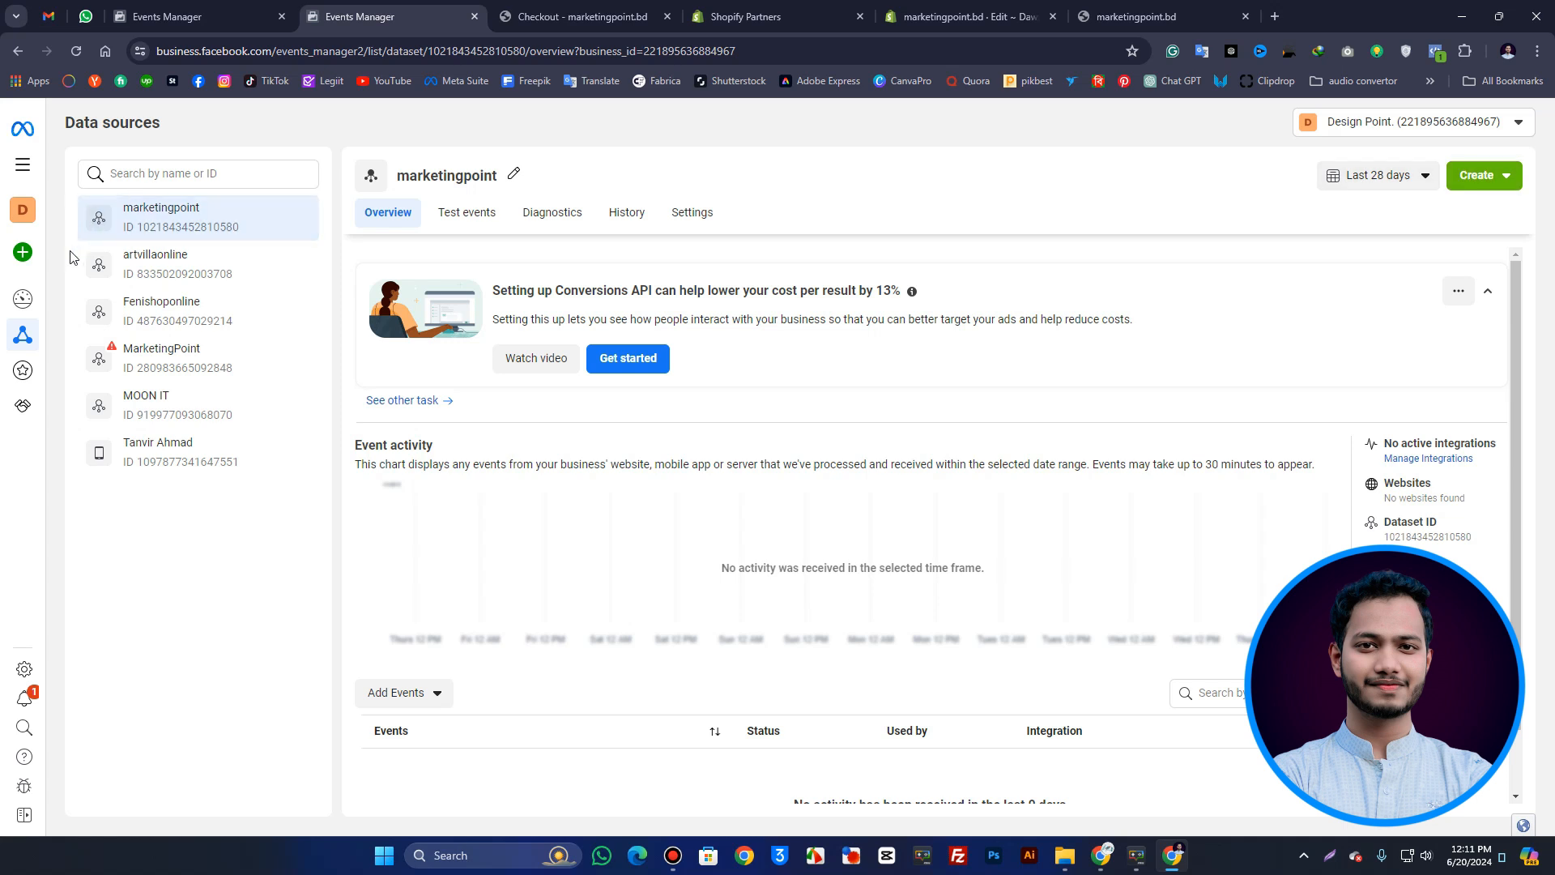
mouse_move(30, 268)
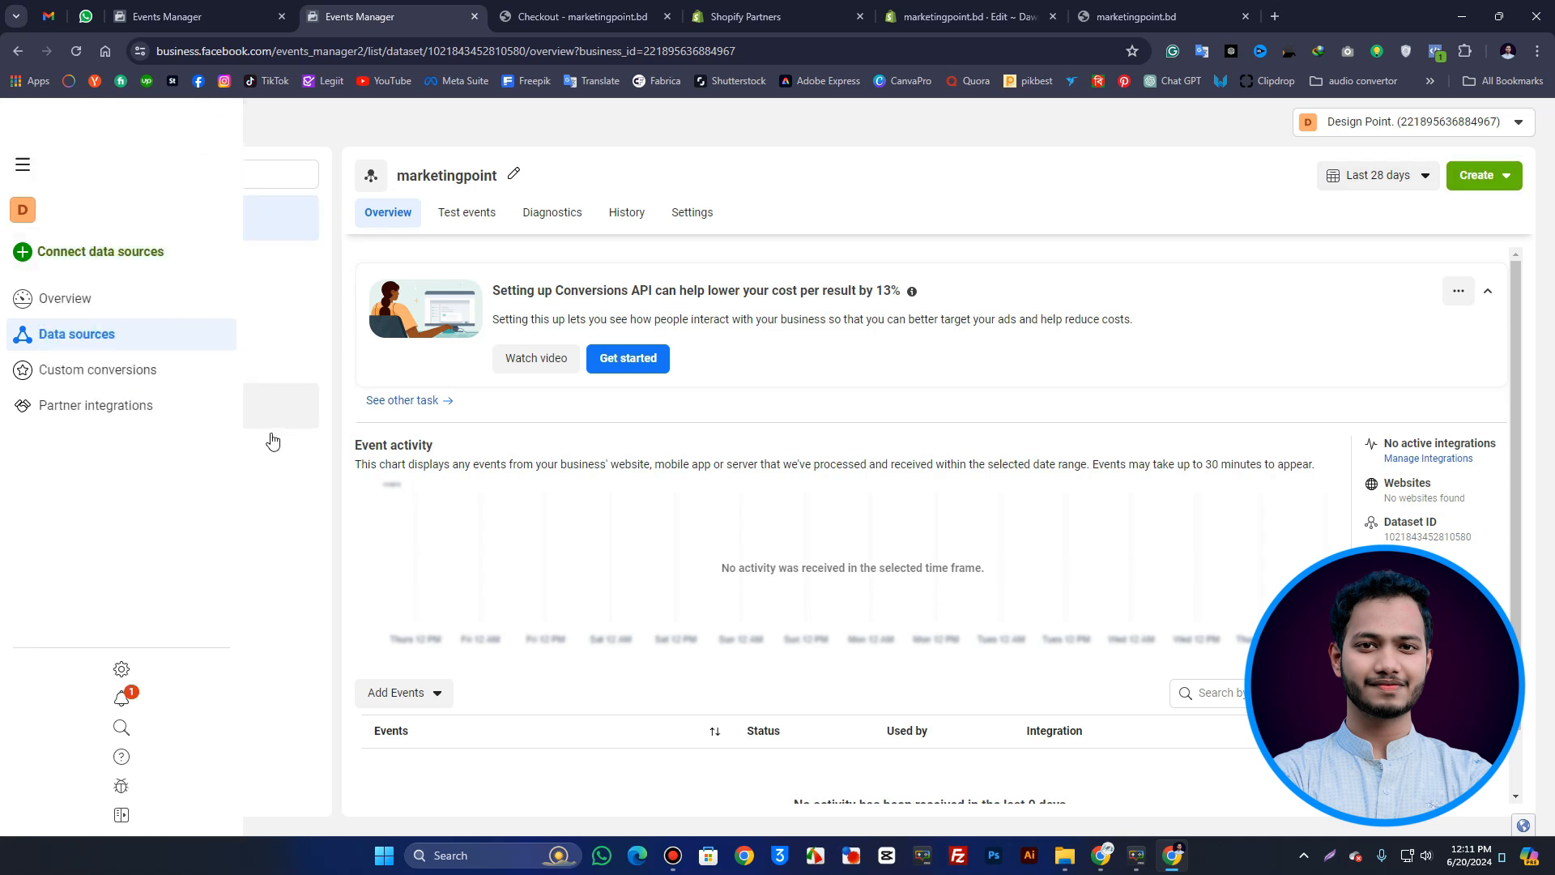